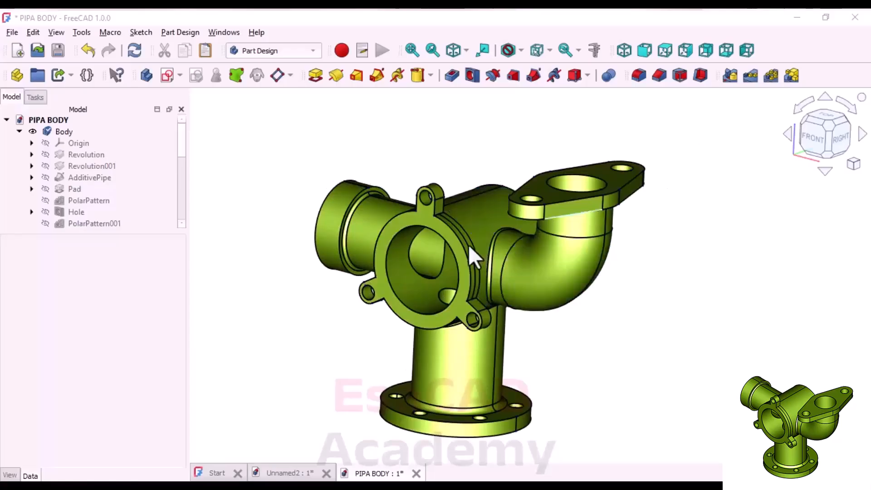
Examine the finished pipe body model and the dimensioned views in the Sweep.jpg reference drawing.
scroll(644, 213, "down", 2)
scroll(644, 211, "up", 2)
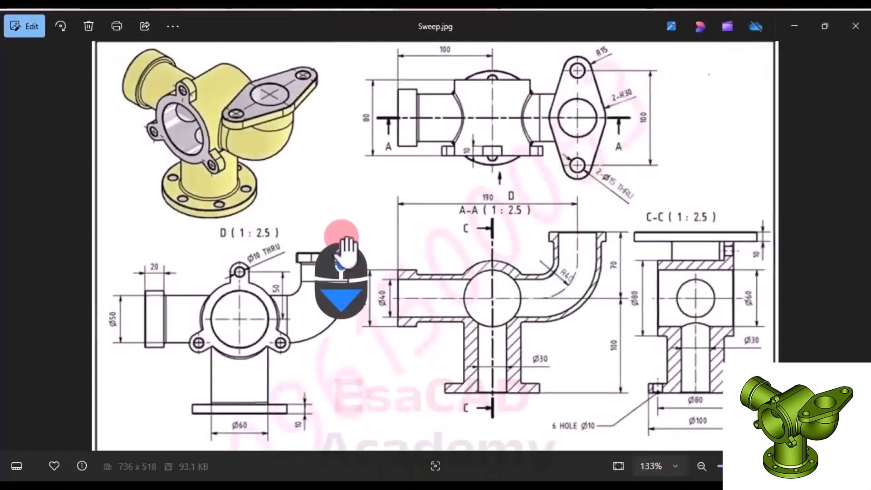
scroll(272, 320, "down", 2)
scroll(147, 270, "up", 2)
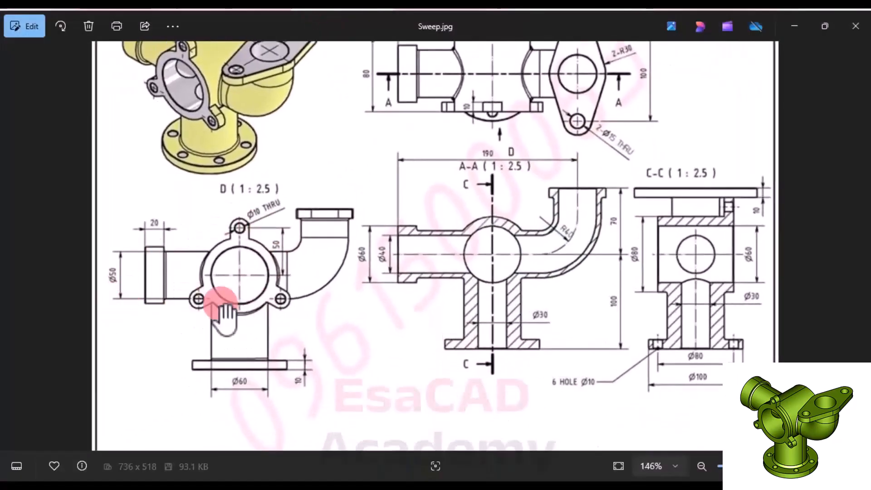
scroll(460, 281, "down", 1)
scroll(524, 292, "up", 2)
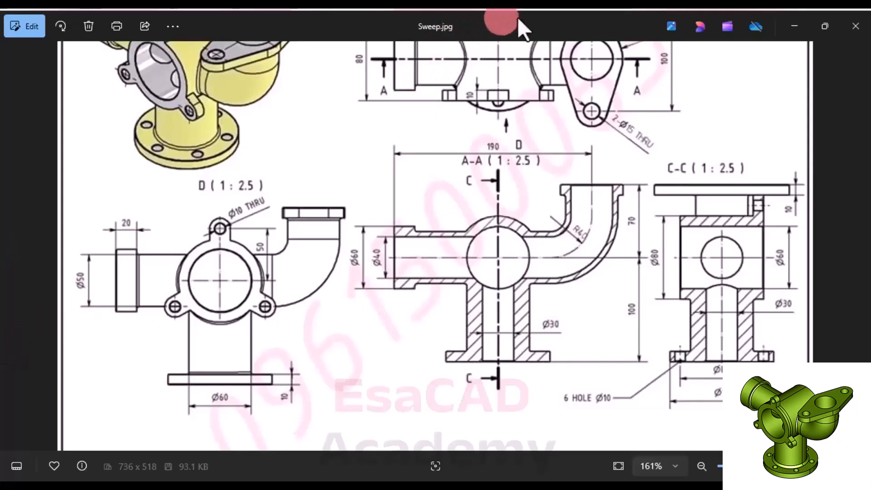
key("alt+Tab")
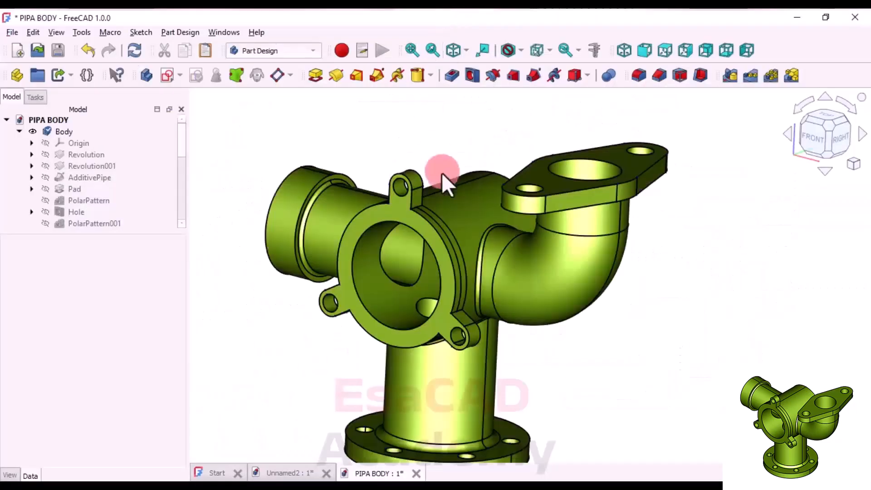
scroll(356, 288, "down", 3)
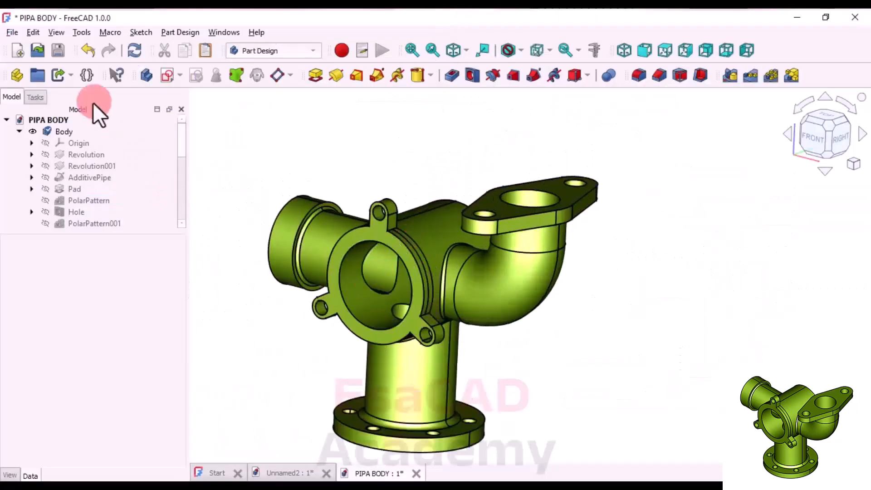
Create a new document and start a sketch on the XZ plane.
left_click(18, 54)
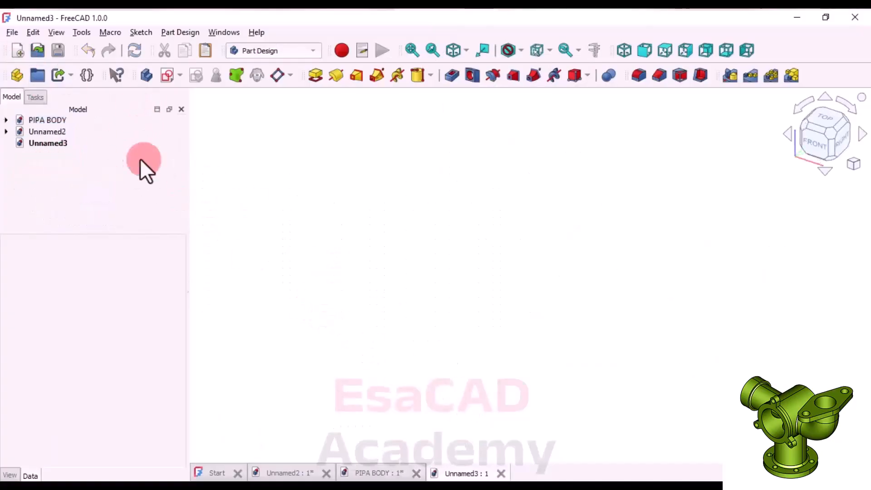
left_click(163, 74)
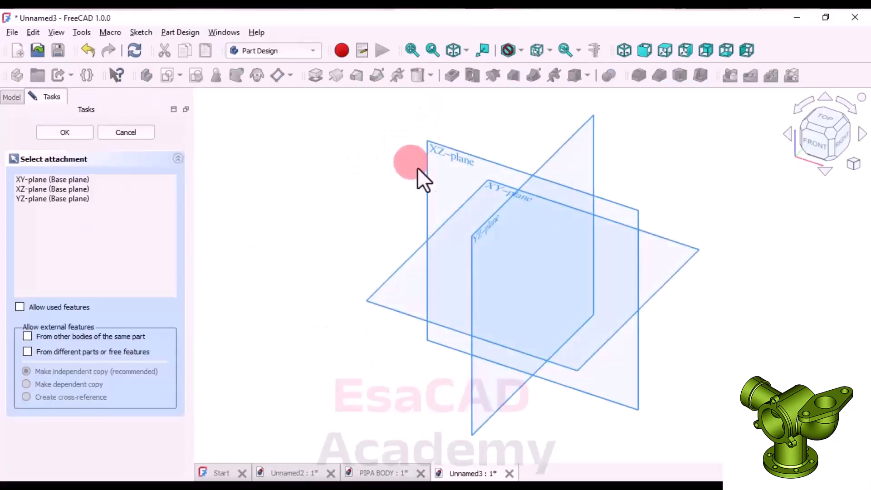
left_click(436, 157)
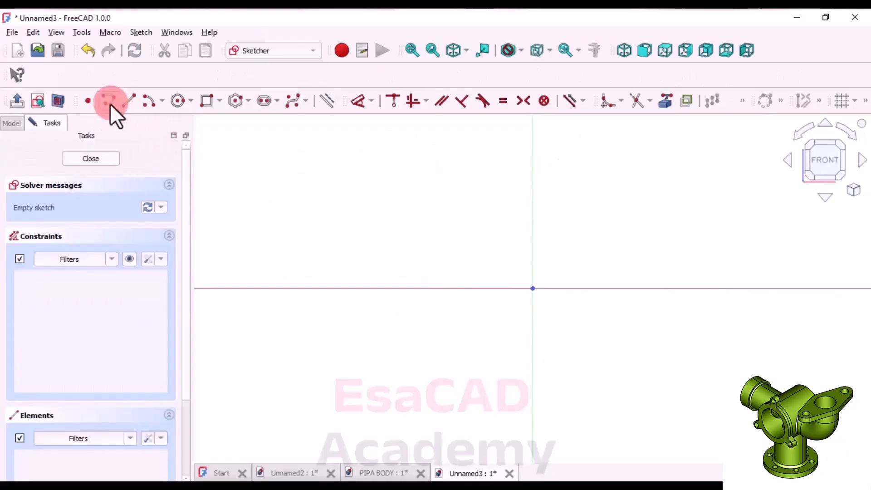
Start a polyline with a segment about 82 mm long along the horizontal axis, spanning both sides of the origin.
left_click(89, 102)
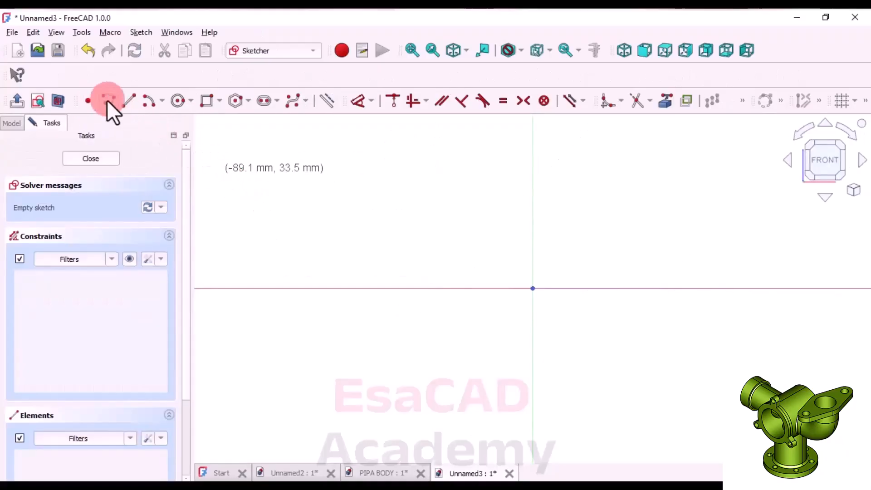
scroll(415, 256, "down", 2)
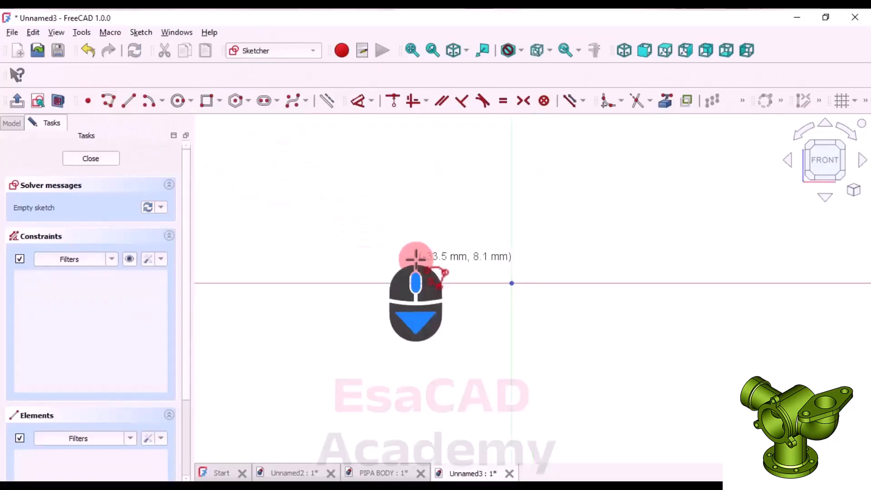
left_click(404, 283)
left_click(632, 283)
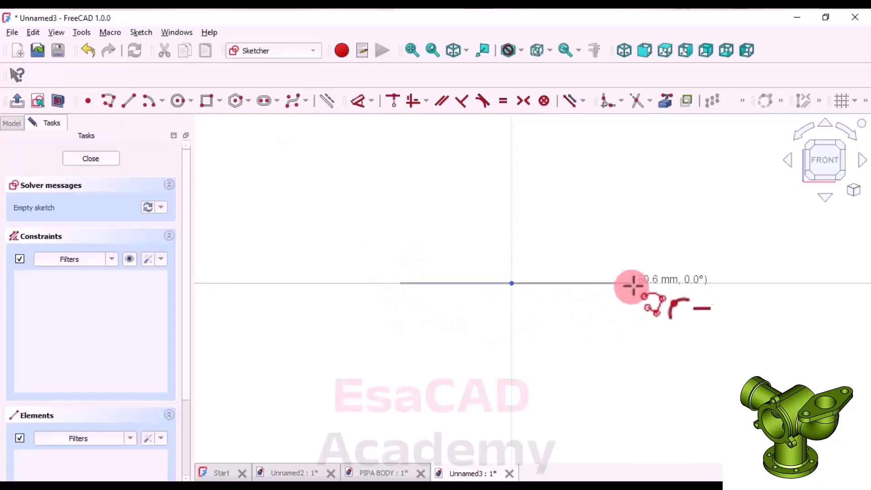
left_click(636, 282)
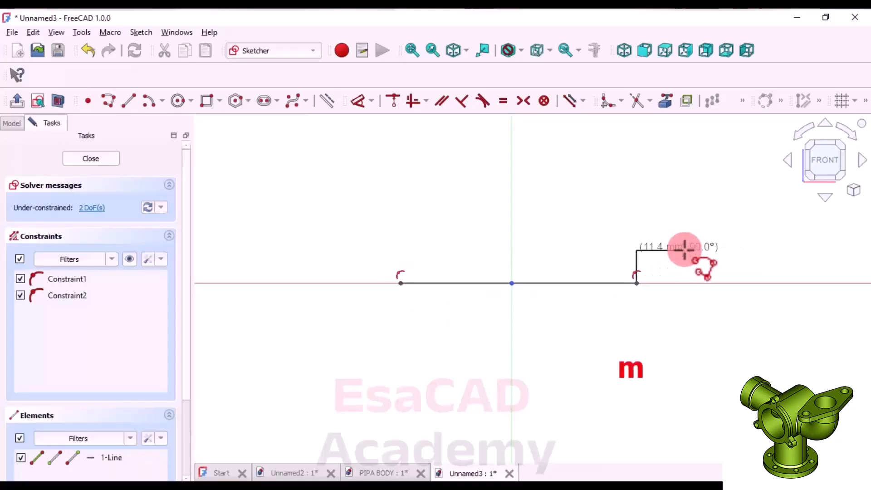
Continue the polyline with an upward tangent arc of about 20 mm radius and a vertical line about 26 mm long, and finish it.
key("m")
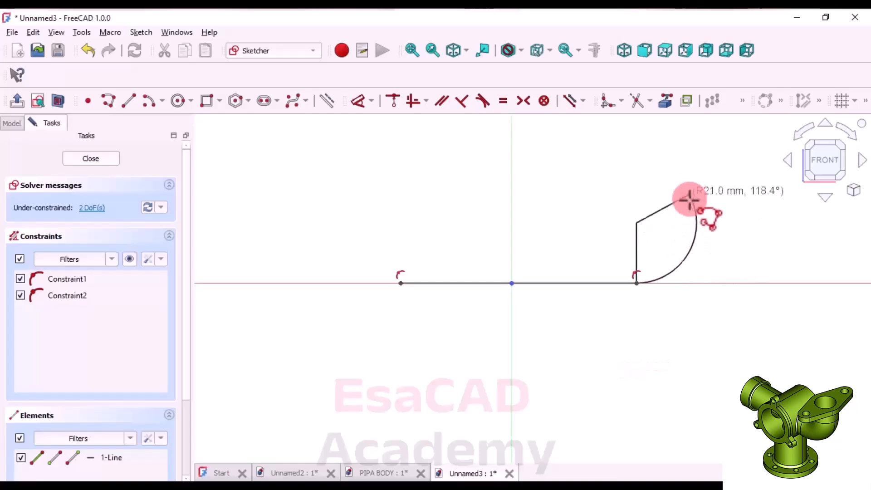
left_click(692, 222)
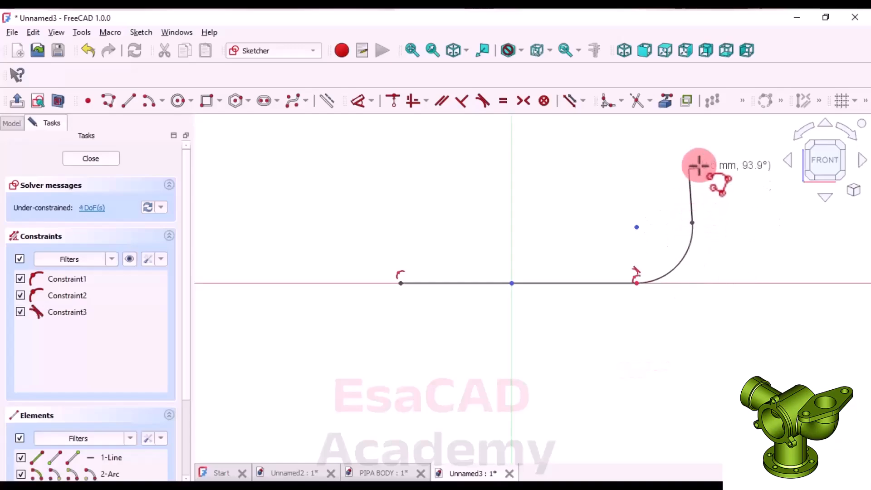
key("m")
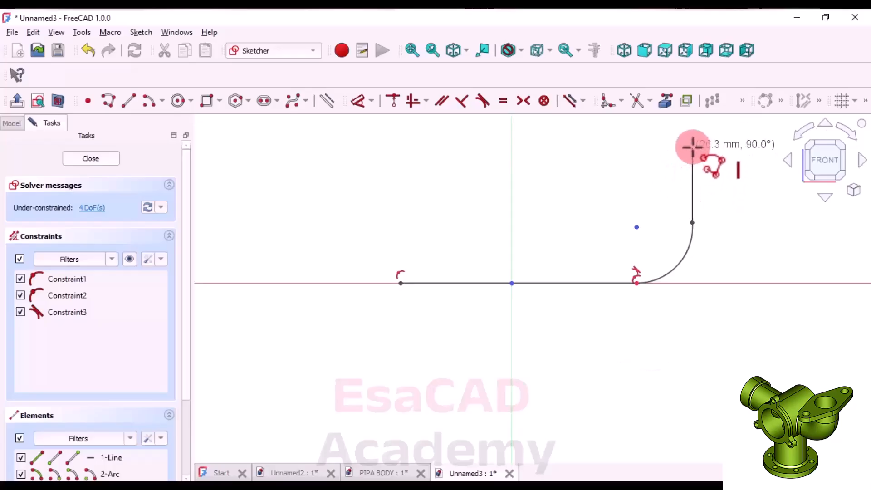
left_click(692, 146)
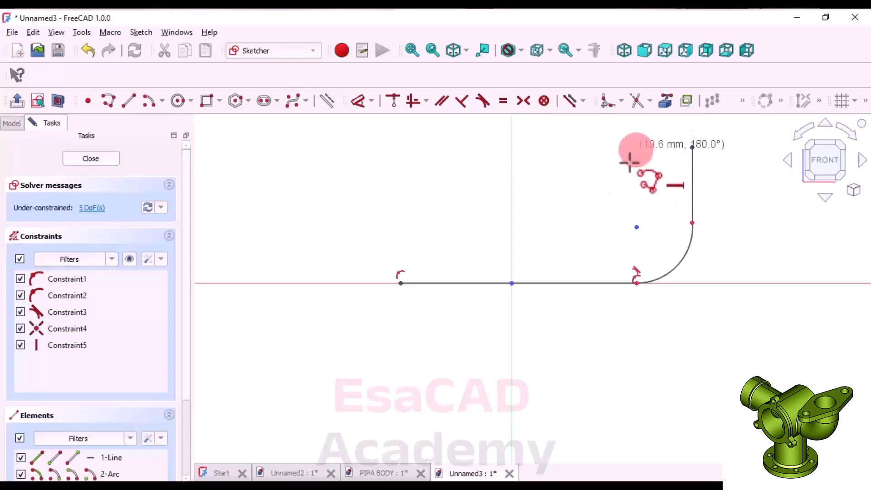
scroll(608, 227, "down", 2)
scroll(641, 206, "up", 2)
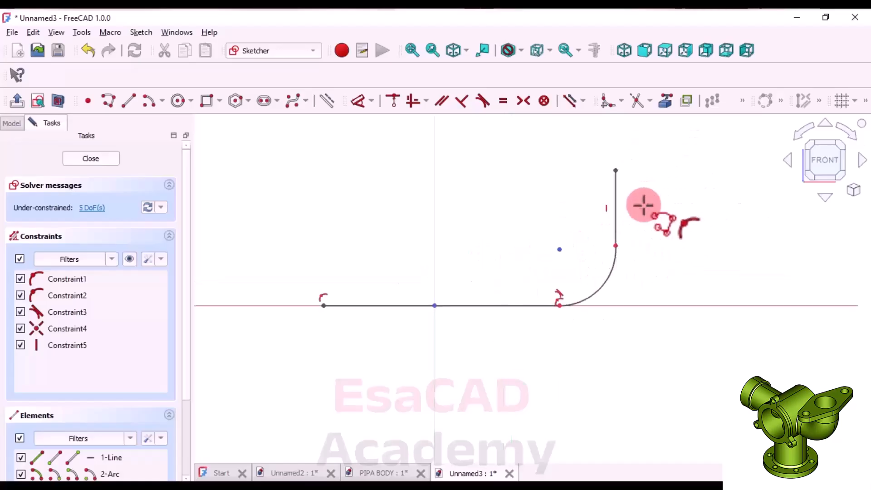
scroll(455, 265, "down", 2)
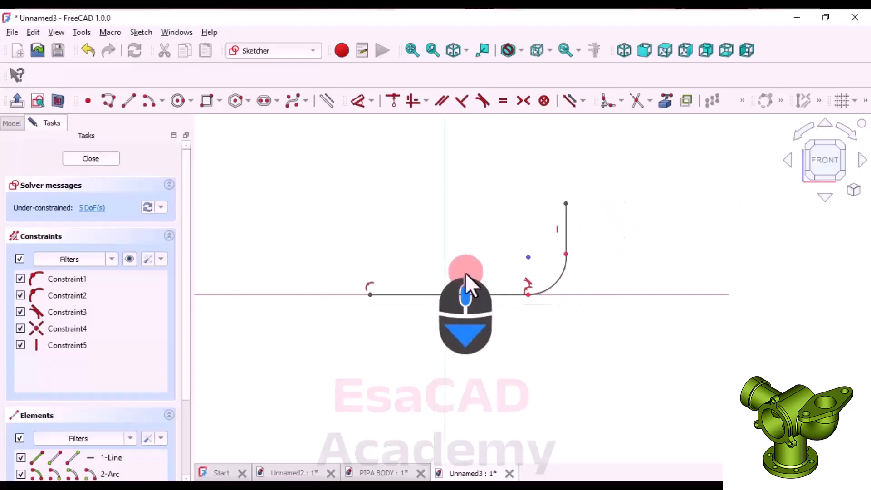
scroll(584, 213, "up", 2)
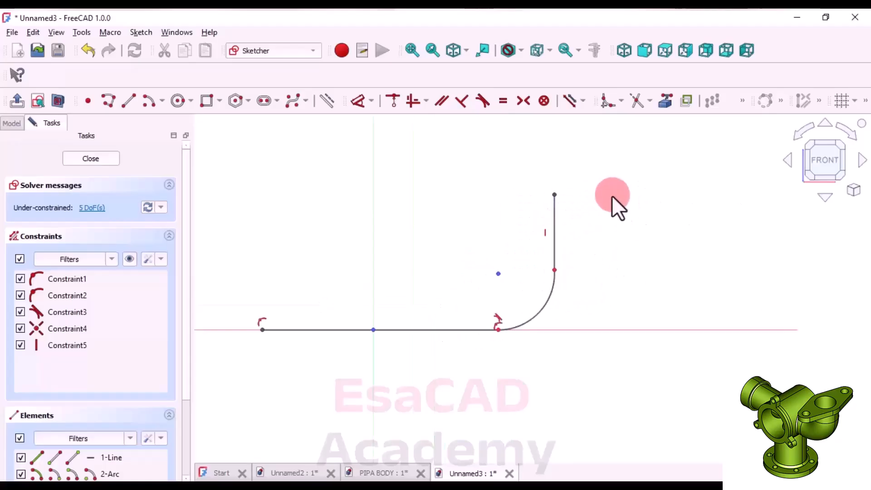
right_click(587, 202)
left_click(582, 200)
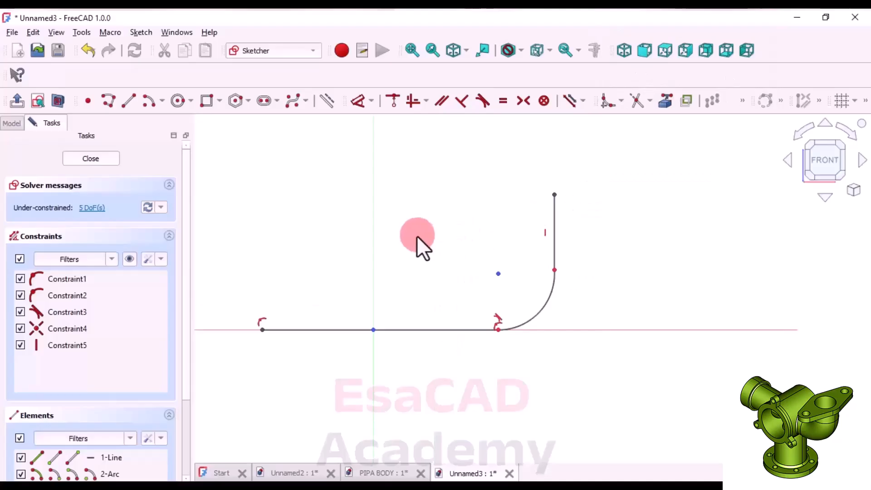
left_click(123, 104)
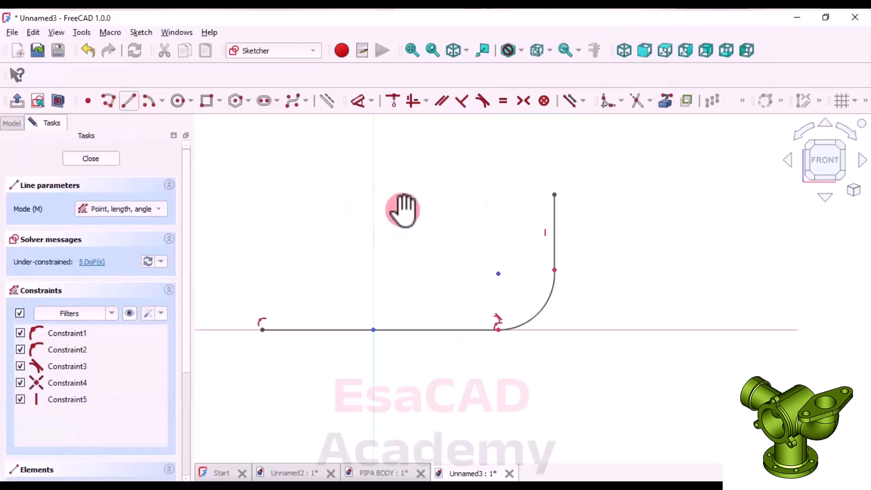
left_click(346, 239)
right_click(406, 186)
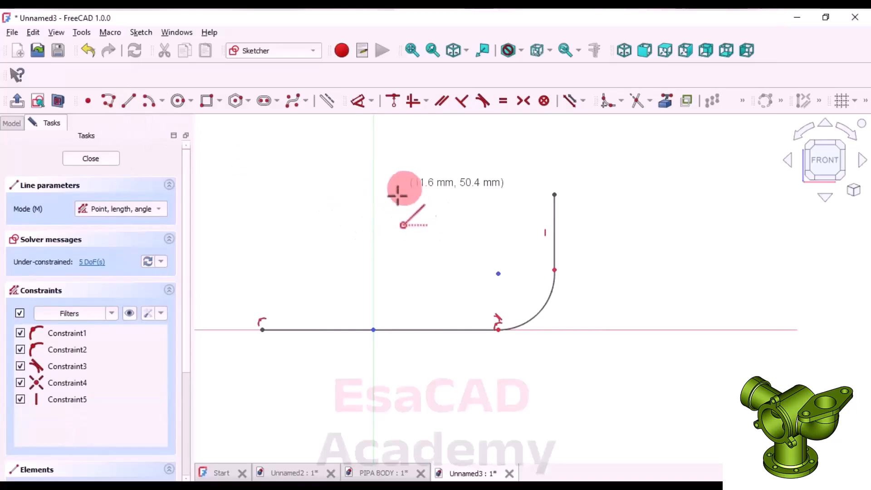
left_click(373, 240)
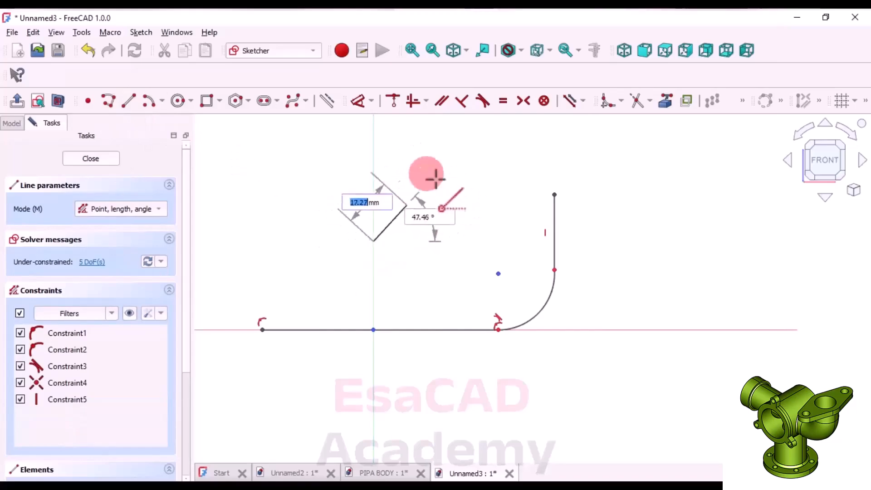
right_click(429, 177)
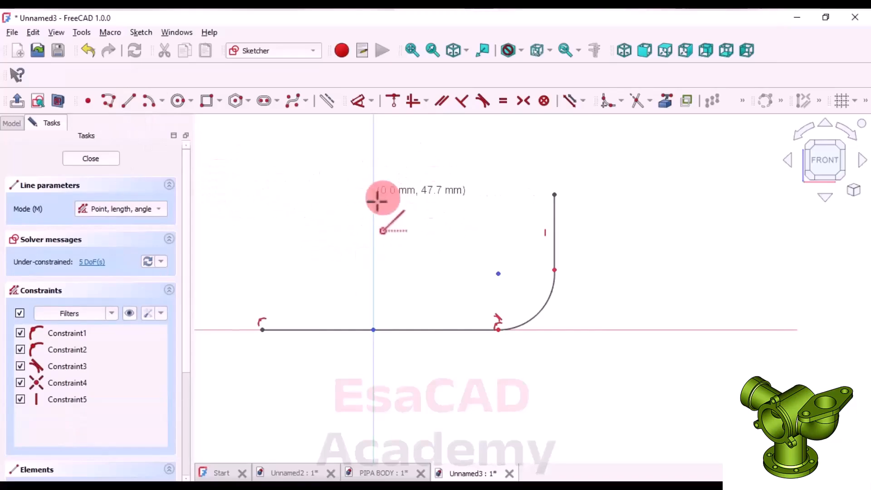
scroll(431, 237, "down", 1)
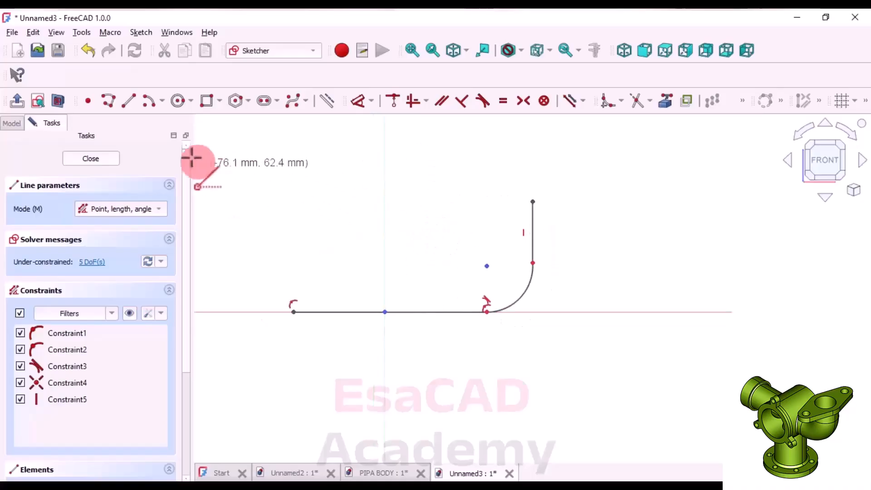
Try to dimension the path's start point to the upper end of its vertical line, and undo the resulting constraint.
left_click(358, 102)
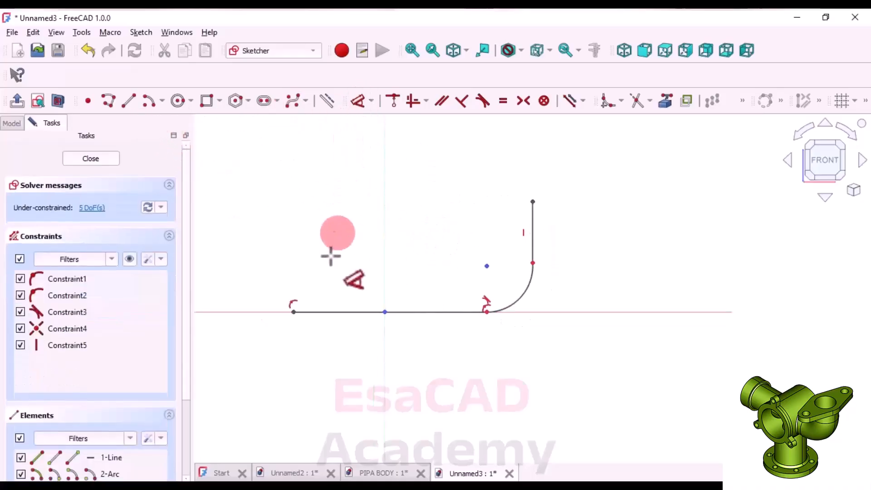
left_click(294, 312)
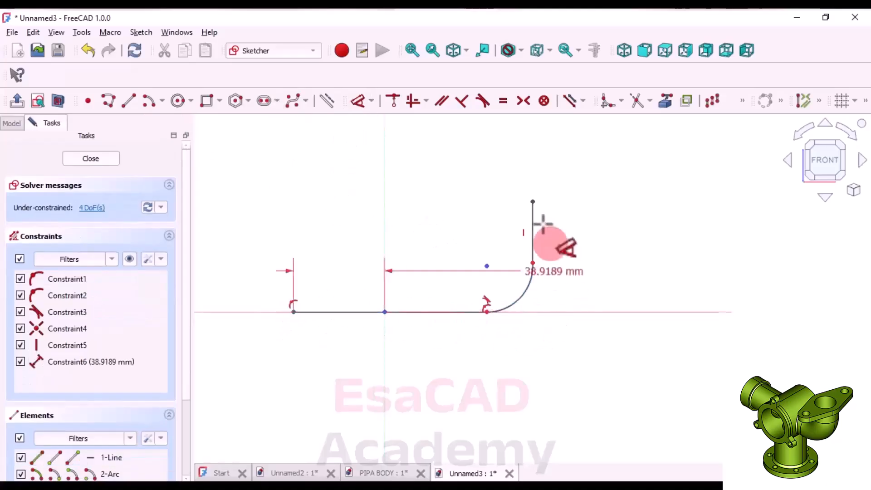
left_click(533, 201)
left_click(385, 173)
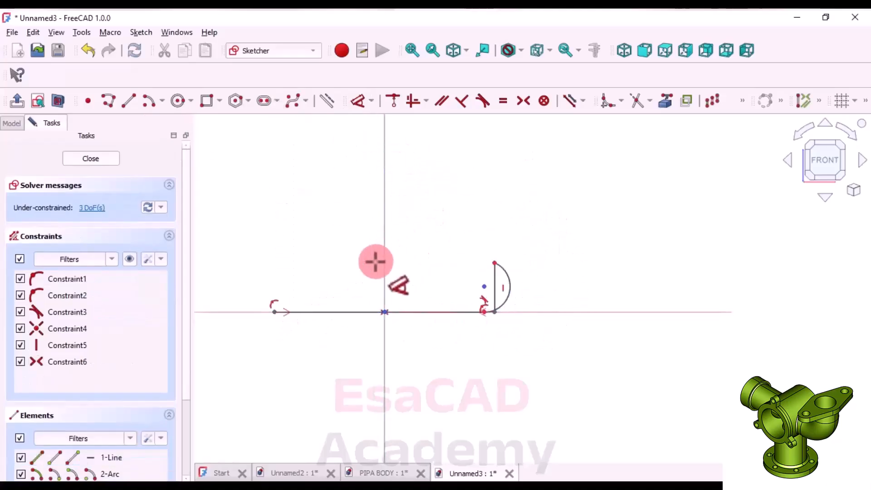
key("ctrl+z")
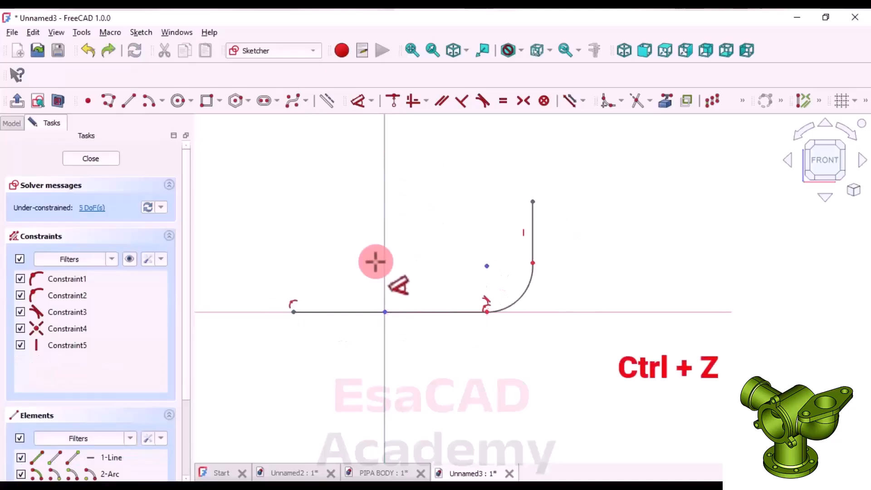
Dimension the upper end of the vertical line at 70 mm above the horizontal axis.
scroll(439, 243, "up", 1)
scroll(439, 244, "down", 1)
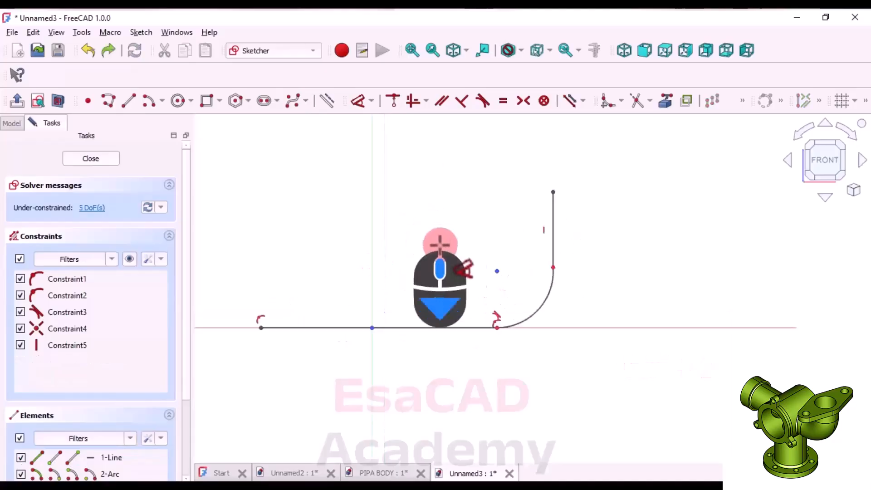
scroll(534, 316, "up", 1)
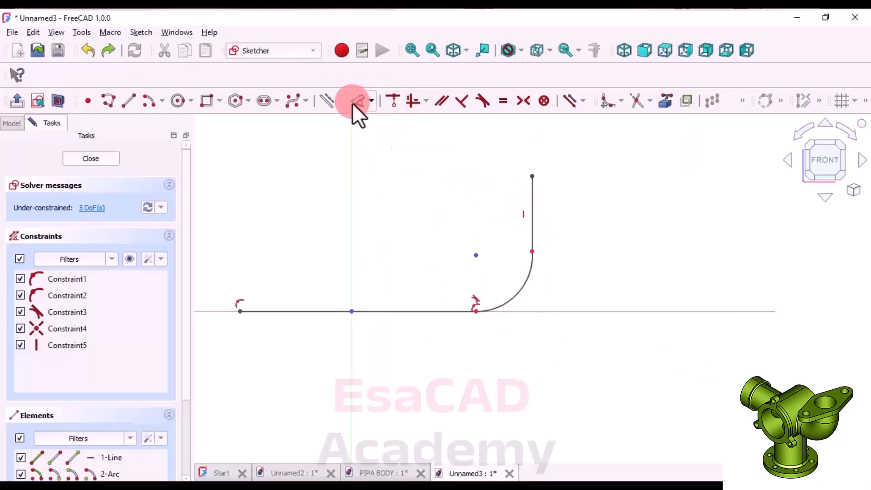
left_click(628, 311)
left_click(651, 246)
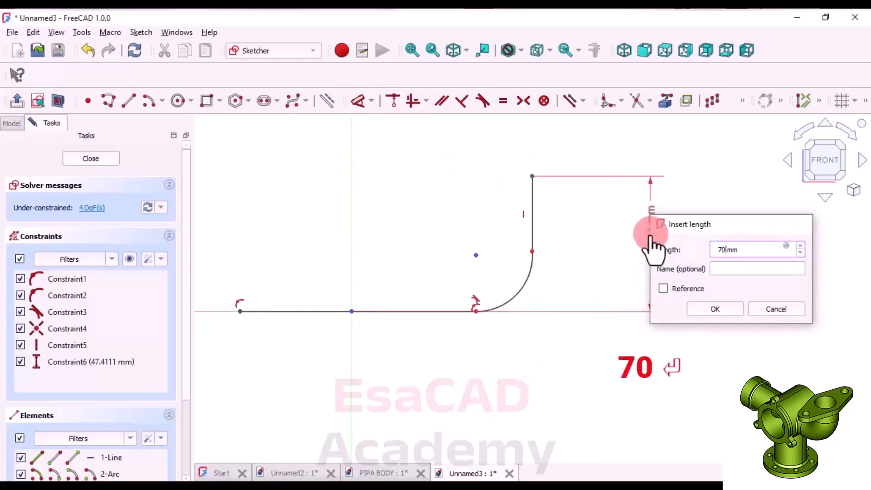
key("Return")
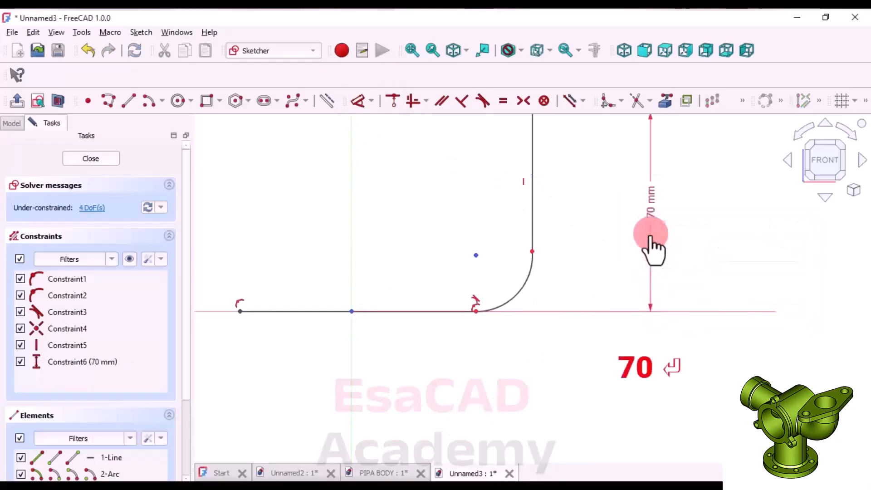
Constrain the radius of the path's bend arc to 40 mm.
left_click(529, 281)
left_click(573, 356)
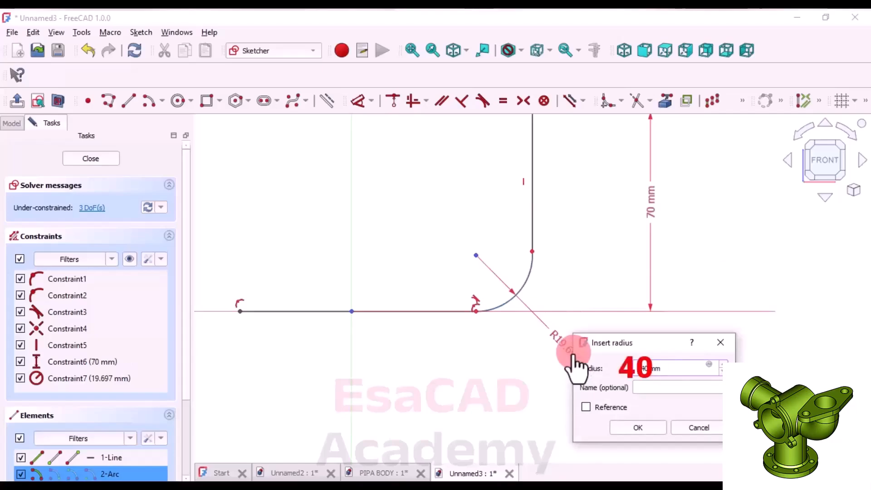
type("40")
key("Return")
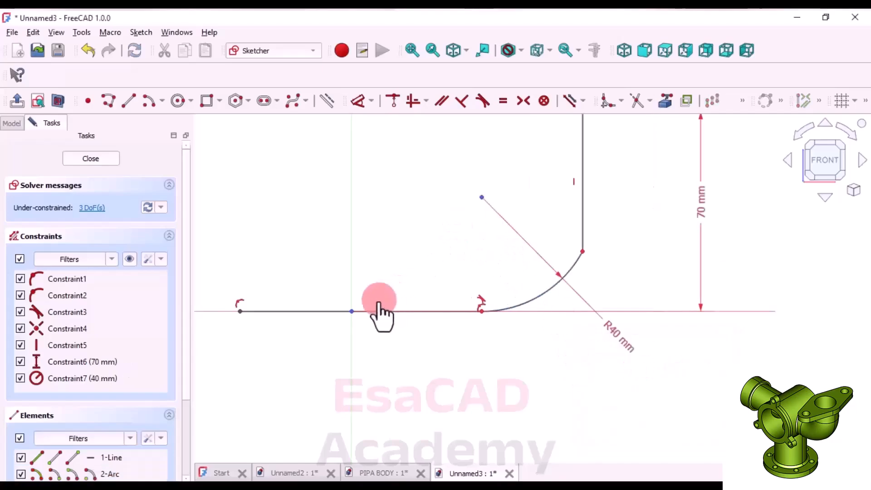
Dimension the horizontal distance between the path's start point and the upper end of its vertical line at 190 mm.
scroll(440, 338, "down", 1)
scroll(342, 363, "up", 1)
scroll(342, 364, "down", 1)
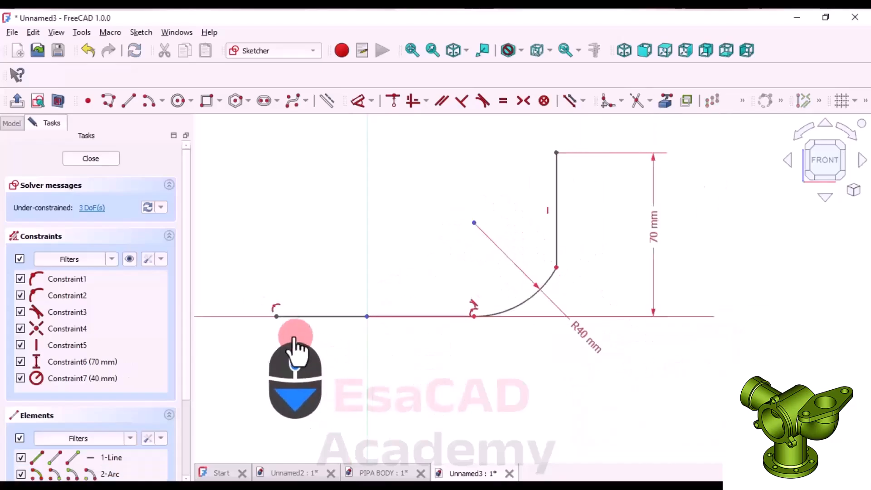
left_click(276, 316)
left_click(556, 154)
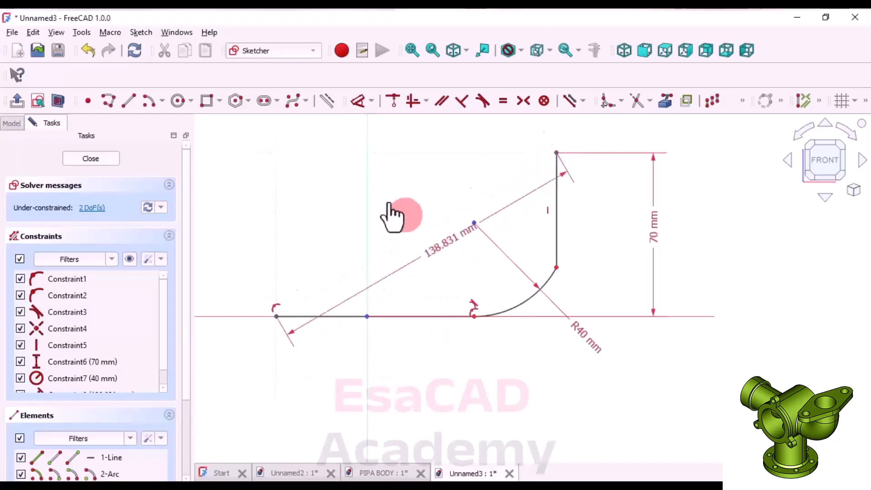
left_click(351, 136)
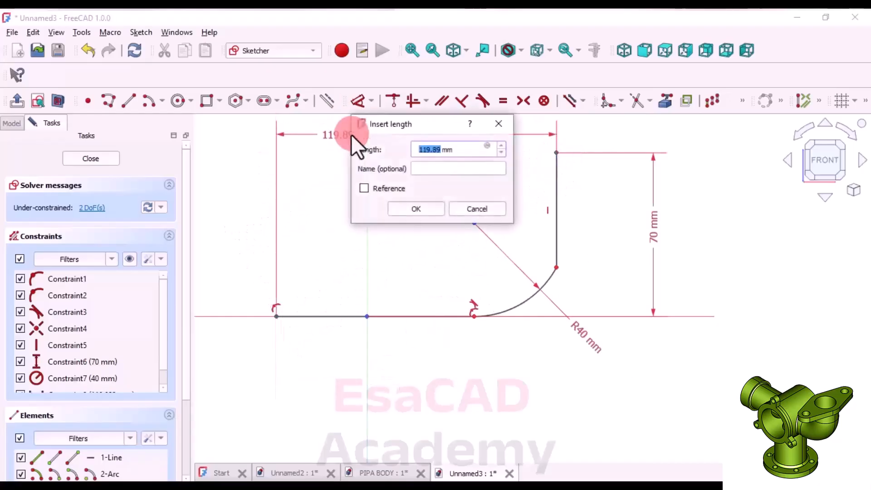
type("190")
key("Return")
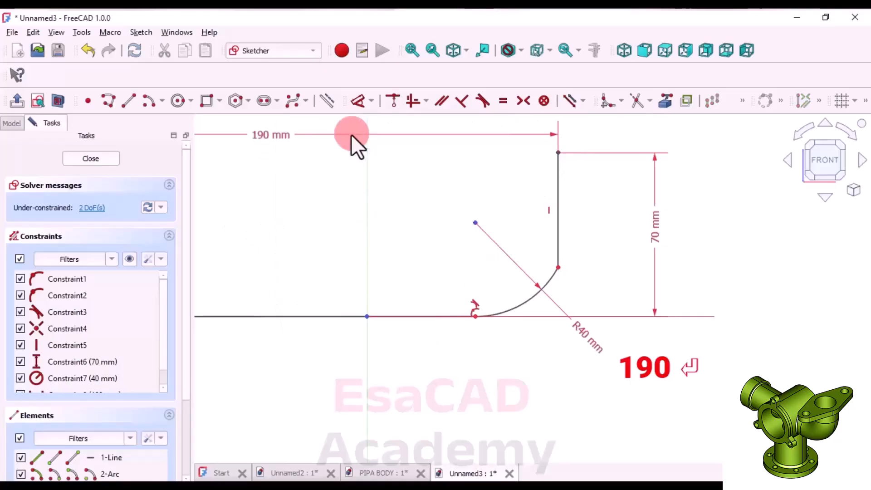
Make the bend arc tangent to the vertical line at their shared endpoint.
scroll(404, 227, "down", 3)
scroll(452, 241, "up", 5)
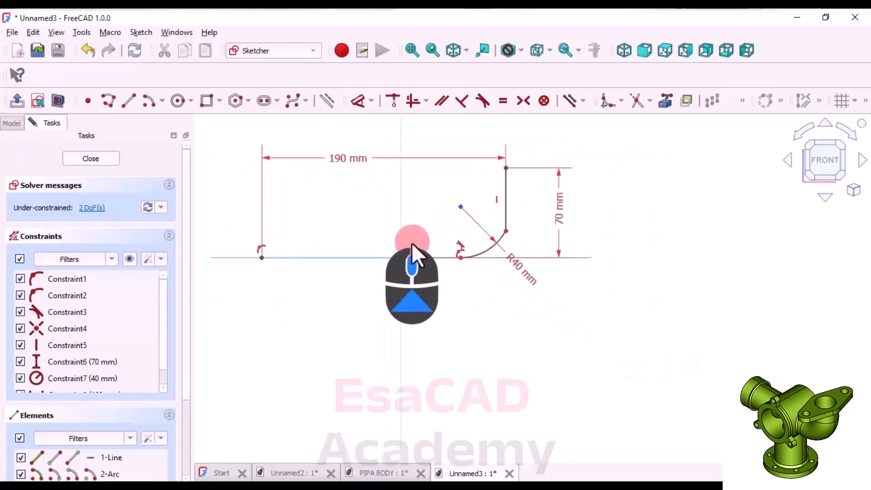
left_click(482, 100)
left_click(509, 223)
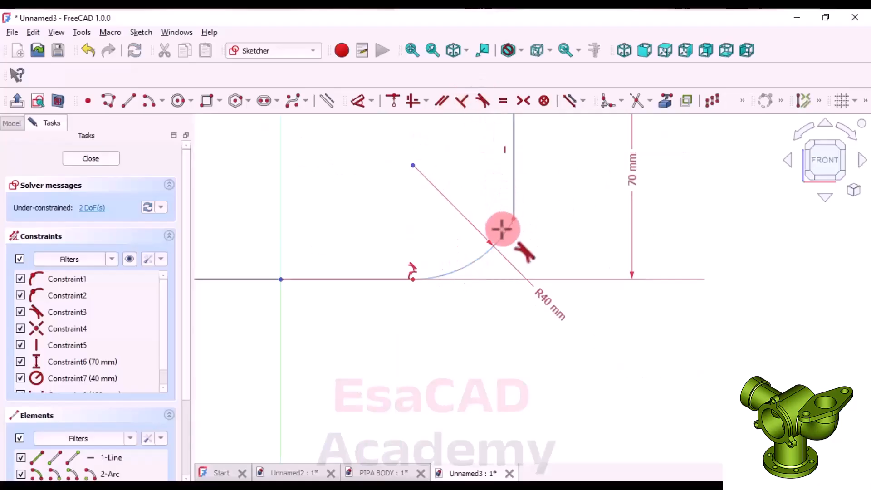
left_click(502, 229)
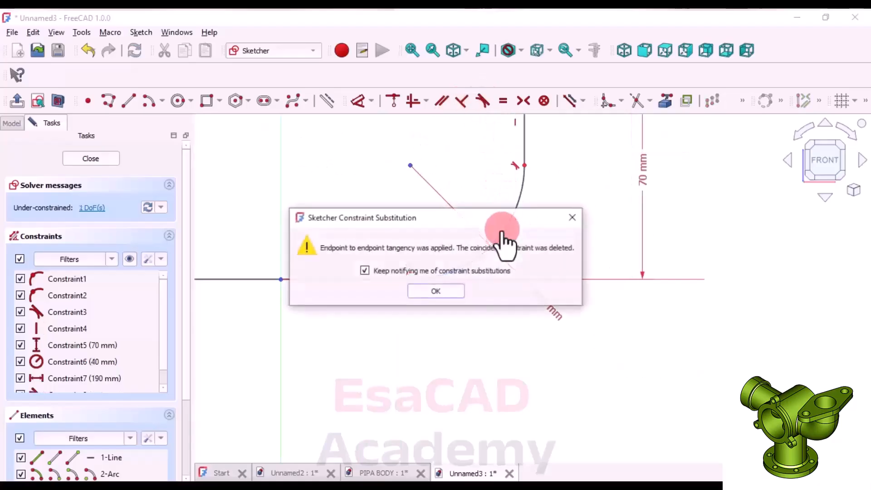
left_click(436, 290)
Shift the path's horizontal line along the axis to check which degree of freedom remains.
scroll(474, 330, "down", 5)
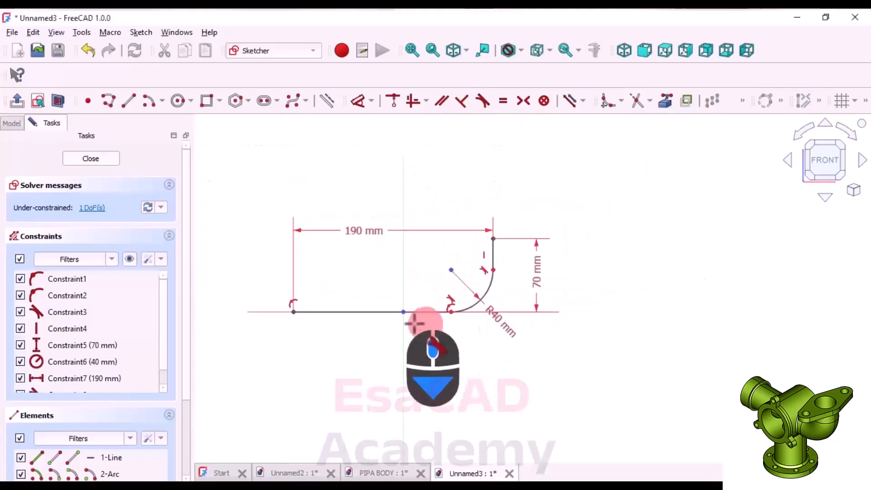
scroll(363, 312, "up", 4)
key("Escape")
mouse_move(334, 312)
left_mouse_down()
mouse_move(363, 311)
mouse_move(349, 309)
left_mouse_up()
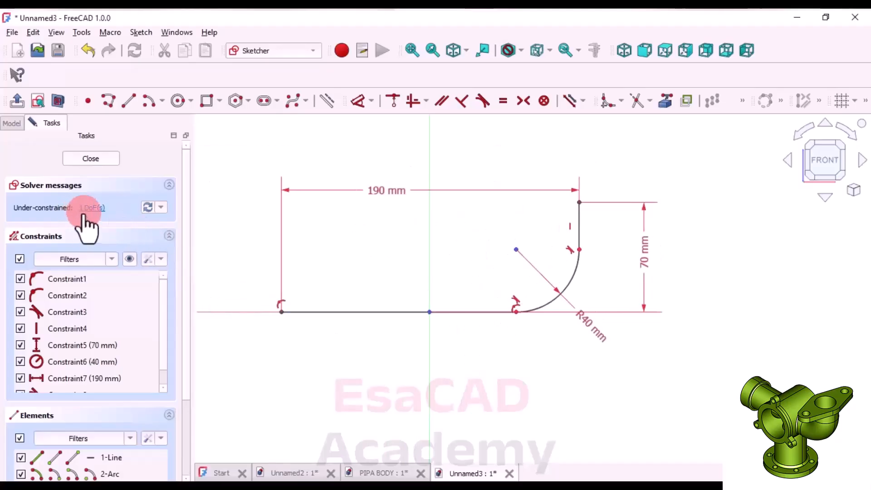
left_click(381, 282)
mouse_move(379, 311)
left_mouse_down()
mouse_move(396, 313)
mouse_move(369, 313)
mouse_move(402, 313)
mouse_move(383, 323)
mouse_move(340, 297)
left_mouse_up()
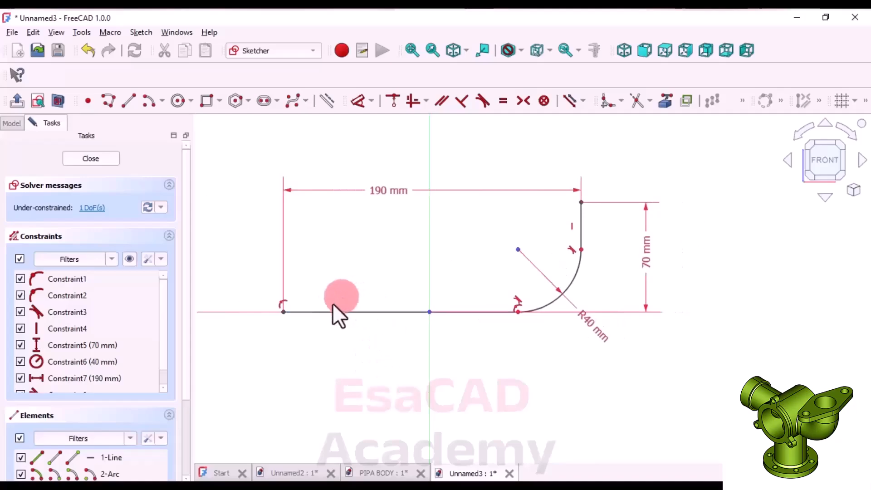
Try to make the two ends of the horizontal line symmetric about the vertical axis.
left_click(281, 312)
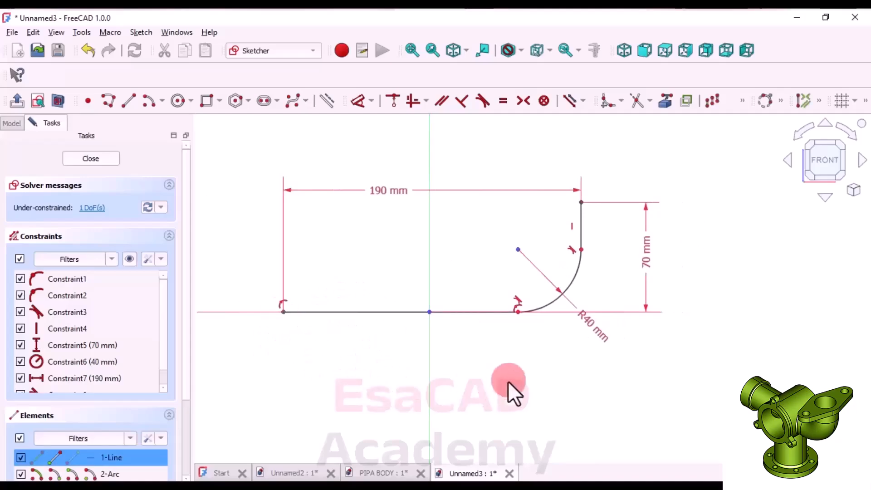
left_click(518, 312)
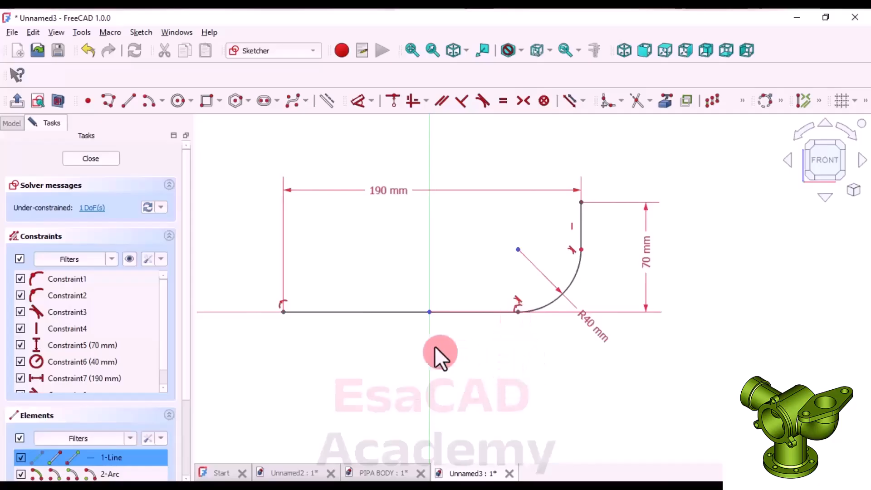
left_click(433, 349)
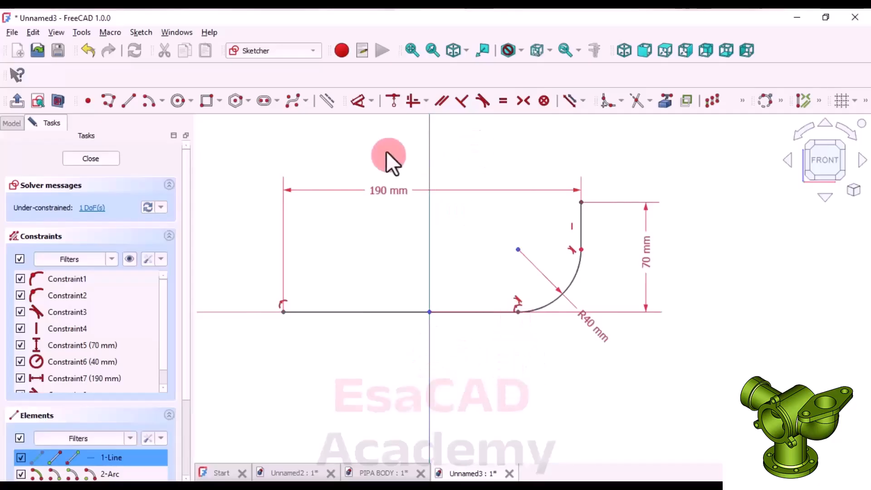
left_click(522, 102)
left_click(418, 285)
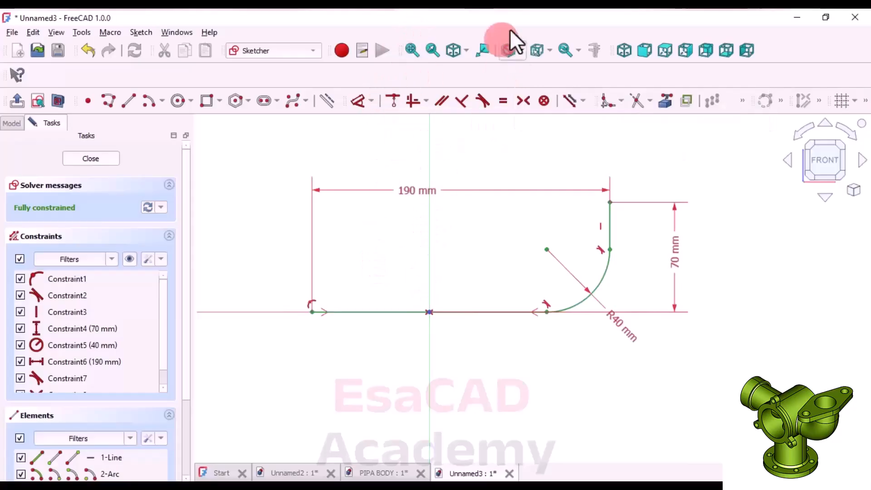
Switch to the reference drawing Sweep.jpg and check the distance from the pipe's open end to the body's centre axis.
left_click(337, 7)
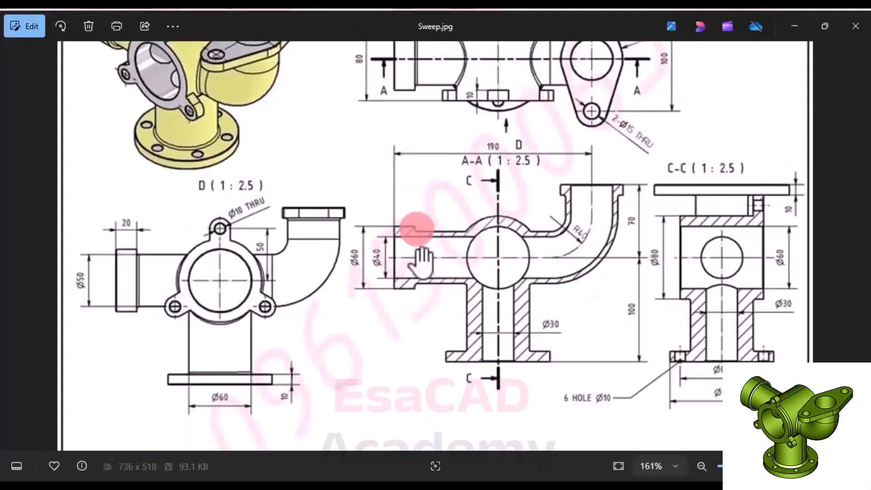
scroll(405, 356, "down", 3)
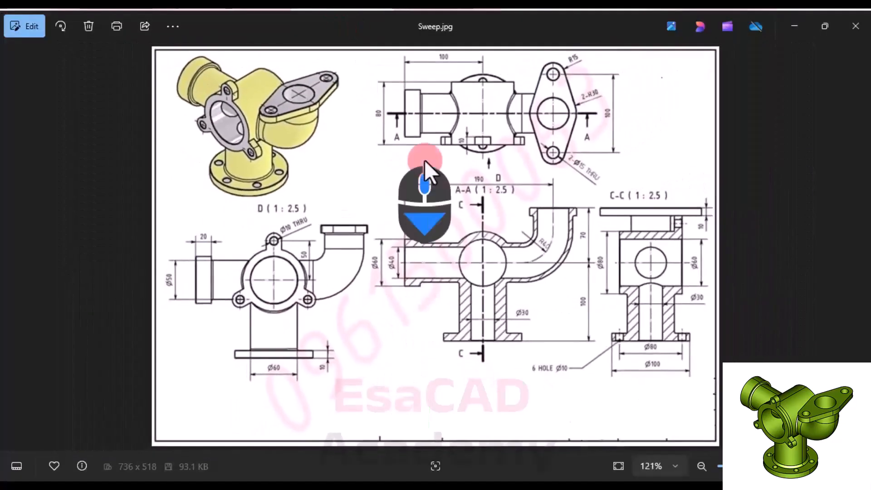
scroll(425, 160, "up", 1)
scroll(424, 122, "down", 1)
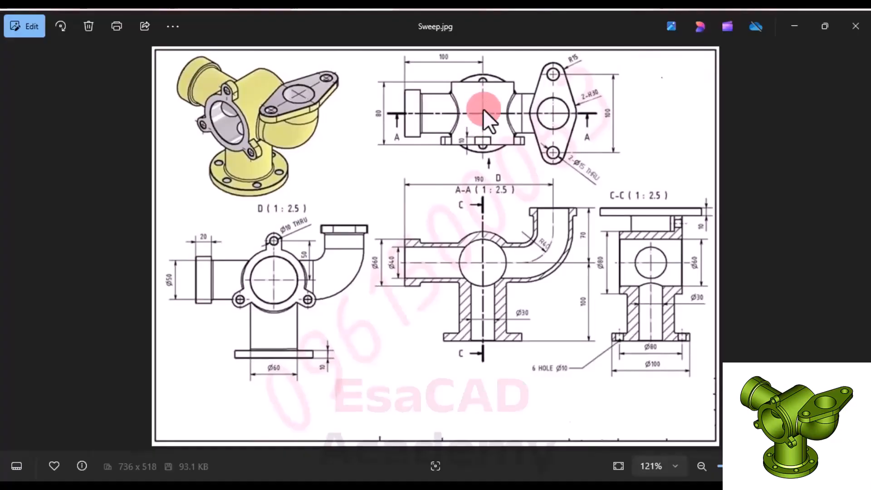
Switch back to FreeCAD and undo the symmetry constraint on the horizontal line.
left_click(428, 9)
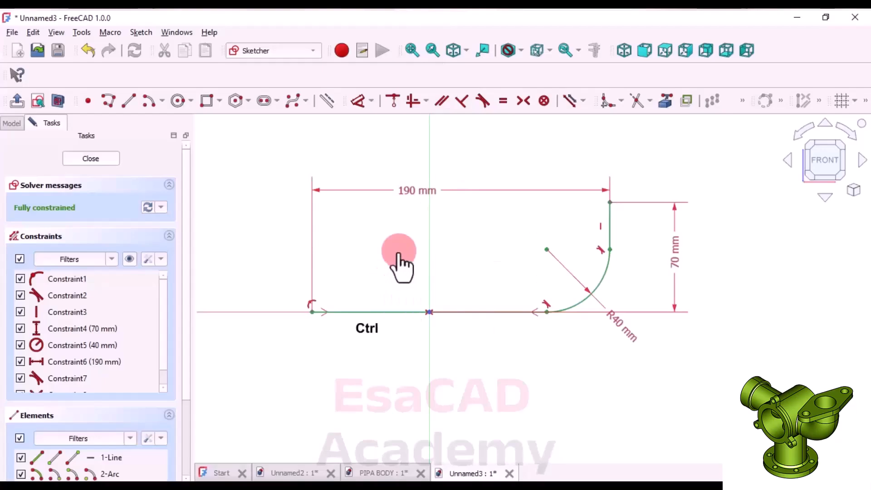
key("ctrl+z")
scroll(416, 292, "down", 1)
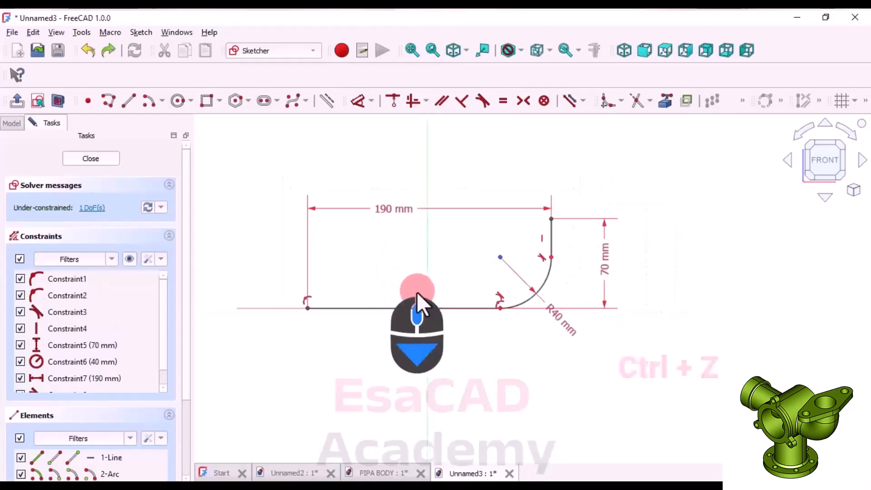
scroll(363, 259, "up", 1)
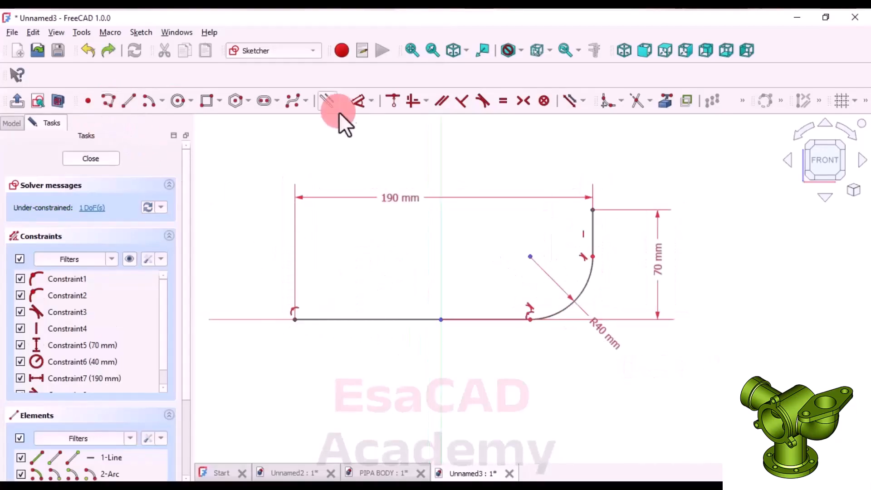
Dimension the path's start point at 100 mm from the vertical axis.
left_click(358, 104)
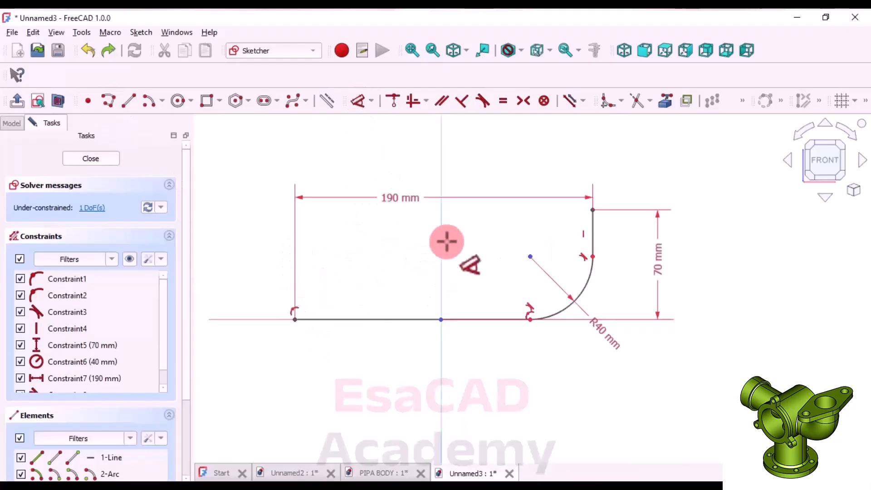
key("Escape")
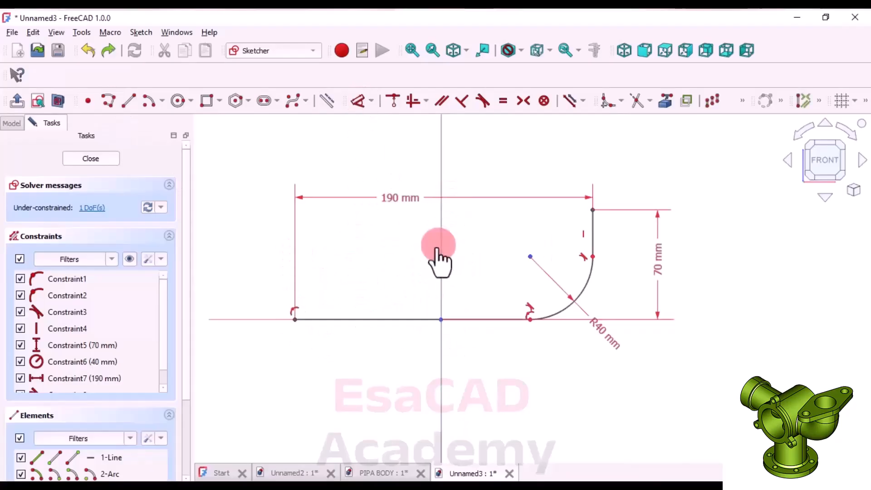
left_click(295, 319)
left_click(343, 233)
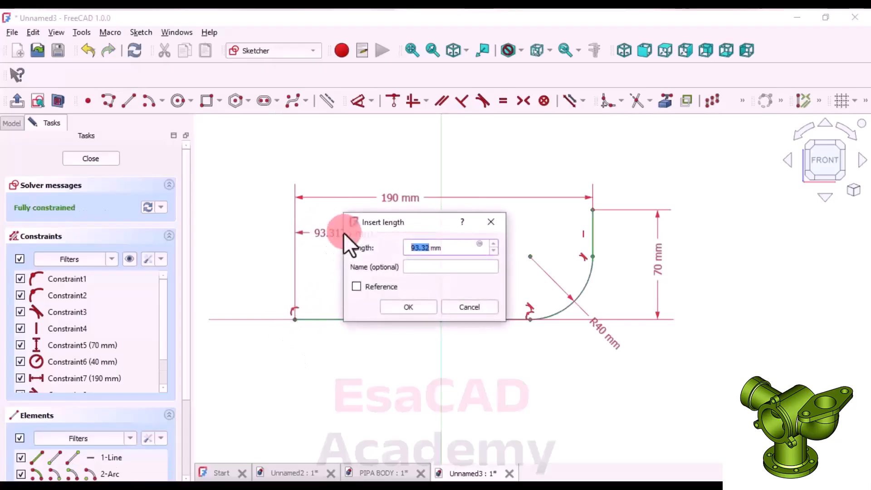
key("Return")
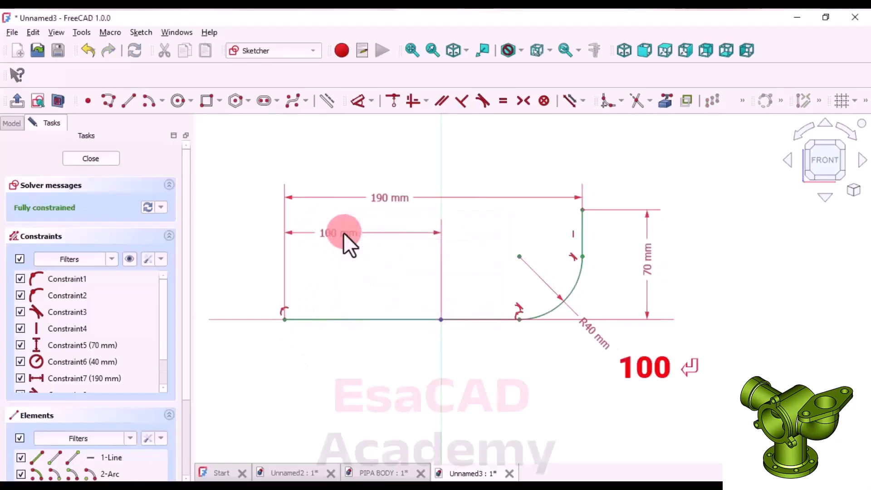
left_click(344, 183)
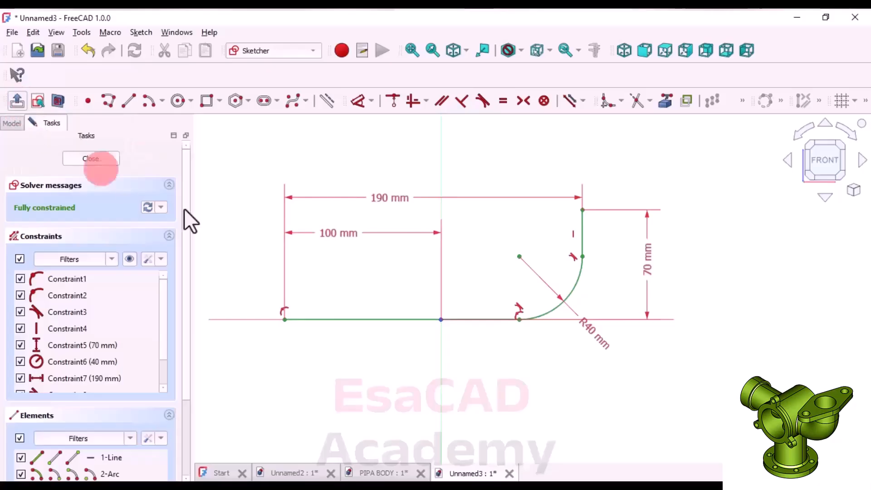
Close the path sketch and start a new sketch on the YZ plane.
left_click(97, 162)
scroll(368, 258, "down", 2)
scroll(368, 258, "down", 1)
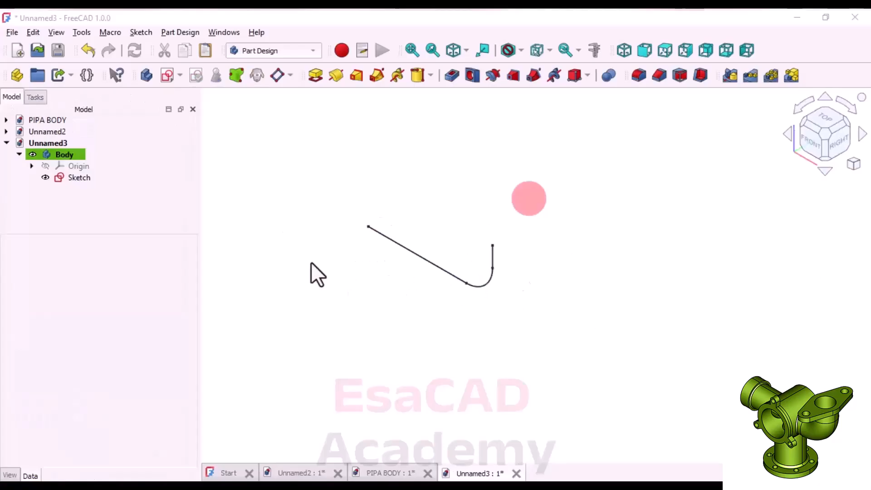
scroll(556, 278, "up", 2)
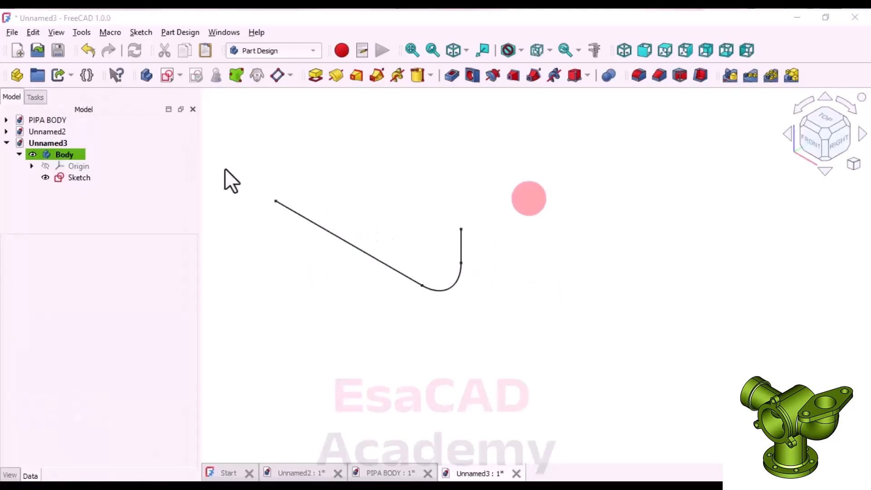
left_click(169, 75)
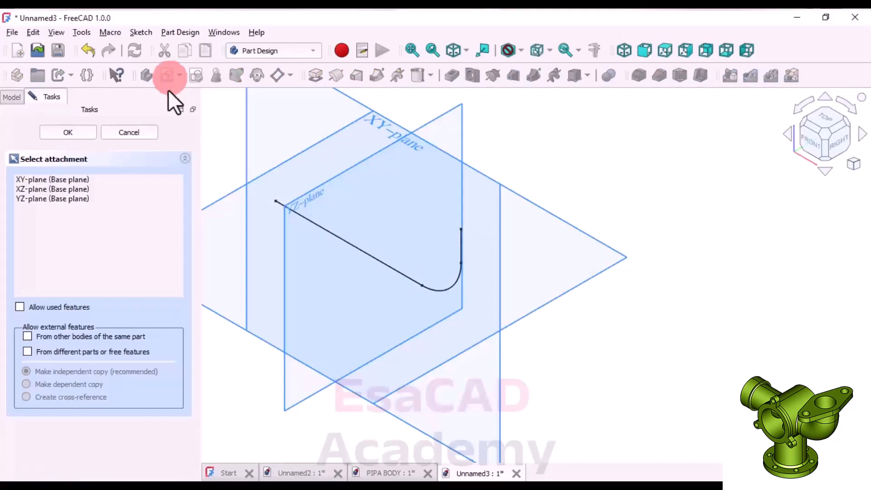
scroll(554, 193, "down", 2)
scroll(449, 340, "up", 1)
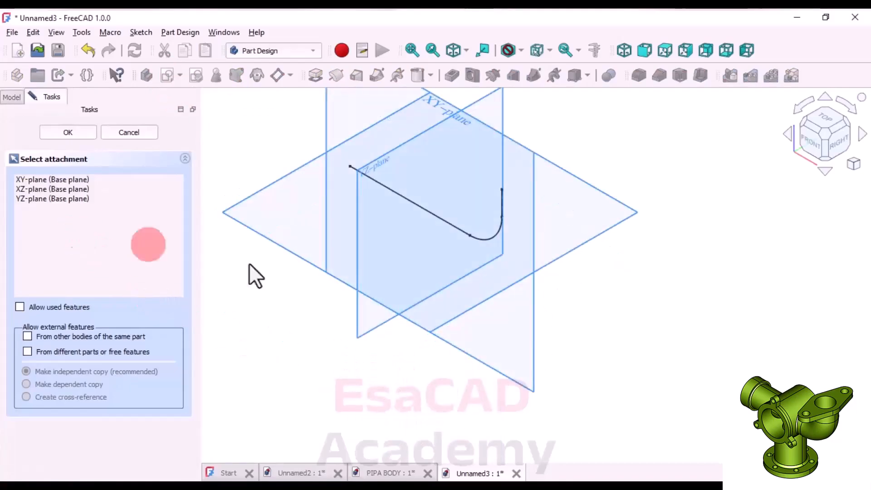
middle_click_drag(343, 284, 282, 269)
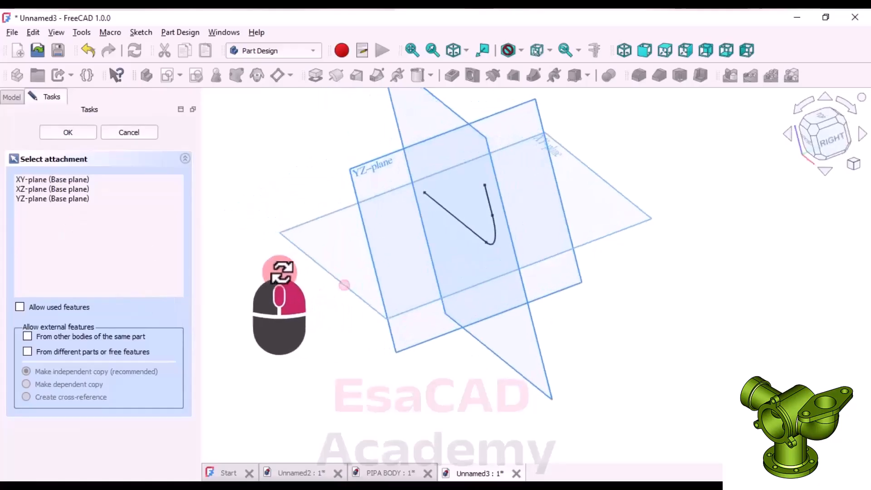
left_click(356, 175)
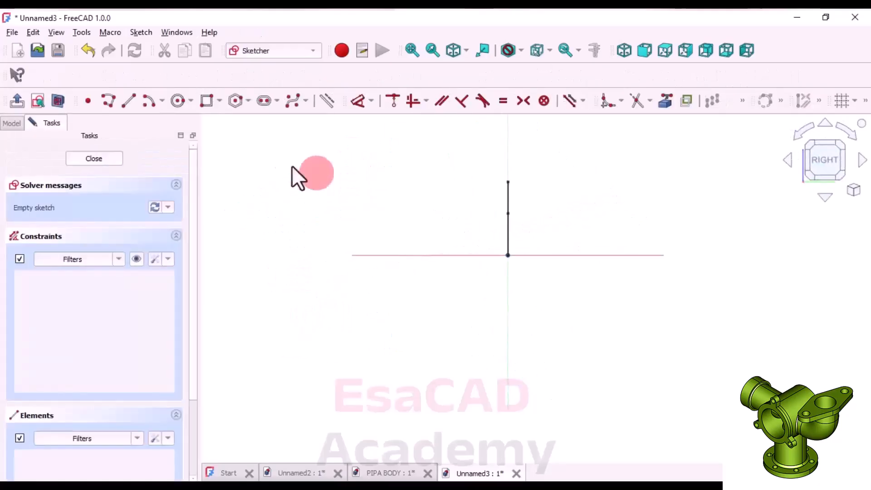
Draw a circle centred on the origin, about 78 mm in diameter.
left_click(177, 100)
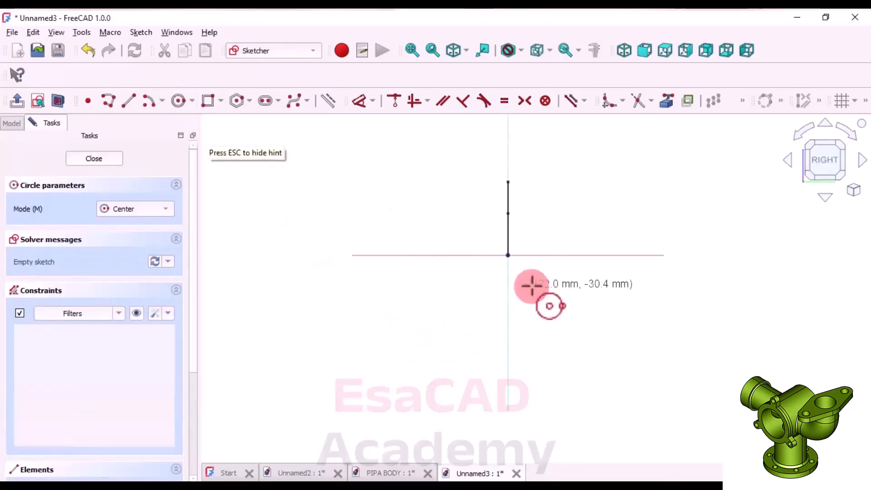
scroll(572, 268, "up", 2)
scroll(573, 266, "up", 1)
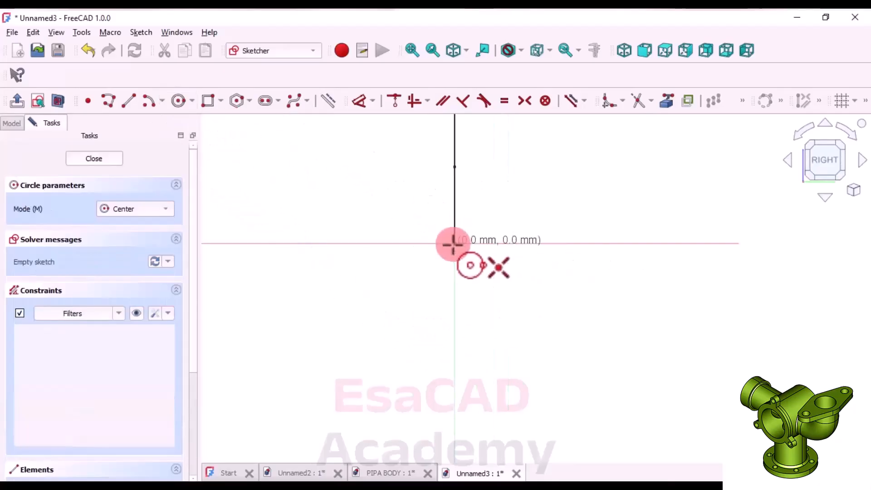
left_click(454, 243)
left_click(527, 227)
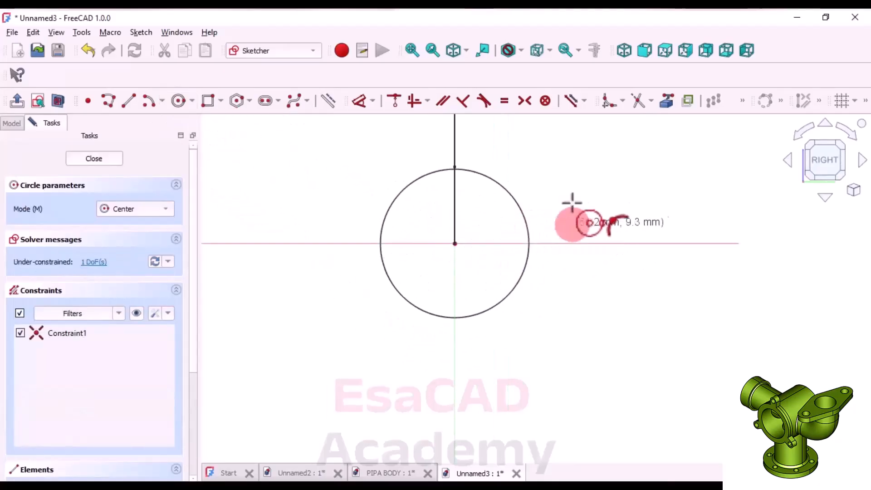
Set the circle's diameter to 50 mm and close the profile sketch.
left_click(360, 100)
left_click(503, 190)
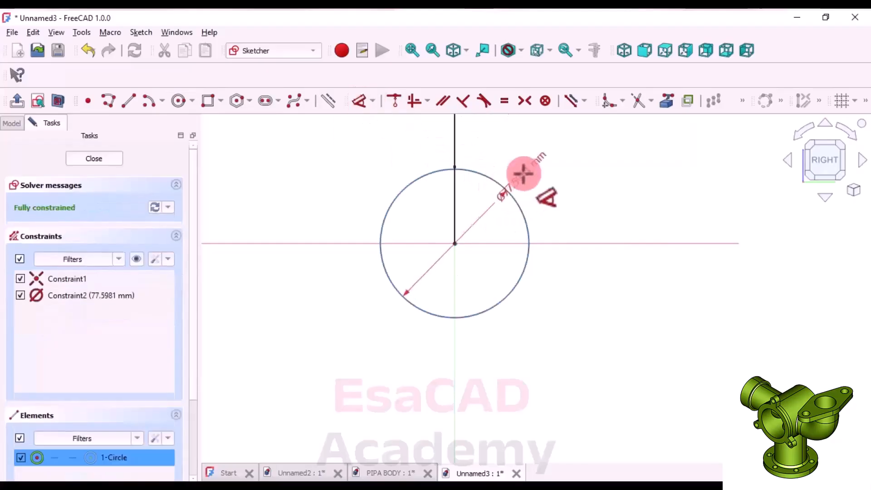
left_click(529, 170)
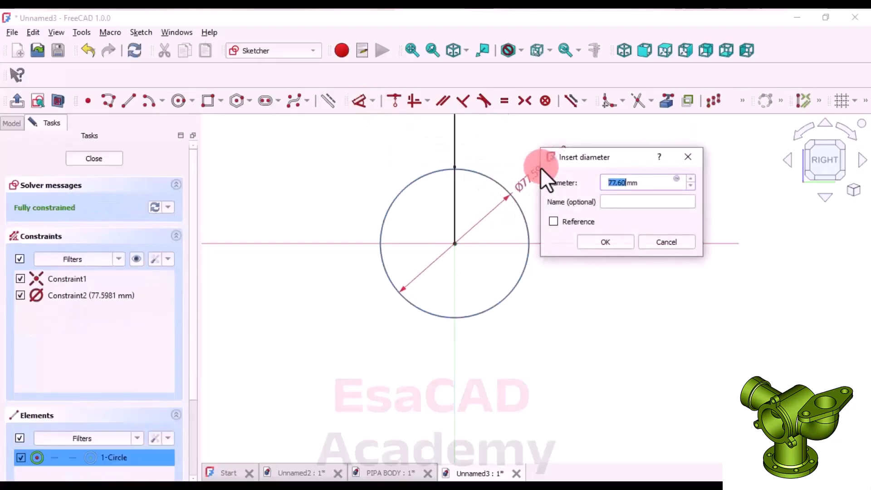
key("Return")
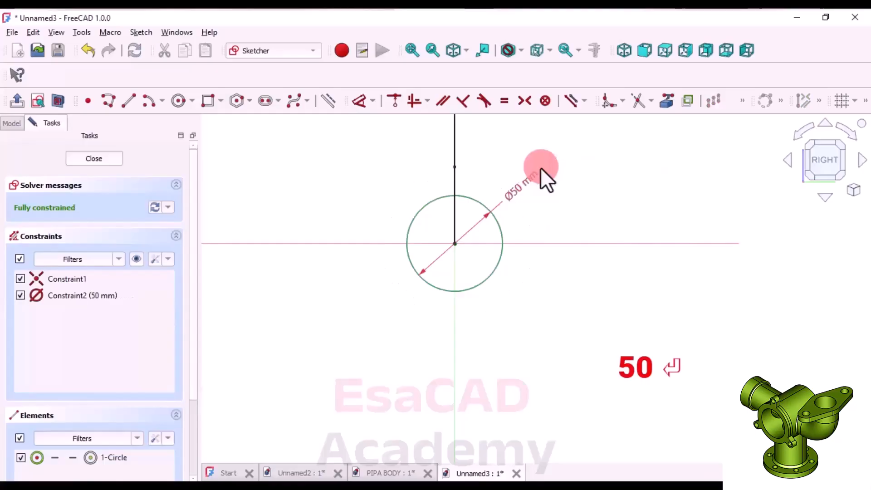
left_click(80, 161)
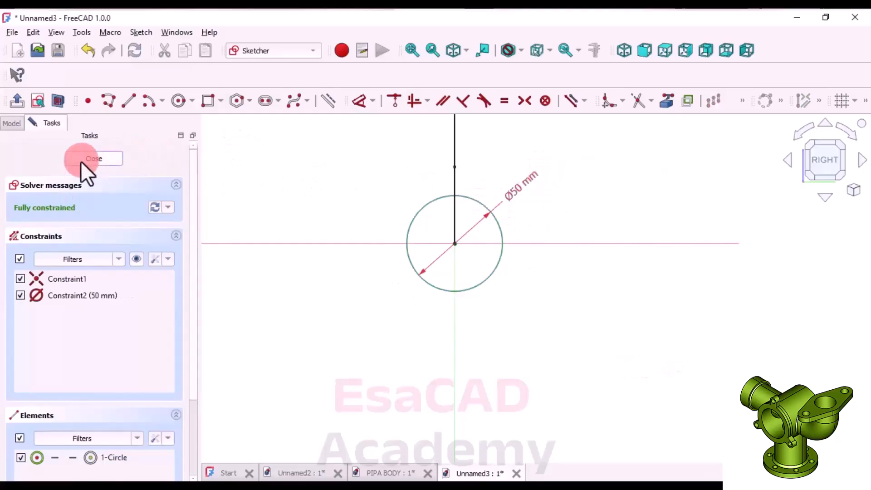
Reattach the circle sketch in Object's XZ orientation with its origin translated to the free end point of the path's short vertical line.
scroll(377, 254, "down", 1)
scroll(413, 230, "up", 1)
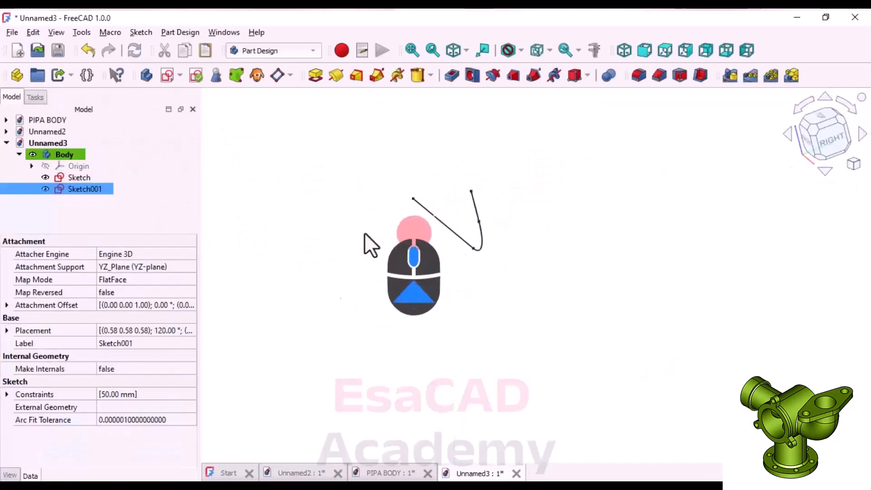
right_click(353, 173)
left_click(310, 183)
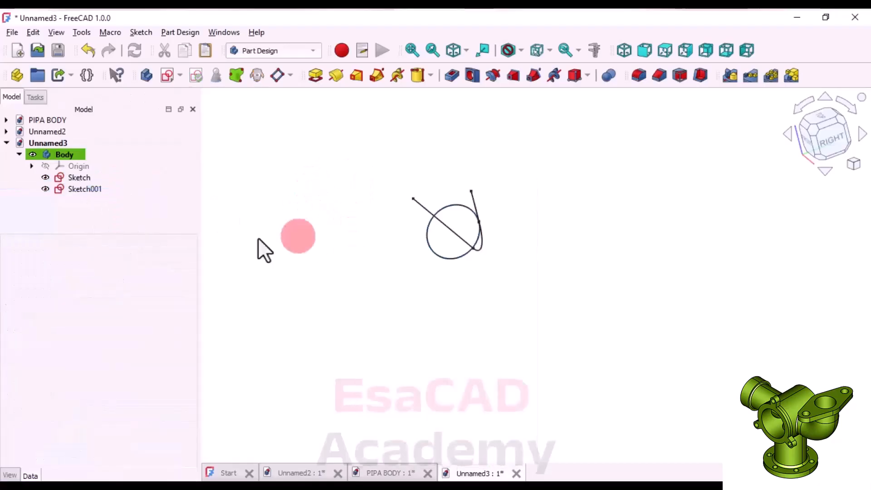
mouse_move(331, 237)
middle_mouse_down()
mouse_move(398, 241)
mouse_move(349, 216)
mouse_move(385, 233)
mouse_move(368, 241)
middle_mouse_up()
left_click(64, 189)
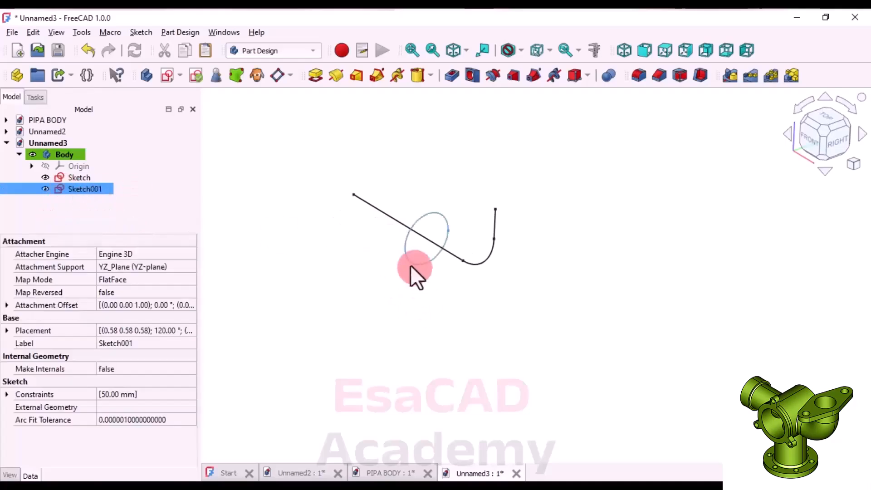
right_click(94, 195)
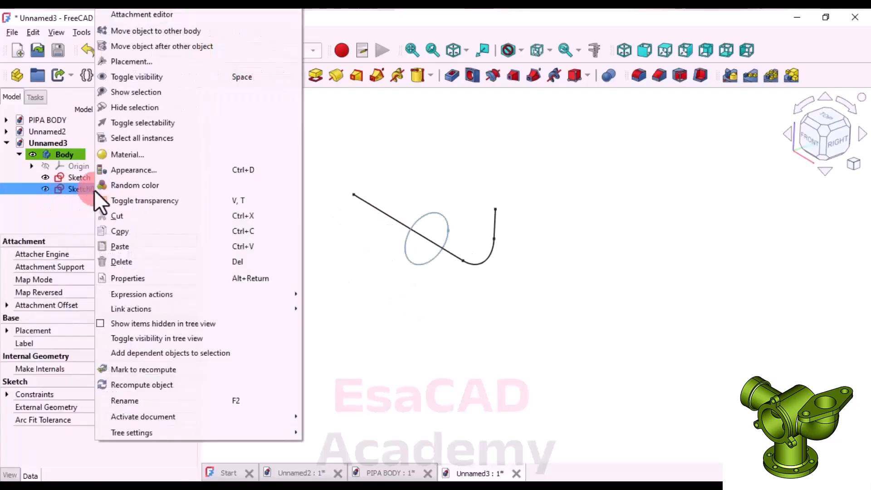
left_click(127, 12)
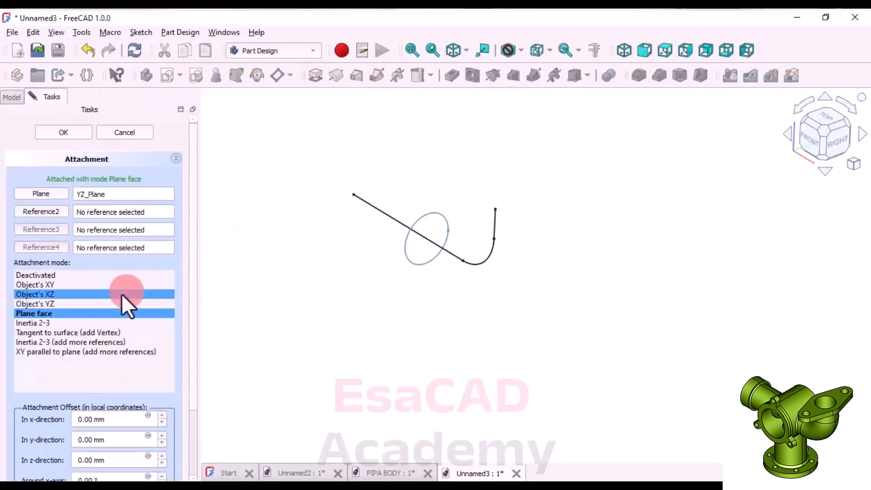
left_click(67, 304)
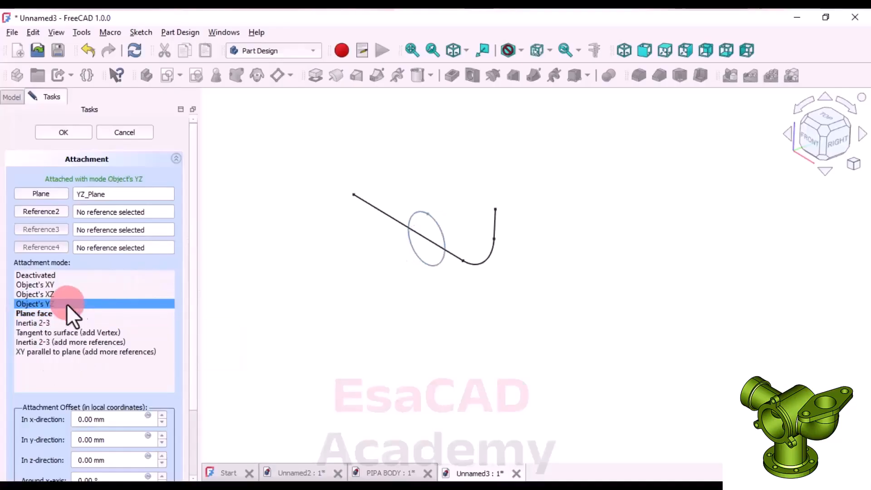
left_click(65, 297)
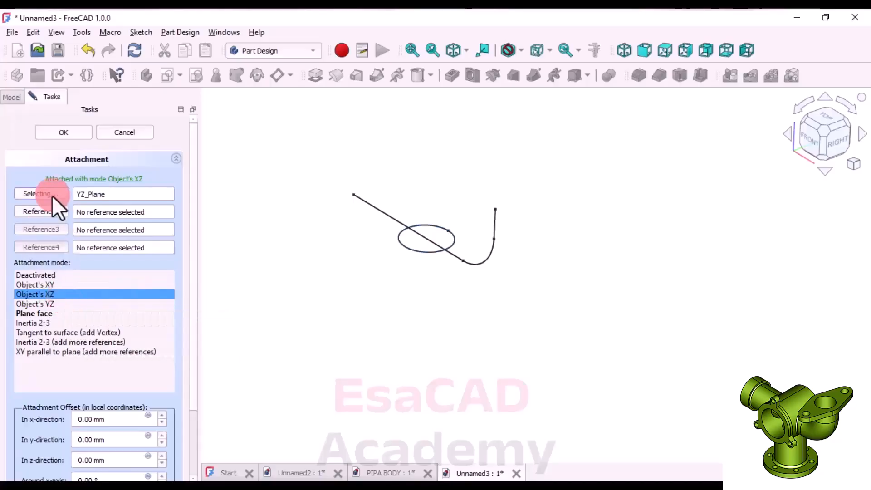
left_click(499, 212)
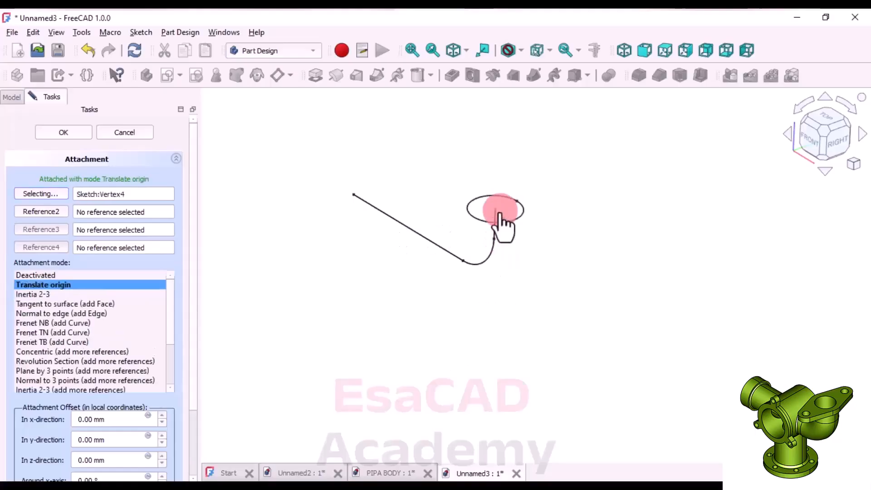
left_click(46, 131)
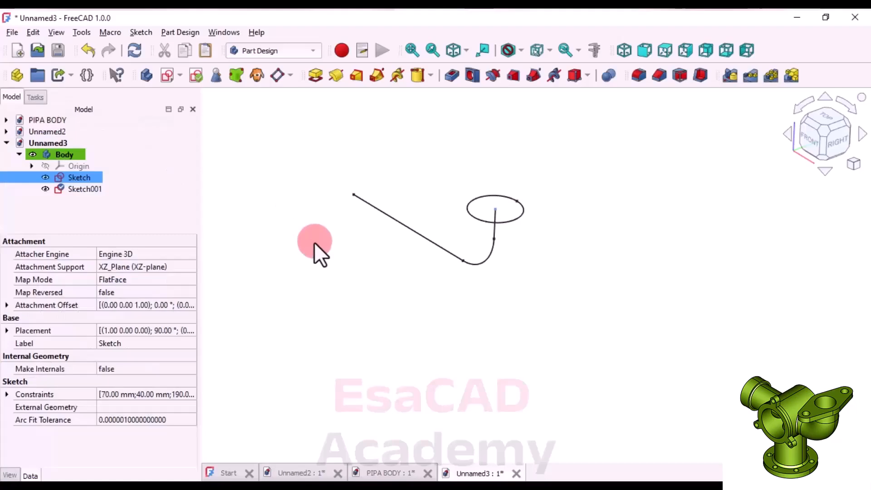
Create an additive pipe that sweeps the 50 mm circle along the whole path sketch.
scroll(387, 254, "down", 2)
scroll(430, 259, "up", 2)
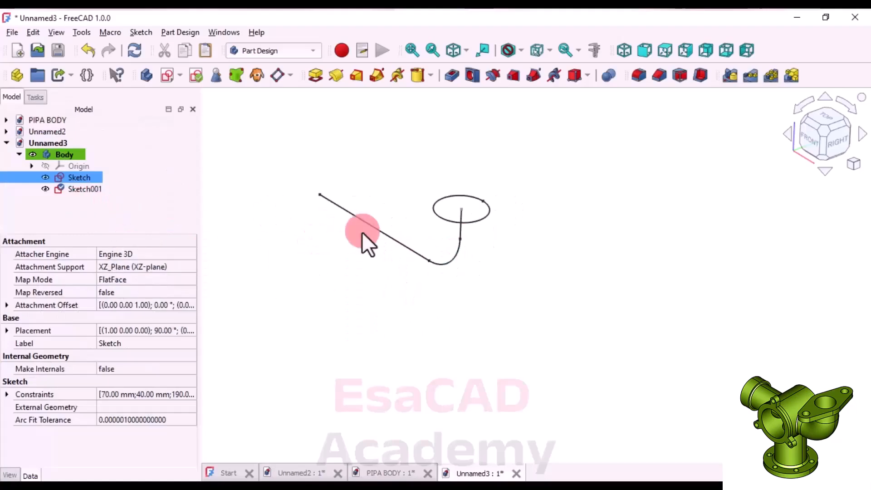
left_click(86, 190)
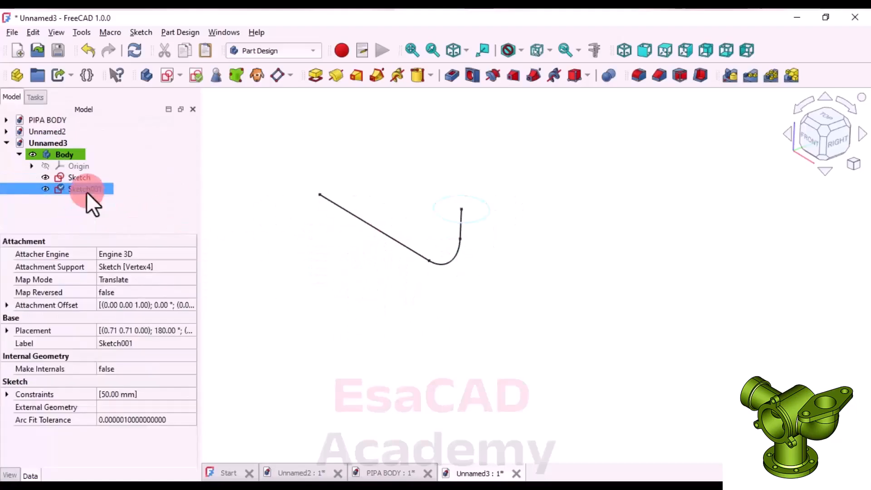
left_click(379, 77)
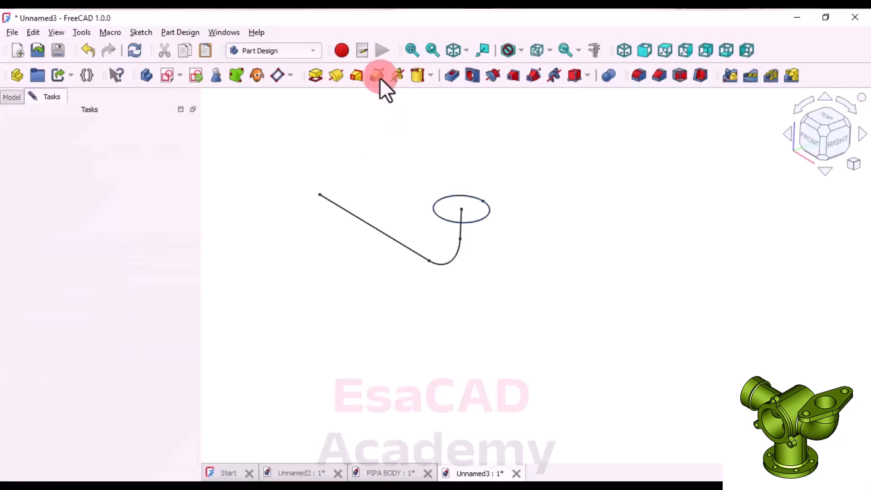
left_click(36, 255)
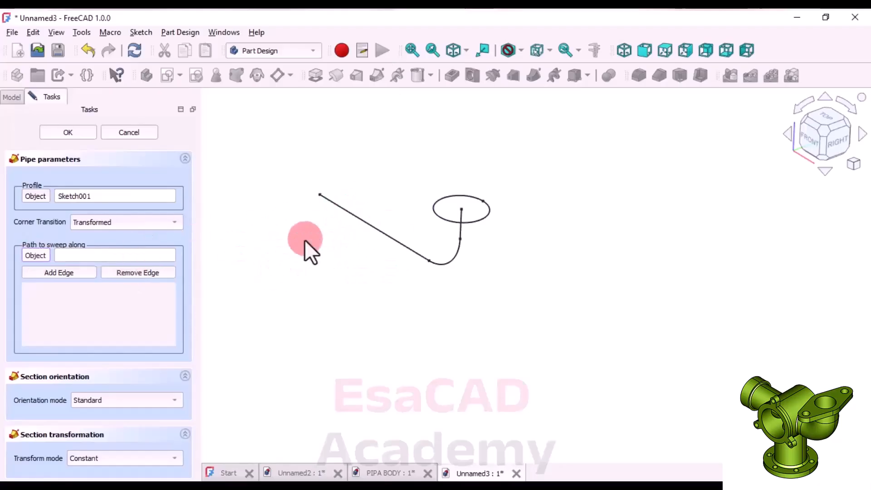
left_click(399, 245)
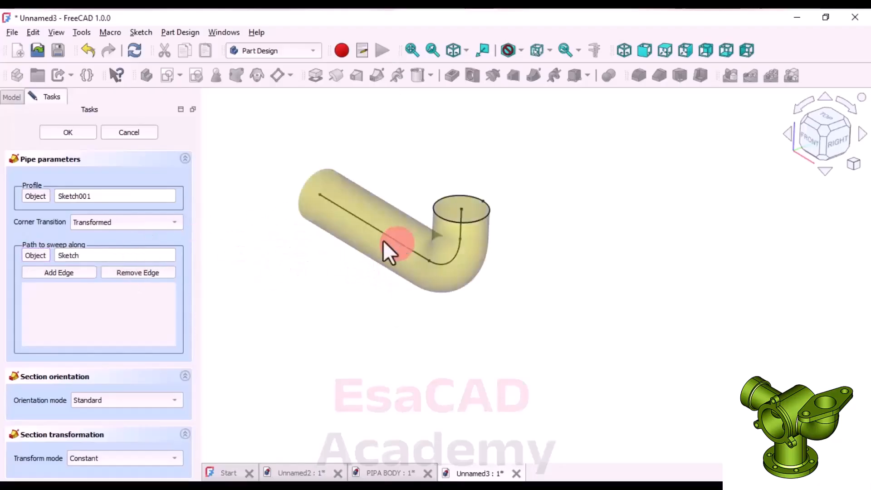
left_click(58, 132)
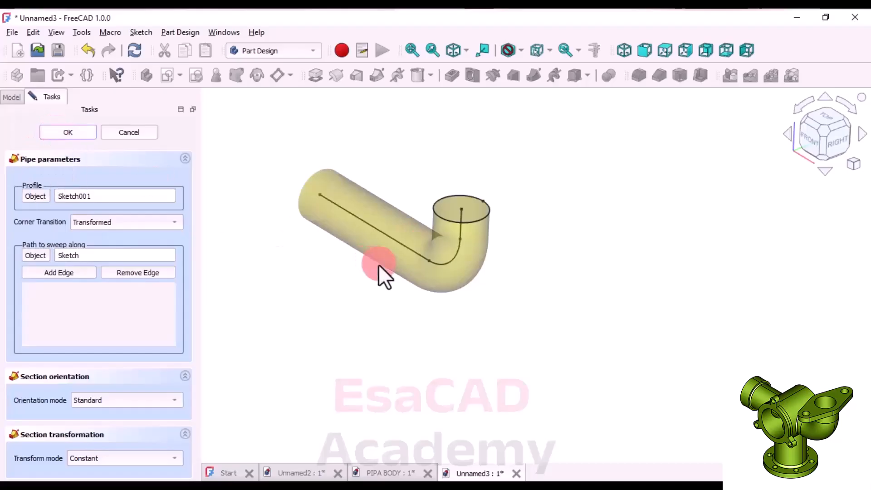
Switch to the Sweep.jpg reference drawing and examine the dimensions at the straight end of the pipe.
middle_click_drag(410, 282, 452, 285)
left_click(357, 5)
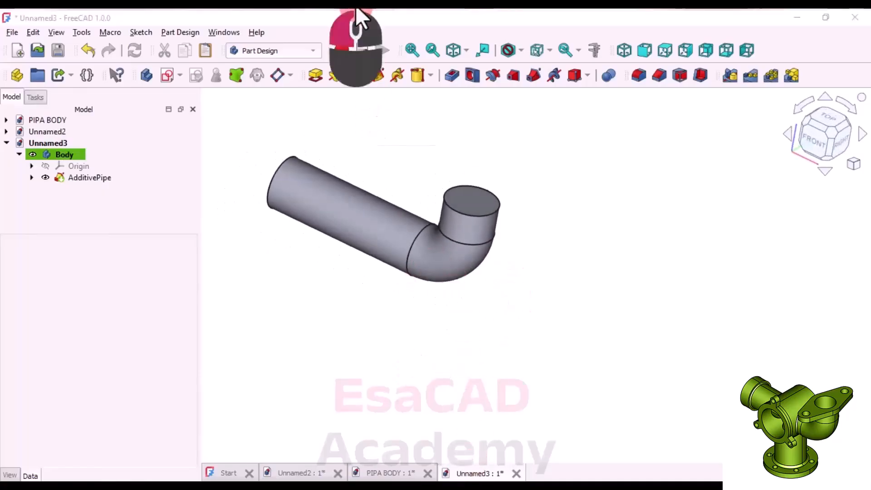
scroll(188, 286, "up", 2)
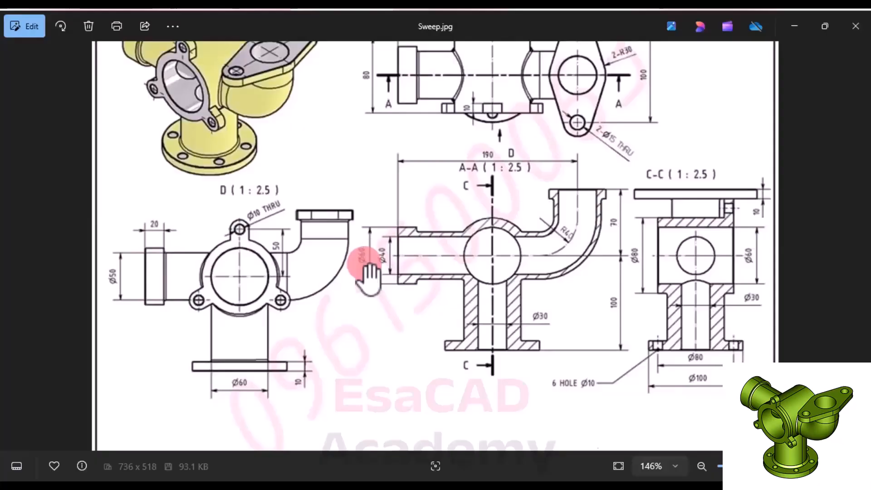
Switch back to FreeCAD and start a sketch on the flat end face of the pipe's long straight section.
left_click(453, 9)
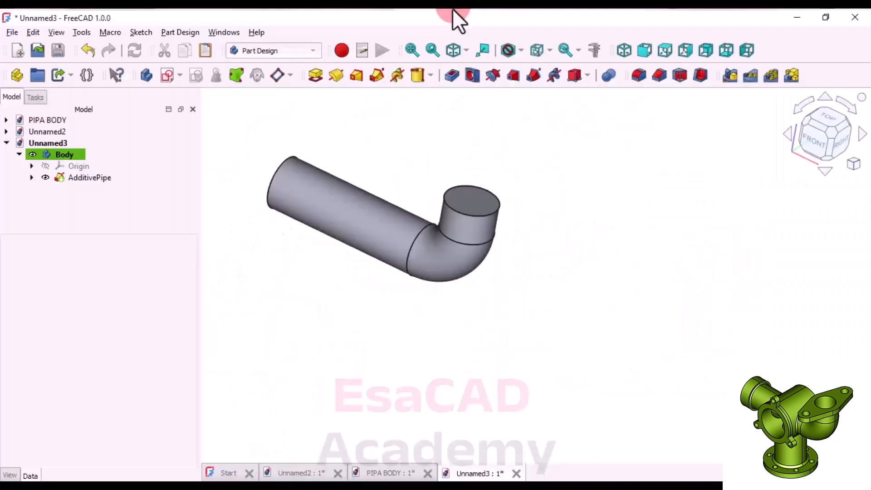
scroll(325, 241, "down", 1)
right_click_drag(325, 241, 461, 294)
scroll(432, 290, "down", 2)
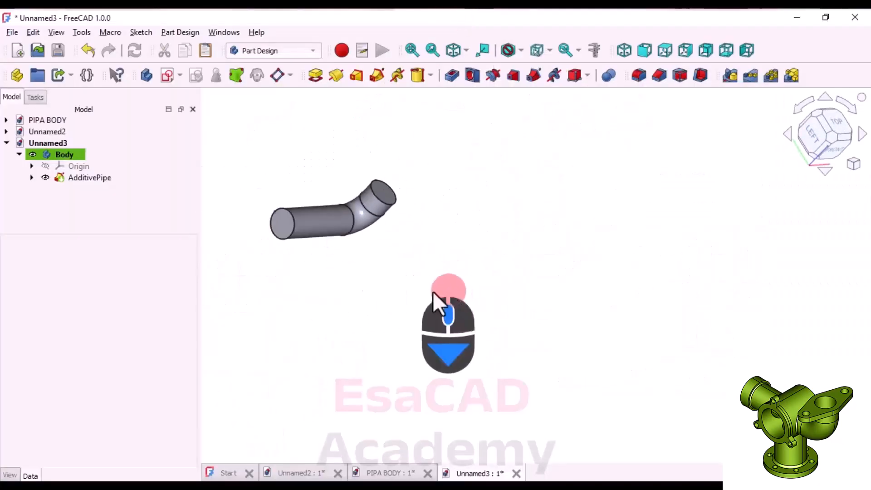
scroll(259, 243, "up", 3)
left_click(289, 195)
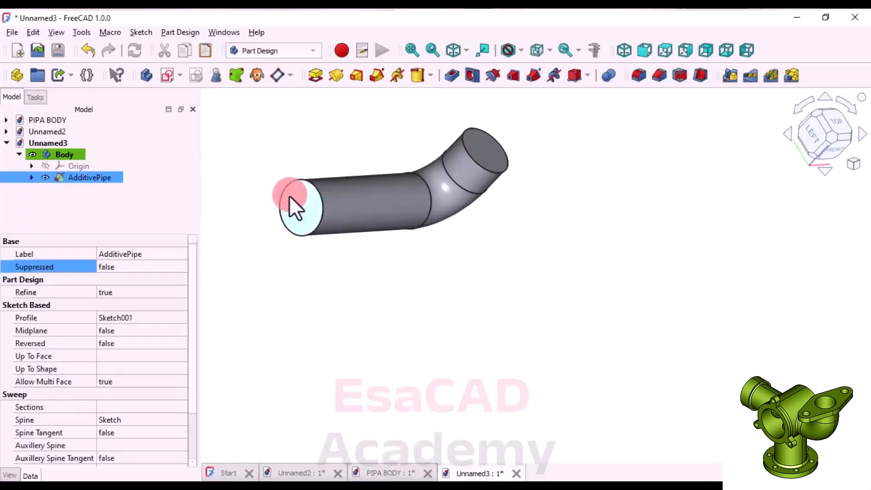
left_click(168, 75)
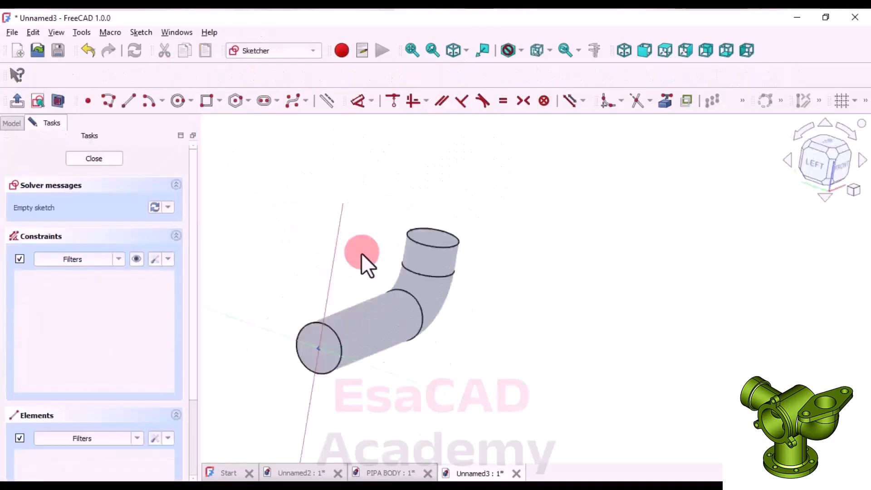
Draw a 60 mm diameter circle centred on the sketch origin and close the sketch.
left_click(178, 101)
scroll(454, 295, "down", 3)
scroll(462, 298, "down", 5)
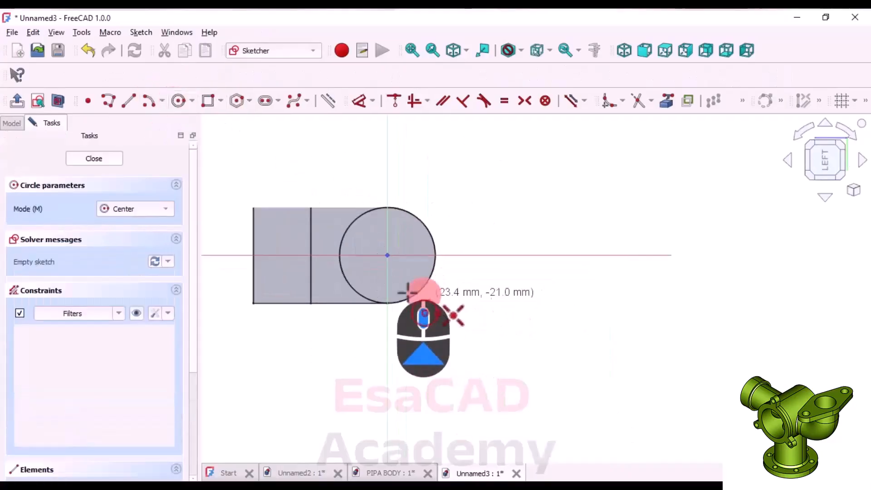
left_click(388, 253)
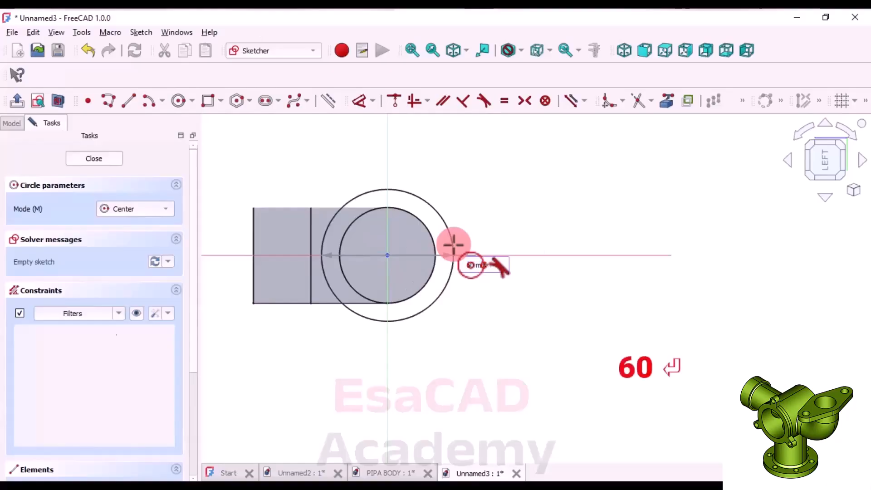
type("60")
key("Return")
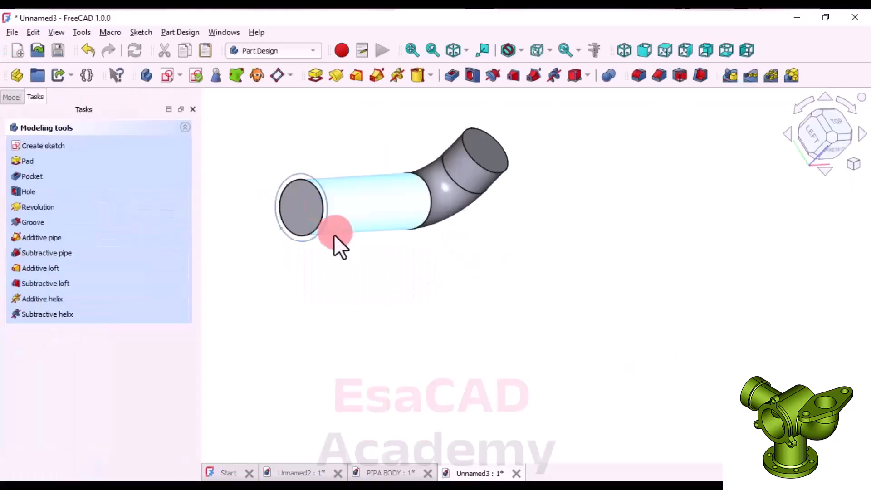
Pad the 60 mm circle at the pipe's straight end with a length of 20 mm.
scroll(334, 234, "down", 3)
scroll(315, 225, "up", 4)
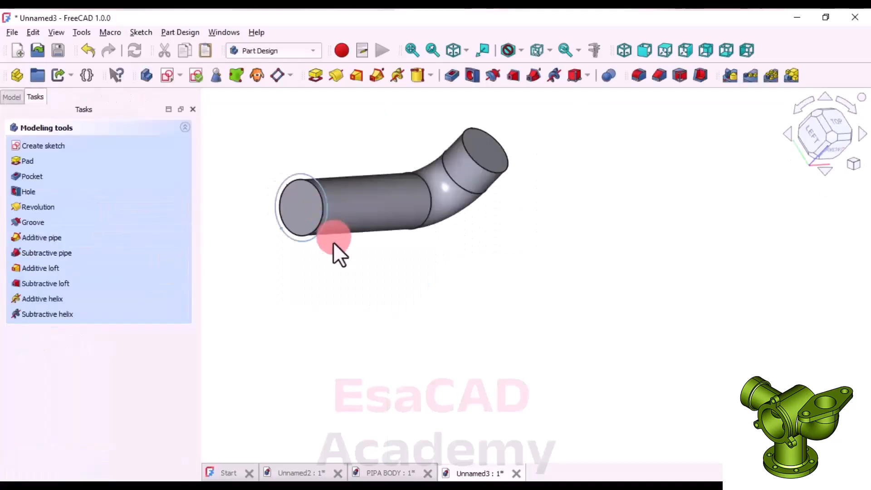
scroll(333, 242, "down", 2)
scroll(303, 192, "up", 4)
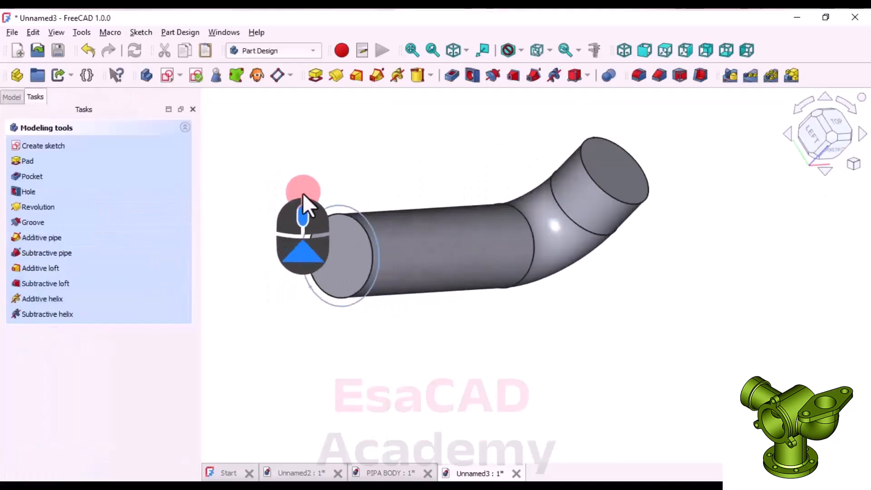
left_click(315, 76)
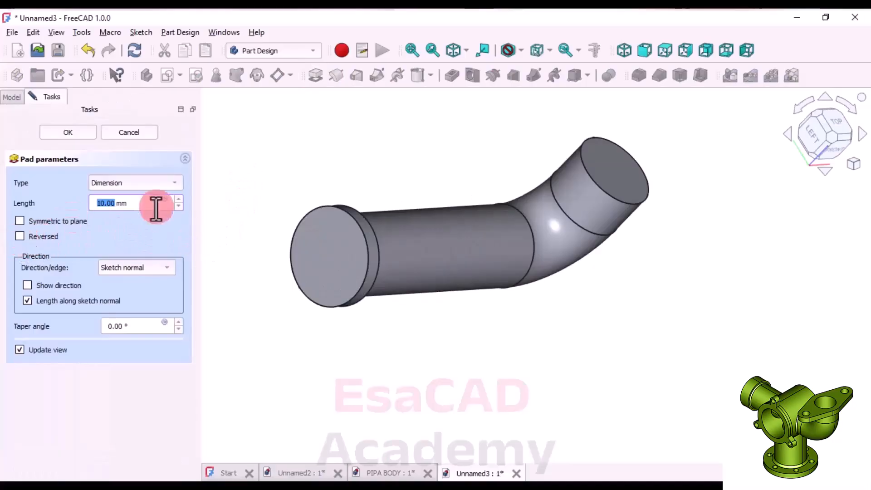
triple_click(142, 203)
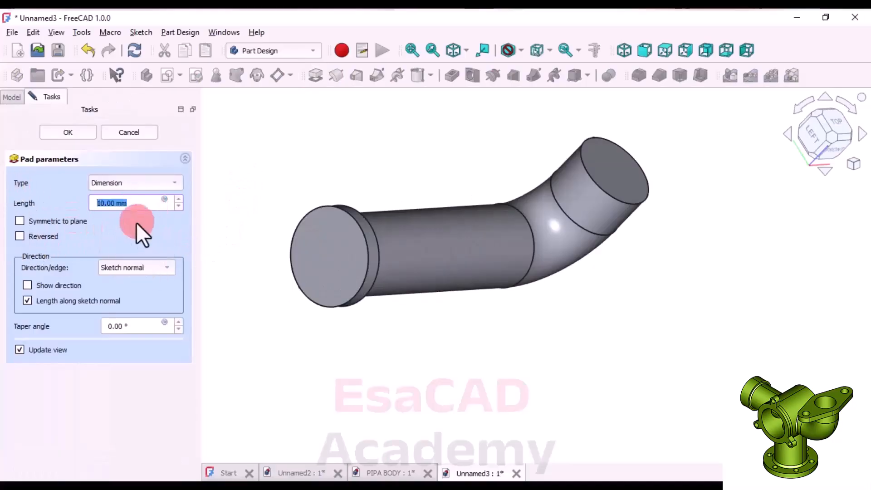
type("20")
key("Tab")
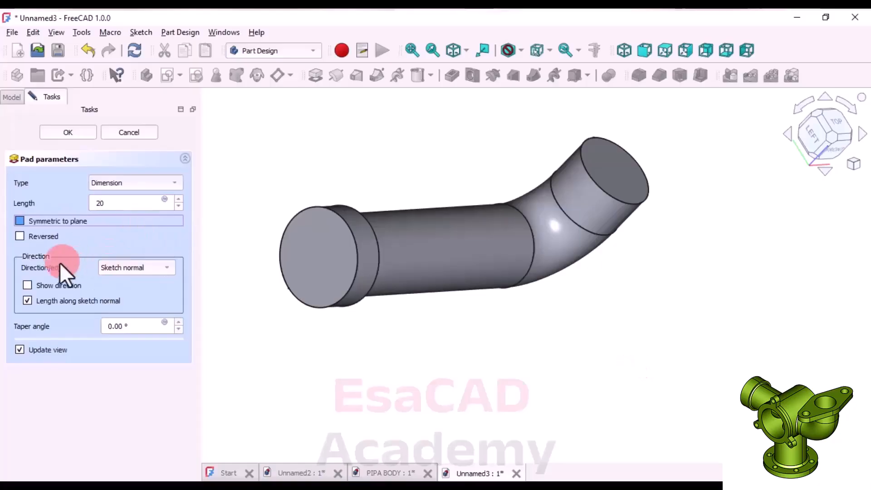
Reverse the pad direction so the collar runs back over the pipe, and accept the pad.
left_click(20, 236)
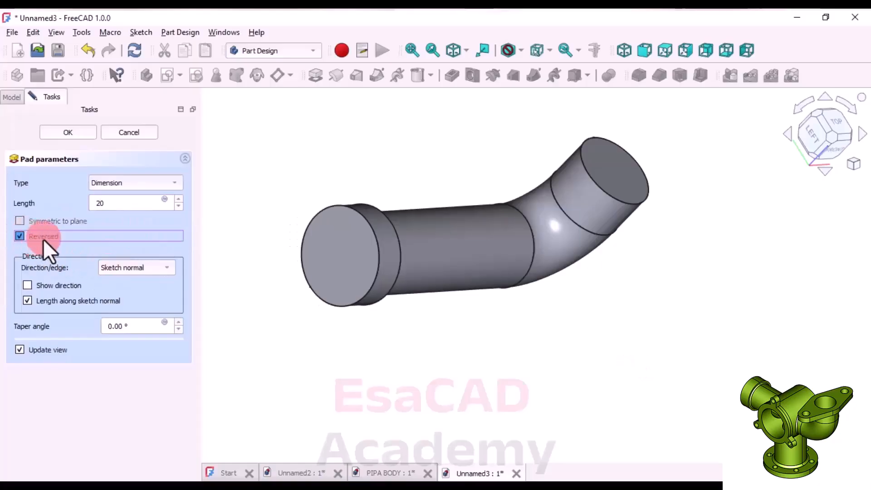
left_click(22, 236)
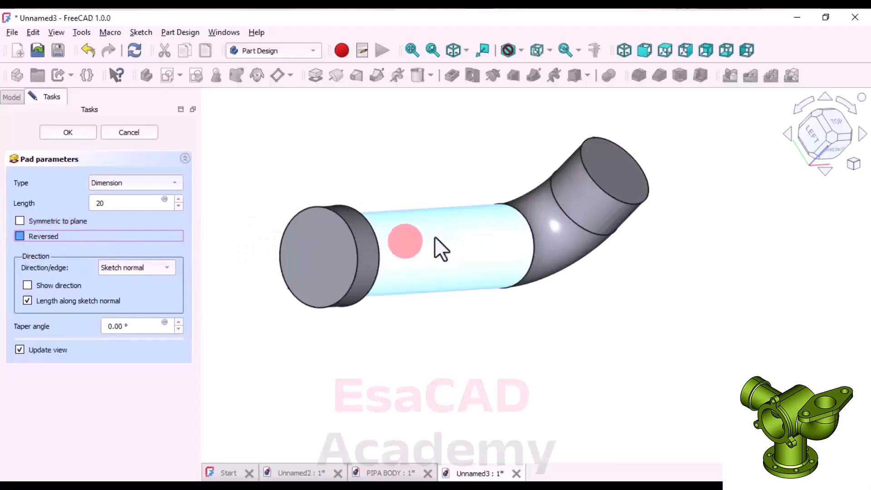
left_click(20, 236)
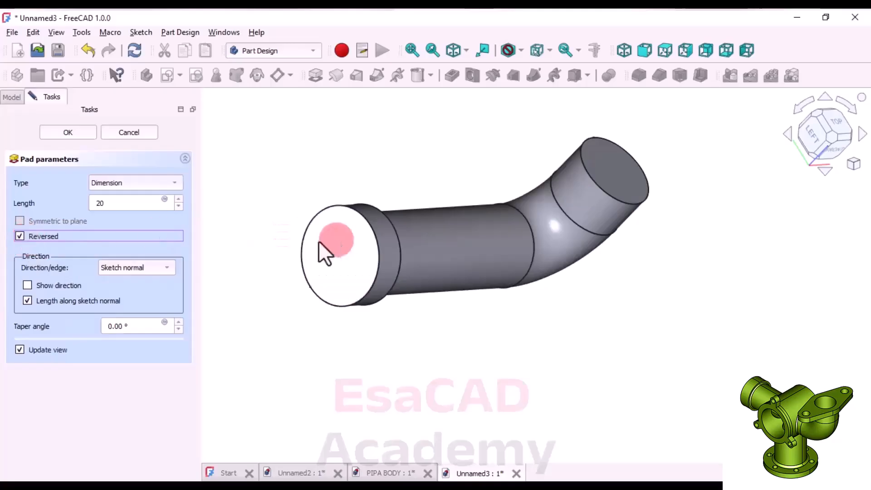
left_click(64, 133)
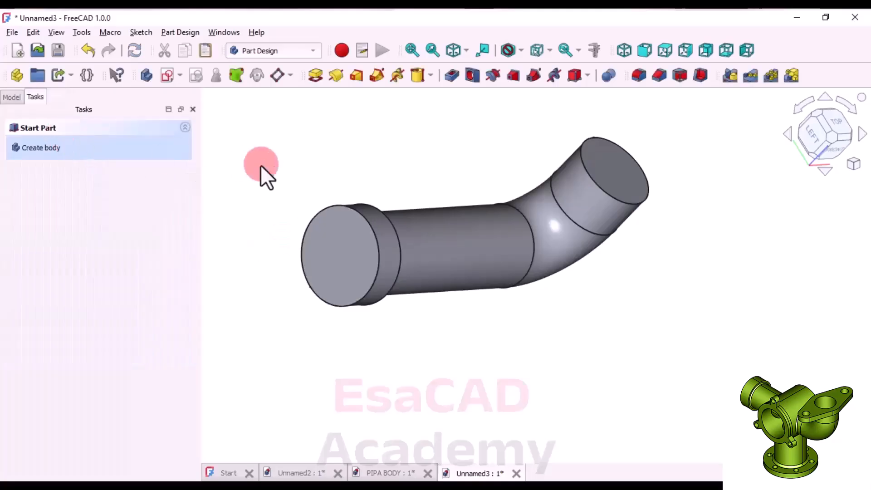
Inspect the collar on the pipe end and examine the central cylinder's dimensions in the Sweep.jpg reference drawing.
scroll(334, 249, "up", 3)
right_click_drag(368, 258, 315, 233)
scroll(321, 214, "down", 2)
scroll(375, 232, "up", 2)
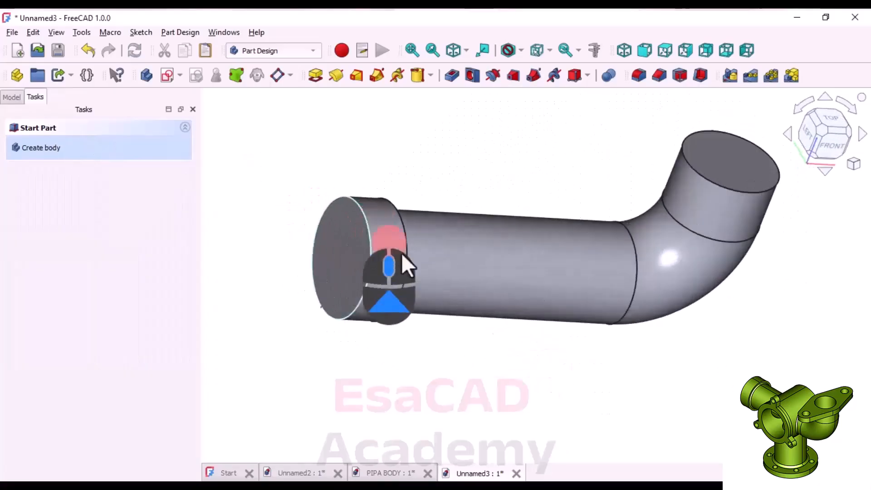
right_click_drag(437, 272, 418, 278)
scroll(459, 223, "down", 3)
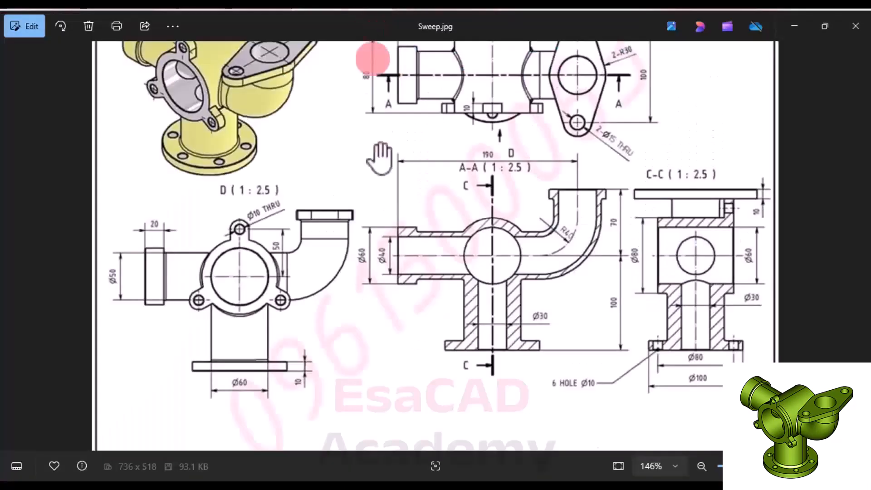
left_click(223, 264)
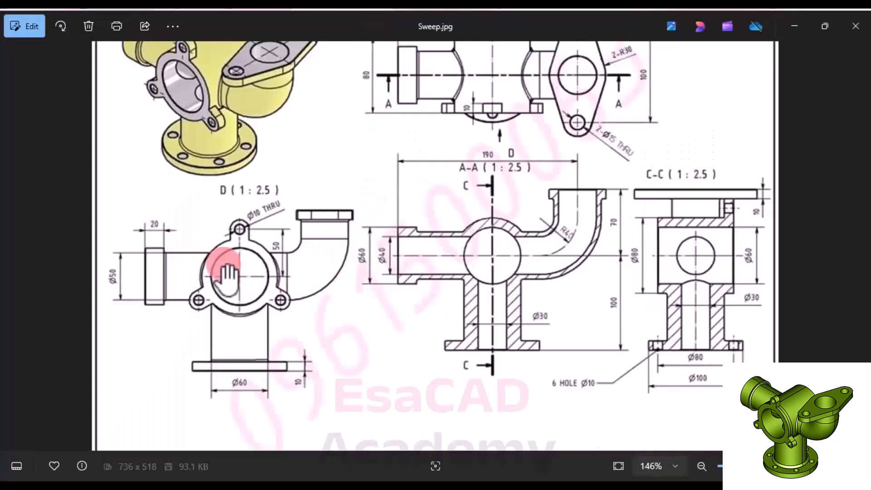
scroll(361, 292, "down", 3)
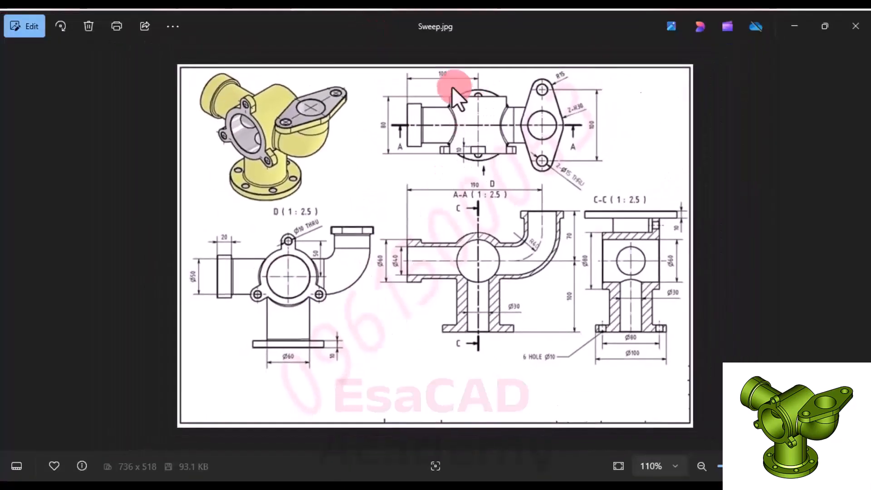
scroll(477, 136, "up", 2)
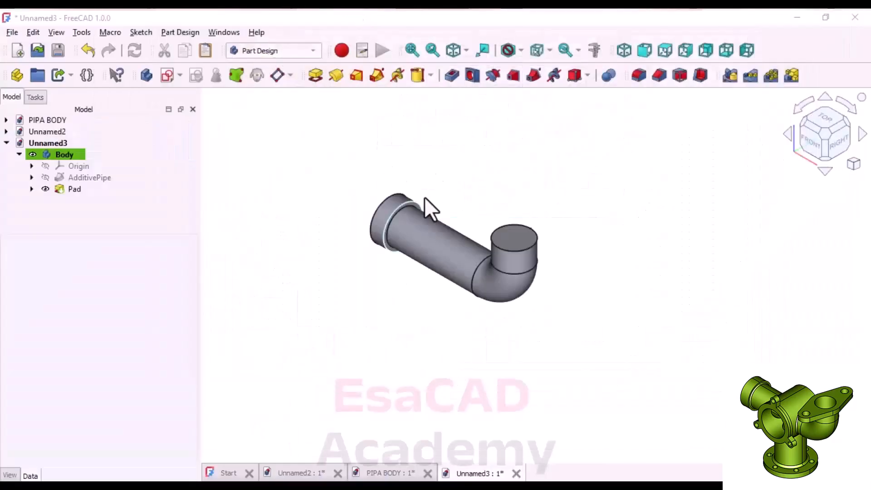
Return to FreeCAD, start a sketch on the YZ plane and section the view at the sketch plane.
key("0")
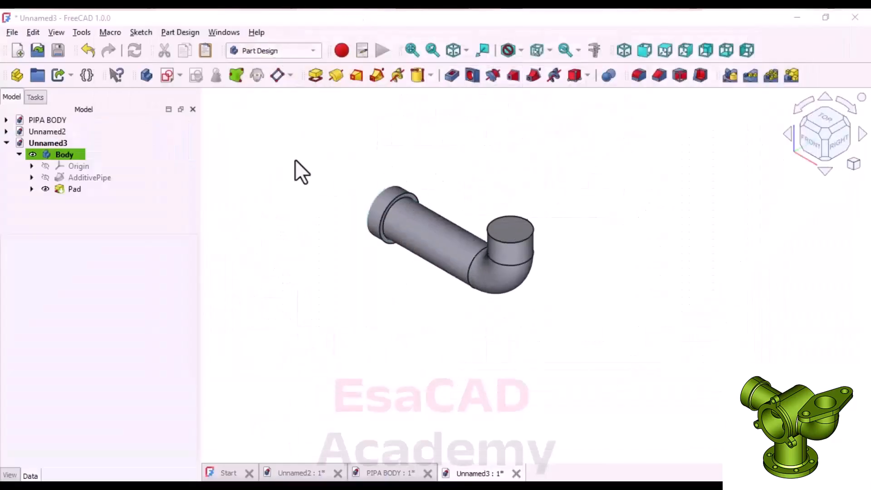
left_click(168, 76)
scroll(327, 389, "down", 2)
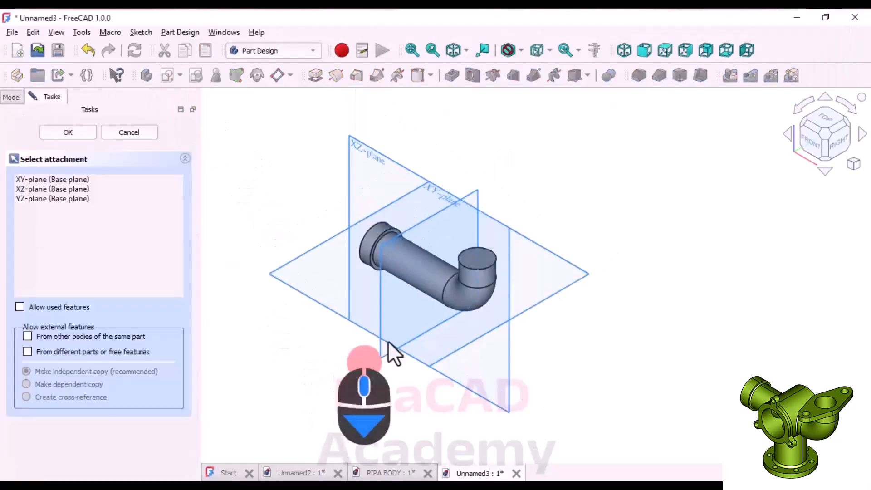
left_click(833, 144)
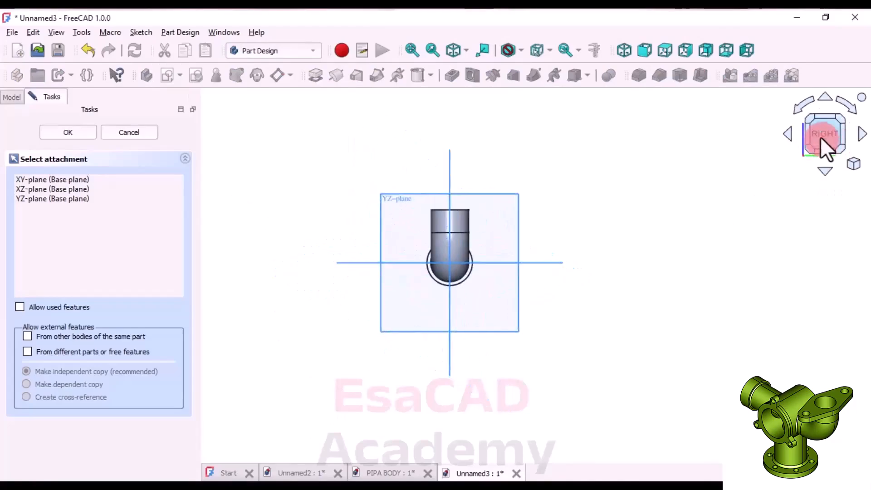
left_click(385, 203)
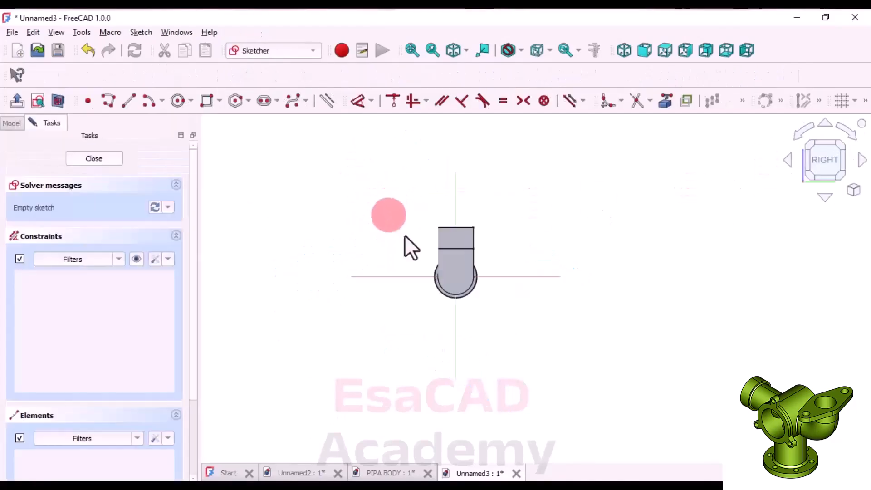
scroll(514, 263, "down", 3)
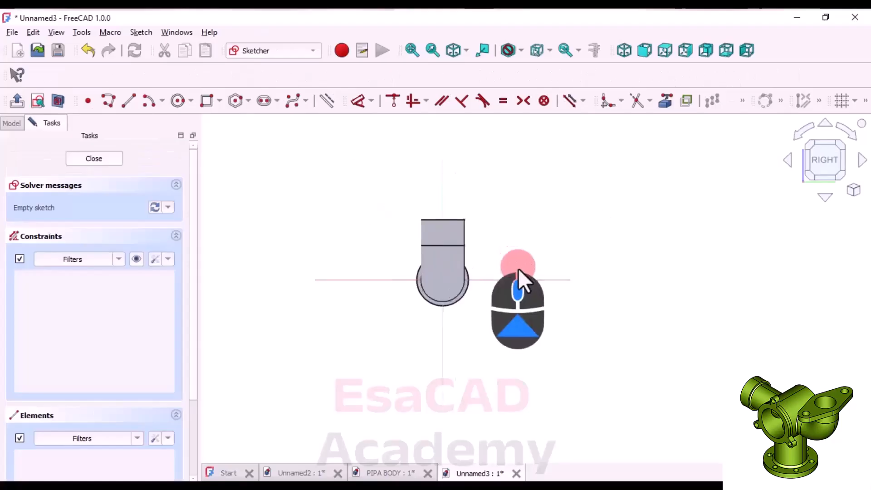
left_click(58, 100)
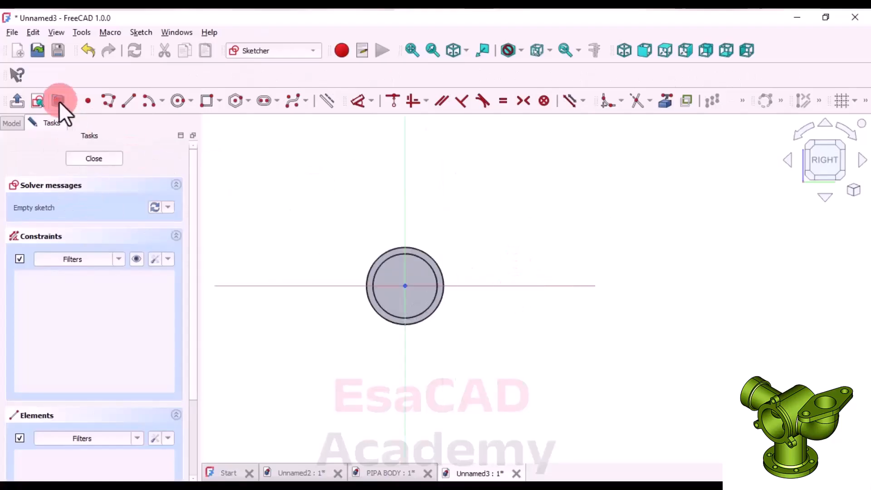
scroll(429, 309, "up", 3)
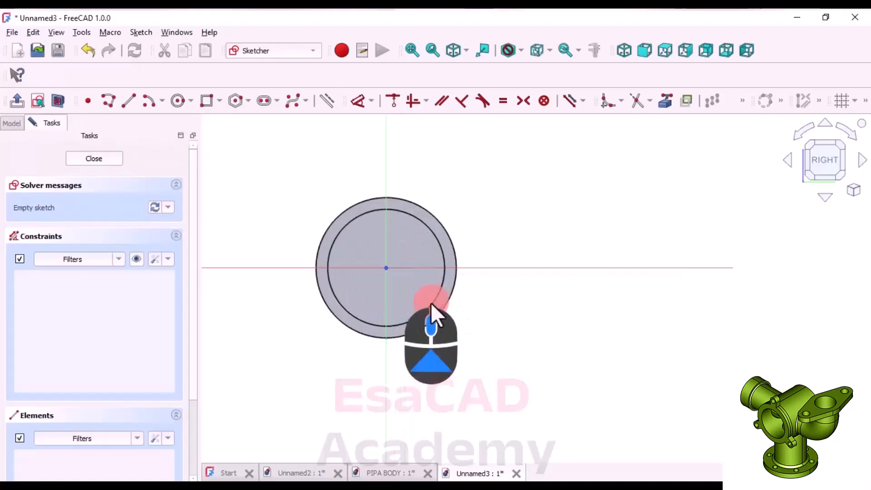
Draw a rectangle about 49 by 25 mm over the pipe section with its lower edge on the horizontal axis.
left_click(203, 101)
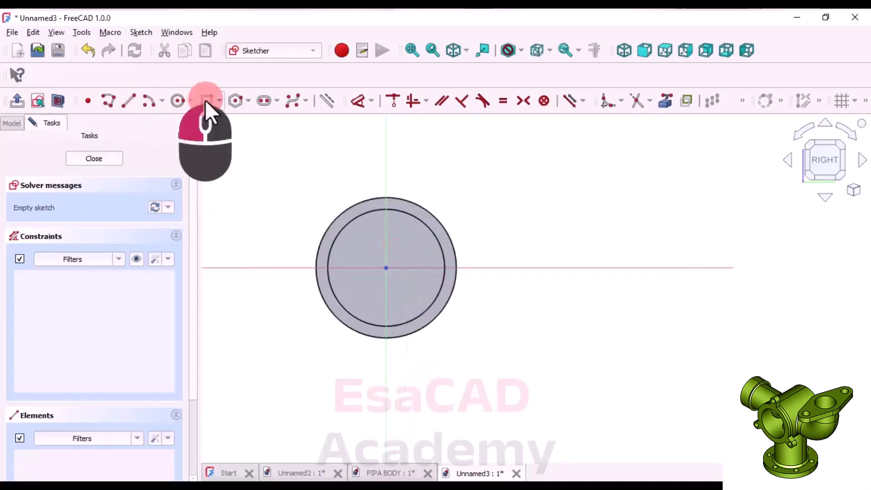
left_click(333, 267)
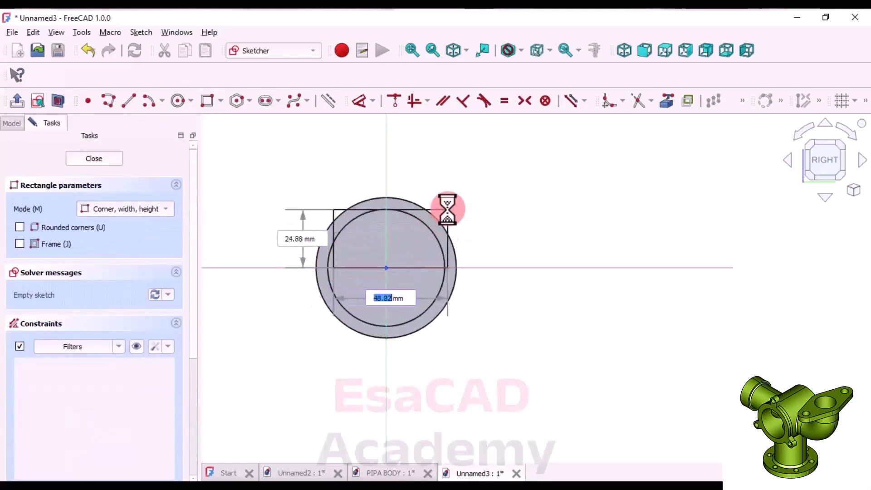
left_click(448, 208)
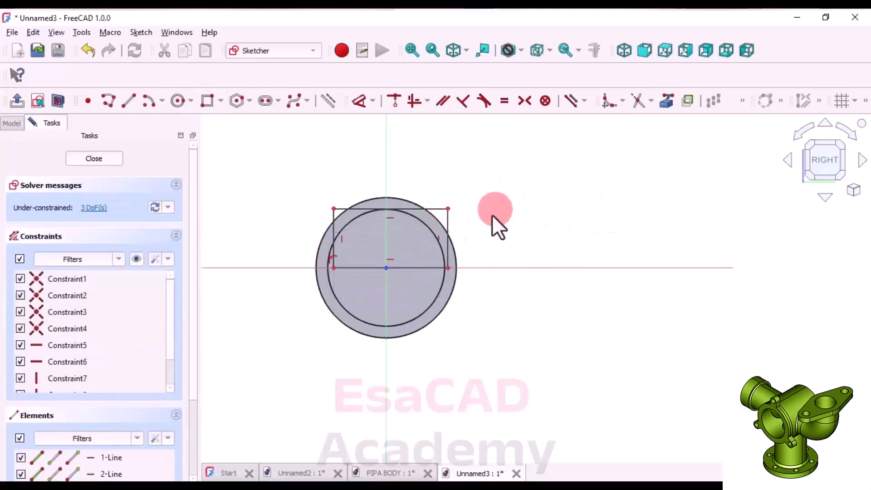
Dimension the rectangle's width as 80 mm and its height as 80/2 mm.
scroll(482, 220, "up", 2)
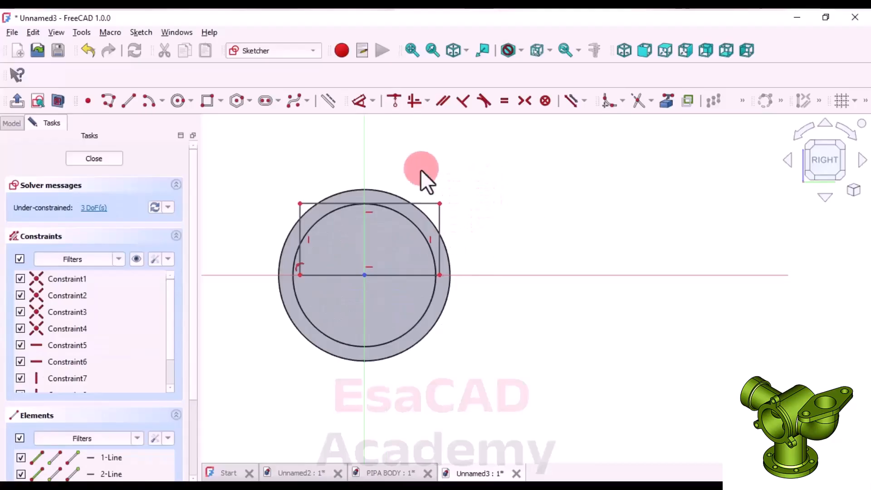
left_click(359, 102)
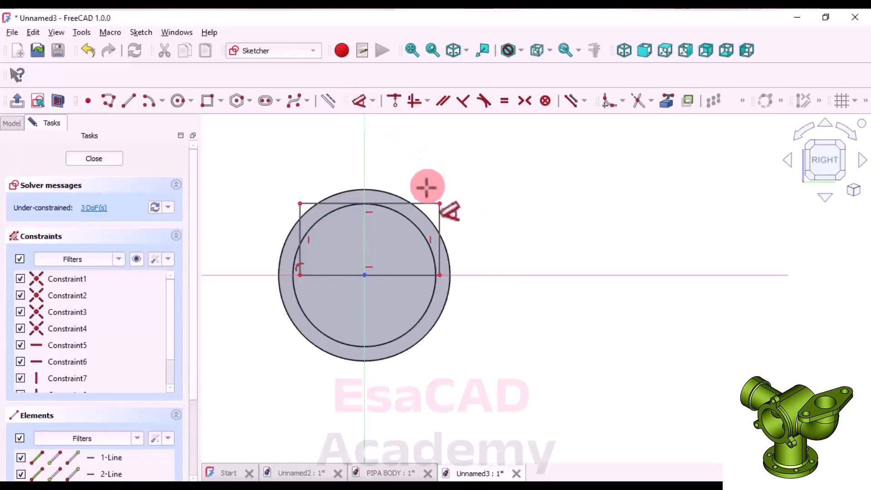
left_click(414, 203)
left_click(408, 154)
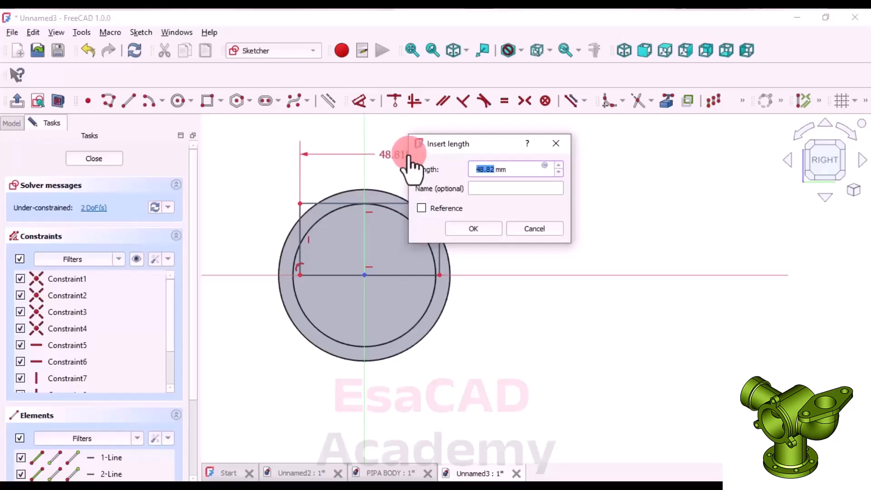
key("Return")
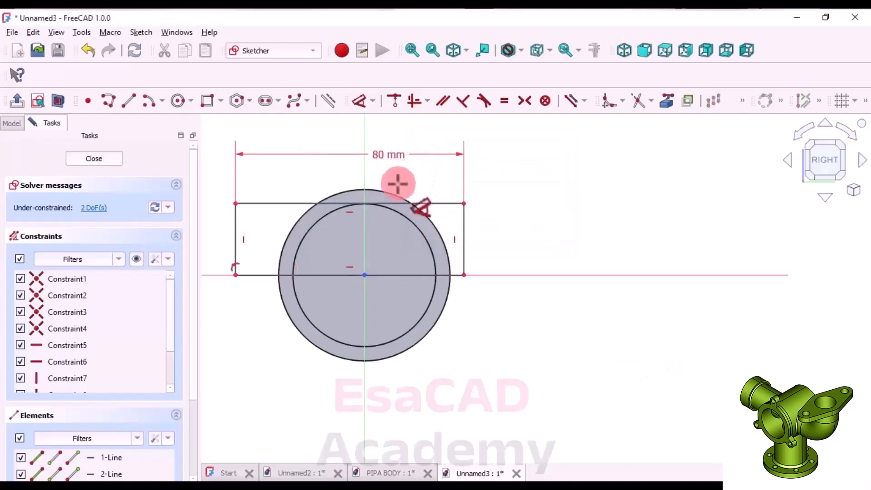
left_click(465, 223)
left_click(516, 240)
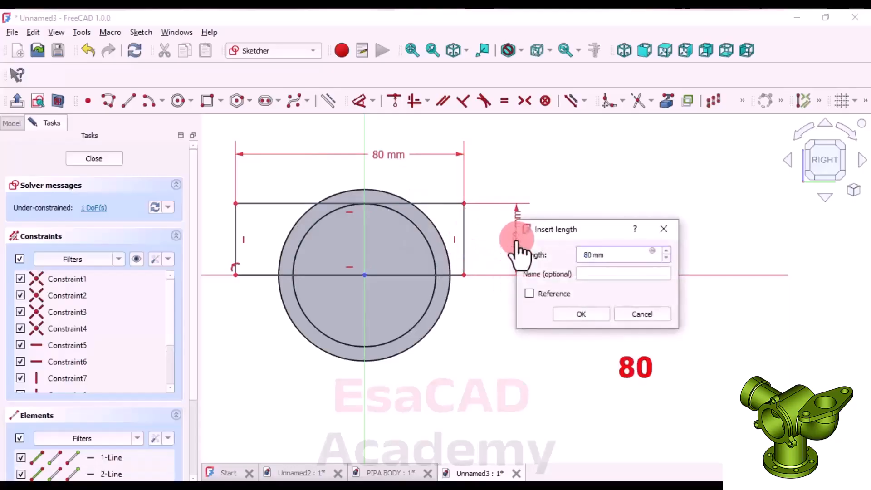
type("80/2")
key("Return")
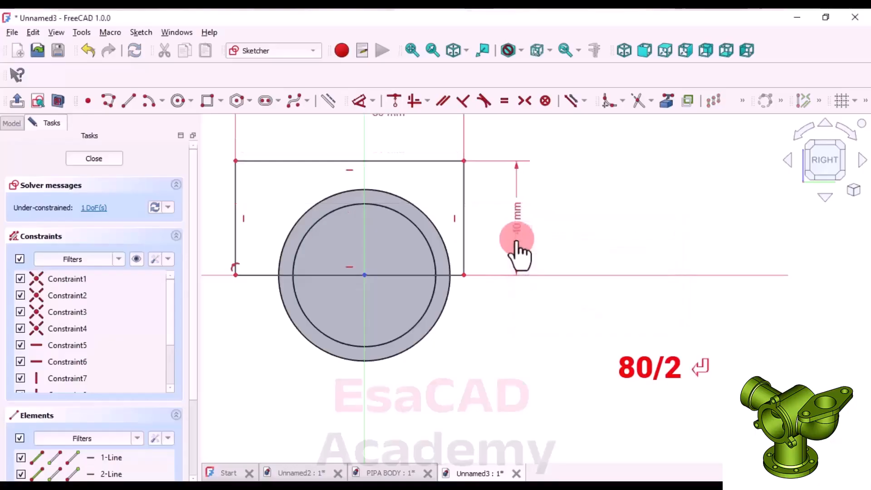
scroll(498, 259, "down", 2)
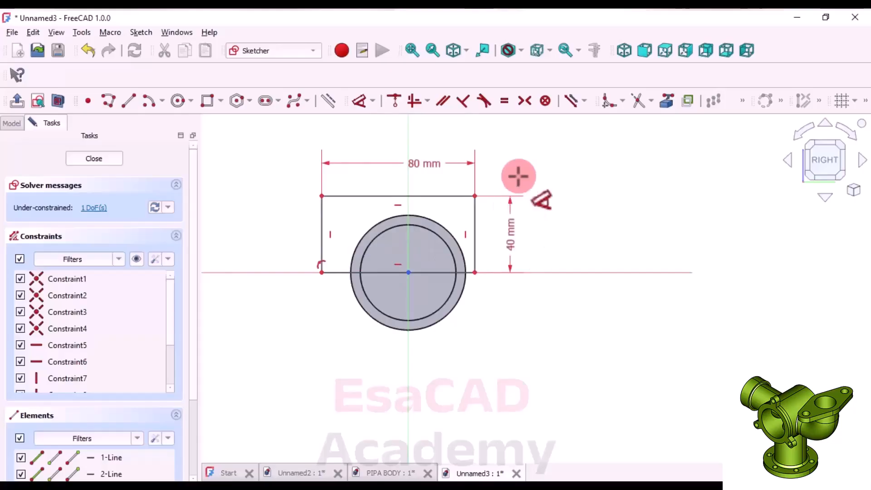
key("Escape")
Constrain the rectangle's two lower corners symmetric about the sketch origin.
mouse_move(479, 209)
left_mouse_down()
mouse_move(507, 209)
mouse_move(480, 214)
left_mouse_up()
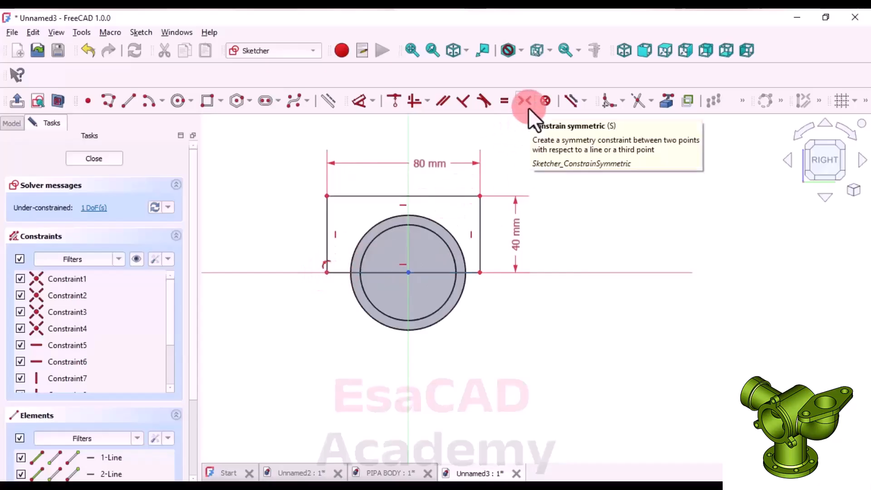
left_click(327, 272)
left_click(481, 275)
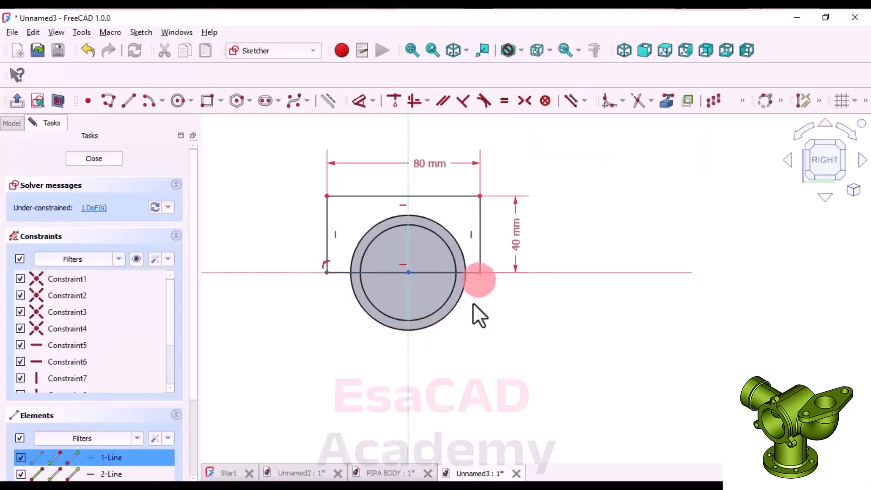
left_click(408, 274)
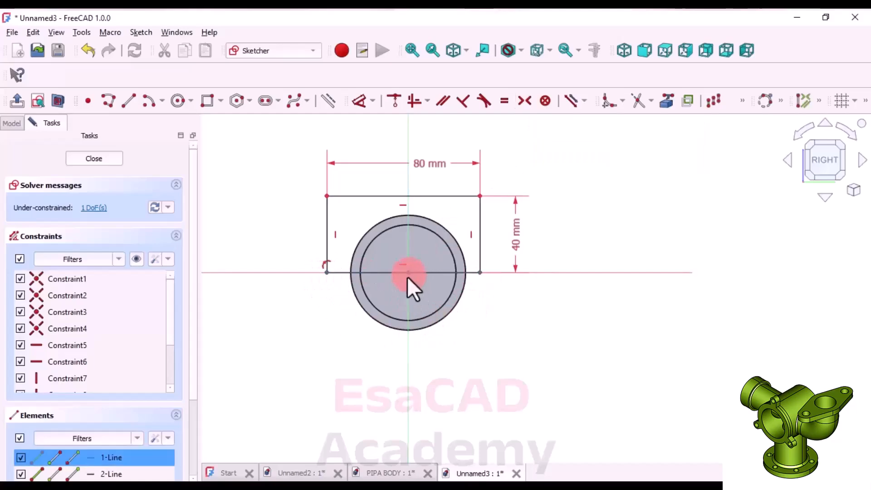
left_click(523, 101)
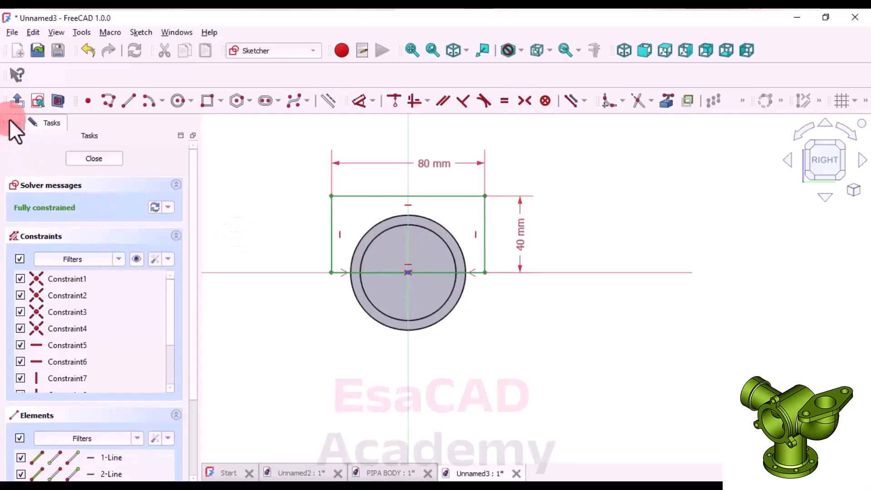
Close the rectangle sketch and show the model tree.
left_click(18, 100)
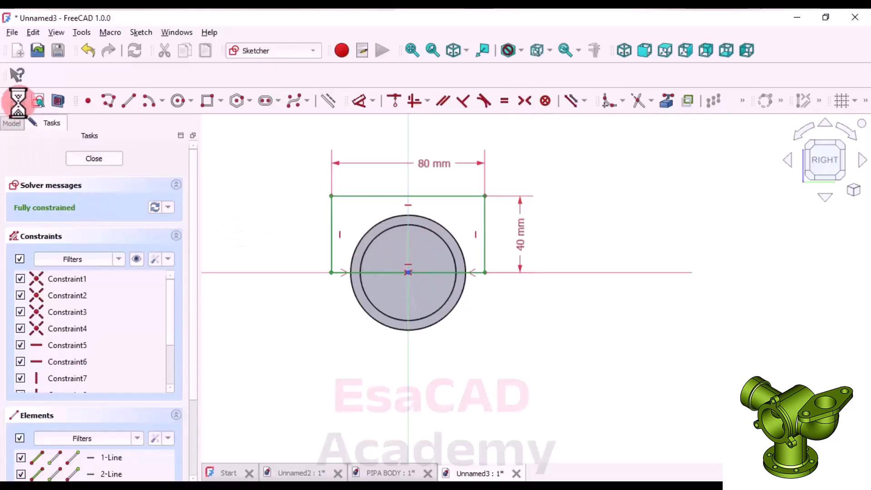
right_click_drag(408, 297, 527, 317)
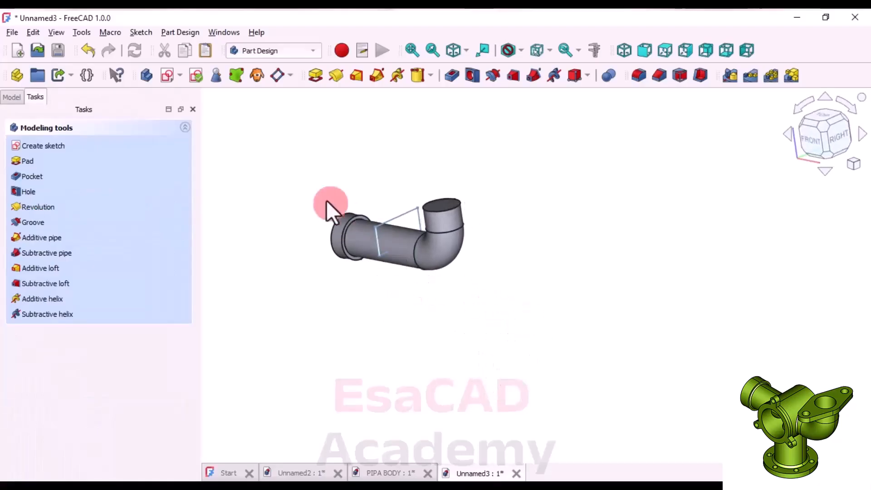
left_click(10, 97)
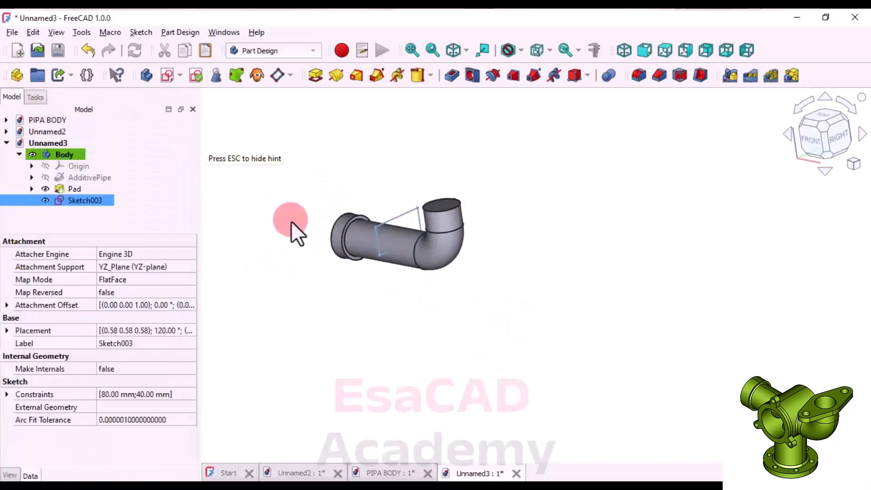
left_click(257, 276)
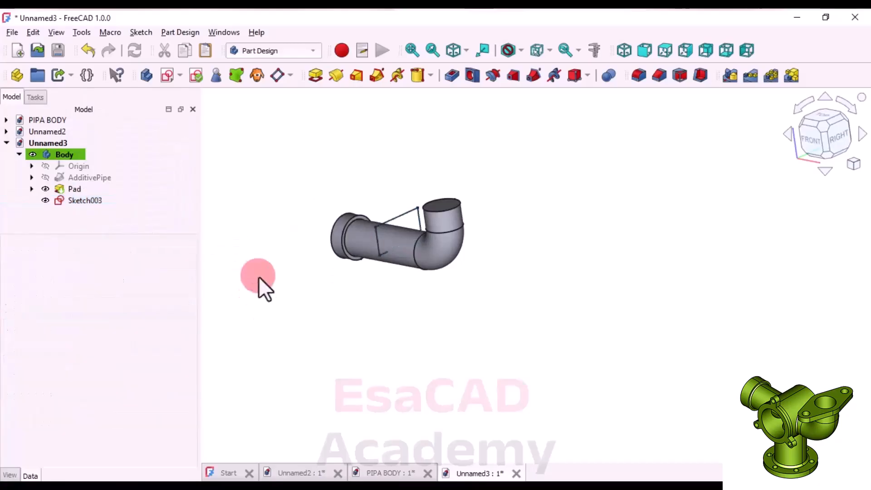
Revolve the rectangle sketch 360° about the base Y axis to form the central cylinder across the pipe.
left_click(88, 200)
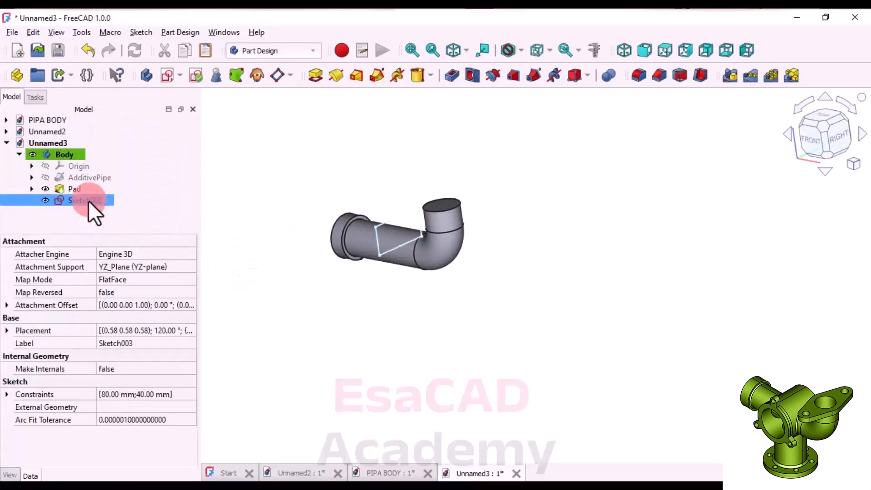
left_click(334, 75)
left_click(138, 207)
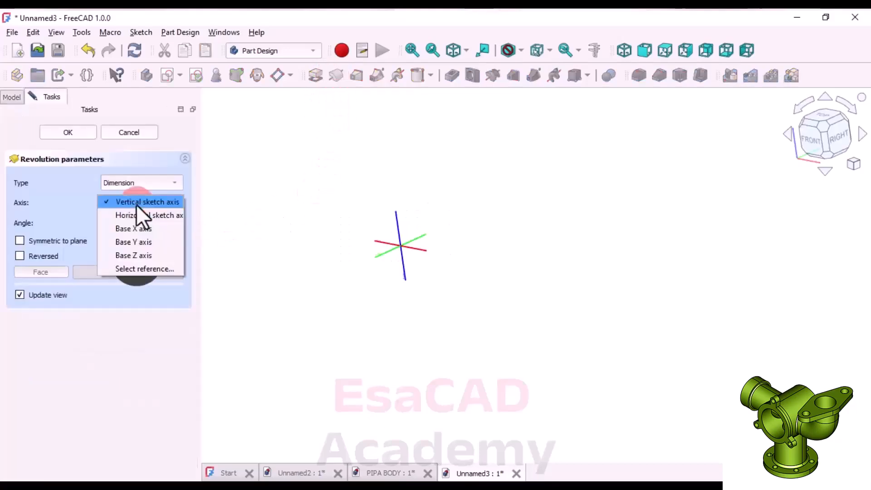
left_click(143, 267)
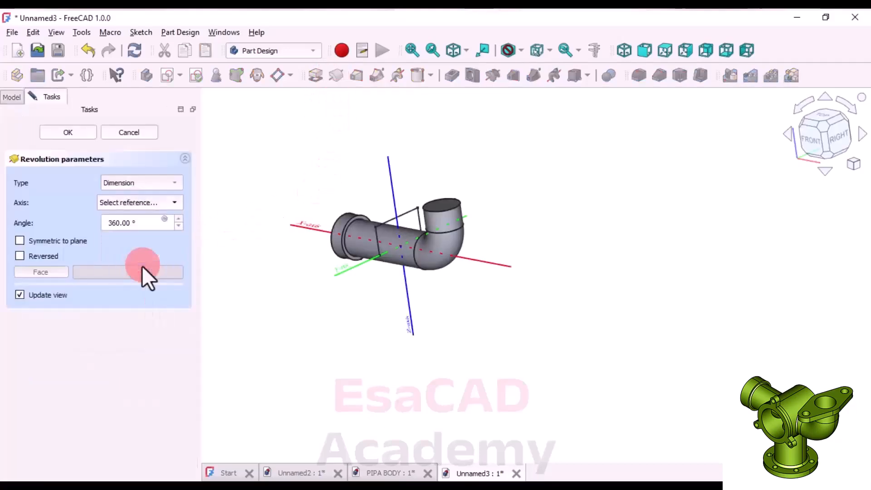
scroll(374, 295, "up", 3)
scroll(375, 295, "up", 2)
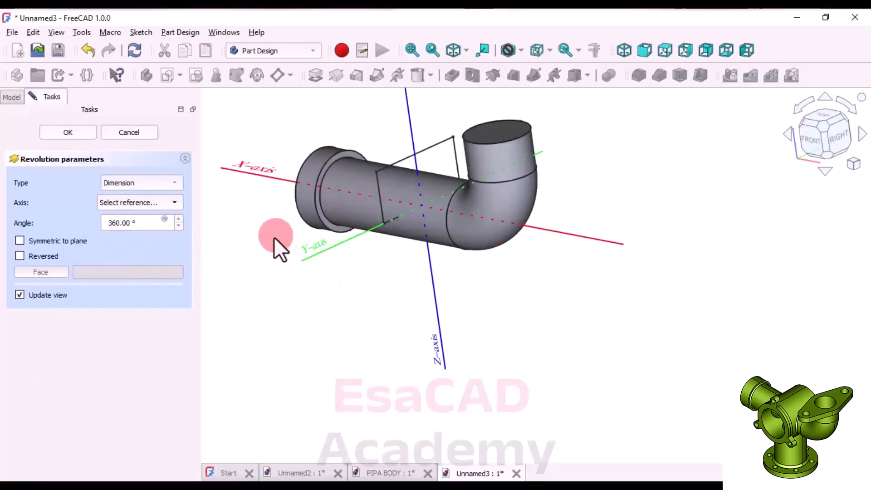
left_click(312, 251)
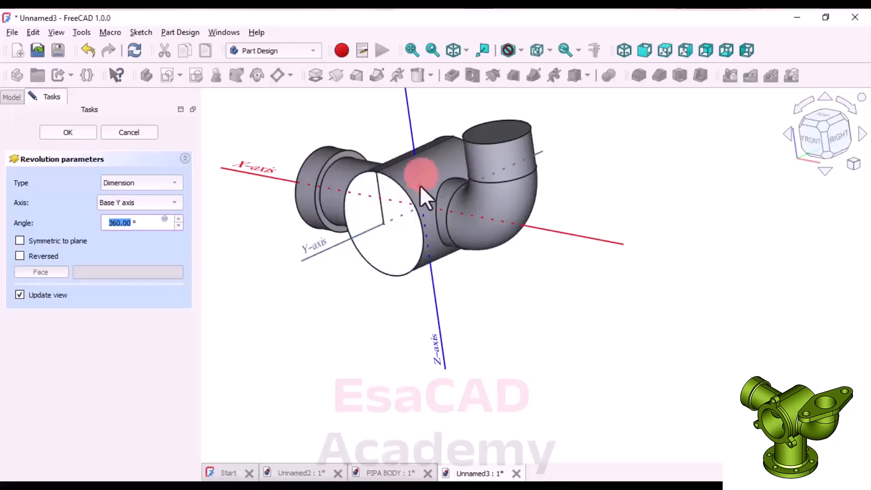
middle_click_drag(390, 214, 418, 229)
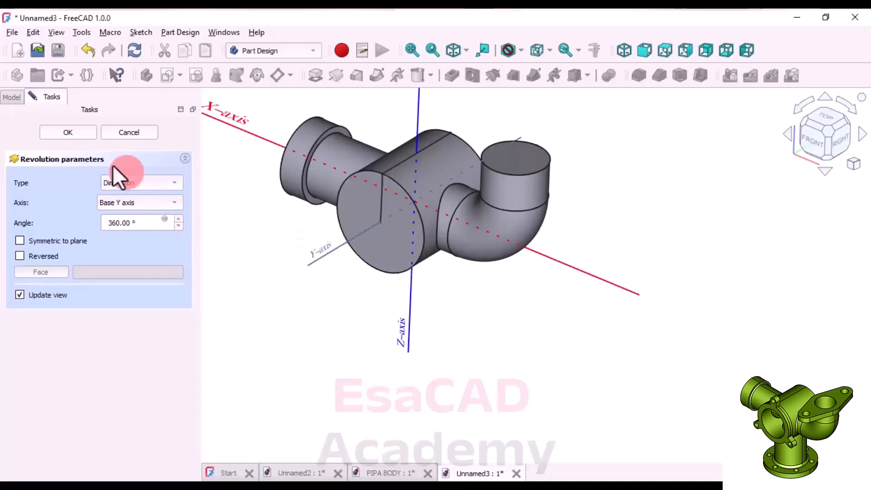
left_click(68, 132)
Examine the reference drawing Sweep.jpg for the dimensions of the central cylinder, lower branch and flanges.
scroll(368, 326, "down", 3)
scroll(365, 284, "up", 2)
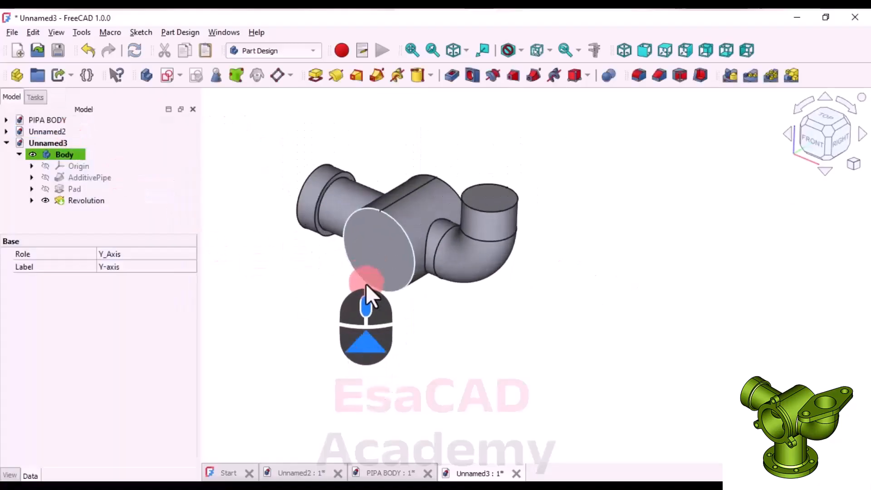
scroll(366, 284, "up", 1)
scroll(377, 274, "down", 3)
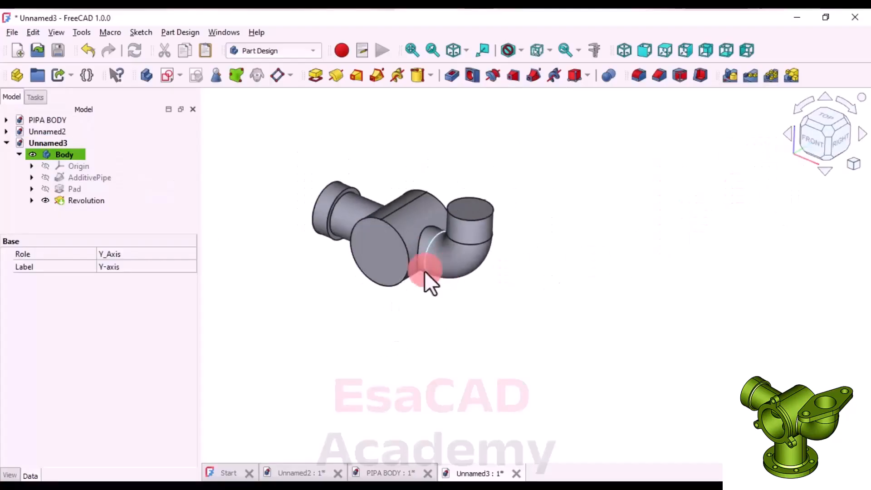
middle_click_drag(425, 272, 446, 261)
left_click(349, 12)
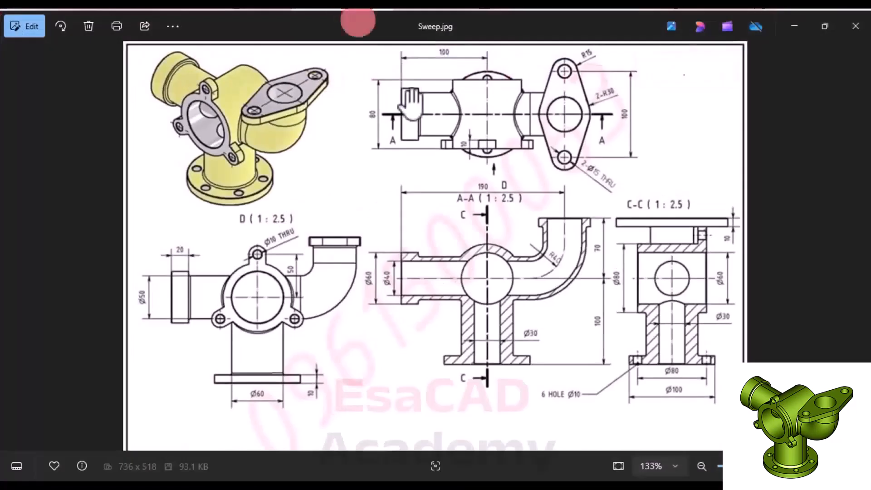
scroll(284, 307, "down", 3)
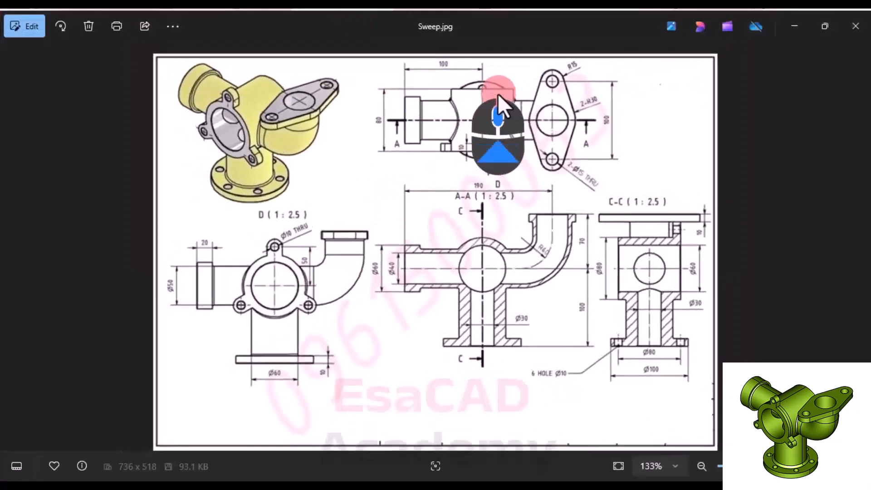
scroll(498, 96, "up", 2)
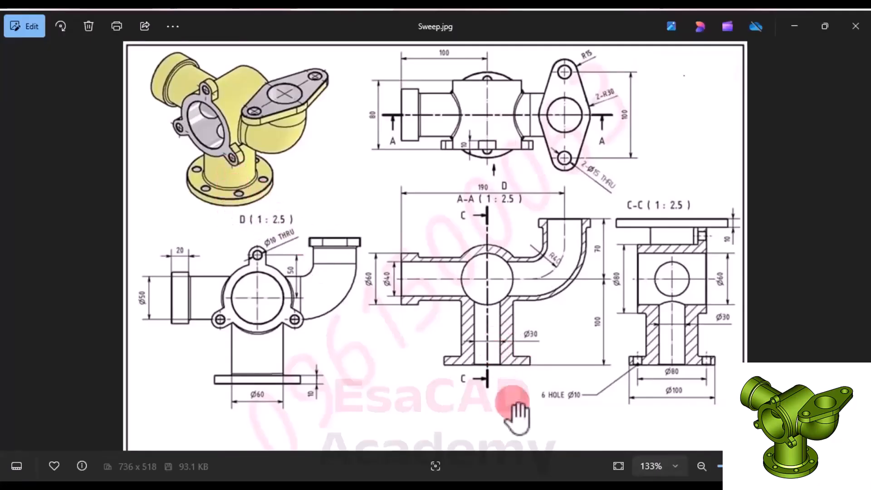
scroll(509, 348, "down", 1)
scroll(507, 346, "up", 1)
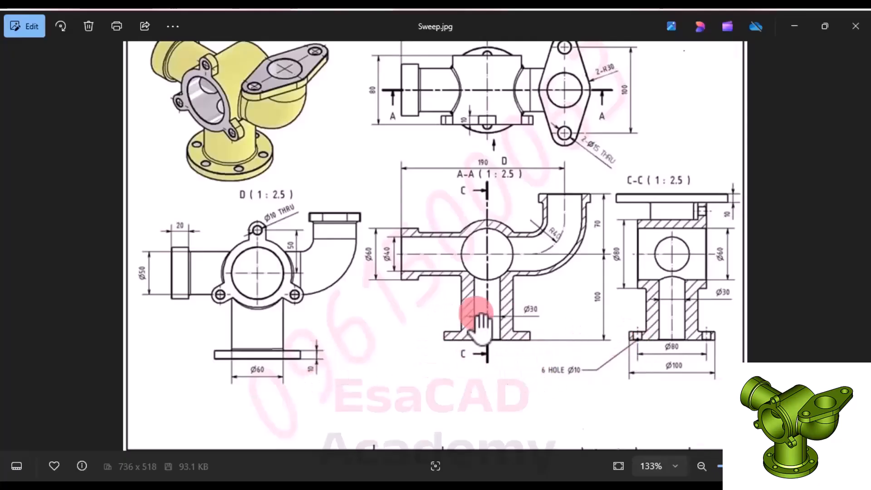
Return to FreeCAD and view the pipe body from the front.
left_click(428, 8)
scroll(393, 246, "down", 2)
scroll(370, 290, "up", 3)
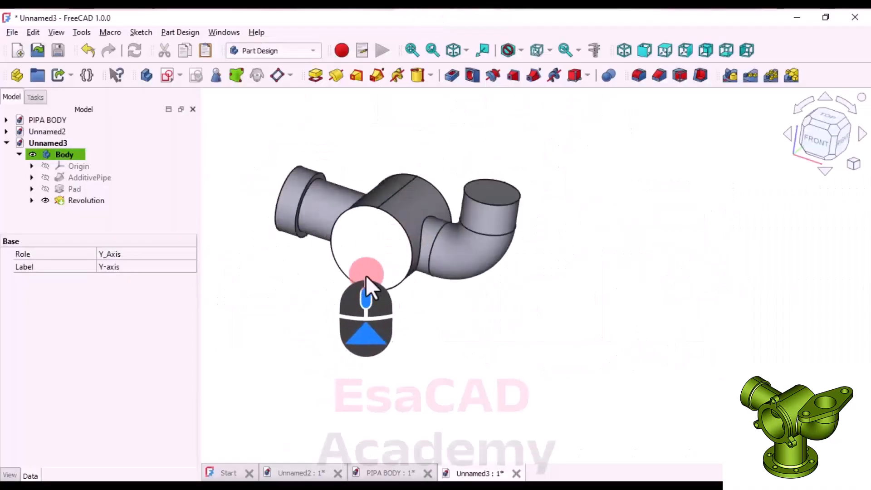
scroll(502, 297, "down", 2)
left_click(810, 140)
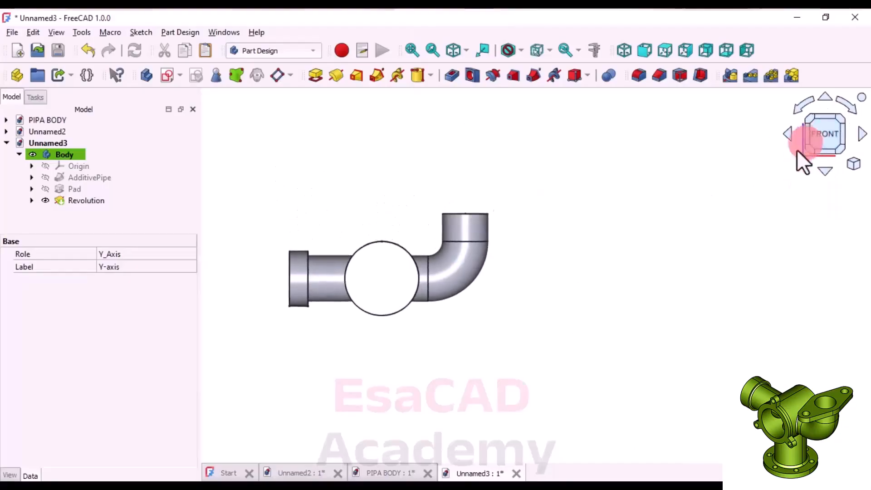
Start a new sketch on the YZ plane across the pipe's path sketch.
left_click(196, 75)
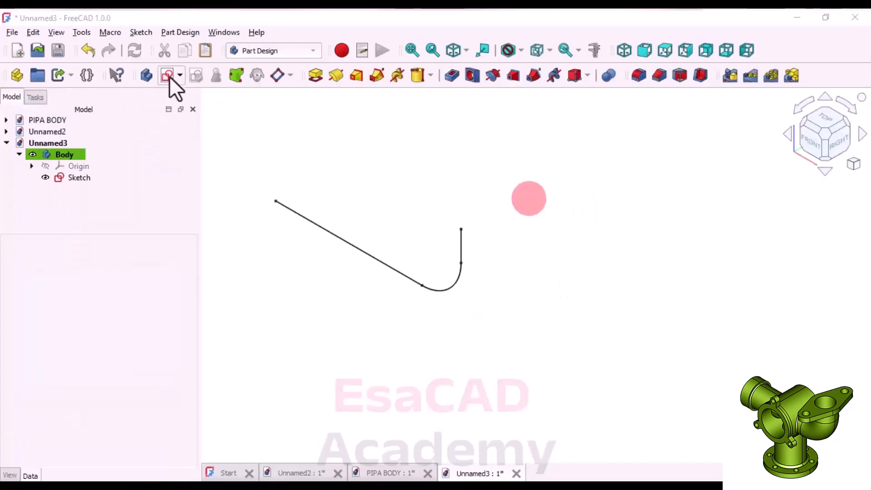
left_click(170, 76)
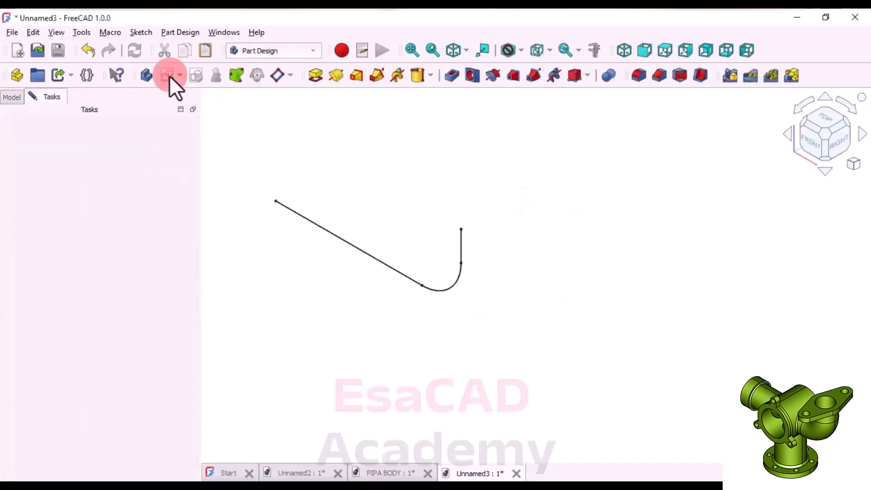
scroll(557, 194, "down", 2)
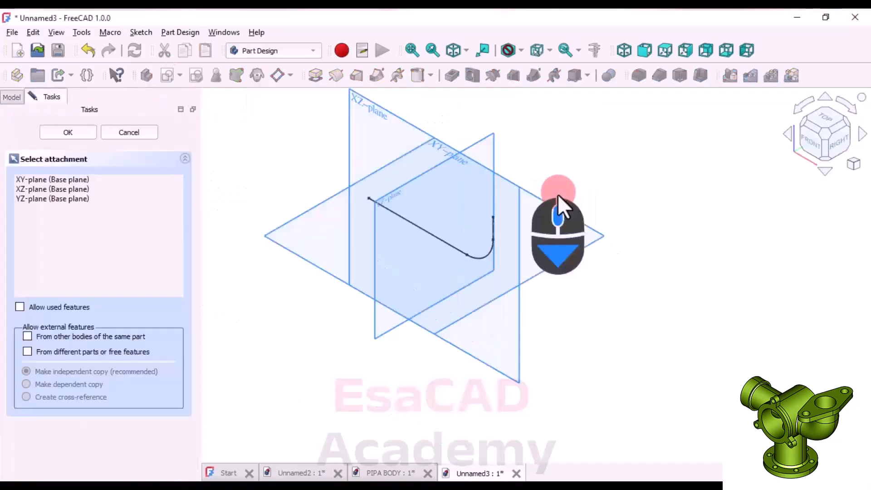
scroll(381, 377, "up", 2)
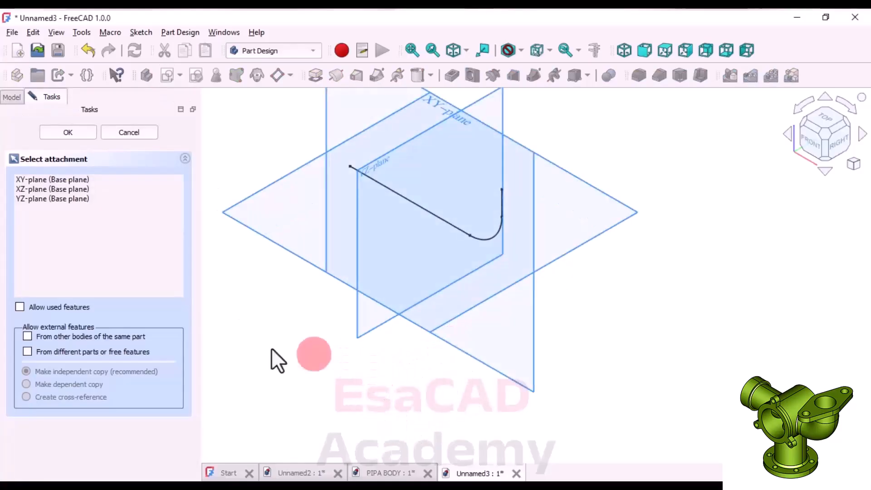
middle_click_drag(348, 285, 306, 268)
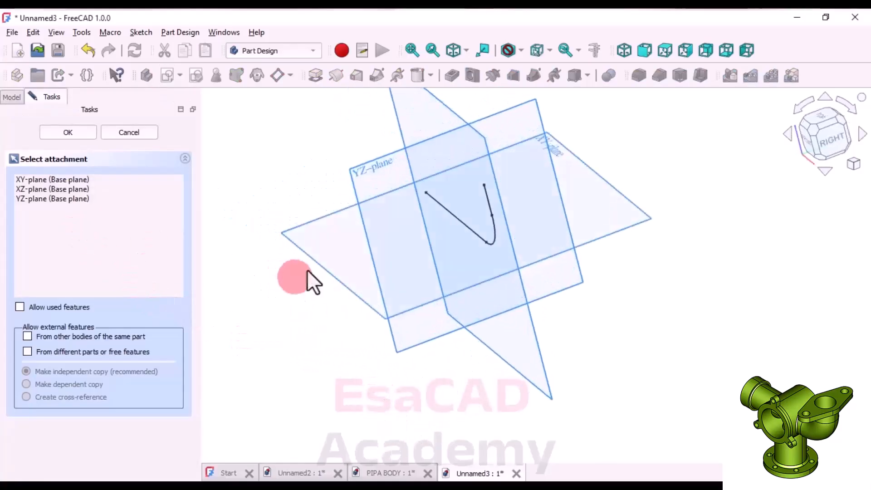
left_click(358, 184)
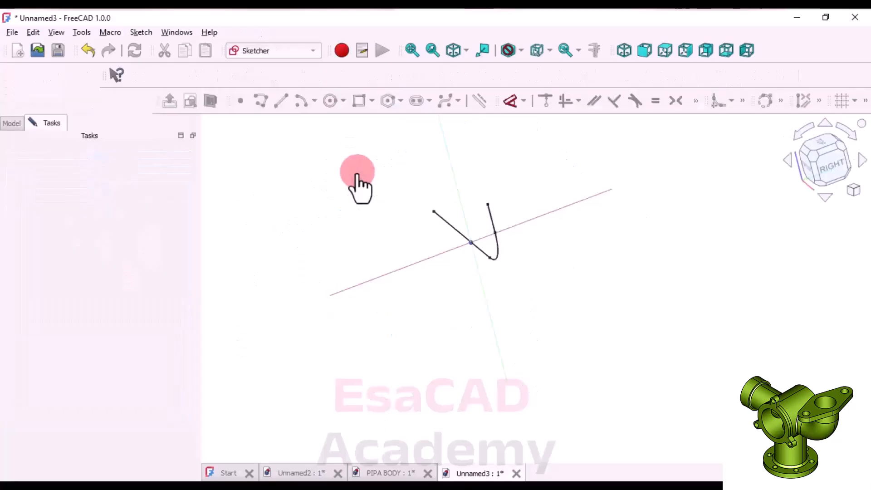
Draw a circle about 78 mm in diameter centred on the sketch origin.
left_click(177, 99)
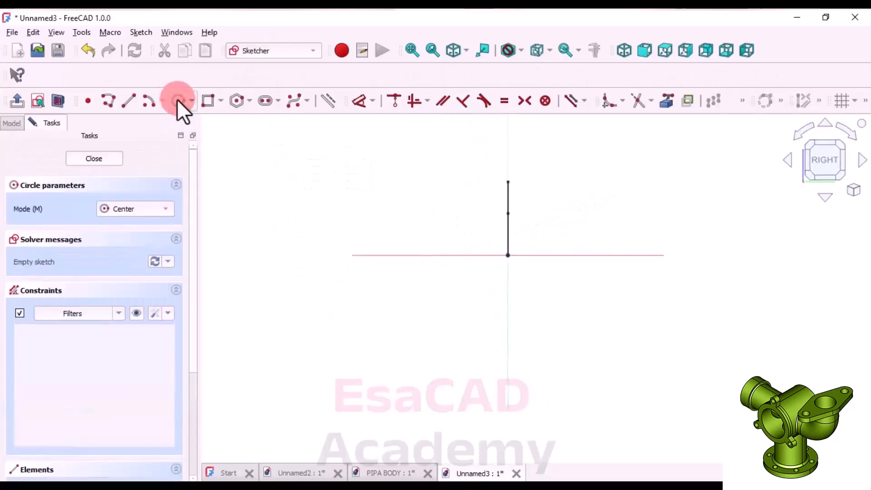
scroll(518, 267, "up", 3)
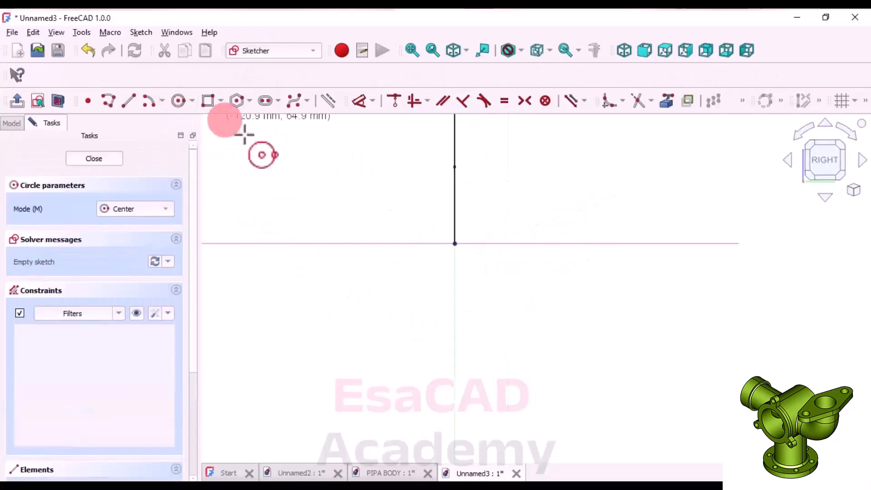
left_click(453, 244)
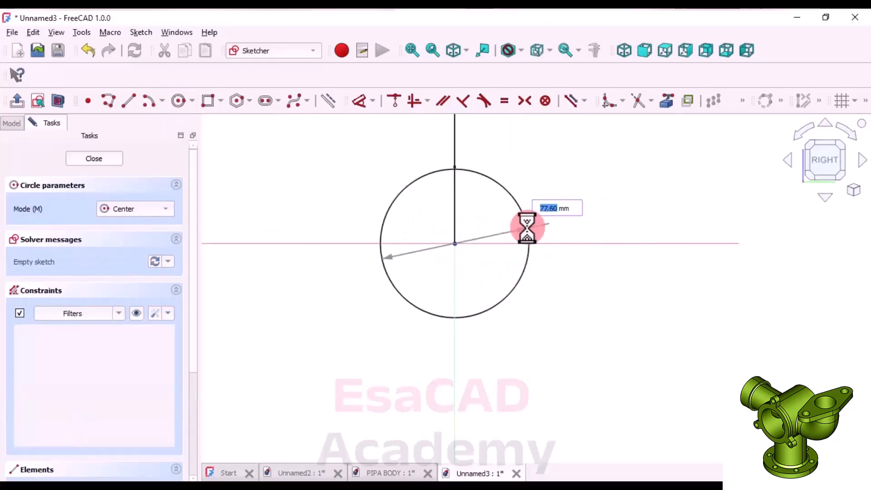
left_click(525, 225)
Dimension the circle's diameter as 50 mm and close the sketch.
left_click(362, 101)
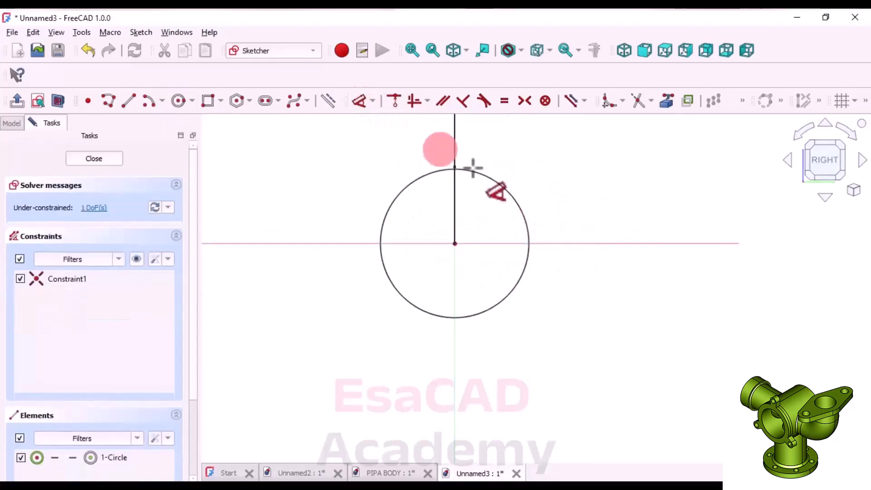
left_click(503, 194)
left_click(539, 171)
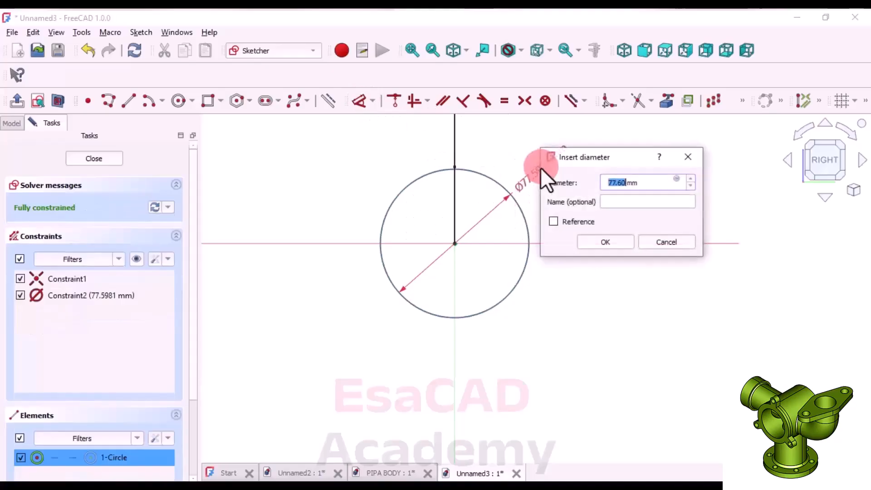
type("50")
key("Return")
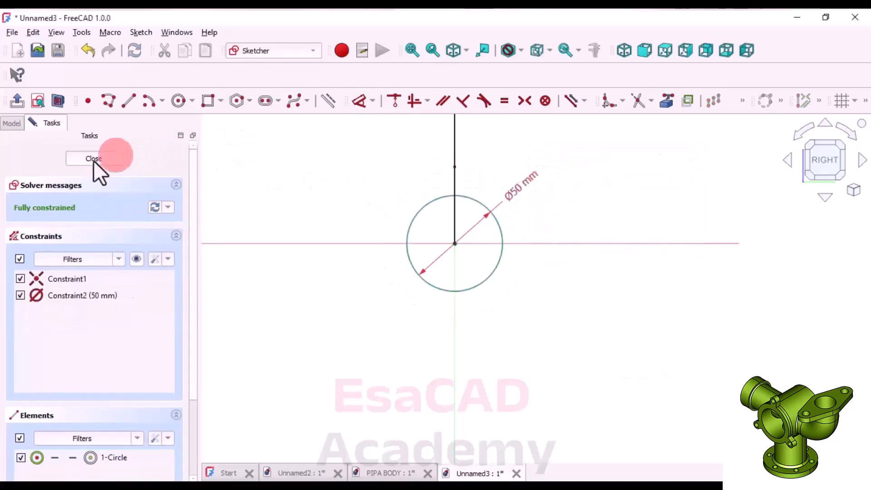
left_click(80, 161)
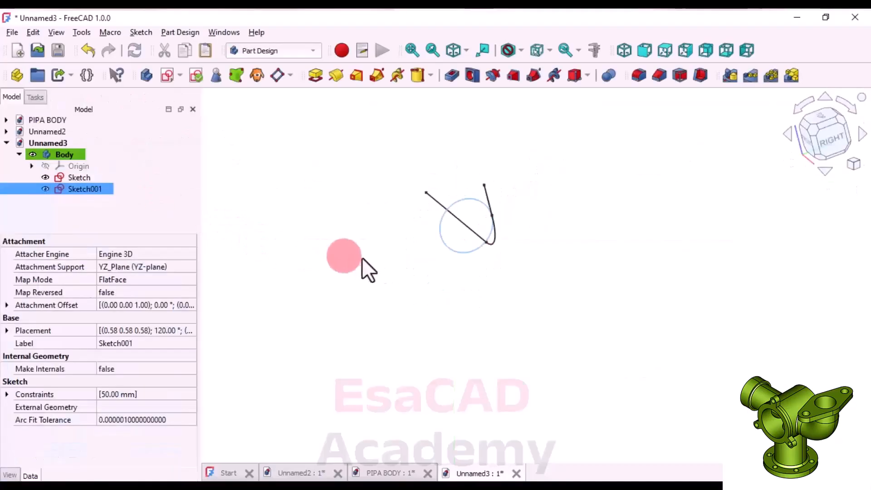
Reattach the 50 mm circle sketch in Object's XZ mode, with Translate origin to the free end point of the path's short vertical segment.
right_click(353, 172)
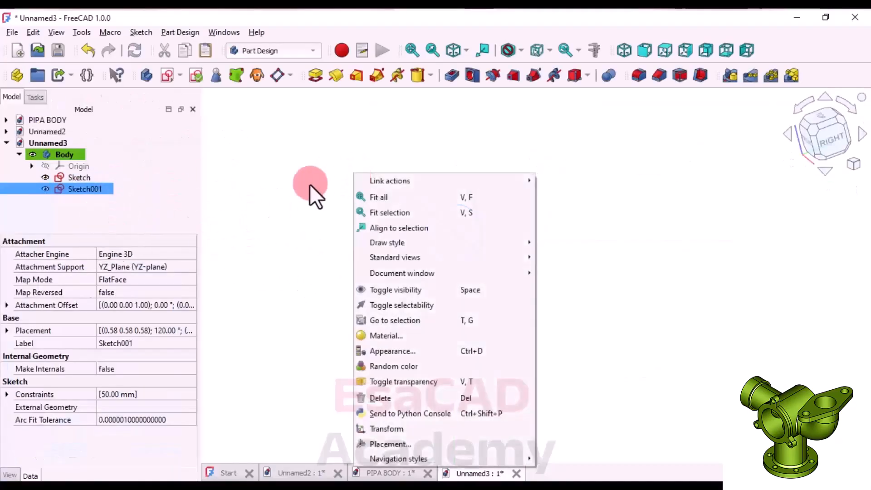
left_click(311, 185)
mouse_move(324, 245)
right_mouse_down()
mouse_move(331, 235)
mouse_move(333, 245)
right_mouse_up()
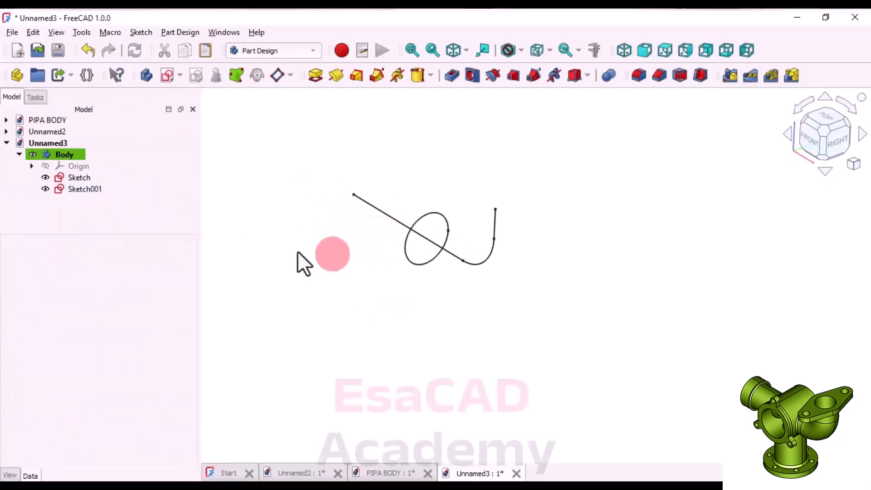
left_click(64, 192)
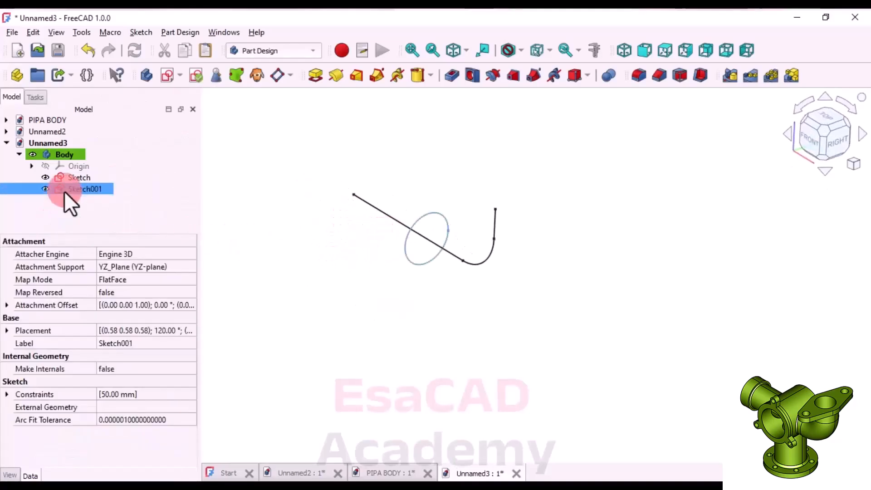
right_click(95, 191)
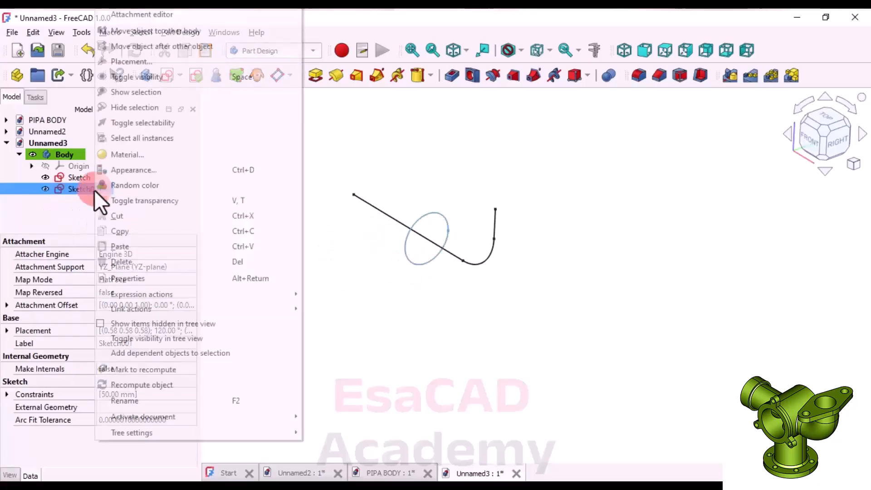
left_click(127, 13)
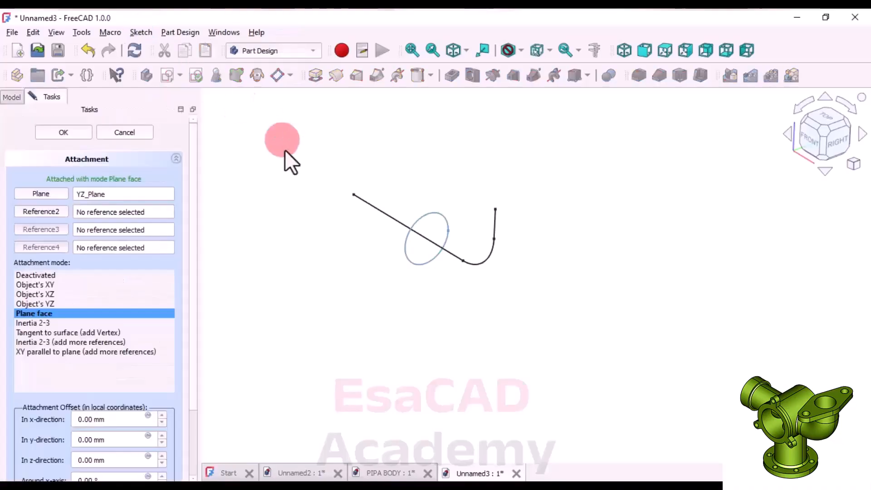
left_click(64, 294)
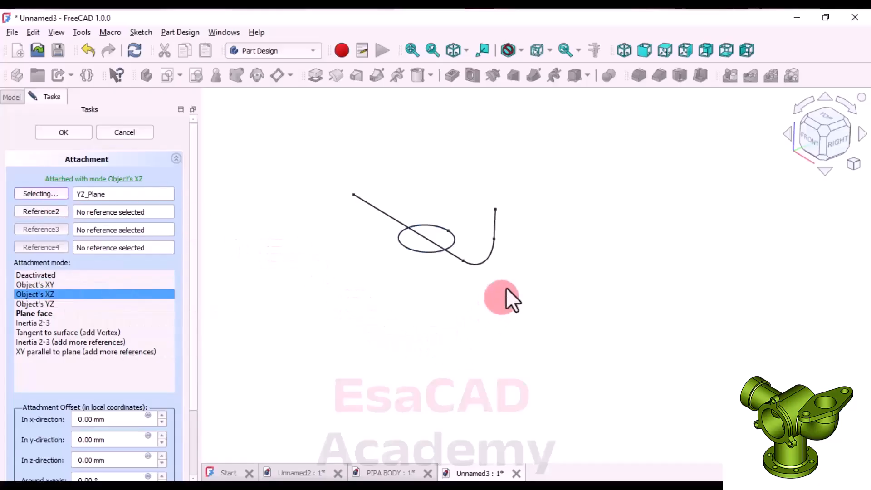
left_click(500, 211)
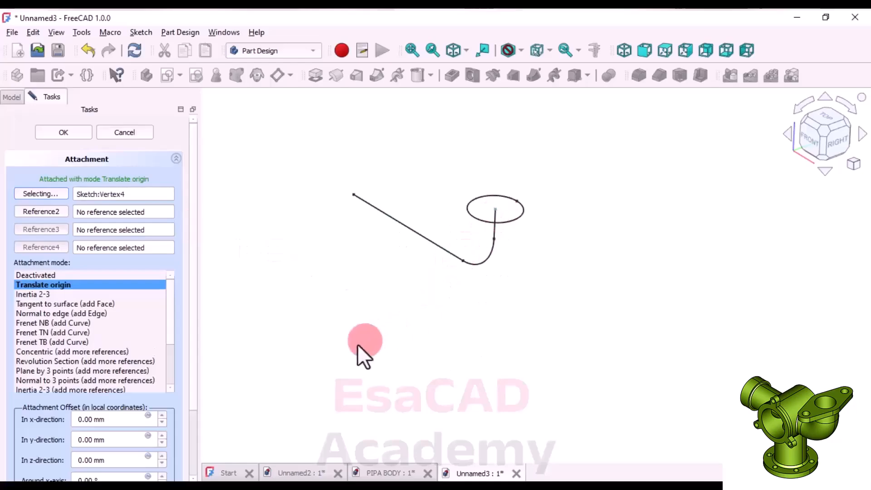
left_click(46, 130)
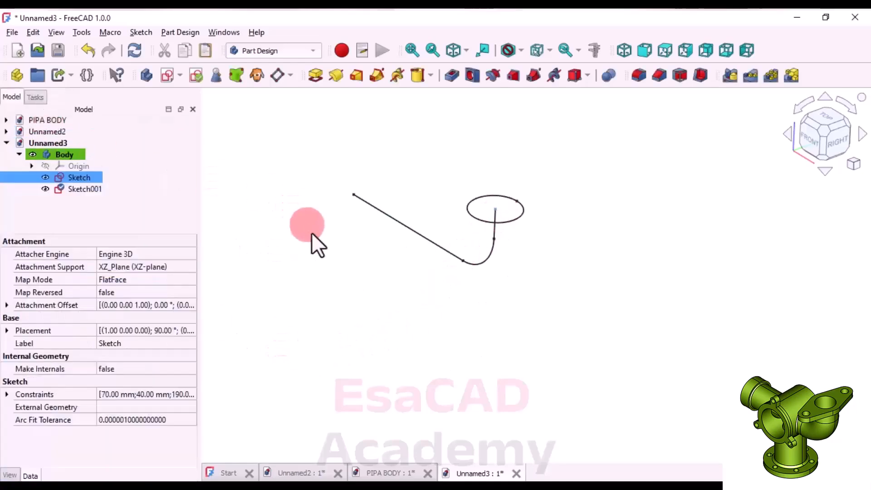
Sweep the 50 mm circle along the whole bent path sketch as an additive pipe with transformed corner transition.
scroll(381, 253, "down", 2)
scroll(455, 254, "up", 2)
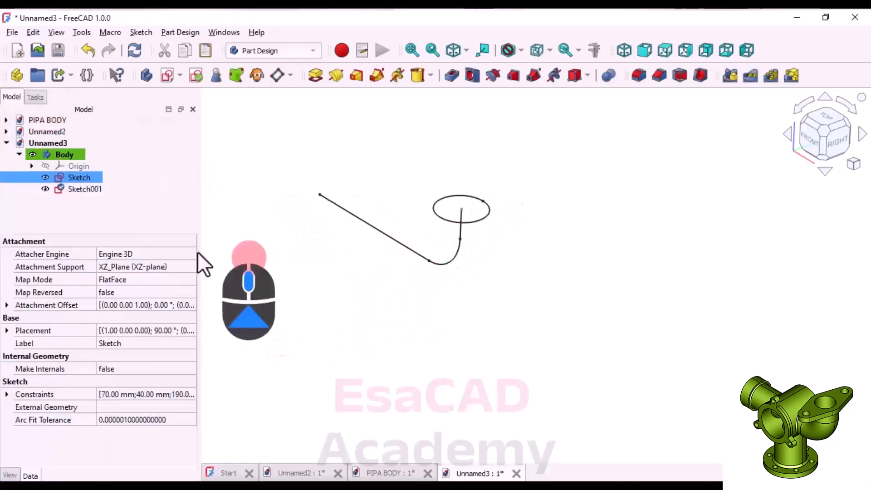
left_click(159, 224)
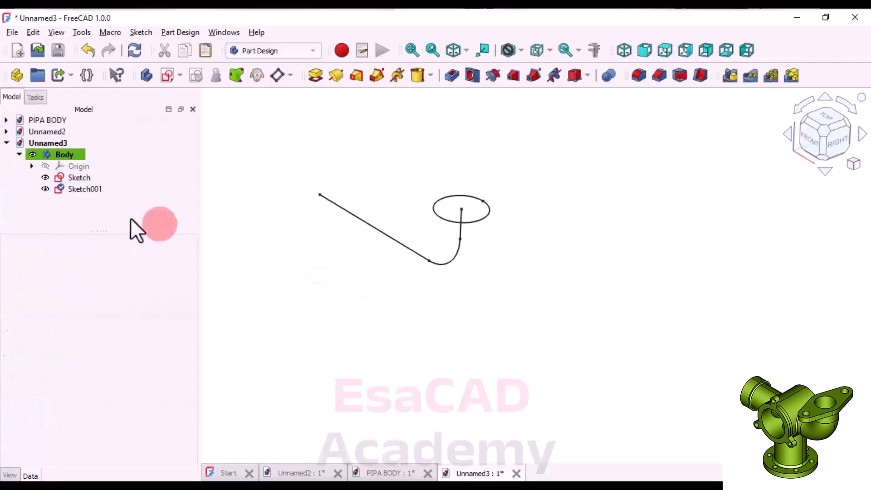
left_click(86, 191)
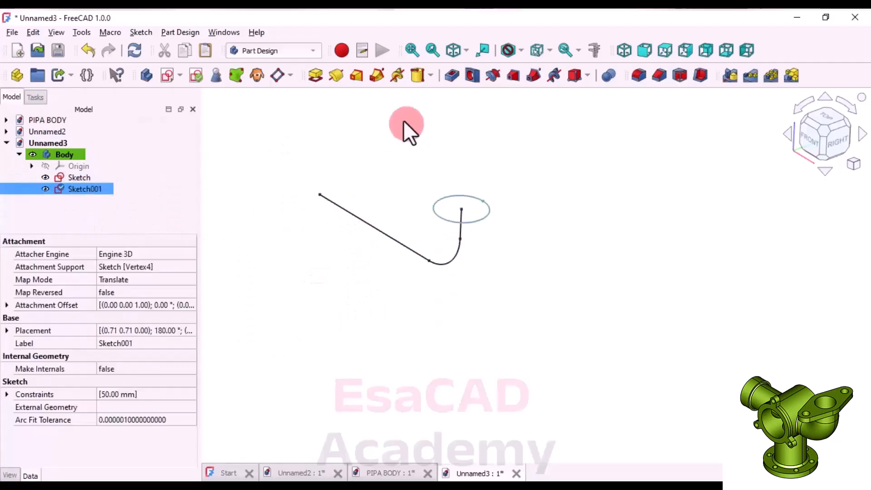
left_click(379, 77)
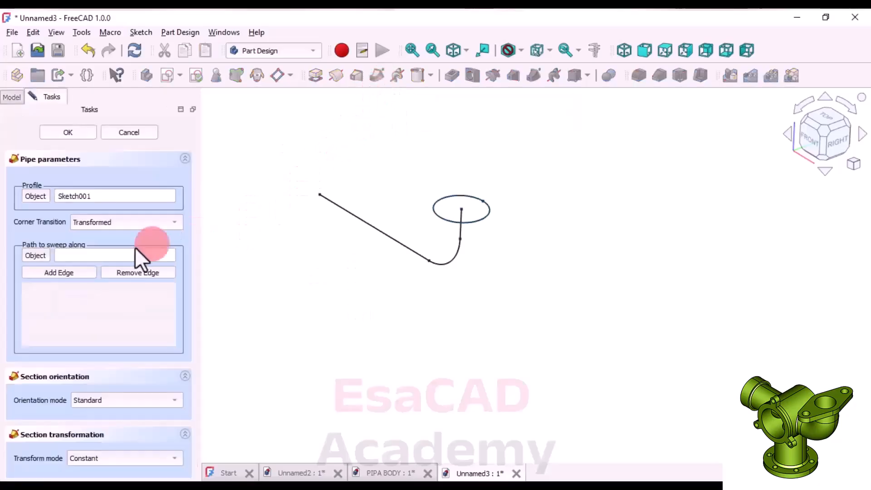
left_click(36, 256)
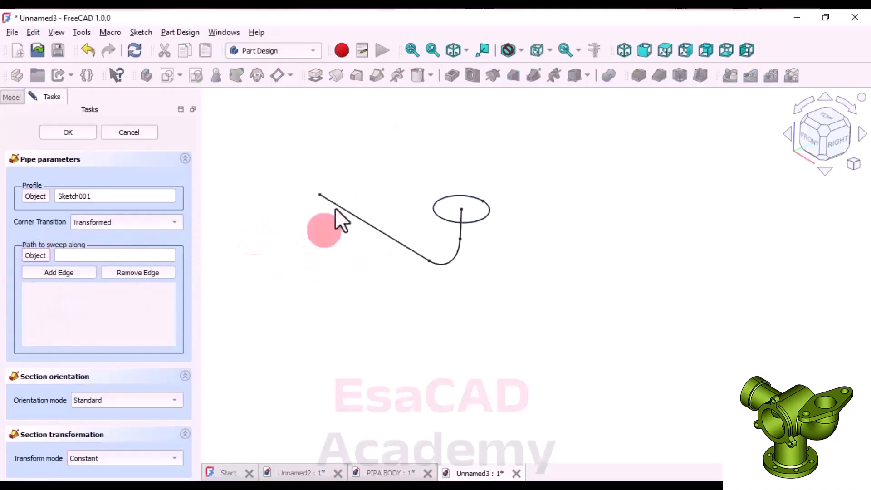
left_click(398, 245)
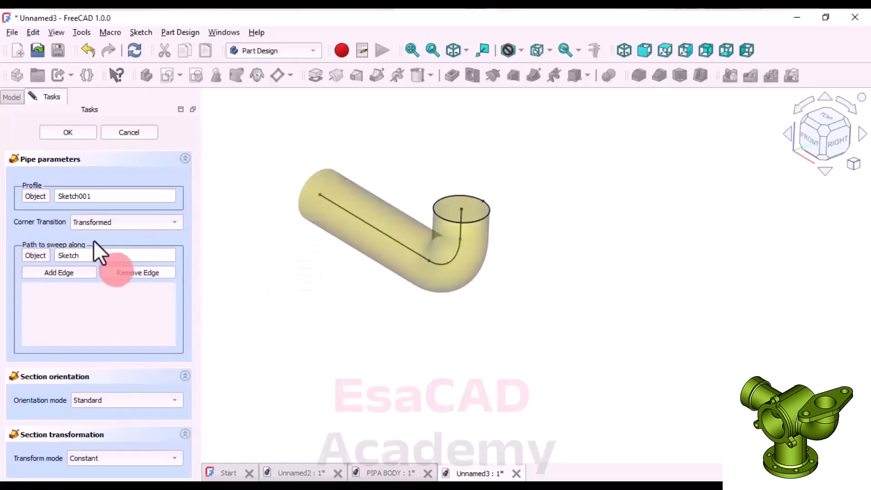
left_click(57, 133)
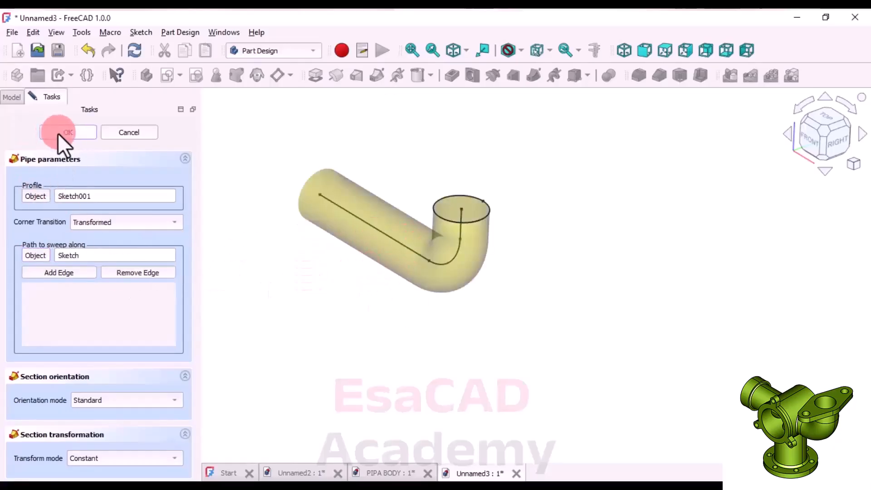
Start a new sketch on the flat end face of the pipe's long straight section.
middle_click_drag(391, 284, 460, 290)
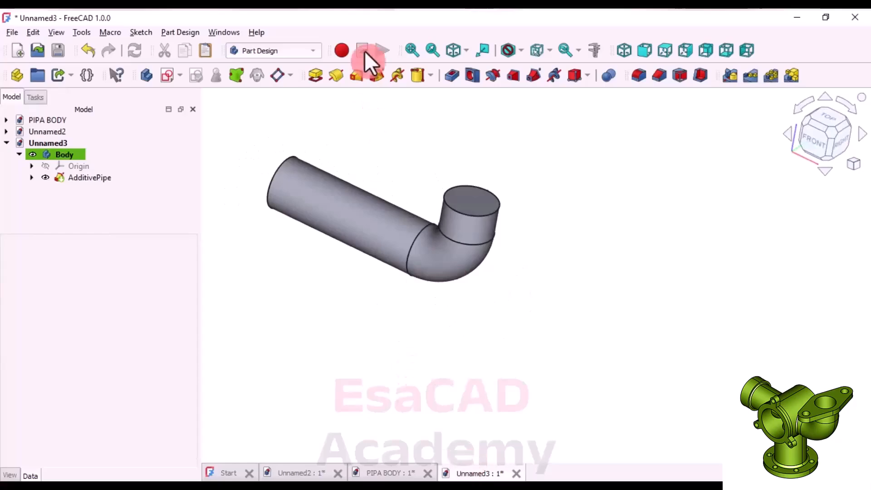
left_click(356, 6)
scroll(195, 297, "up", 2)
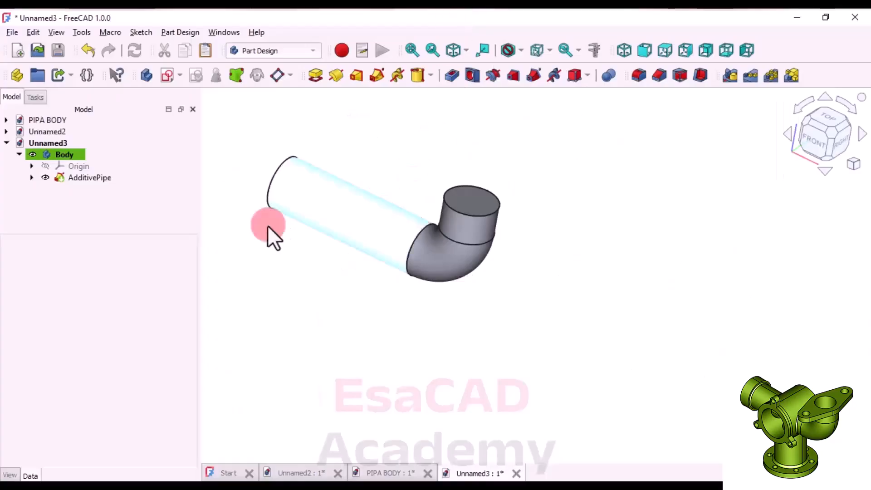
middle_click_drag(268, 227, 260, 244)
scroll(263, 238, "down", 3)
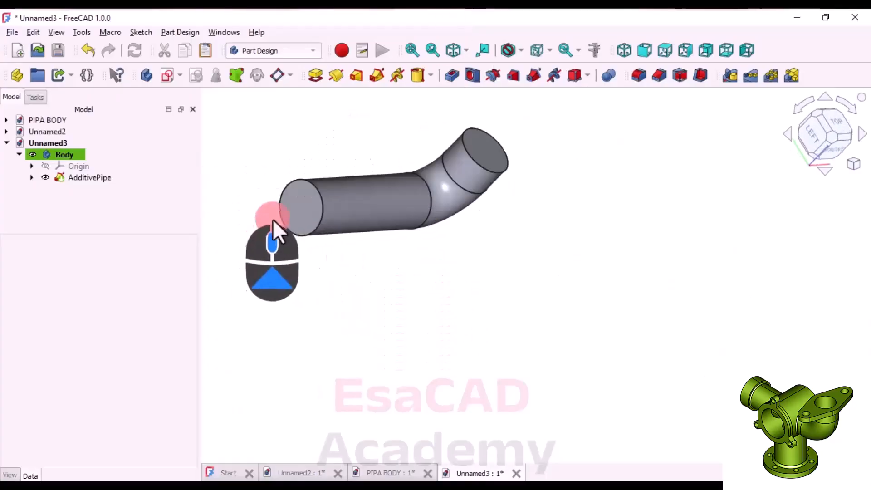
left_click(292, 207)
left_click(167, 76)
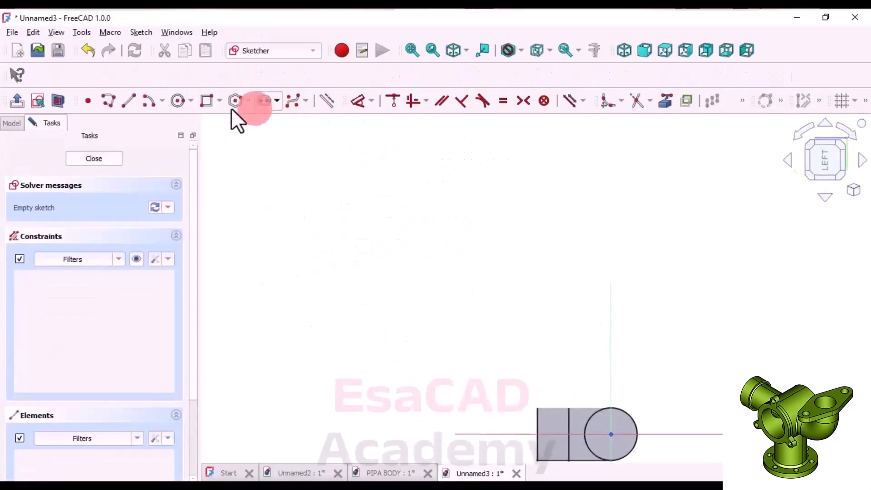
Draw a 60 mm diameter circle centred on the sketch origin and close the sketch.
left_click(178, 100)
scroll(373, 208, "down", 5)
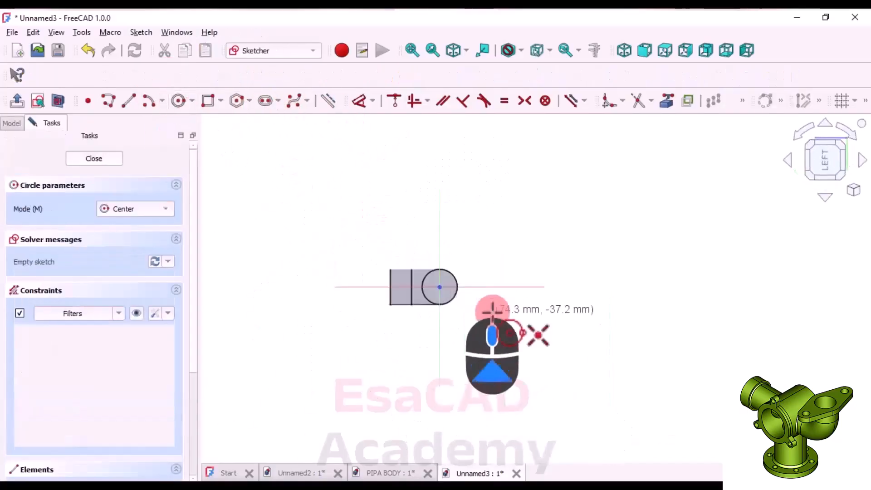
scroll(492, 310, "down", 5)
left_click(387, 254)
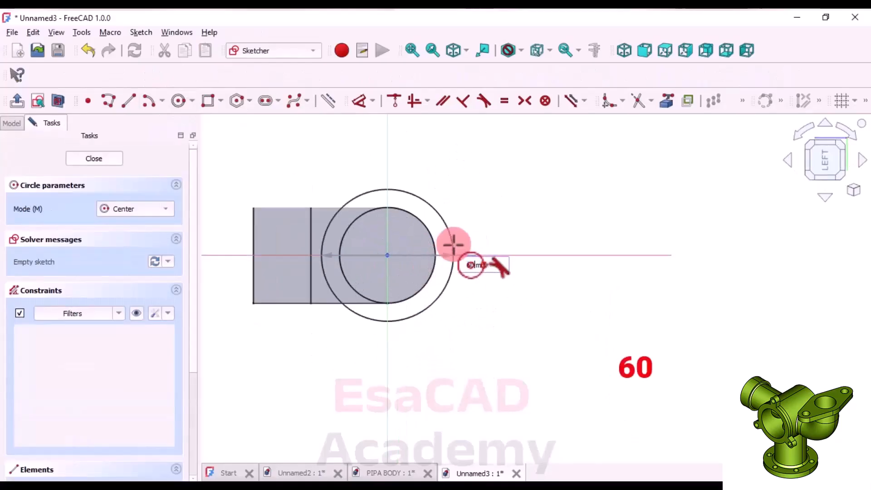
type("60")
key("Return")
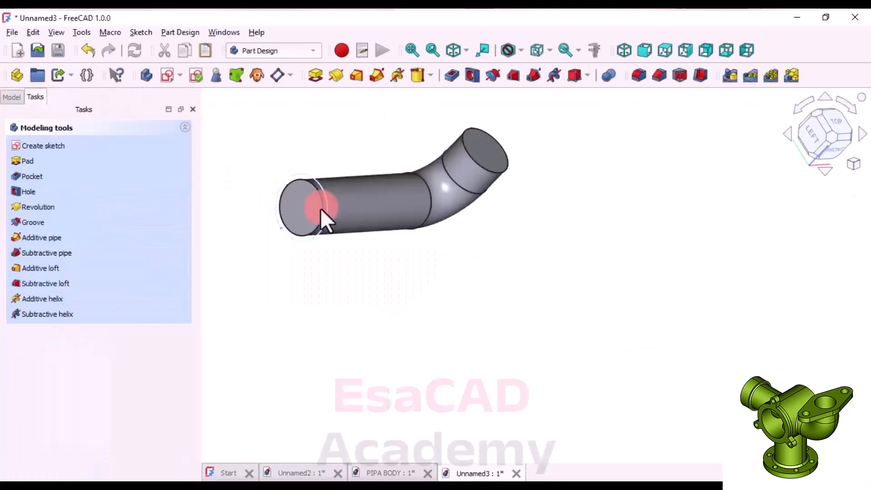
Pad the 60 mm circle 20 mm in the reversed direction, back over the pipe's straight section.
scroll(333, 244, "down", 2)
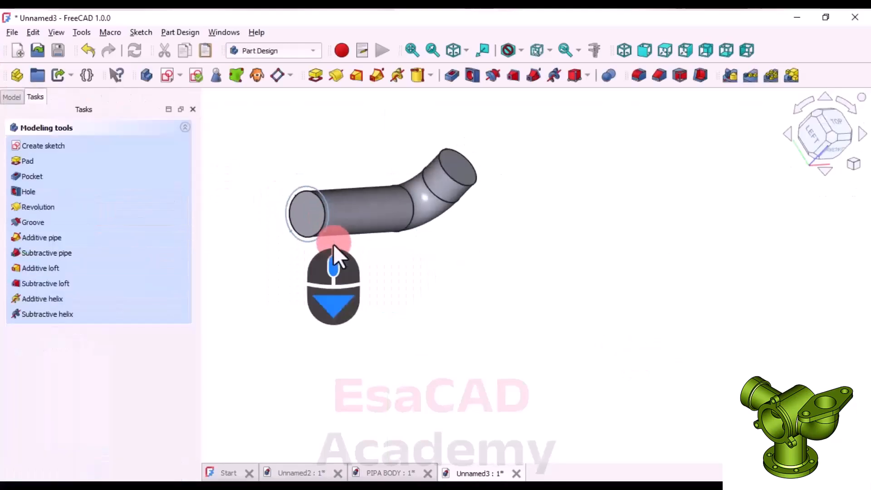
scroll(283, 190, "up", 5)
left_click(314, 75)
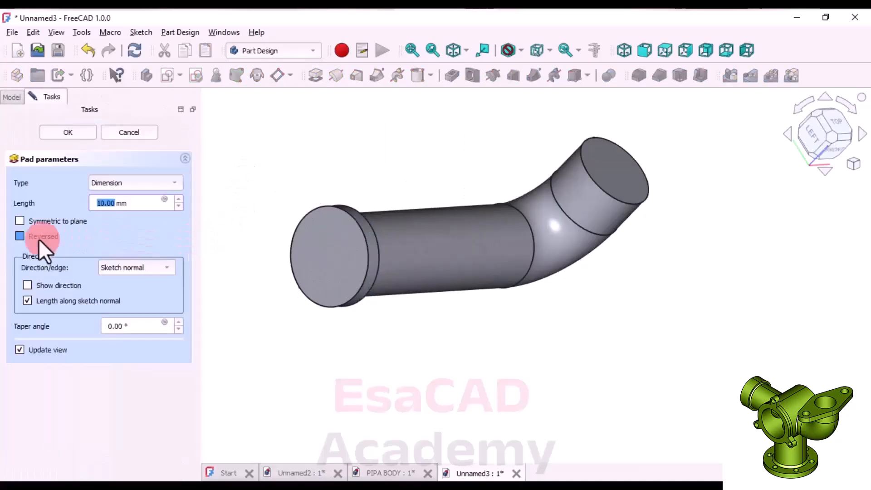
left_click_drag(150, 207, 3, 186)
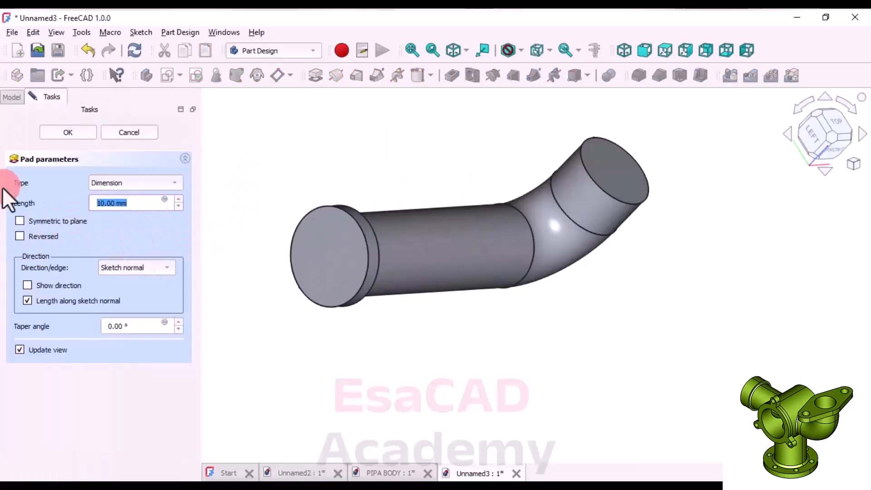
type("20")
left_click(136, 223)
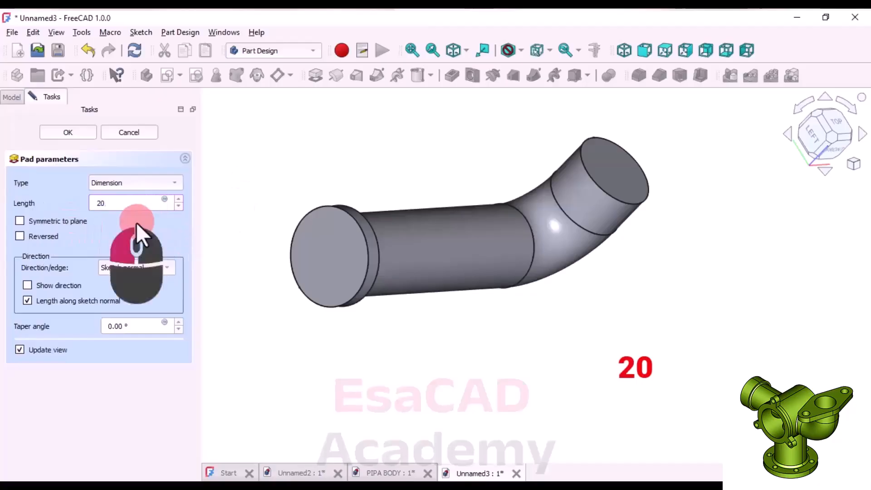
left_click(20, 236)
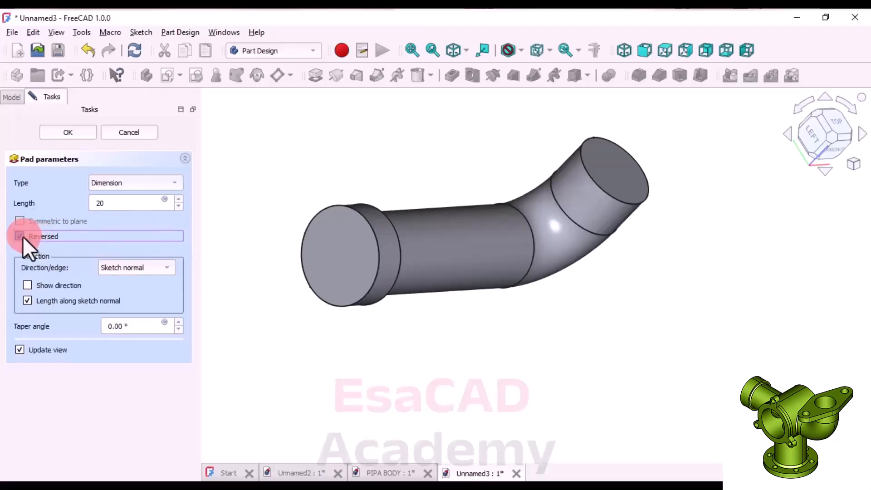
left_click(23, 236)
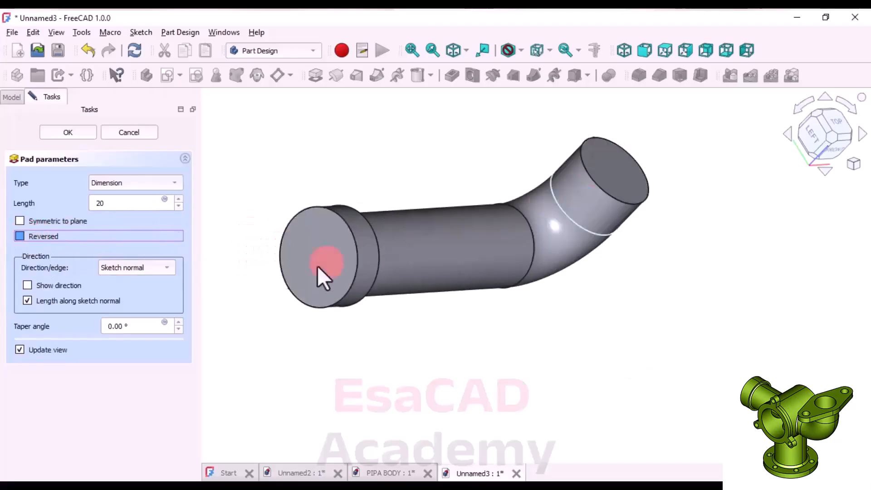
left_click(21, 237)
left_click(64, 135)
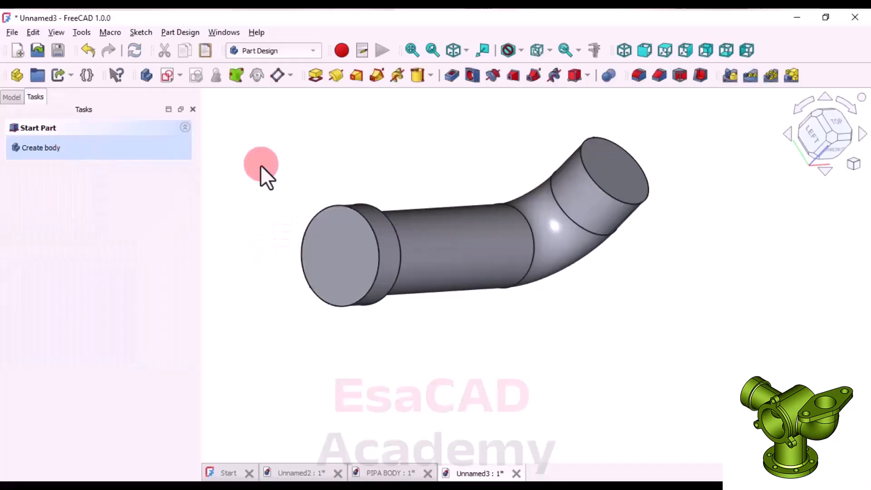
Inspect the collar at the pipe's end from several sides and consult the reference drawing Sweep.jpg in the image viewer.
scroll(312, 227, "down", 1)
scroll(332, 246, "up", 2)
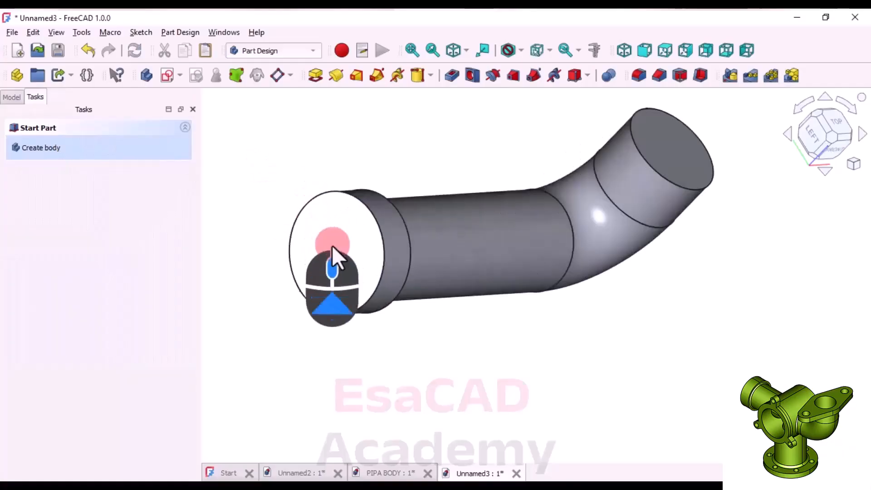
middle_click_drag(363, 256, 325, 233)
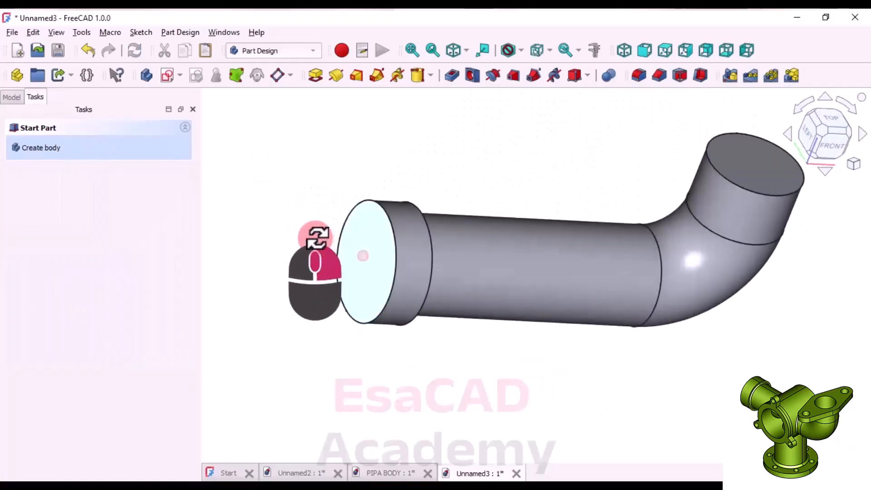
scroll(325, 223, "down", 1)
scroll(378, 239, "up", 2)
right_click_drag(440, 273, 417, 276)
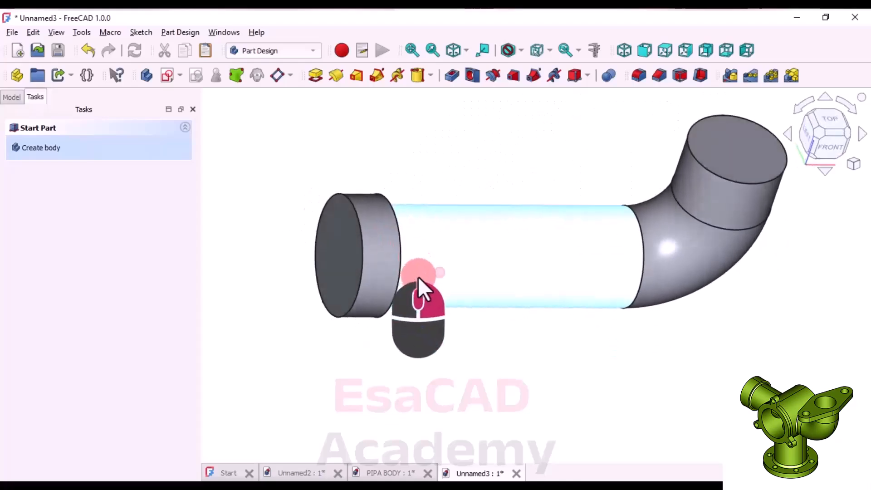
scroll(418, 276, "down", 1)
scroll(453, 199, "up", 1)
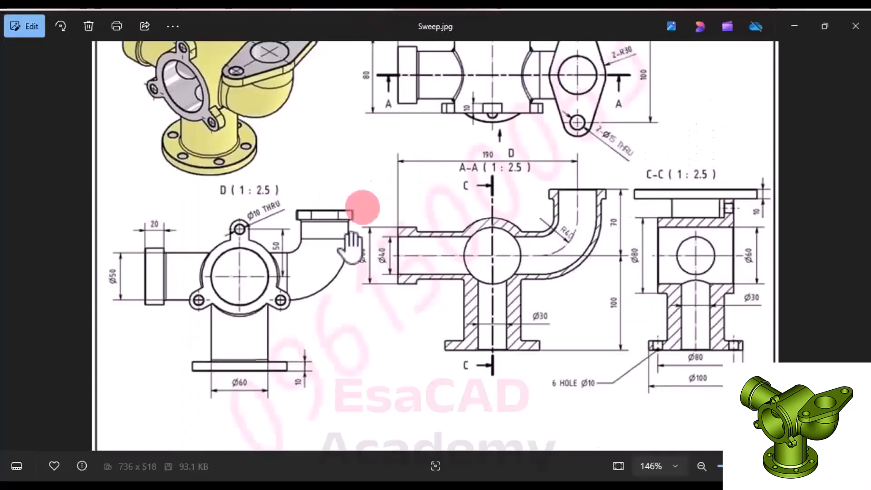
scroll(228, 281, "down", 3)
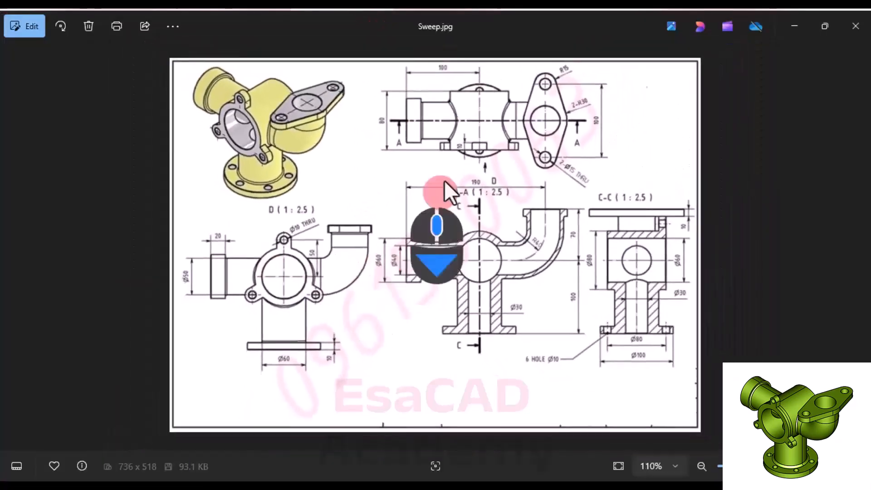
scroll(479, 119, "up", 2)
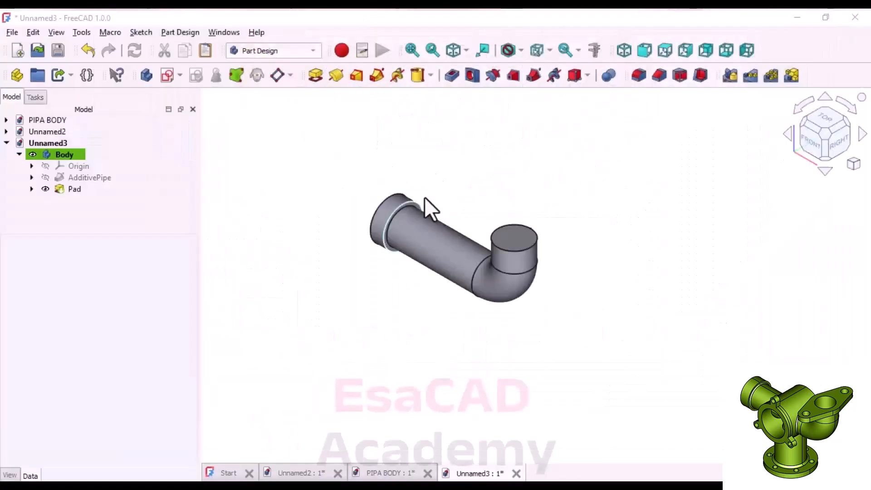
Start a new sketch on the YZ base plane and section the model at the sketch plane.
scroll(252, 148, "up", 1)
scroll(253, 151, "down", 1)
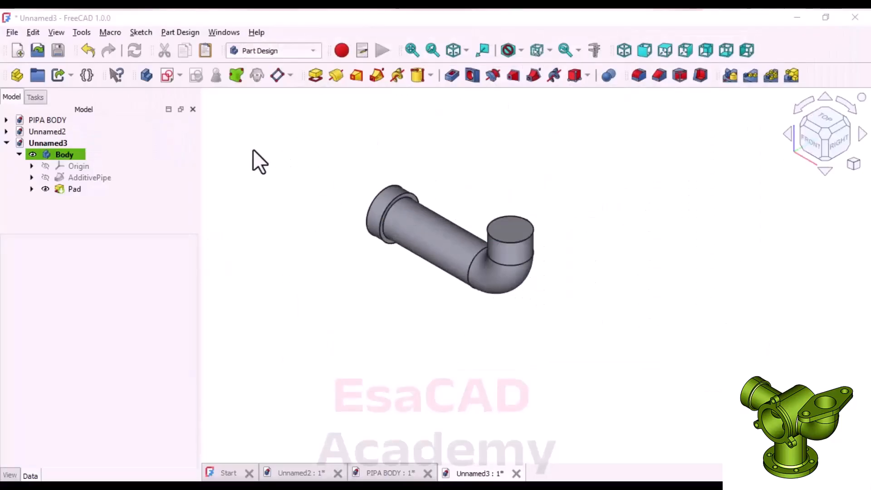
left_click(166, 74)
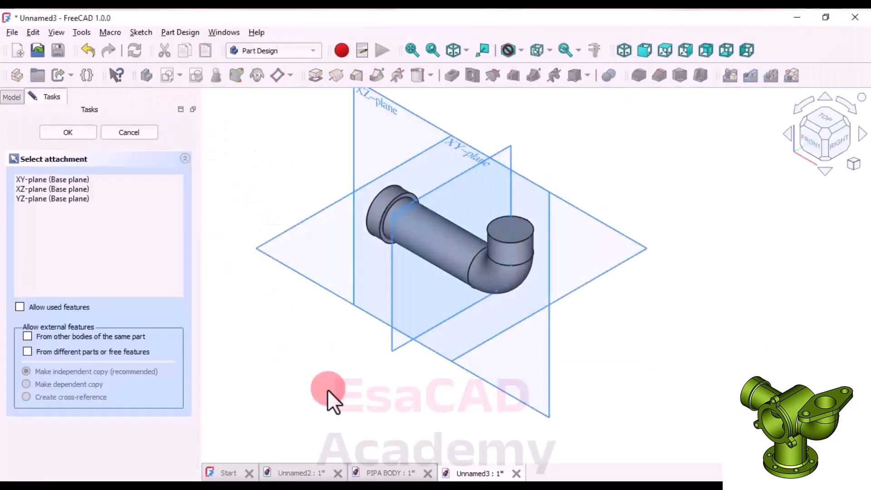
scroll(335, 386, "down", 1)
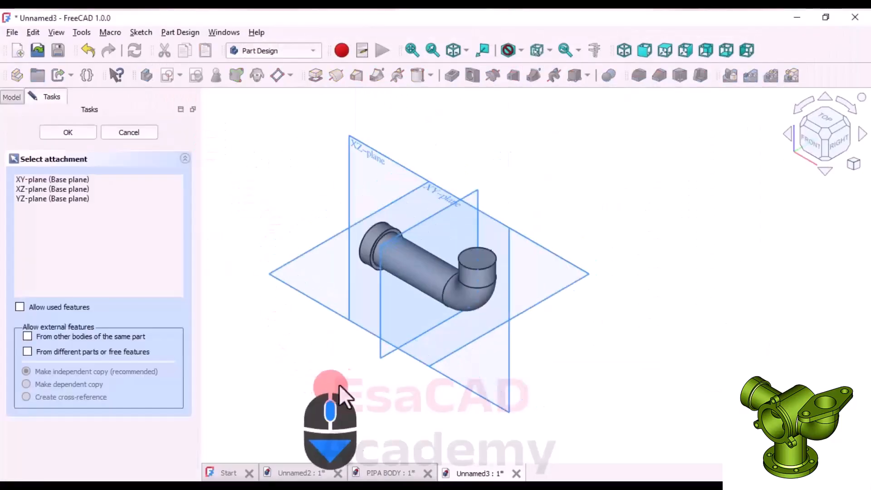
left_click(833, 145)
left_click(427, 199)
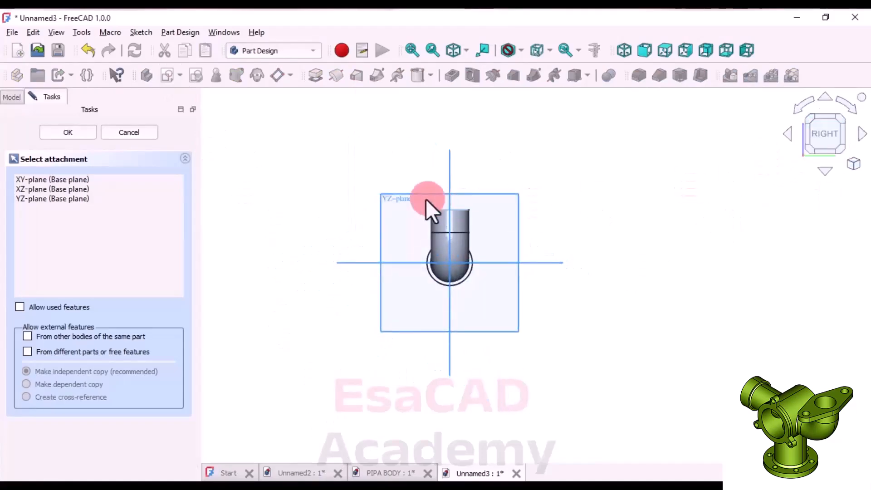
left_click(382, 197)
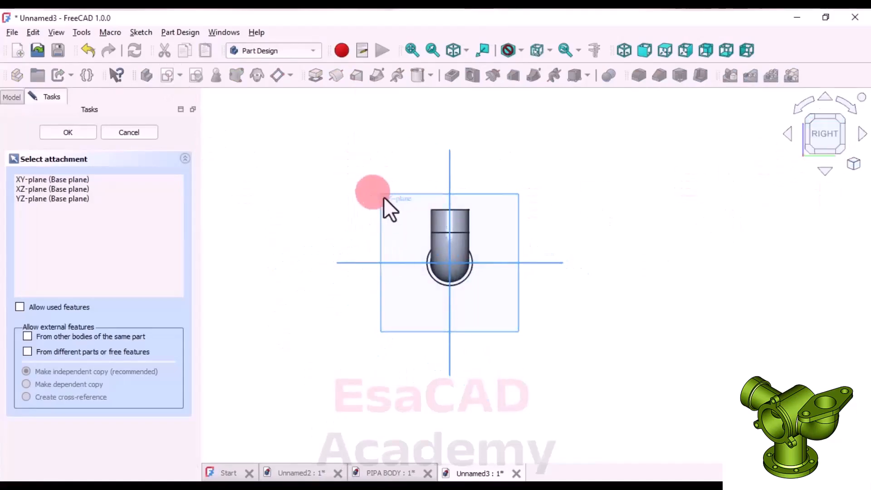
scroll(517, 268, "up", 3)
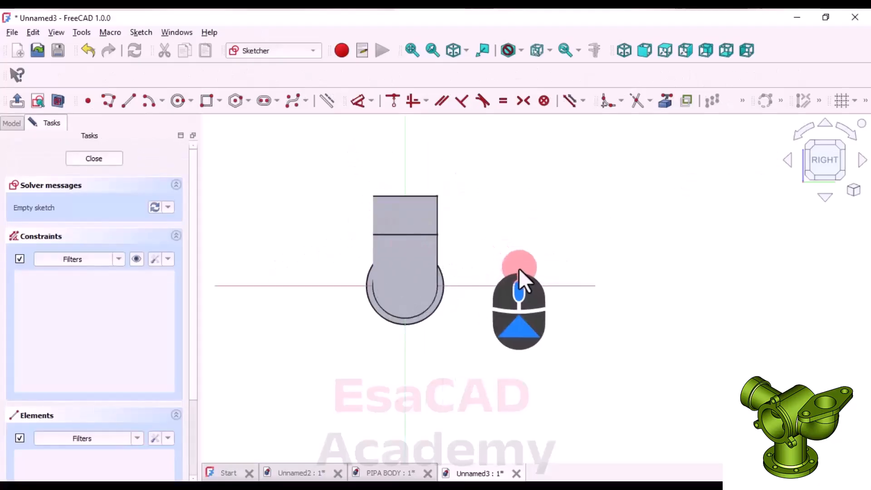
left_click(61, 102)
left_click(59, 101)
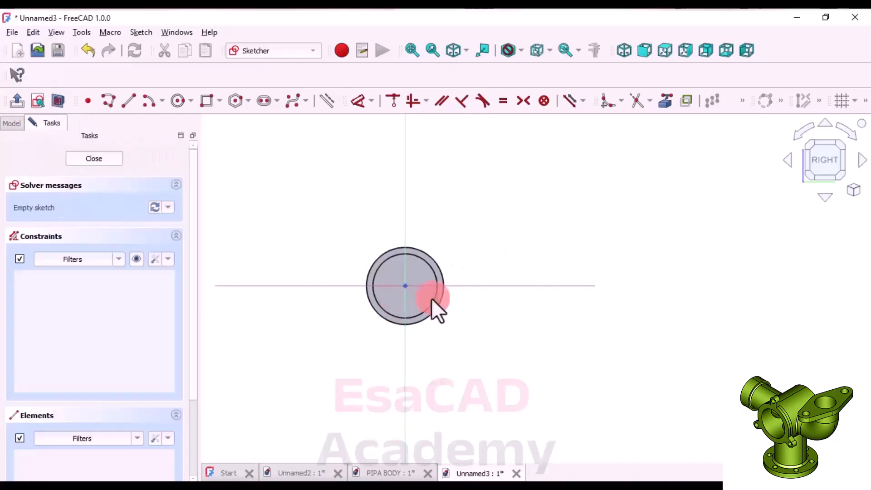
Draw a rectangle about 49 mm wide and 25 mm high, its base on the horizontal axis and spanning the vertical axis.
scroll(428, 304, "up", 3)
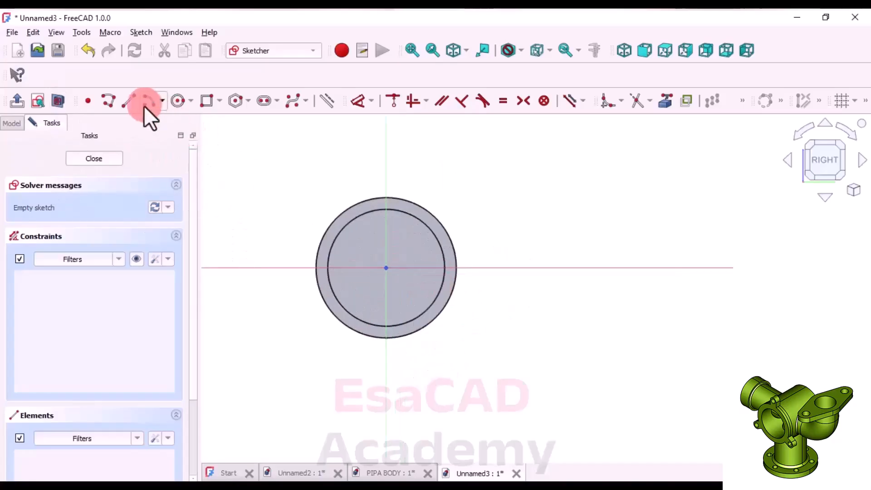
left_click(206, 100)
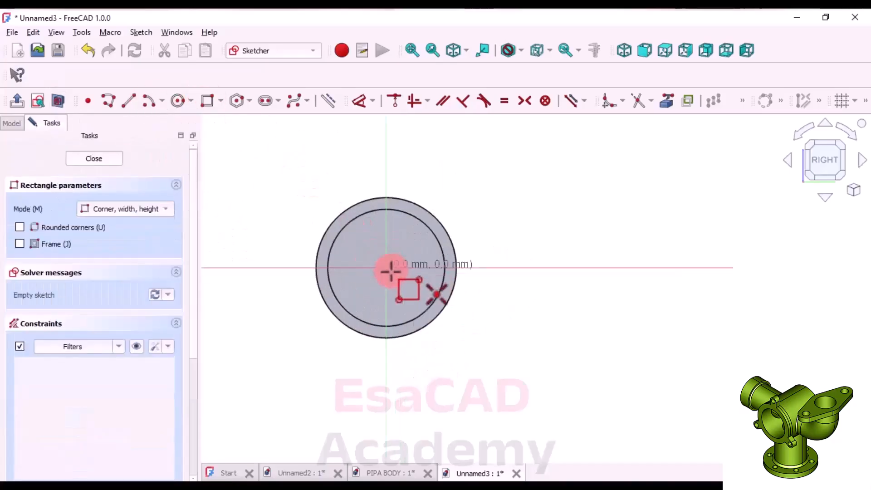
left_click(334, 268)
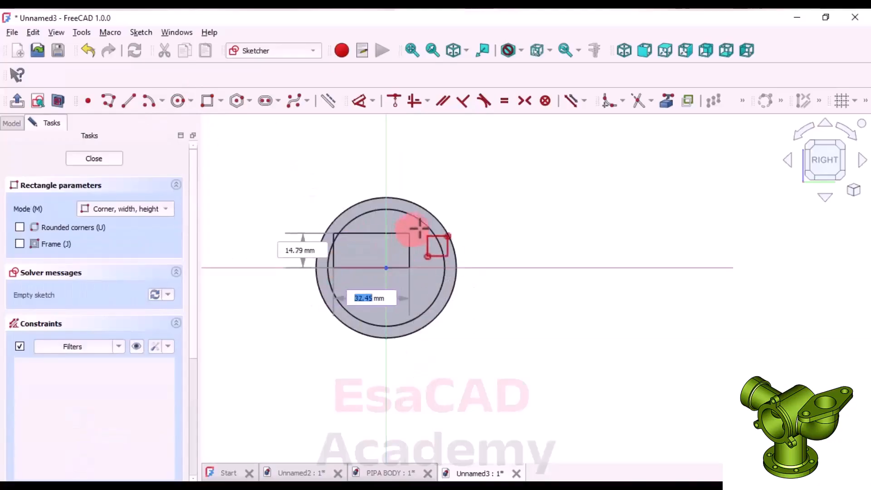
left_click(447, 209)
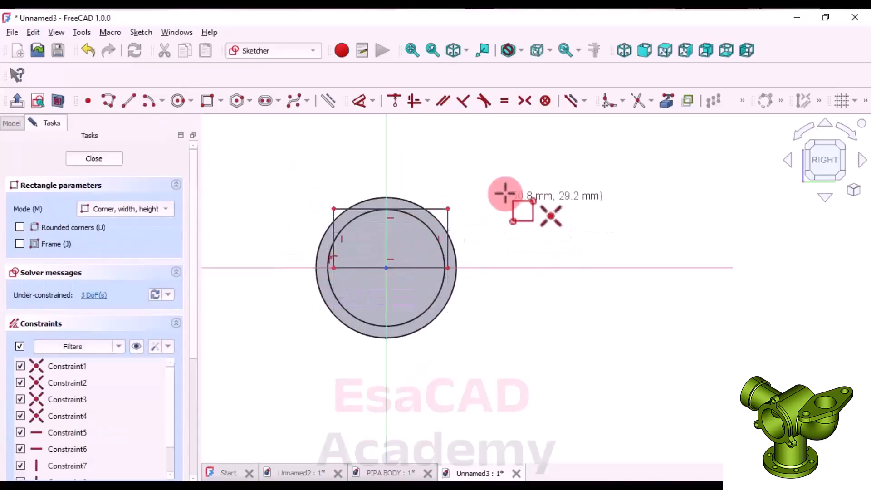
right_click(484, 234)
Dimension the rectangle to a width of 80 mm and a height of 80/2 mm.
scroll(483, 234, "up", 1)
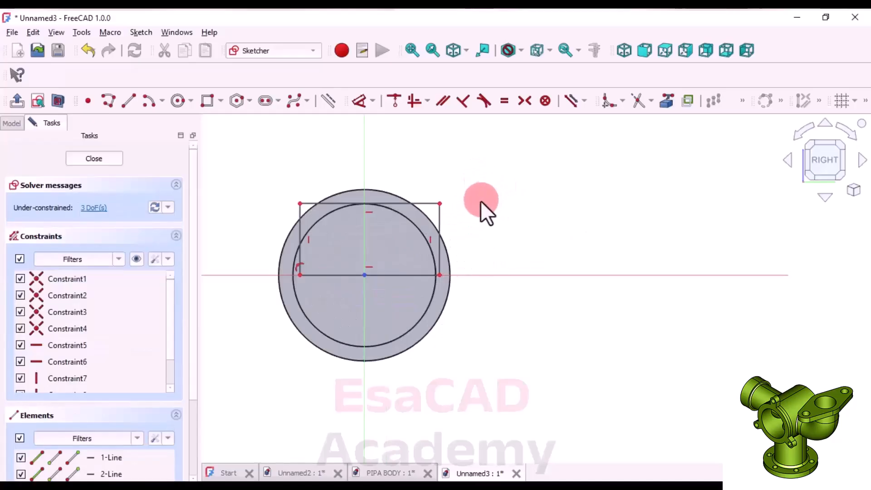
left_click(359, 100)
left_click(418, 203)
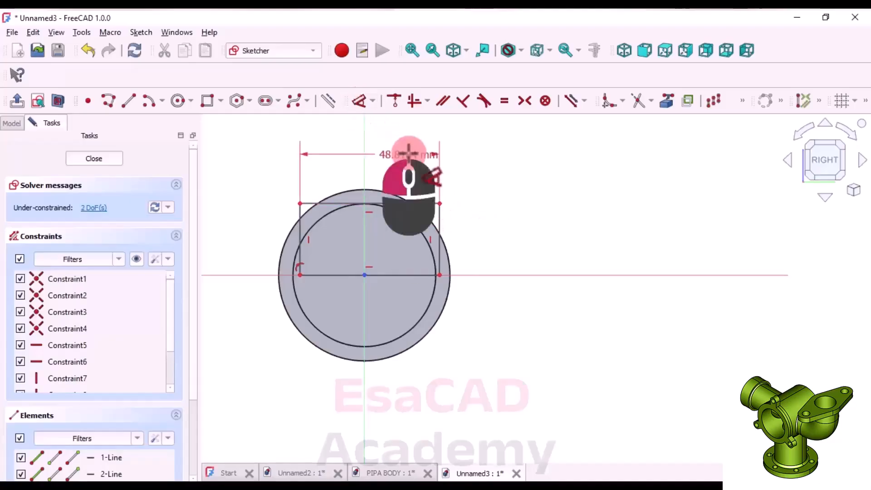
left_click(408, 158)
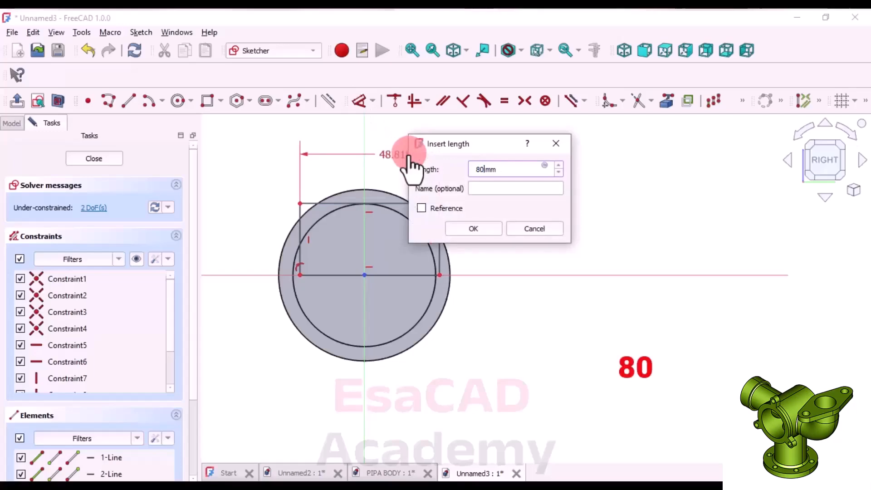
key("Return")
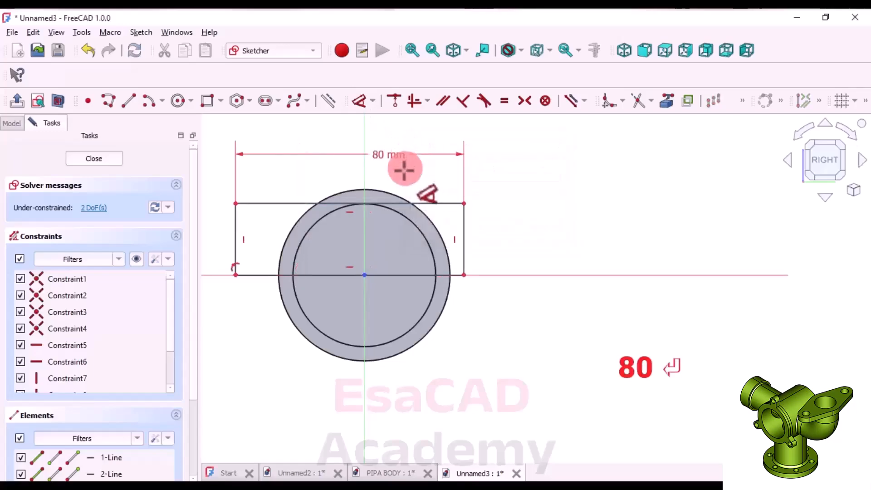
left_click(464, 228)
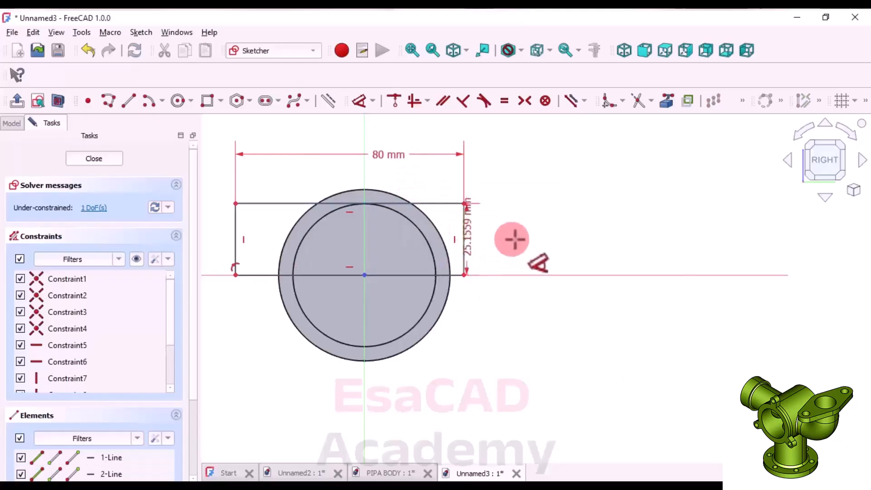
left_click(516, 238)
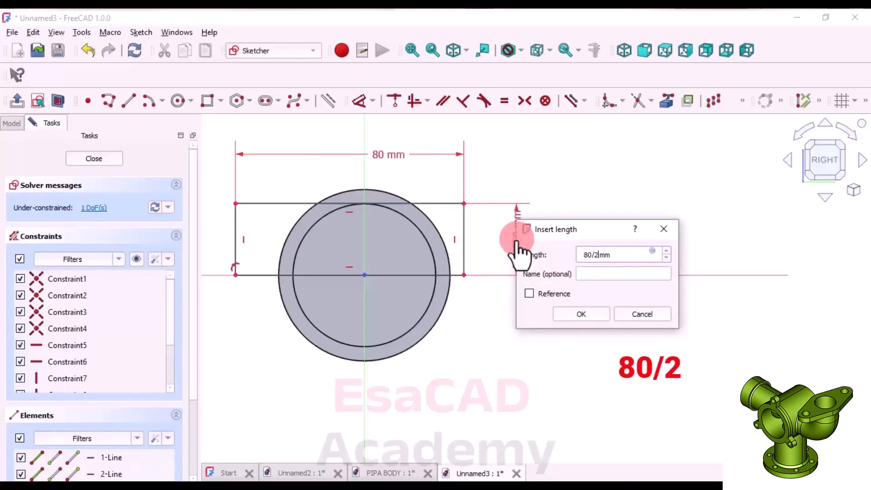
key("Return")
scroll(499, 265, "down", 2)
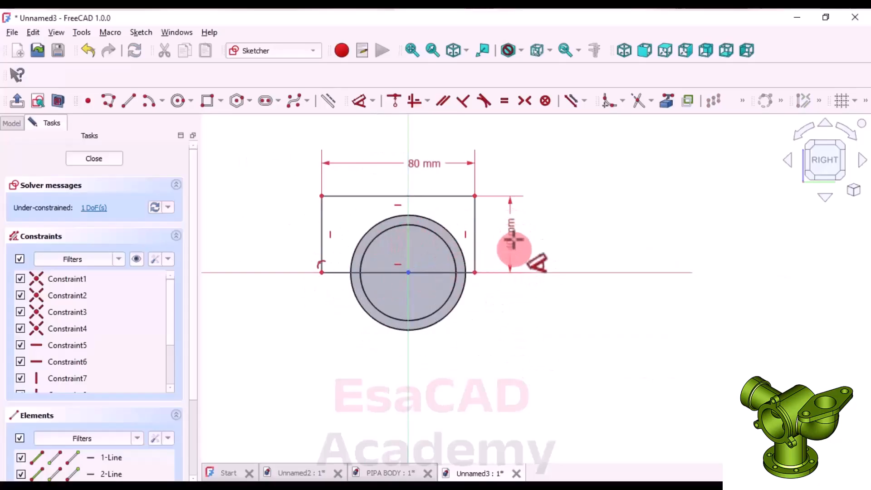
right_click(518, 176)
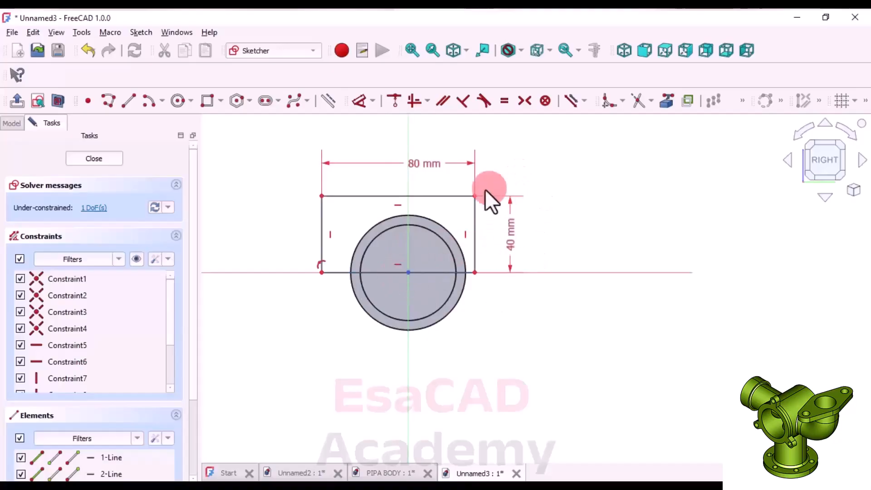
mouse_move(479, 209)
left_mouse_down()
mouse_move(496, 213)
mouse_move(481, 215)
left_mouse_up()
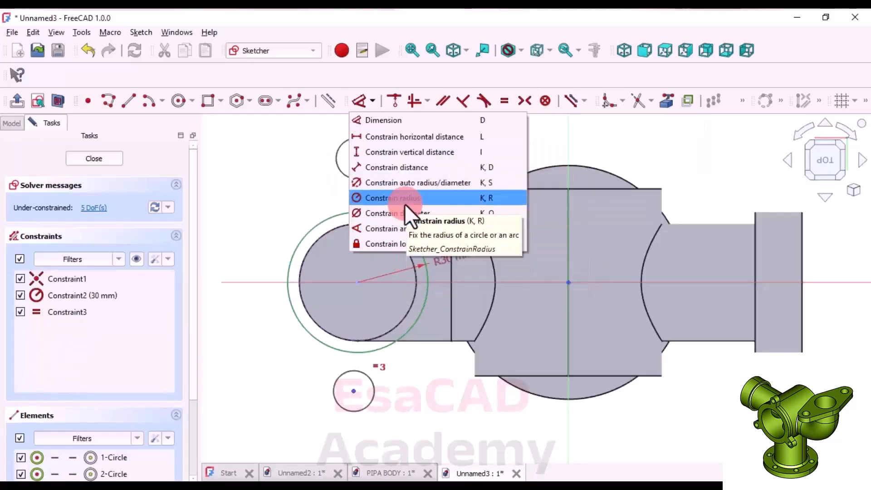
Constrain the radius of the small circle above the 30 mm radius flange circle to 15 mm.
left_click(403, 200)
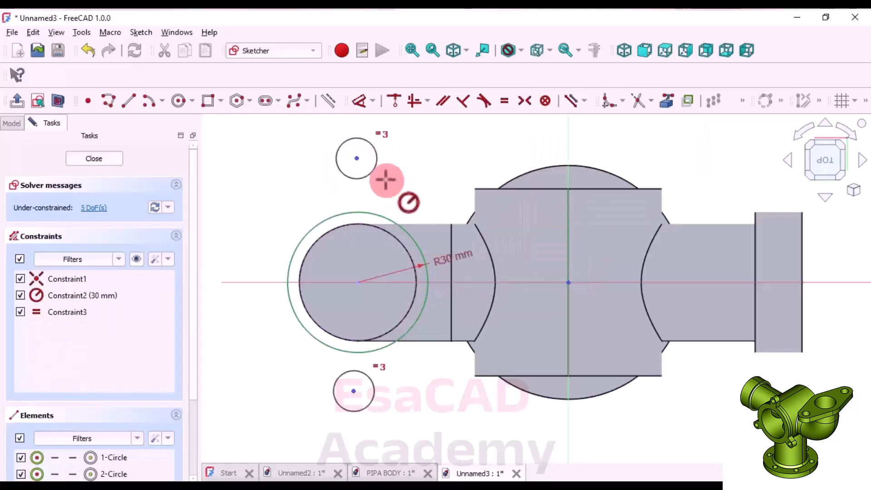
left_click(372, 172)
type("15")
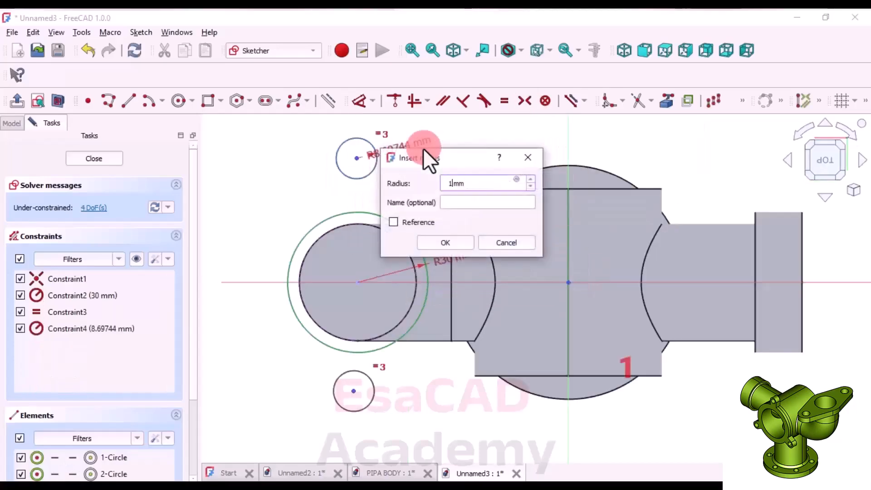
key("Return")
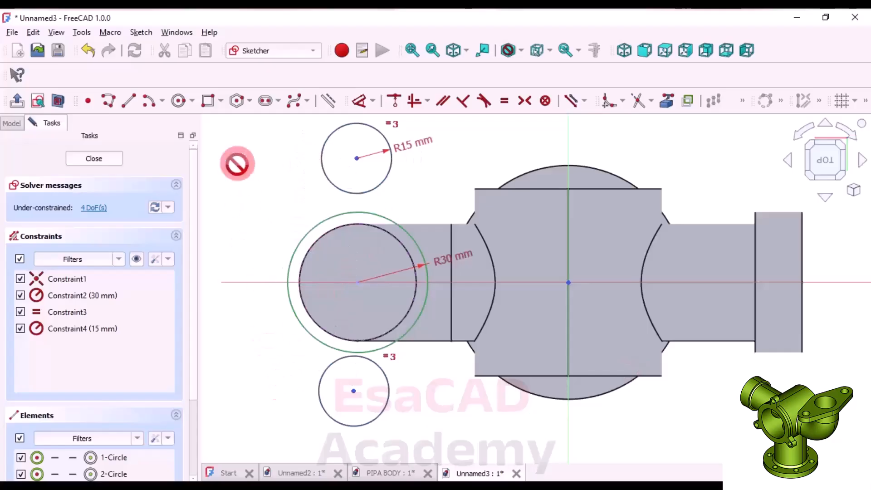
Draw two lines joining the upper 15 mm radius circle to the 30 mm radius circle, one along each side.
scroll(274, 200, "down", 2)
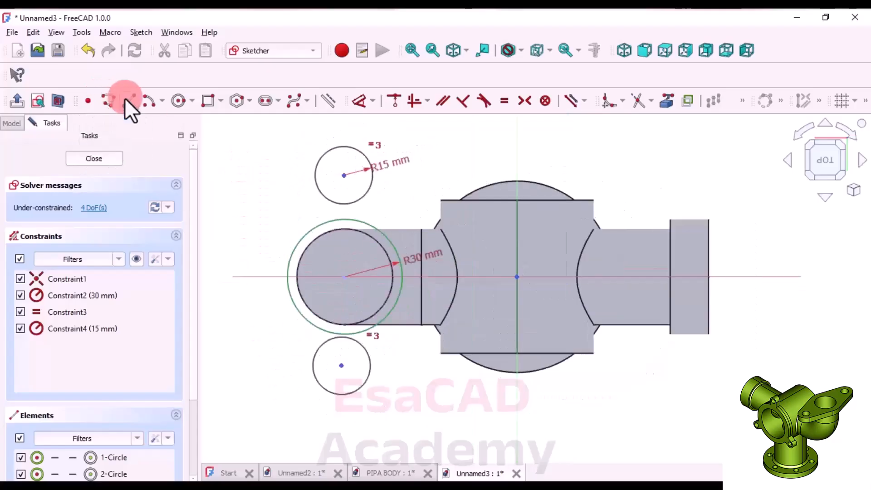
left_click(124, 98)
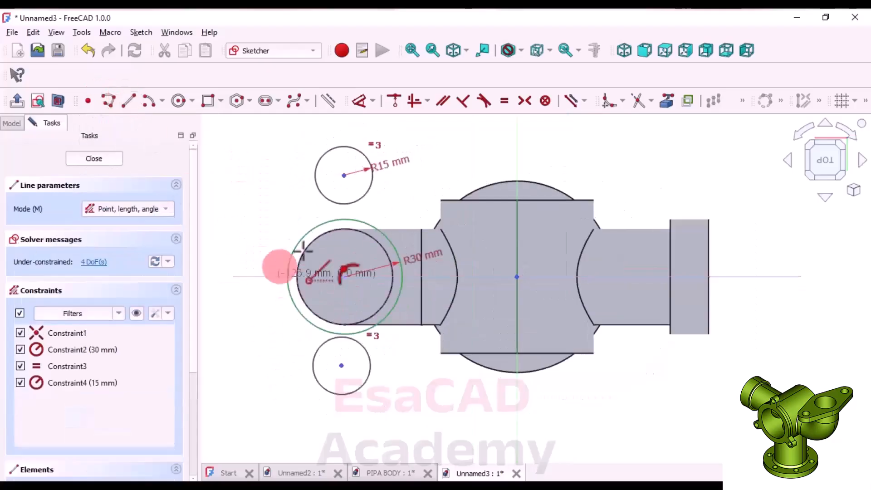
left_click(316, 182)
left_click(300, 237)
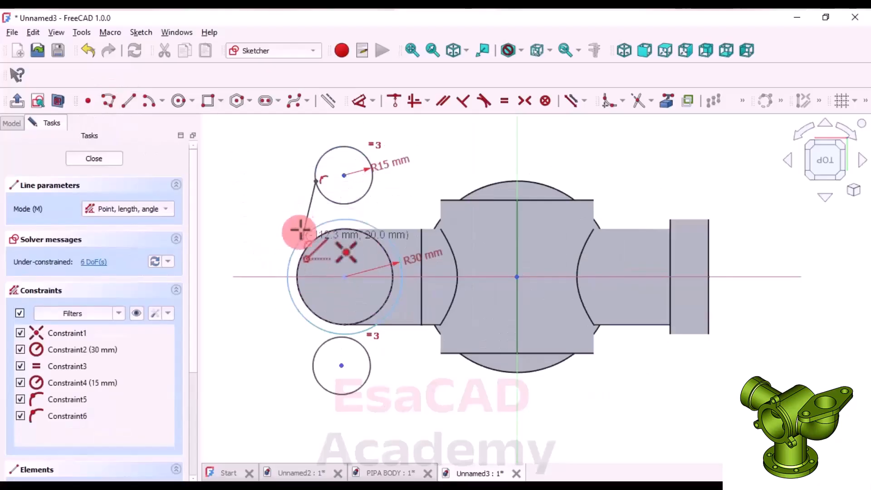
left_click(368, 189)
left_click(394, 247)
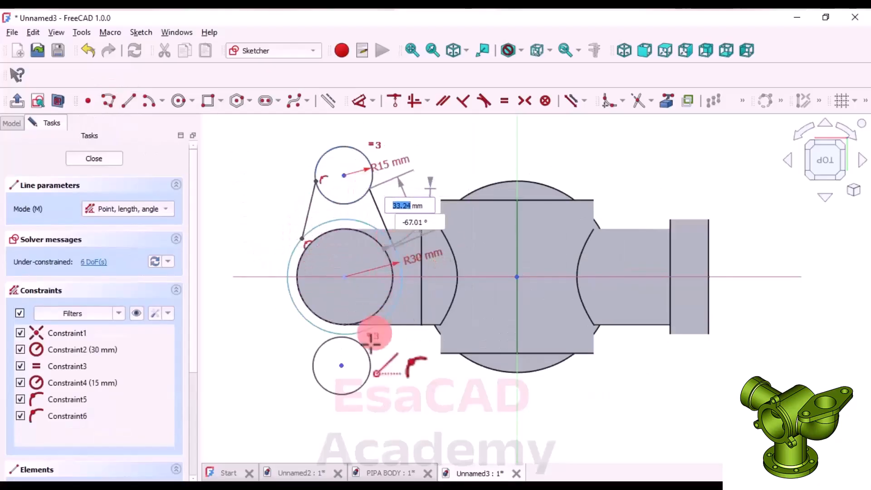
Draw two lines joining the lower small circle to the 30 mm radius circle, one along each side, and end the Line tool.
left_click(315, 357)
left_click(292, 302)
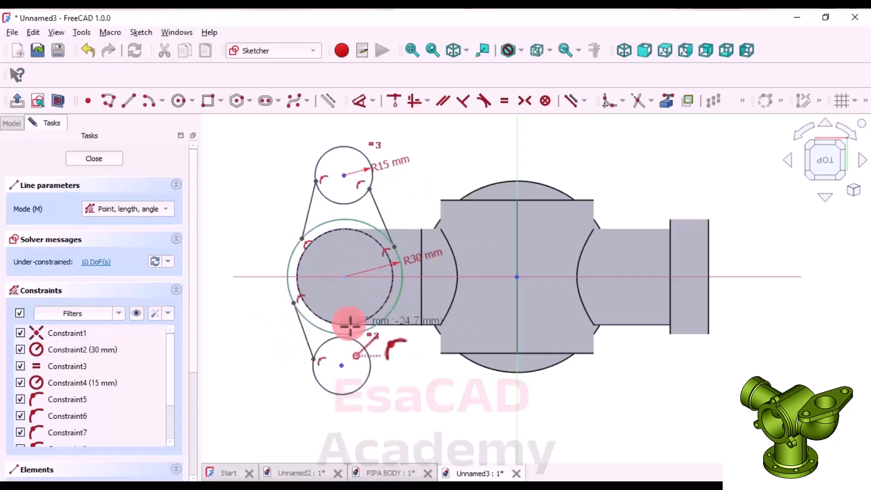
left_click(366, 350)
left_click(390, 308)
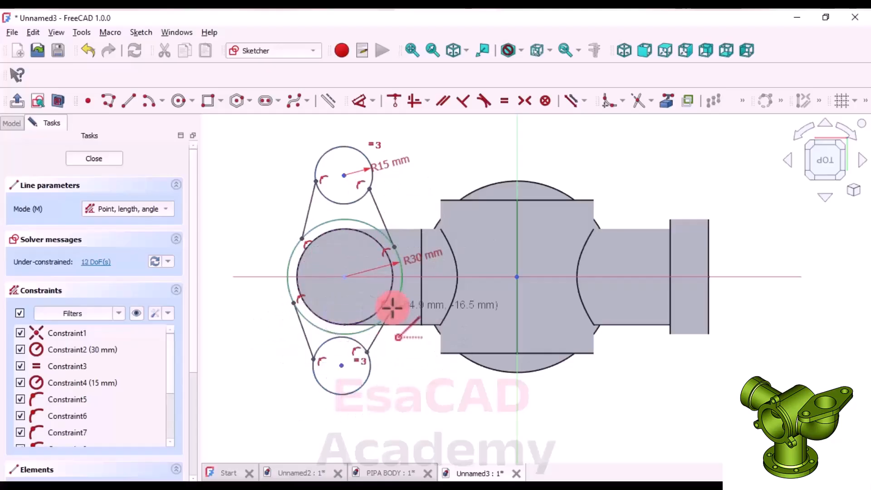
scroll(307, 257, "up", 2)
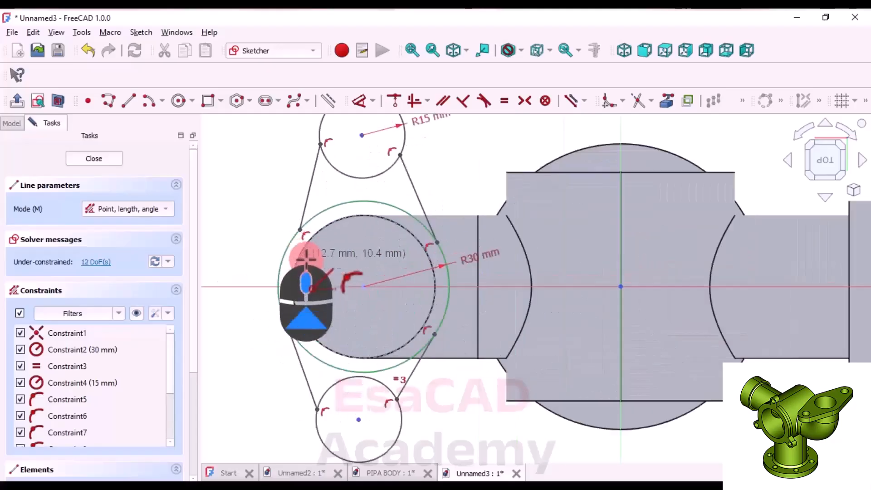
right_click(251, 155)
scroll(274, 222, "up", 3)
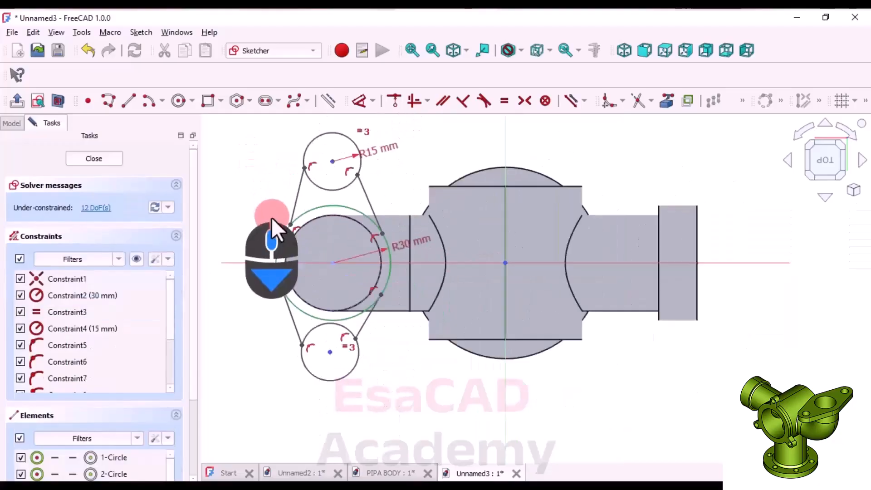
scroll(338, 227, "down", 2)
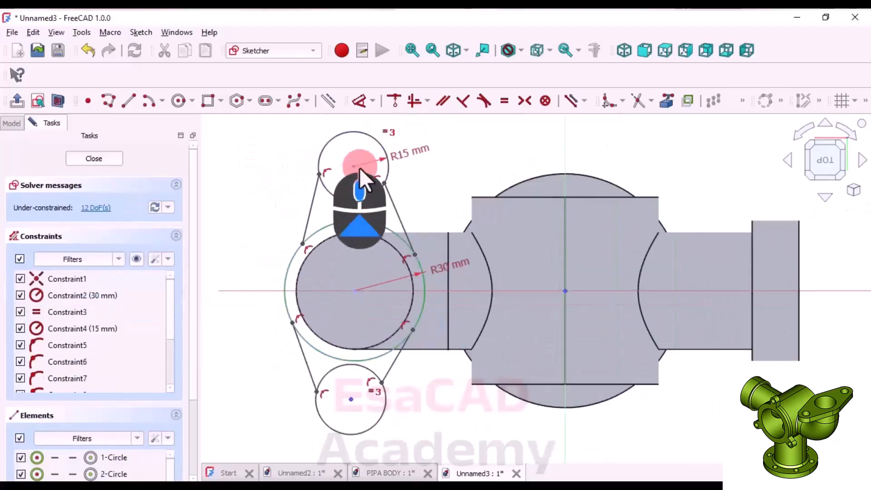
Make the two upper connecting lines tangent to the upper R15 circle, accepting the constraint substitutions.
scroll(356, 167, "up", 3)
scroll(344, 268, "down", 1)
left_click(344, 270)
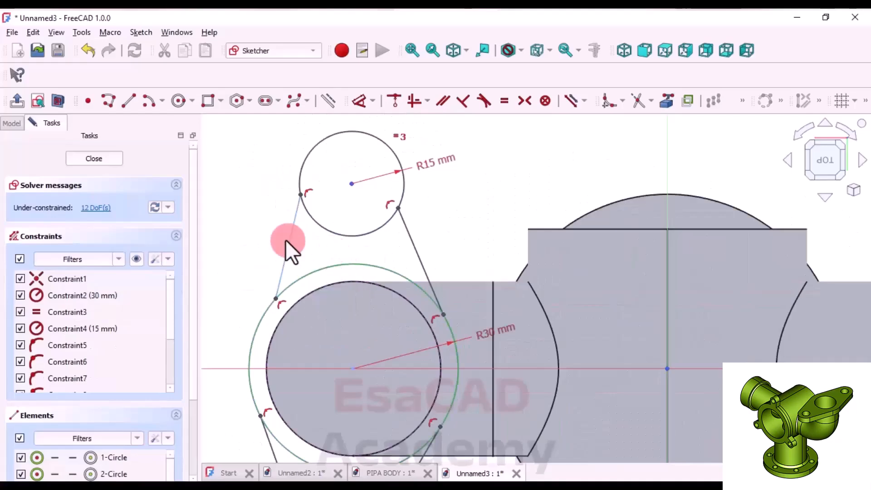
left_click(303, 167)
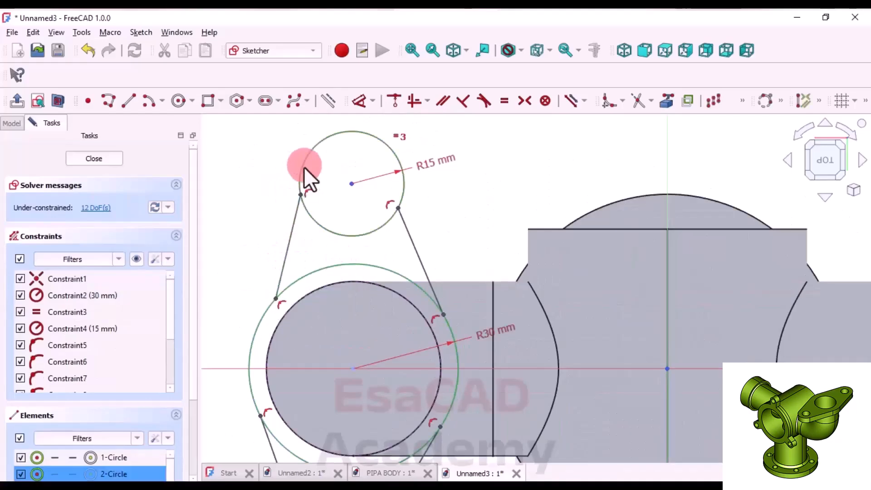
left_click(483, 100)
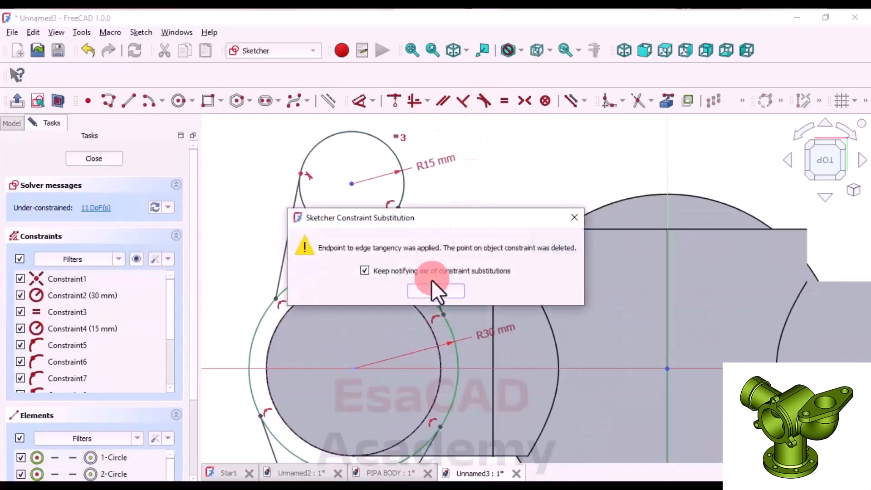
left_click(435, 291)
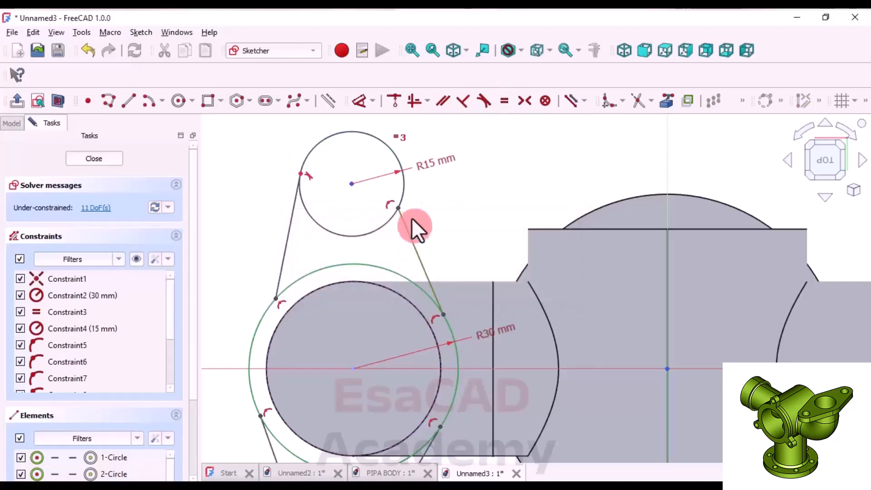
left_click(404, 193)
left_click(483, 107)
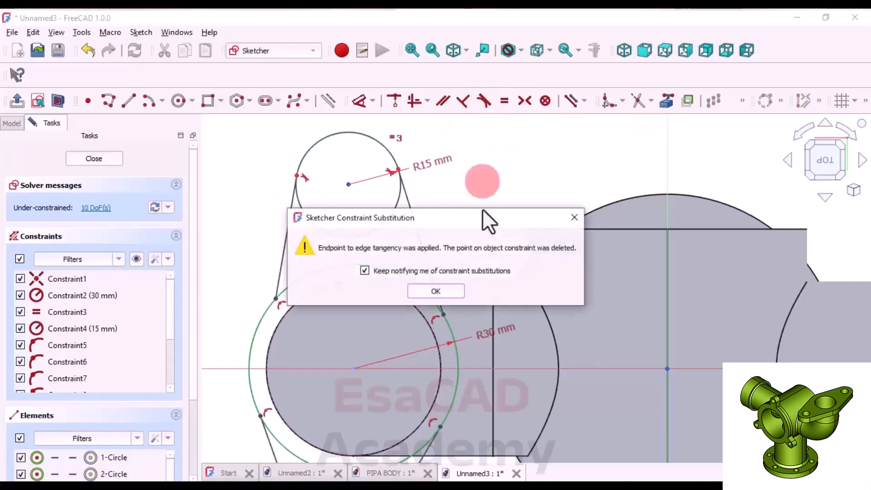
left_click(424, 288)
Make the two upper connecting lines tangent to the central R30 circle, accepting the constraint substitutions.
left_click(412, 282)
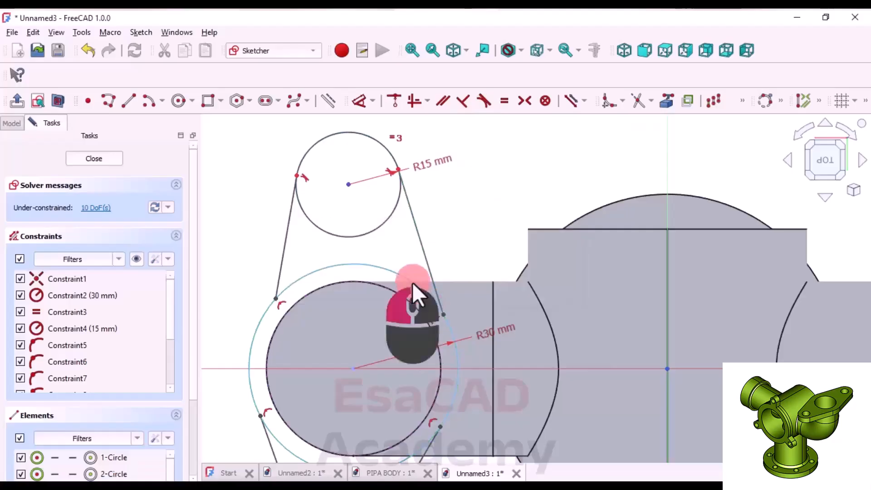
left_click(482, 101)
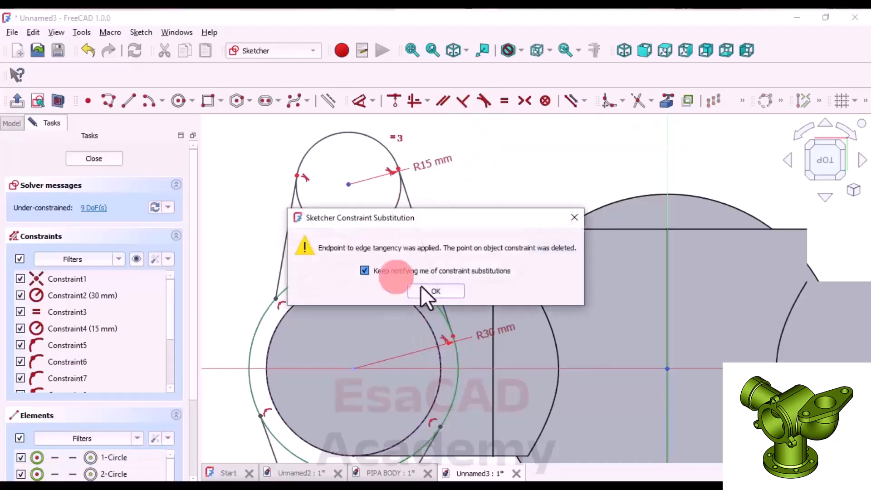
left_click(424, 288)
left_click(285, 258)
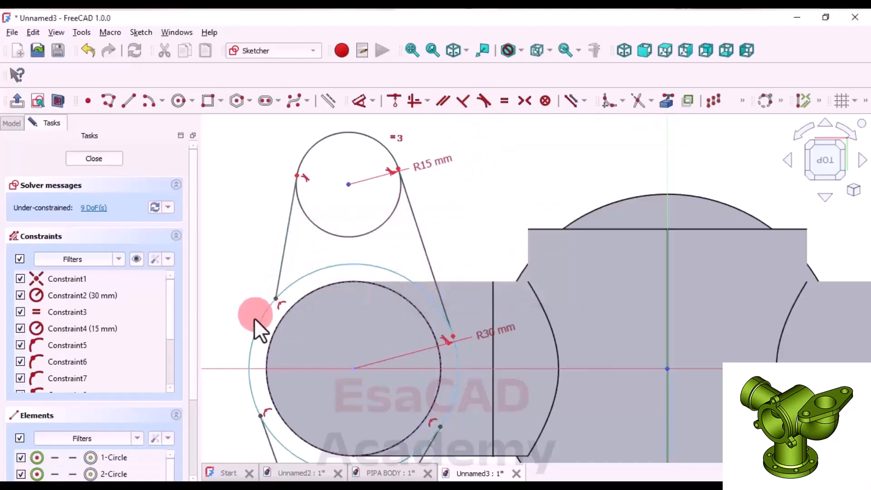
left_click(258, 325)
left_click(481, 102)
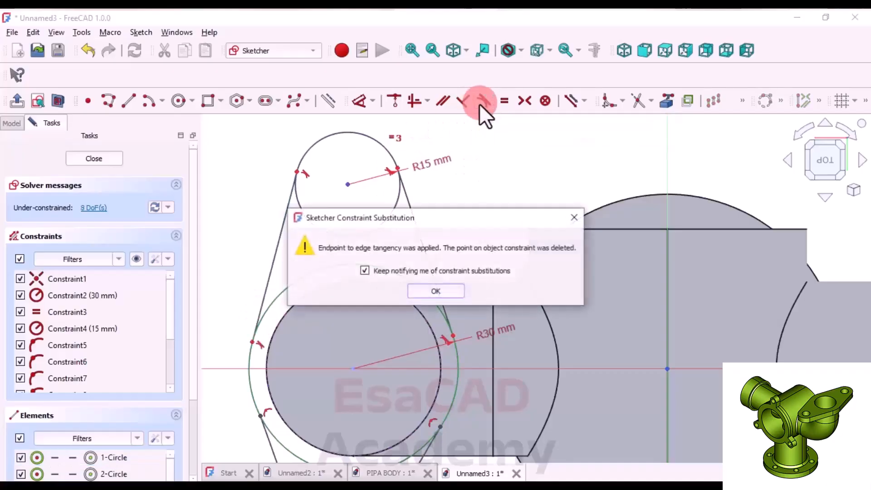
left_click(435, 290)
Make the two lower connecting lines tangent to the lower small circle, accepting the constraint substitutions.
scroll(442, 227, "down", 5)
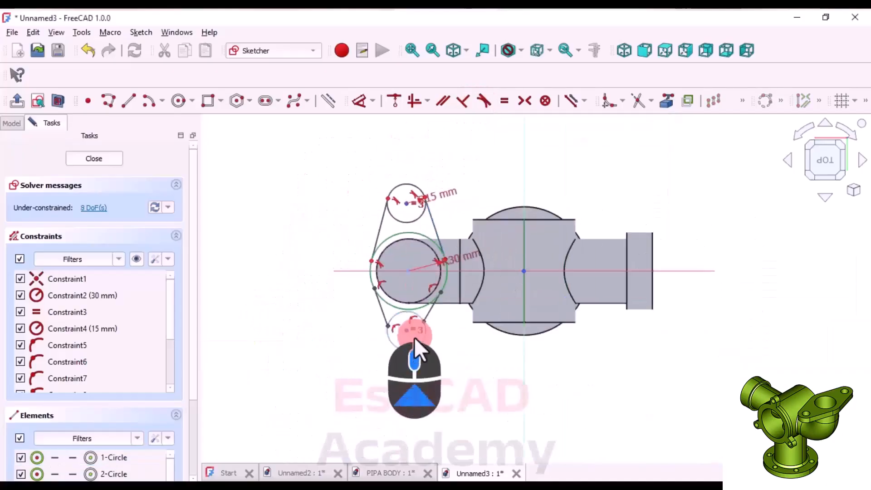
scroll(451, 317, "up", 6)
left_click(438, 281)
left_click(429, 334)
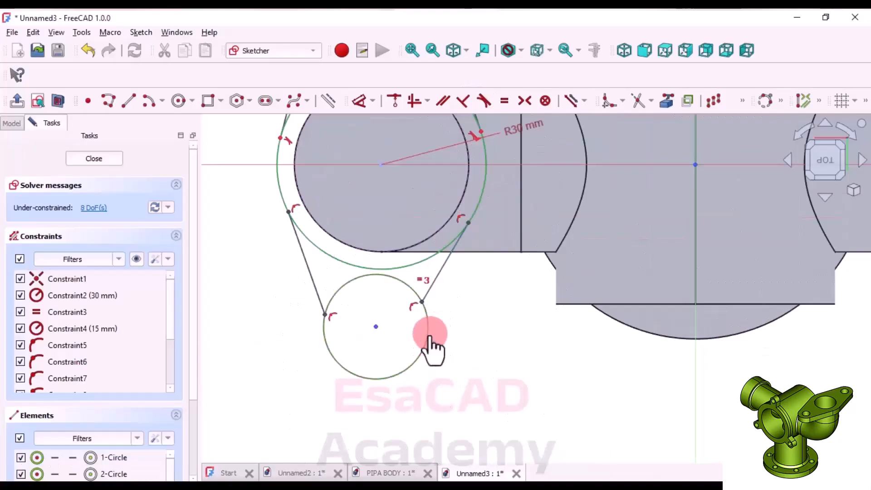
left_click(467, 154)
left_click(484, 102)
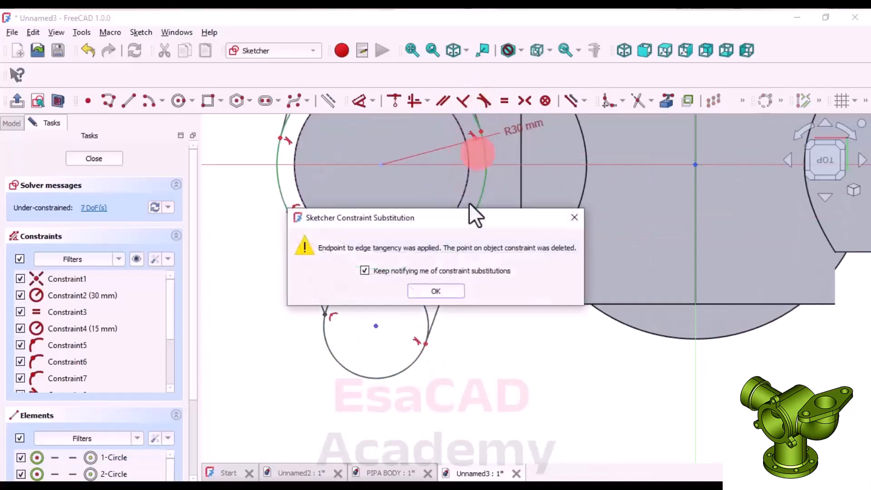
left_click(436, 291)
left_click(322, 346)
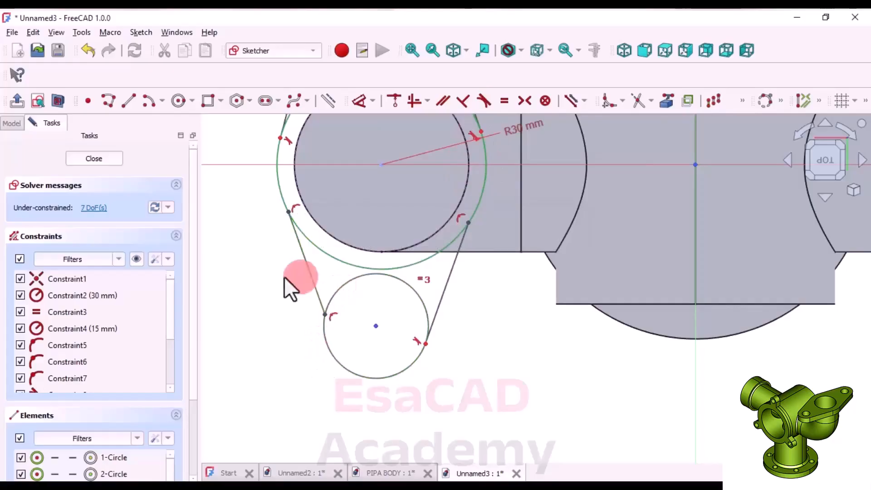
left_click(328, 348)
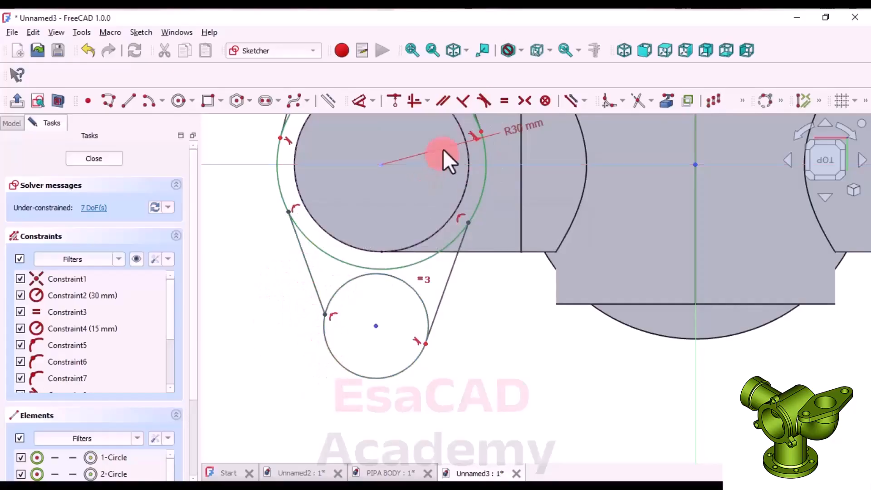
left_click(482, 105)
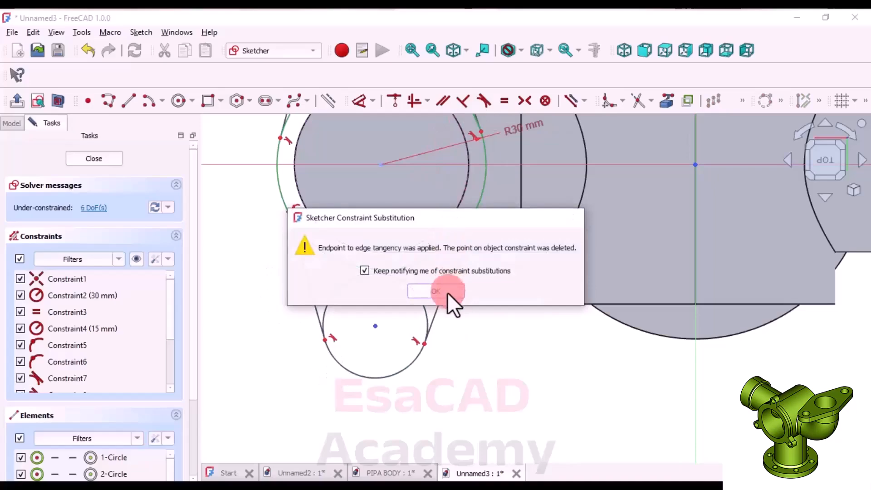
left_click(435, 291)
Make the two lower connecting lines tangent to the central R30 circle, accepting the constraint substitutions.
left_click(320, 280)
left_click(283, 189)
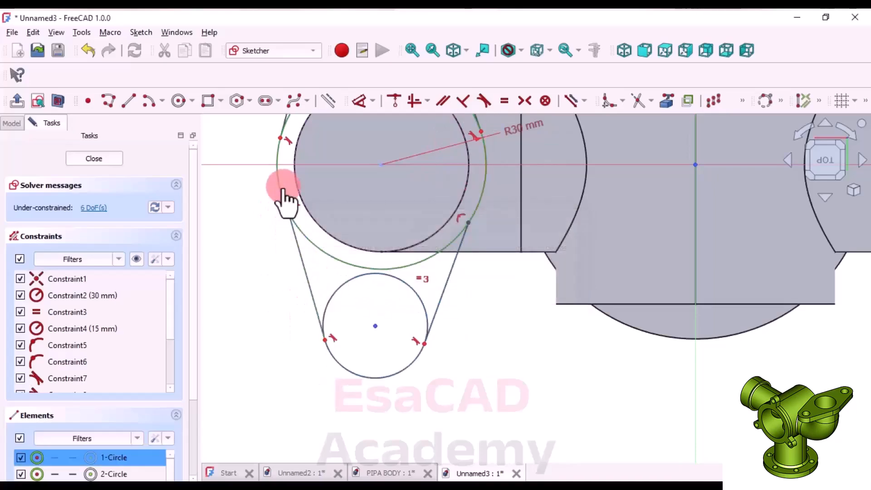
left_click(485, 102)
left_click(431, 291)
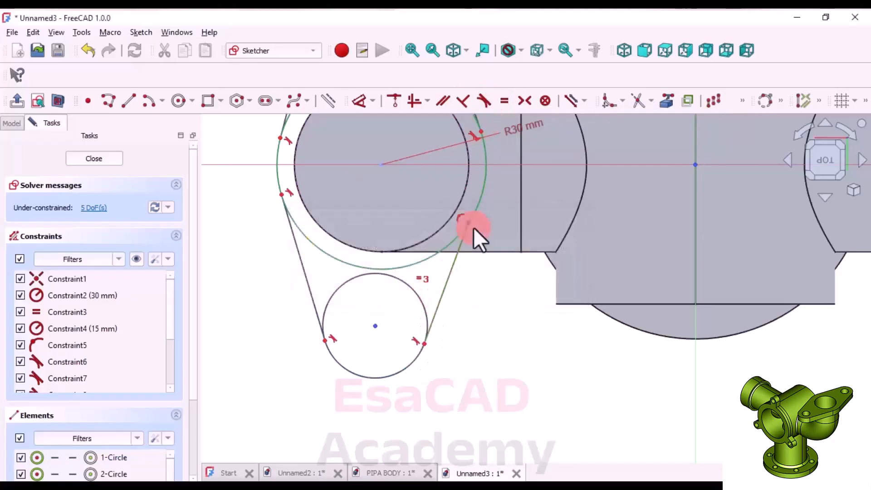
left_click(481, 196)
left_click(488, 104)
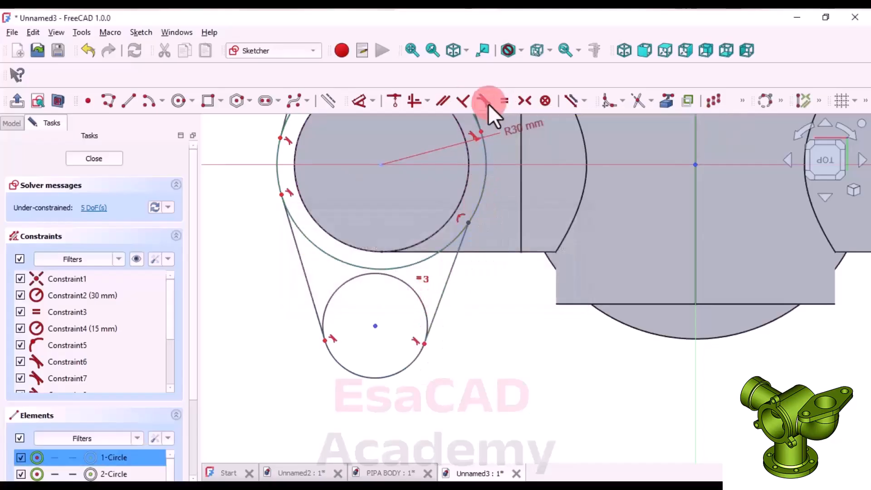
left_click(430, 289)
Try a coincident constraint between the upper small circle's centre and the R30 circle's centre, and undo it.
scroll(383, 367, "down", 4)
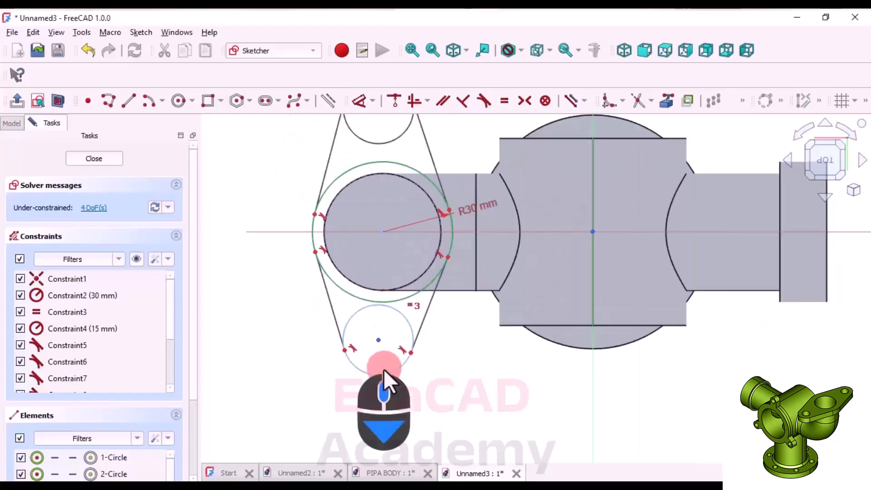
scroll(377, 246, "up", 3)
scroll(377, 246, "down", 2)
scroll(393, 211, "up", 2)
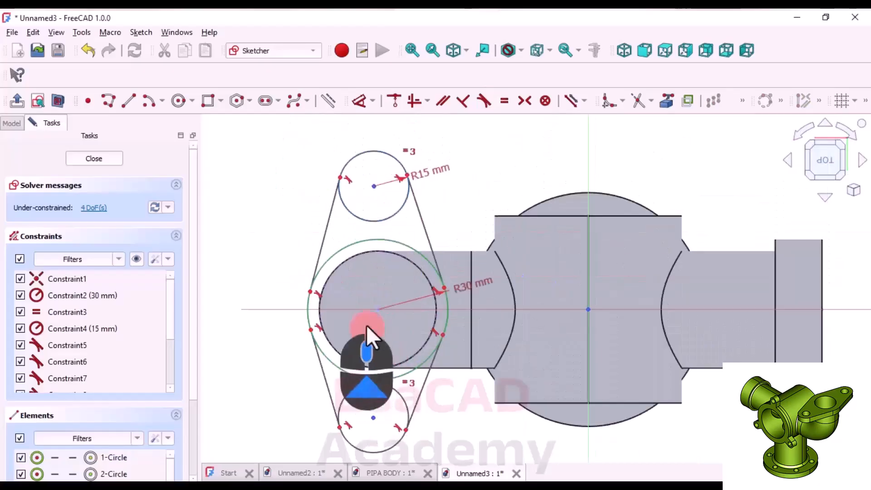
mouse_move(374, 186)
left_mouse_down()
mouse_move(402, 191)
mouse_move(366, 190)
mouse_move(376, 191)
left_mouse_up()
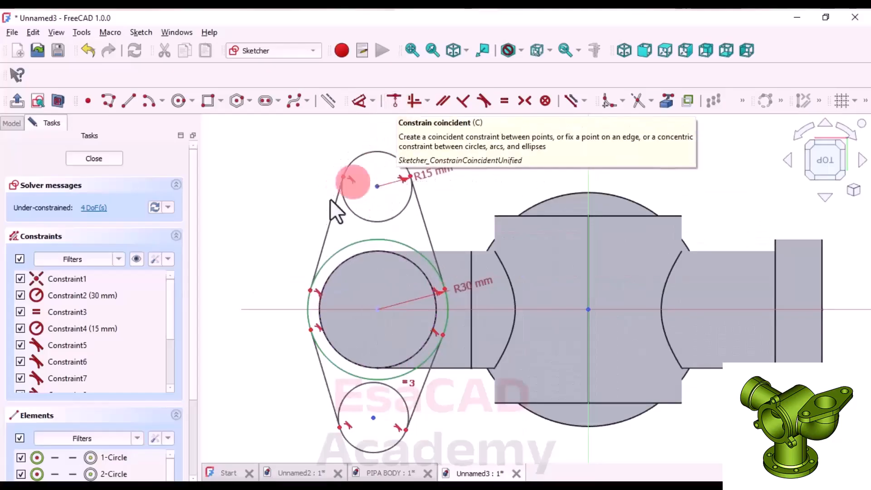
left_click(373, 192)
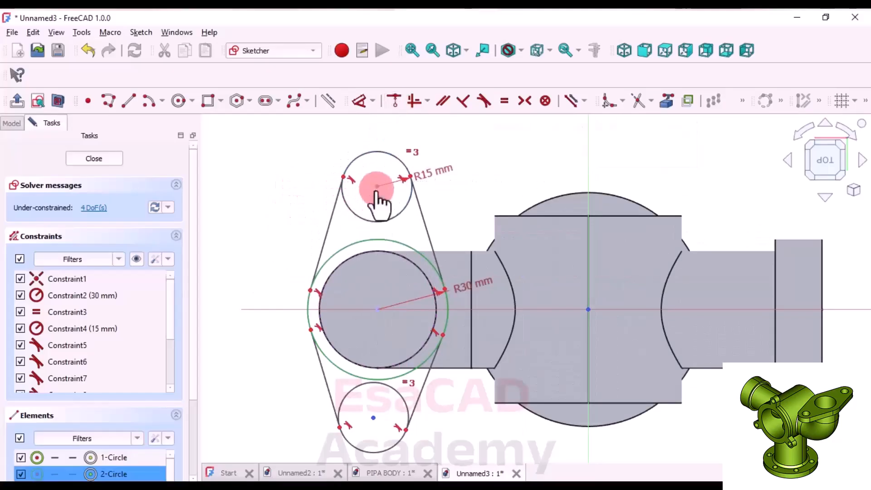
left_click(376, 309)
left_click(392, 100)
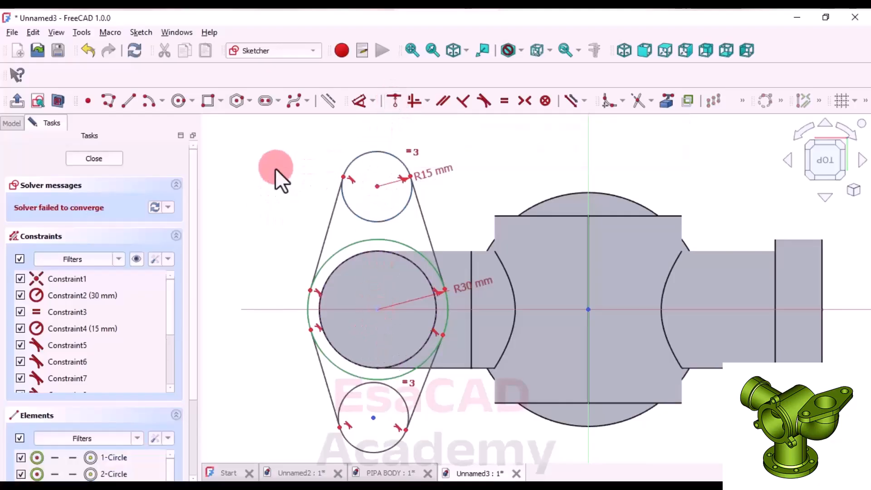
key("ctrl+z")
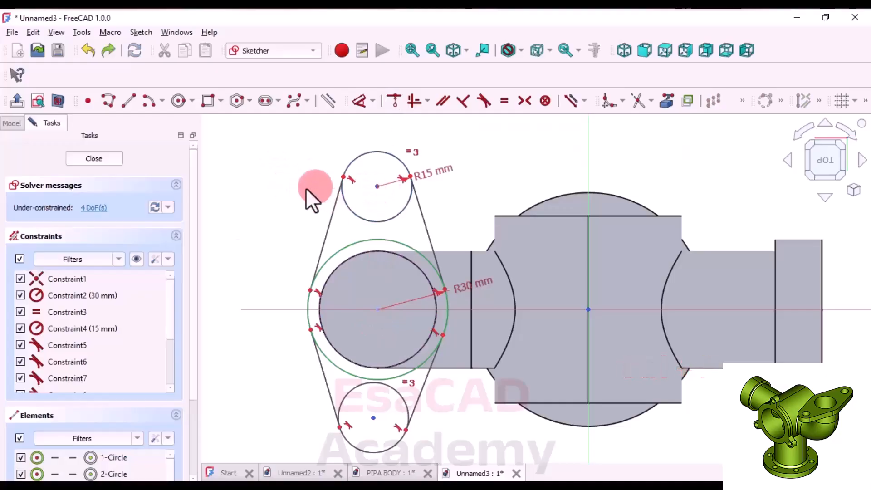
Check the hole spacing in the reference drawing Sweep.jpg and set the vertical distance between the small circles' centres to 100 mm.
mouse_move(377, 191)
left_mouse_down()
mouse_move(351, 188)
mouse_move(382, 186)
left_mouse_up()
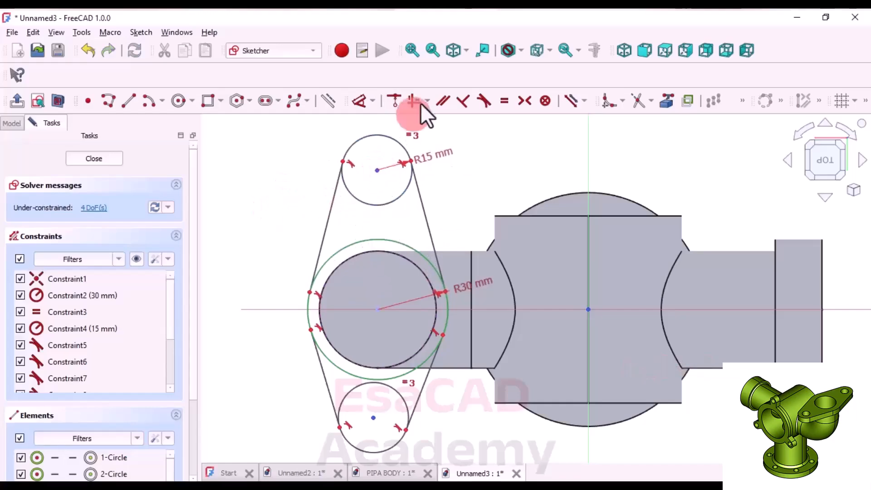
left_click(341, 7)
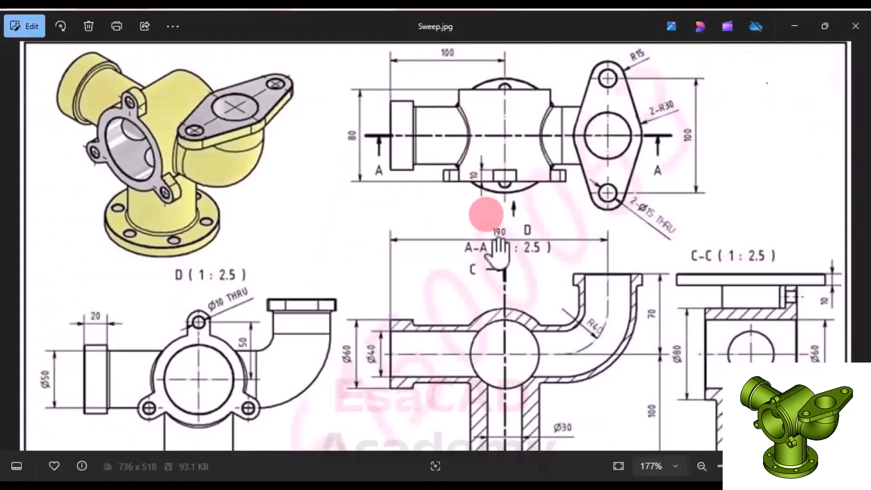
scroll(510, 292, "down", 2)
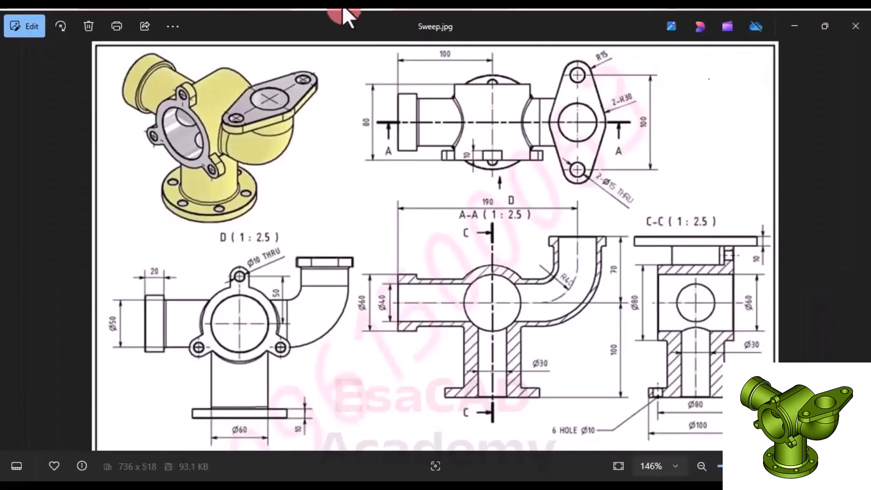
left_click(415, 8)
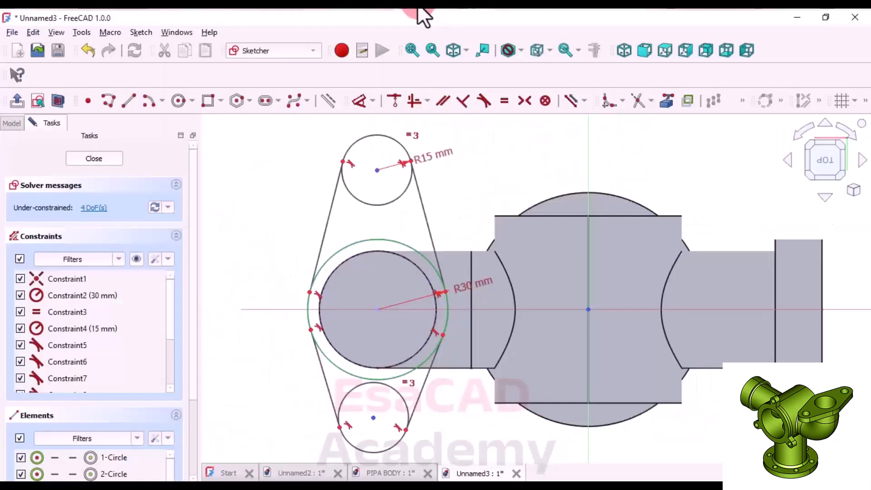
left_click(366, 99)
left_click(377, 170)
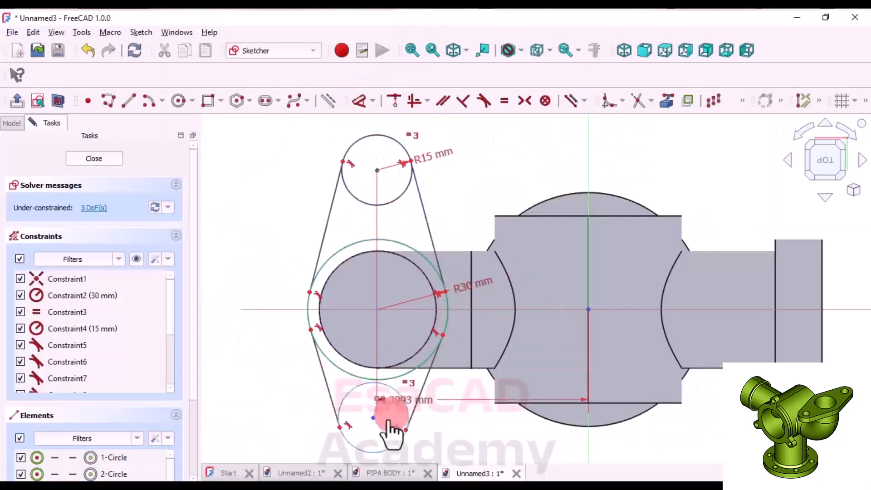
left_click(374, 417)
left_click(258, 287)
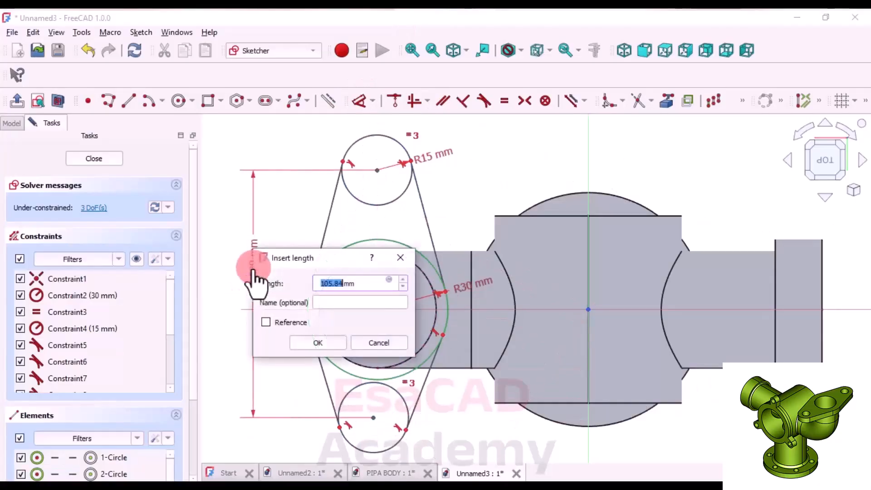
type("100")
key("Return")
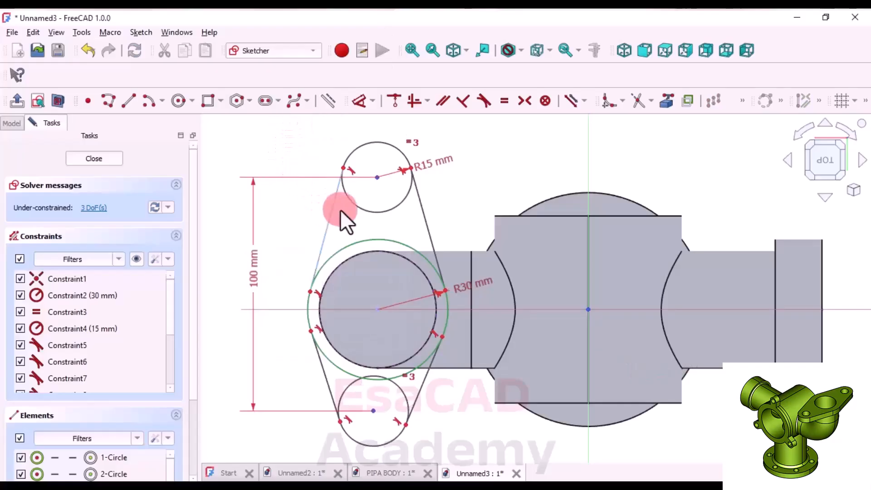
Make the centres of the upper and lower small circles symmetric about the centre of the R30 circle.
mouse_move(373, 189)
left_mouse_down()
mouse_move(382, 222)
mouse_move(430, 179)
mouse_move(375, 184)
mouse_move(373, 166)
left_mouse_up()
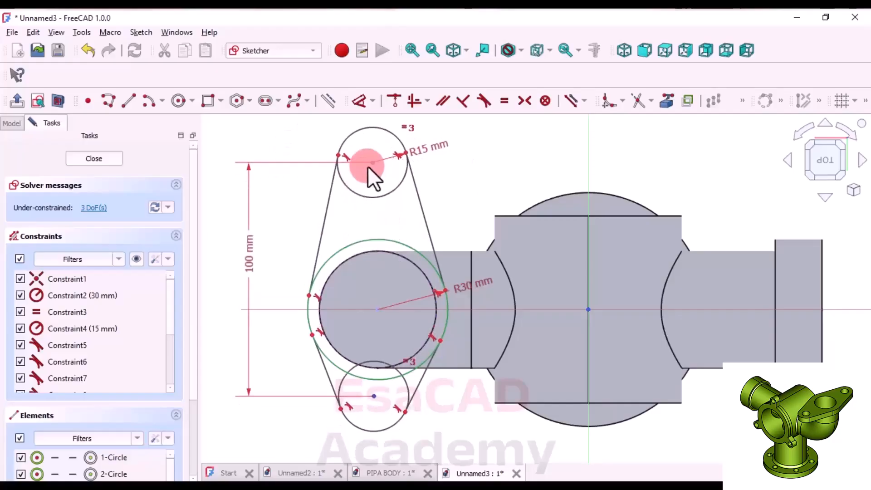
left_click(371, 386)
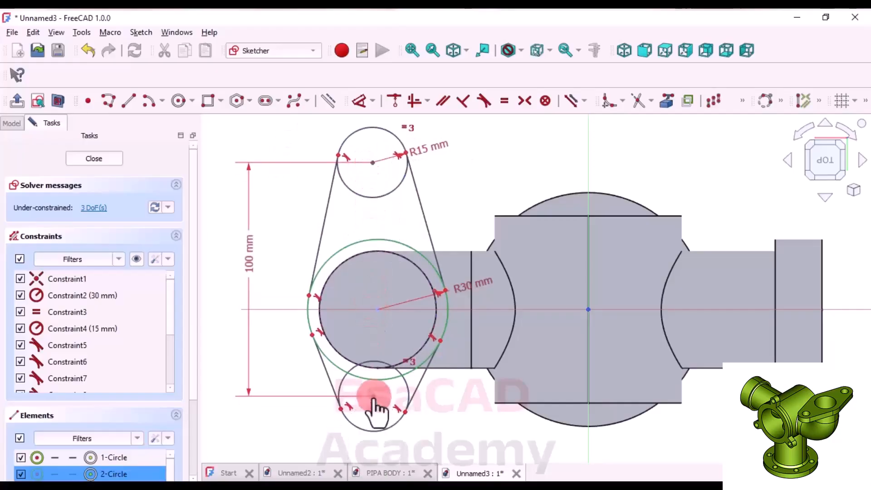
left_click(376, 319)
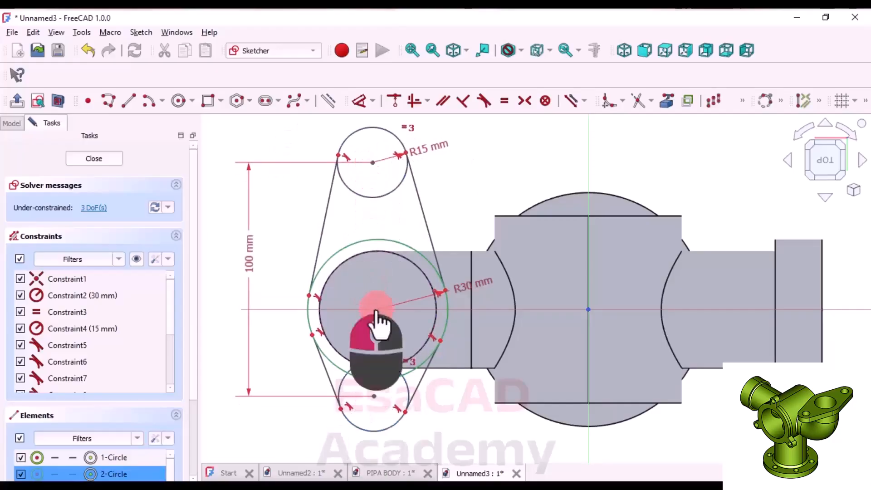
left_click(521, 100)
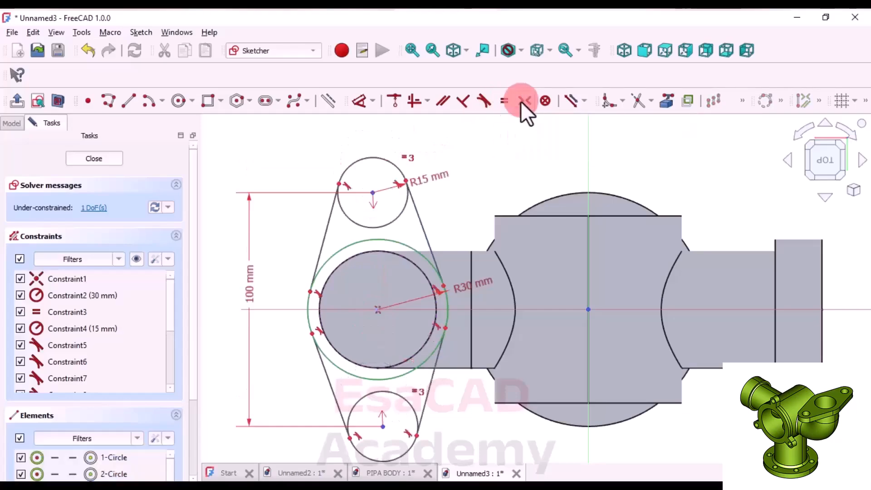
Move the upper small circle nearly above the R30 circle and constrain their centres vertically.
left_click(483, 157)
mouse_move(370, 195)
left_mouse_down()
mouse_move(385, 214)
mouse_move(359, 188)
mouse_move(346, 193)
mouse_move(366, 182)
mouse_move(386, 186)
mouse_move(379, 191)
left_mouse_up()
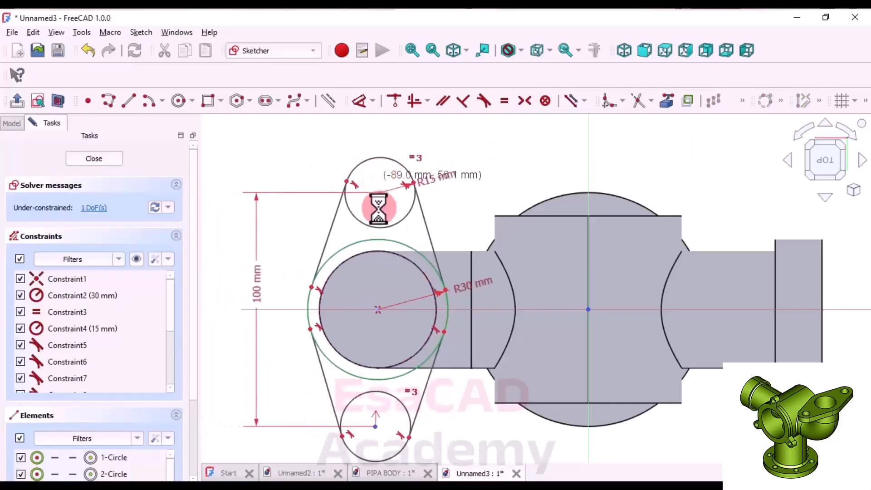
left_click(380, 195)
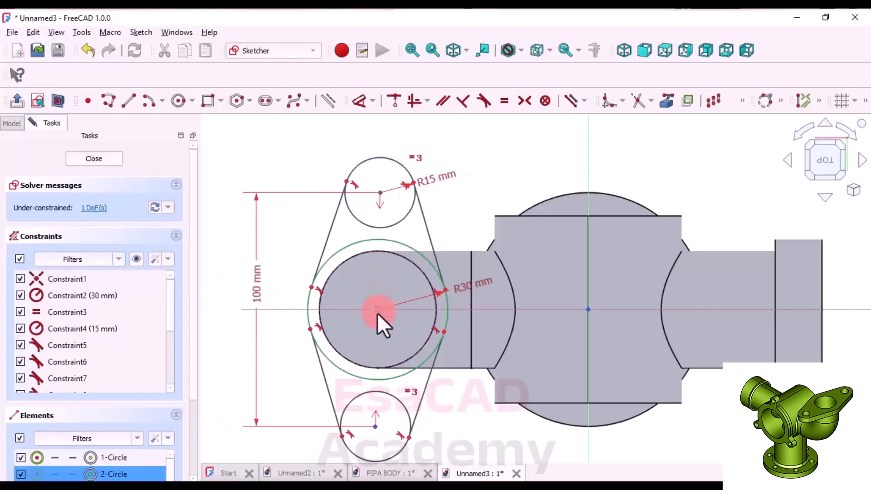
left_click(376, 311)
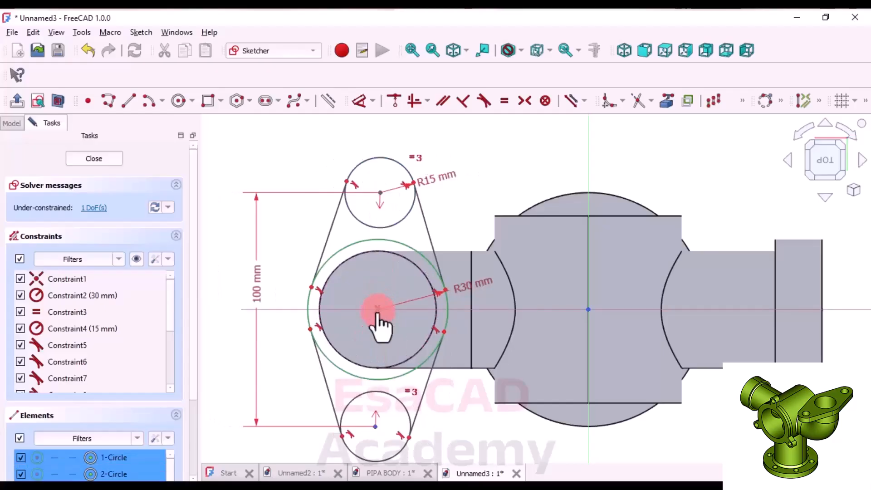
left_click(413, 104)
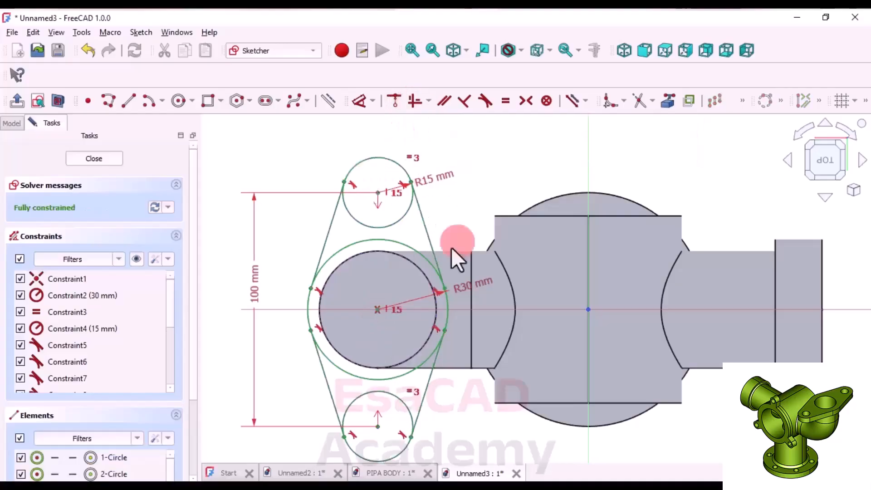
Trim the inner portions of both small circles and the upper and lower arcs of the R30 circle to leave only the flange outline.
scroll(389, 254, "up", 1)
scroll(443, 260, "up", 1)
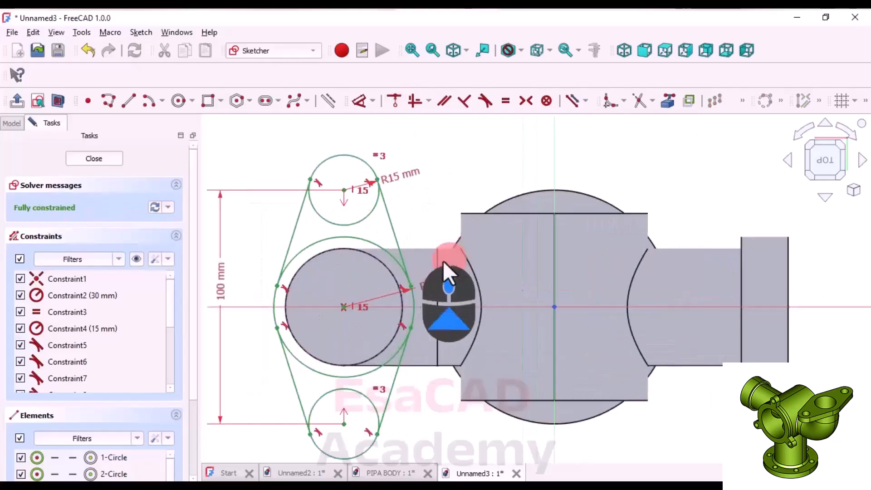
scroll(344, 211, "up", 1)
scroll(343, 211, "down", 1)
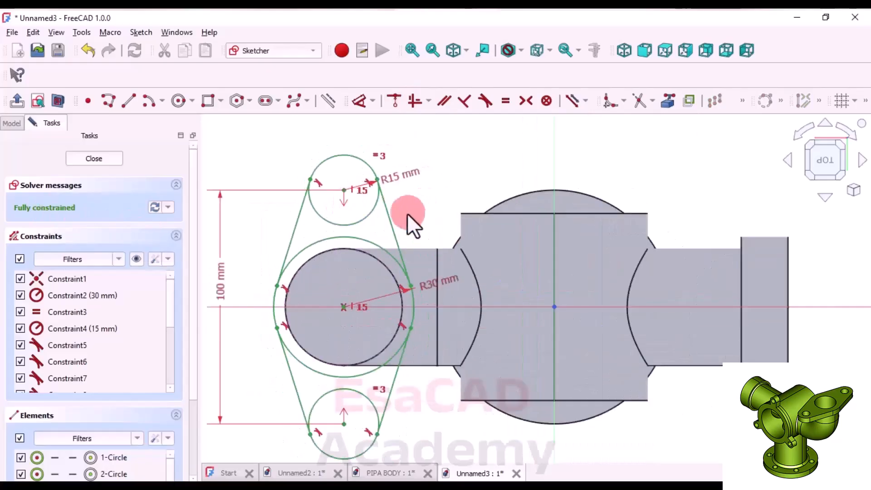
left_click(637, 101)
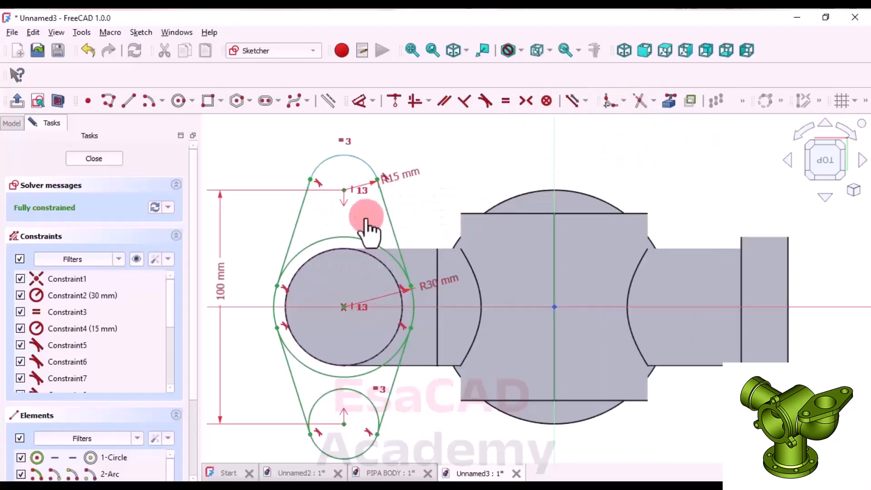
left_click(360, 390)
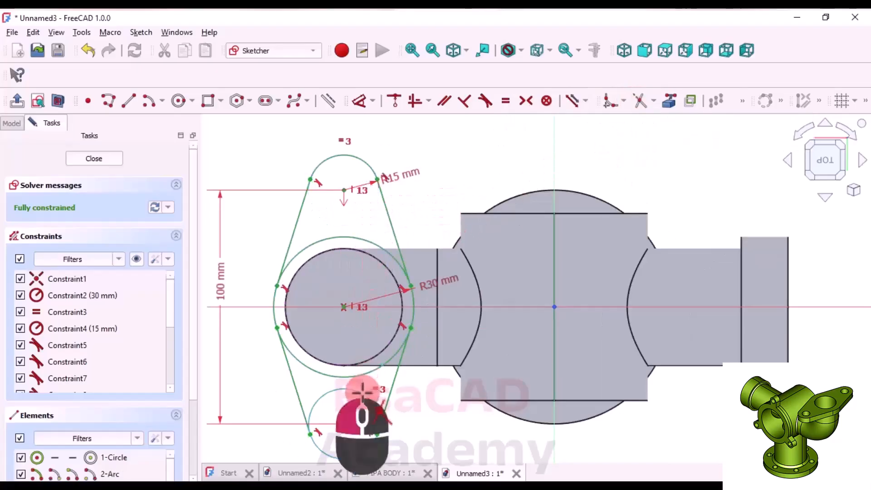
left_click(369, 373)
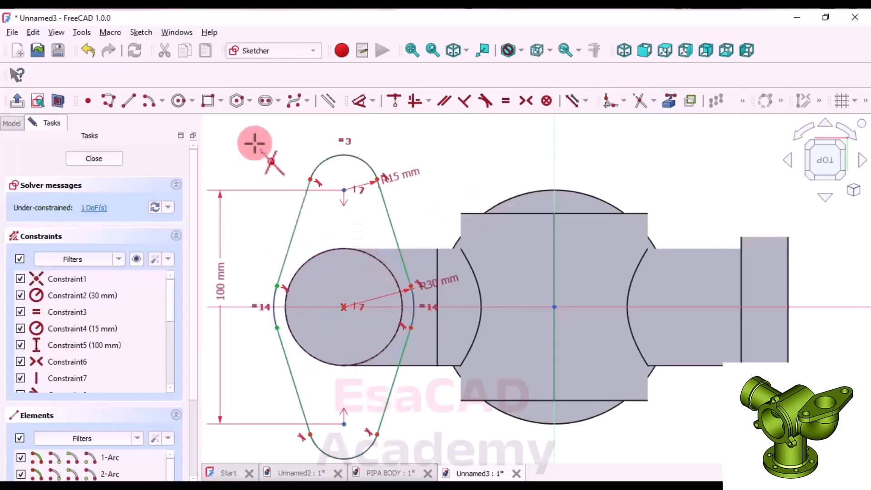
Test the trimmed outline's arcs, centres and lower-left line by moving them to locate the remaining degree of freedom.
left_click(333, 157)
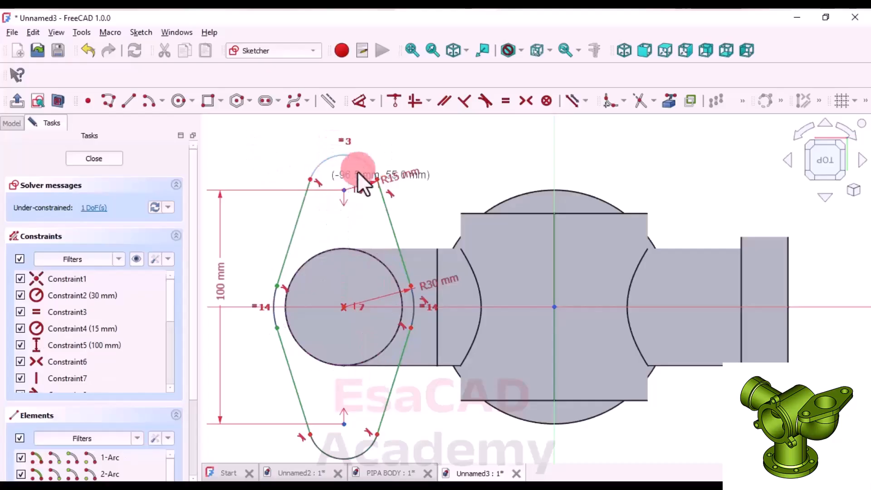
mouse_move(343, 191)
left_mouse_down()
mouse_move(354, 196)
mouse_move(345, 200)
left_mouse_up()
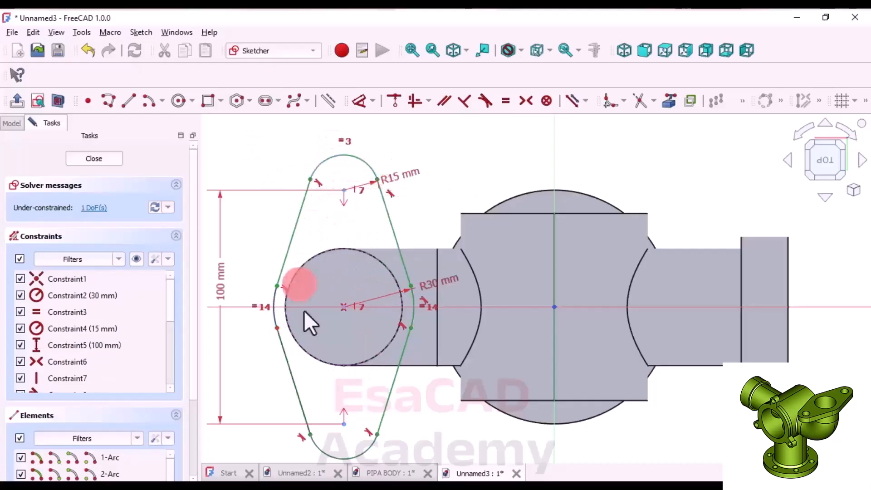
scroll(311, 417, "up", 1)
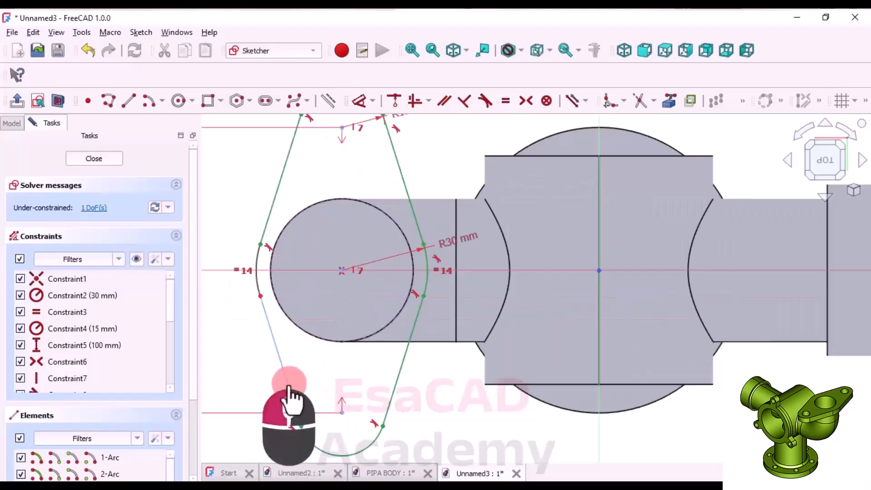
left_click_drag(278, 377, 283, 385)
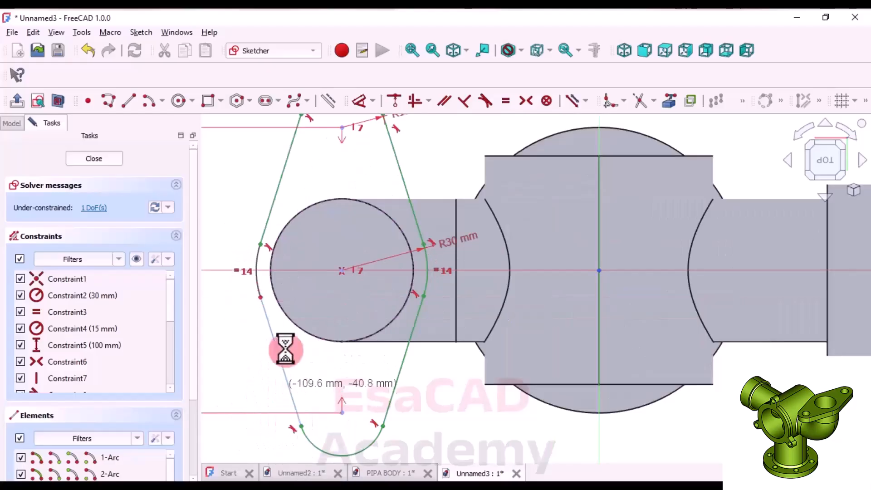
scroll(371, 351, "down", 2)
scroll(265, 355, "up", 2)
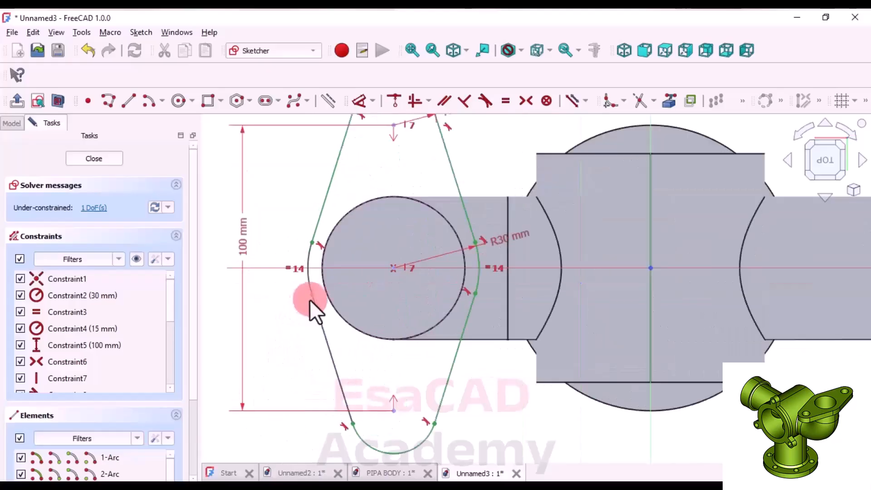
left_click(316, 323)
mouse_move(316, 320)
left_mouse_down()
mouse_move(310, 296)
mouse_move(315, 307)
left_mouse_up()
mouse_move(308, 290)
left_mouse_down()
mouse_move(313, 299)
mouse_move(316, 233)
left_mouse_up()
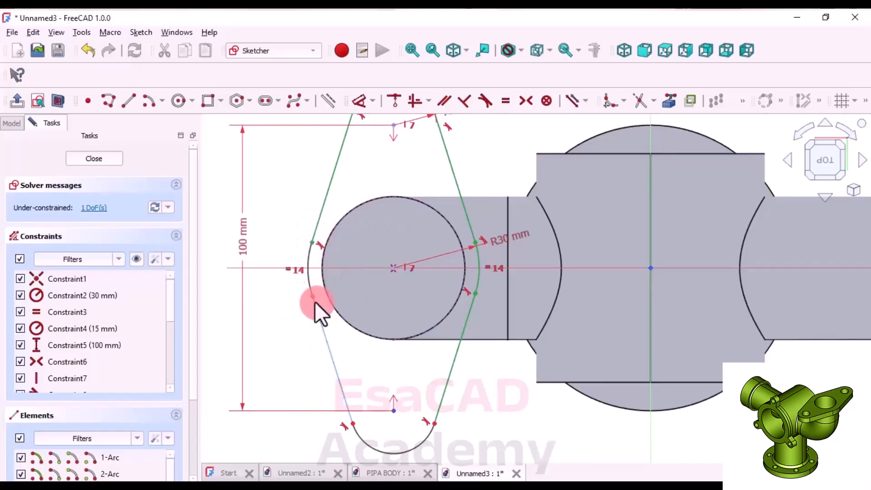
left_click_drag(315, 300, 315, 309)
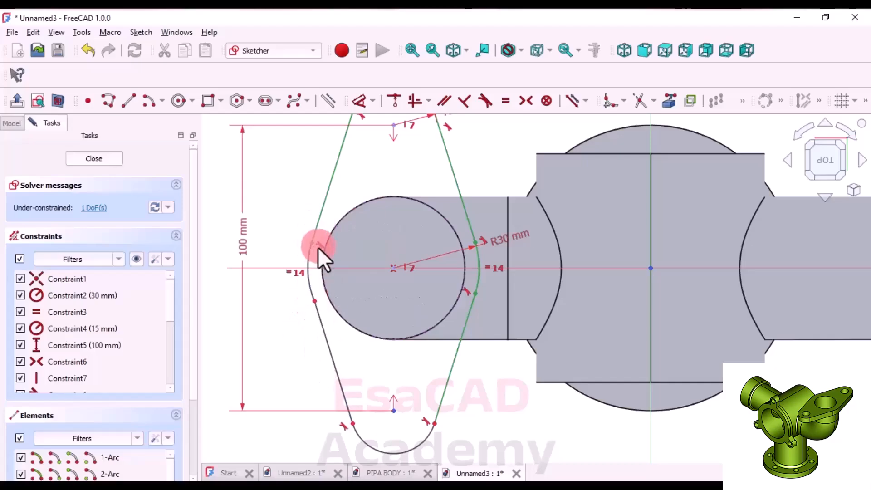
Make the lower-left connecting line tangent to the left R30 arc, accepting the constraint substitution.
left_click(309, 282)
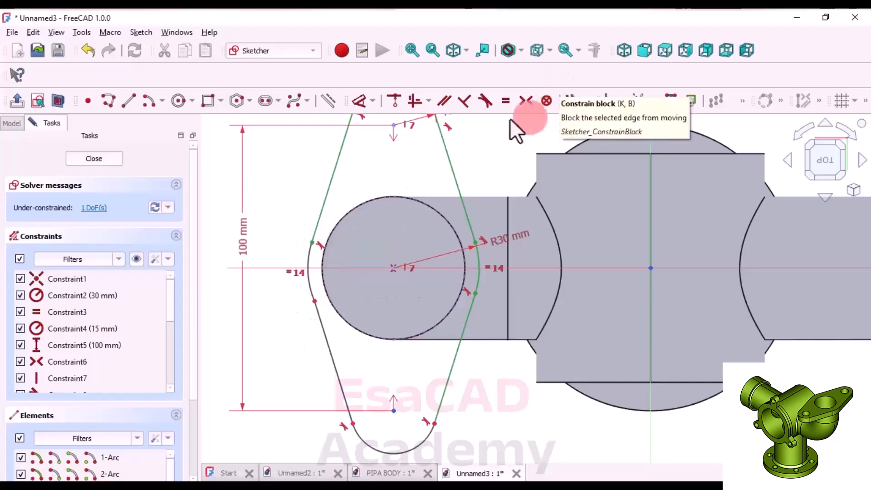
left_click(485, 101)
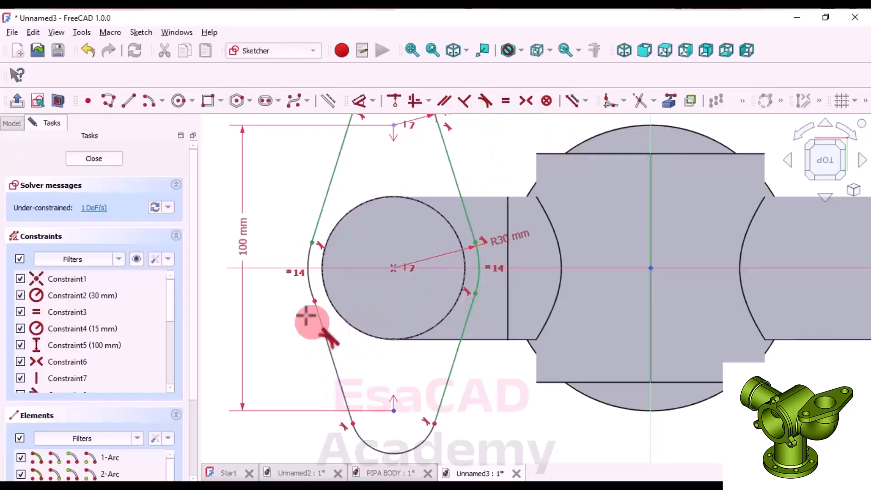
left_click(302, 285)
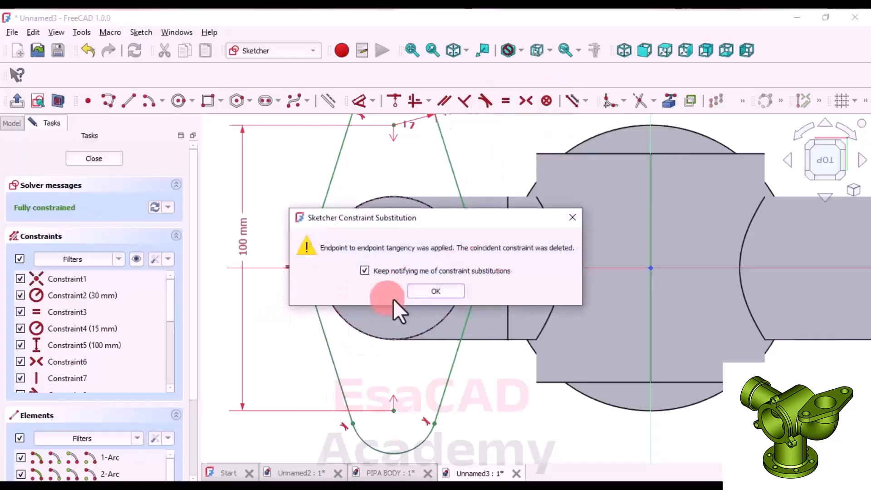
left_click(438, 290)
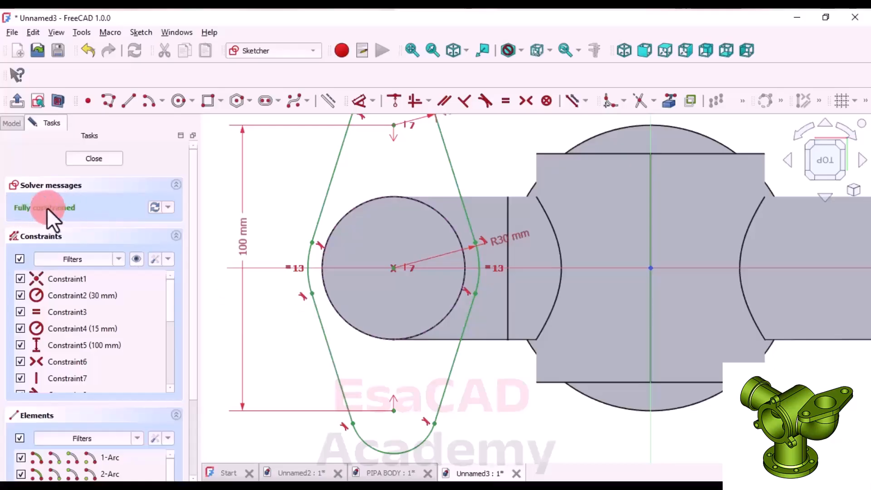
Close the flange sketch and pad it 10 mm in the reversed direction.
left_click(93, 158)
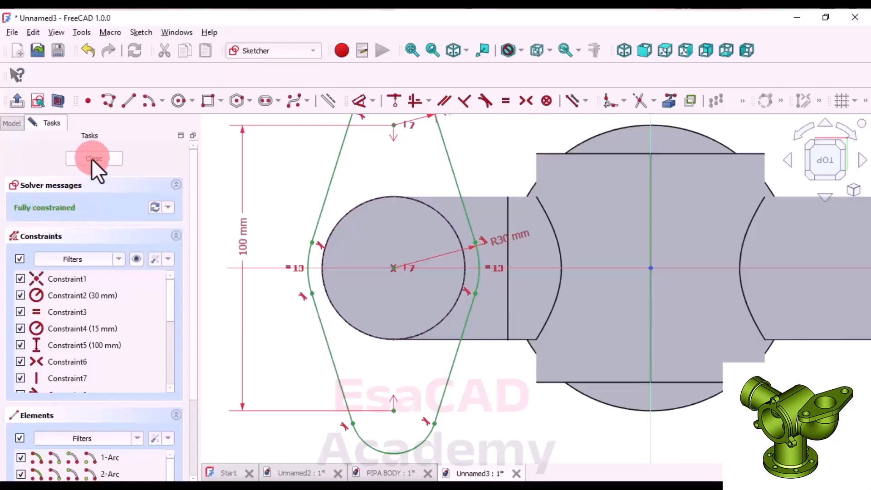
scroll(360, 281, "down", 2)
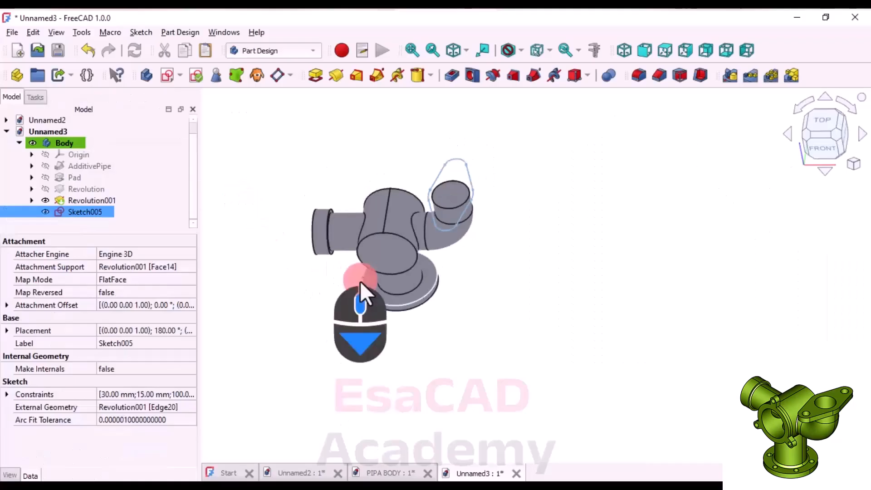
scroll(374, 156, "up", 2)
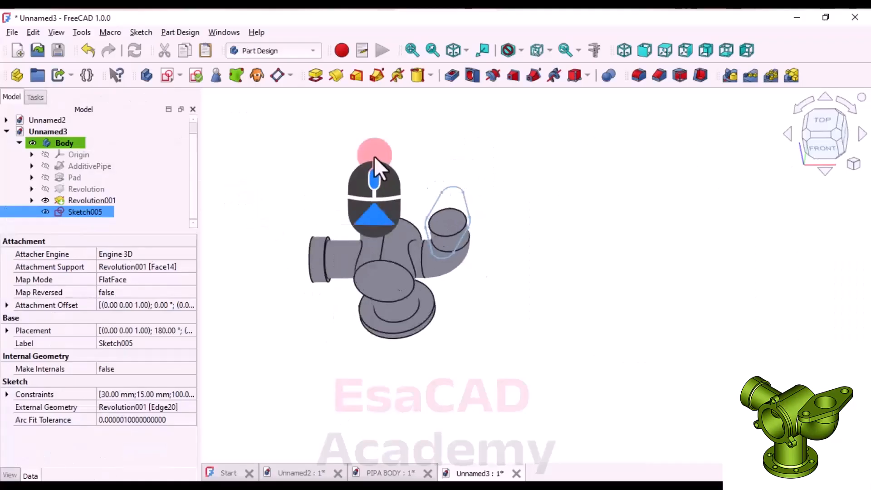
left_click(313, 76)
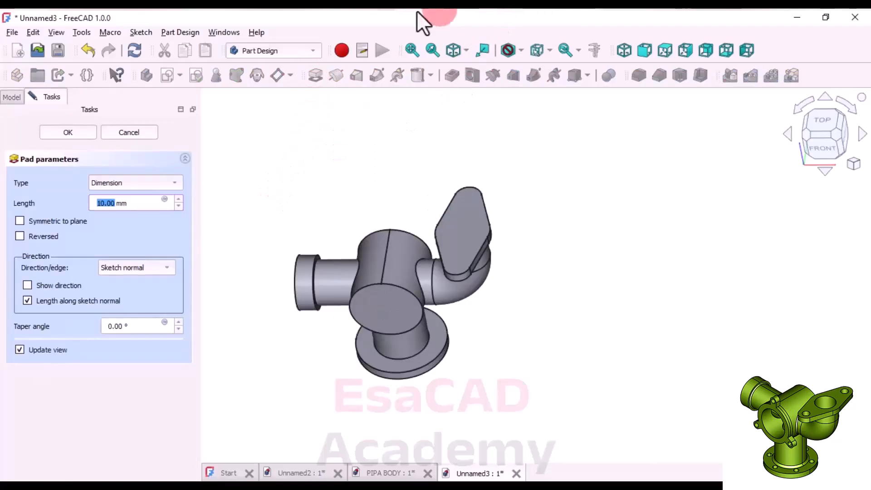
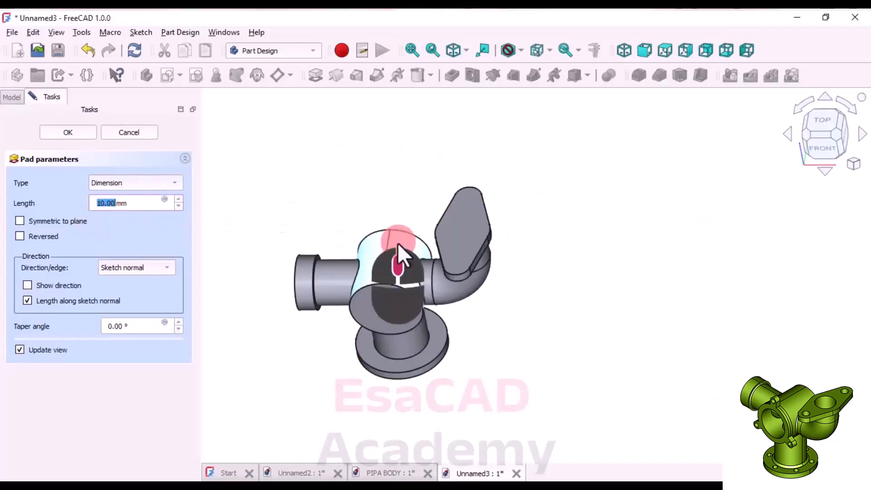
middle_click_drag(398, 243, 309, 195)
left_click(20, 240)
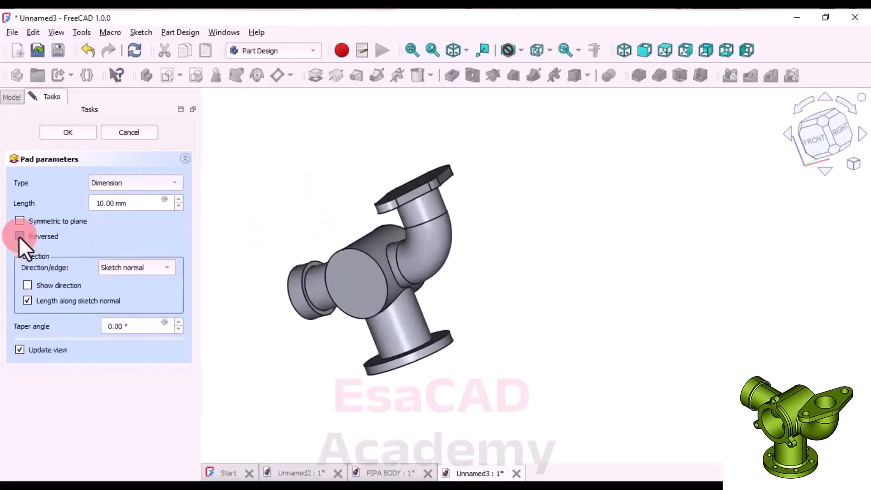
left_click(19, 236)
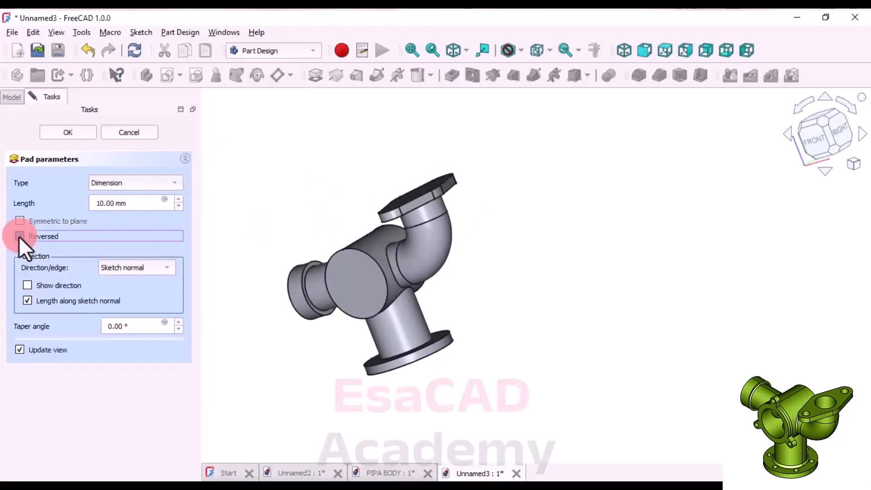
left_click(18, 235)
left_click(18, 236)
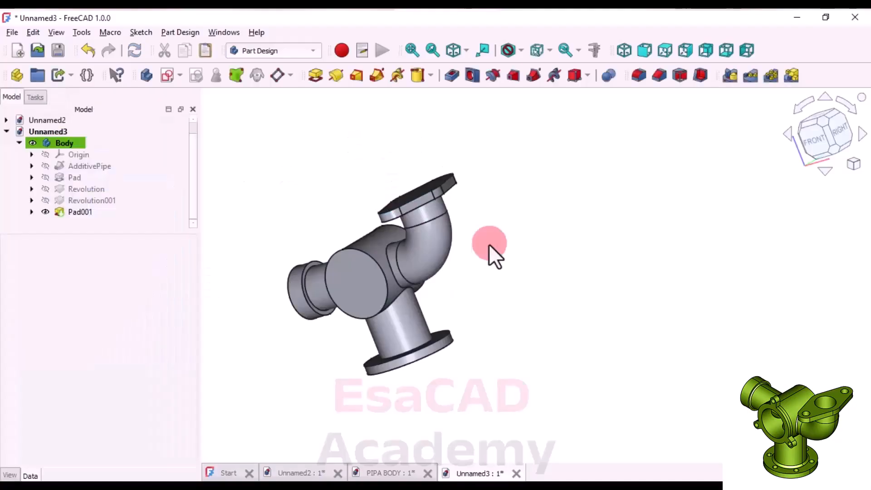
Check the flange holes in the reference drawing Sweep.jpg and start a new sketch on the flange's top face.
middle_click_drag(410, 241, 543, 255)
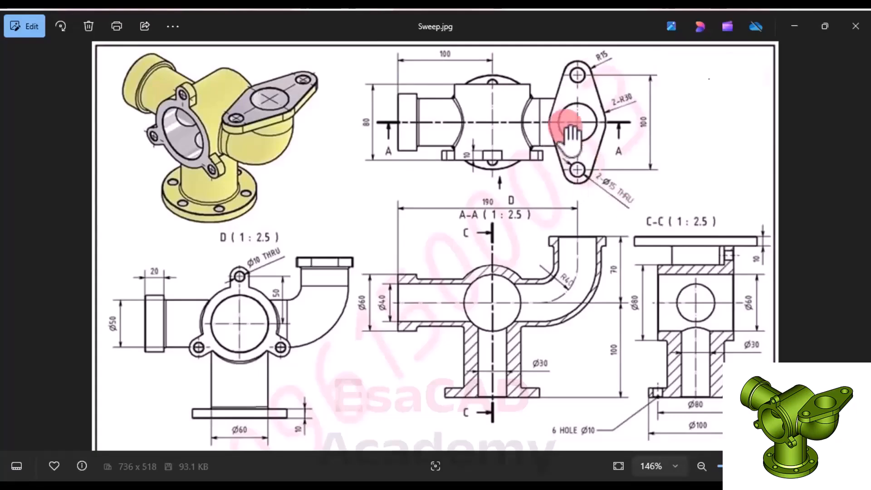
left_click(422, 9)
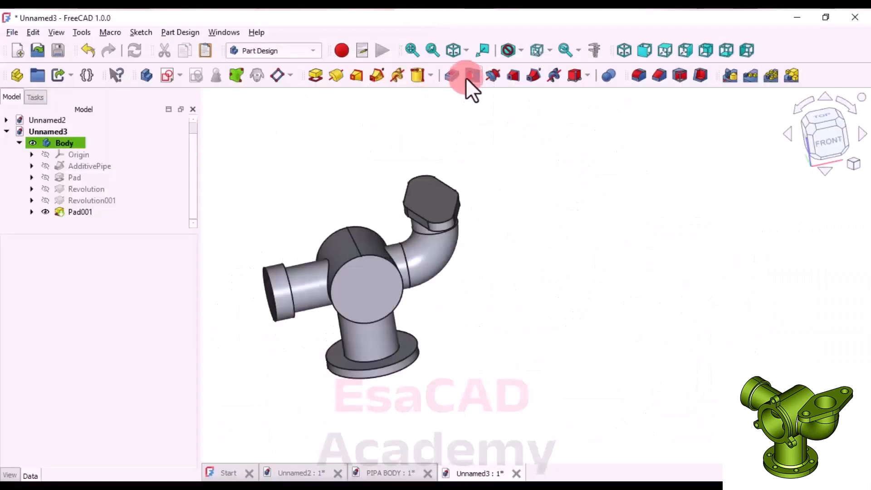
left_click(543, 235)
left_click(425, 200)
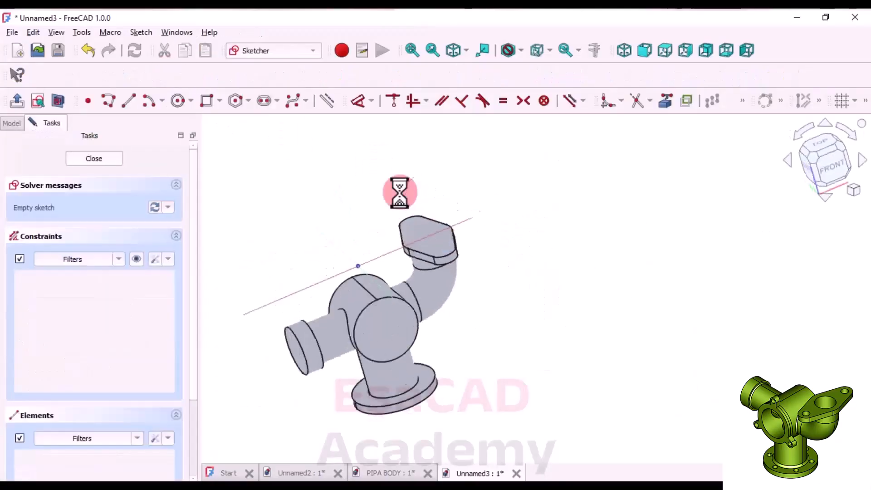
scroll(526, 271, "down", 3)
scroll(594, 301, "up", 5)
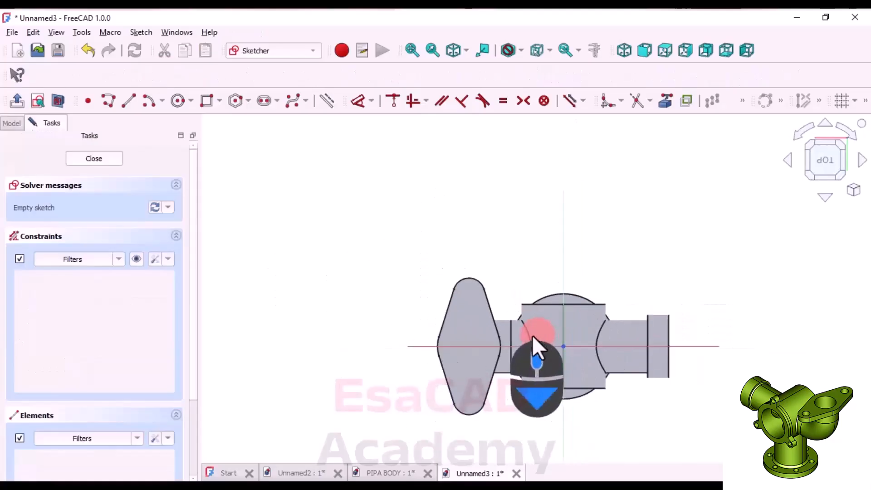
Reference the two rounded end arcs of the flange as external geometry in the sketch.
left_click(178, 99)
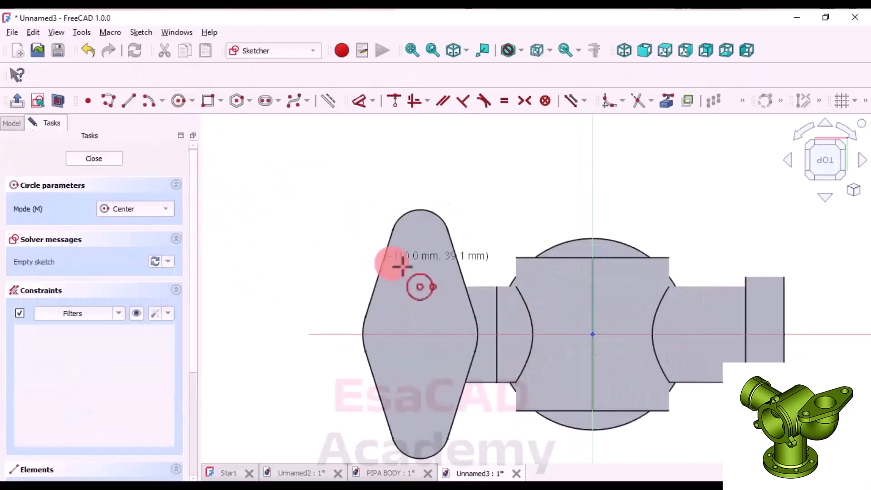
scroll(294, 179, "down", 3)
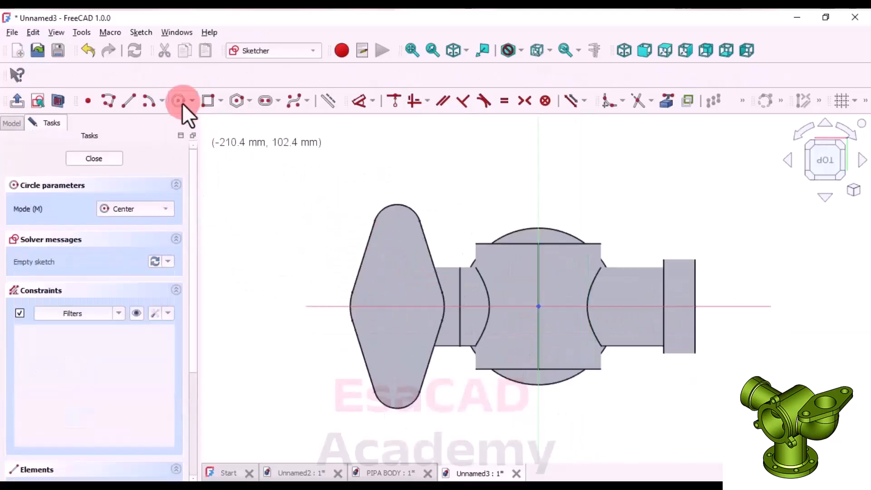
scroll(406, 253, "up", 2)
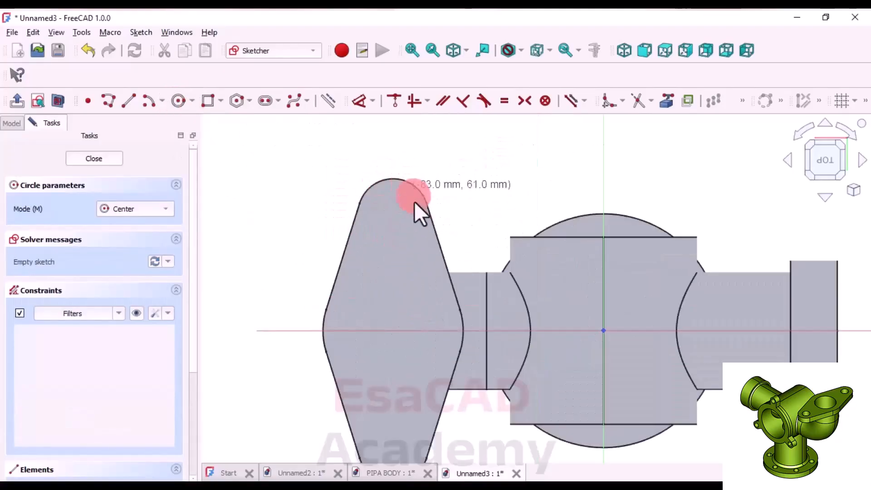
left_click(667, 100)
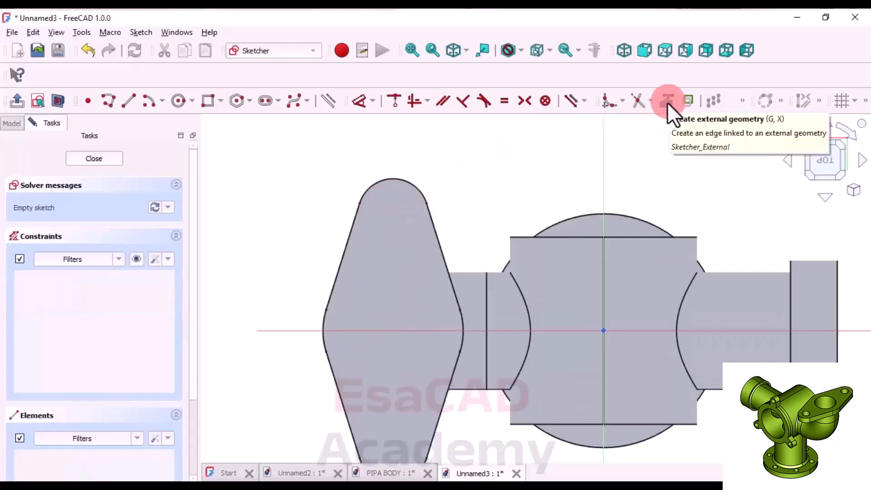
left_click(399, 180)
scroll(395, 170, "down", 2)
left_click(385, 374)
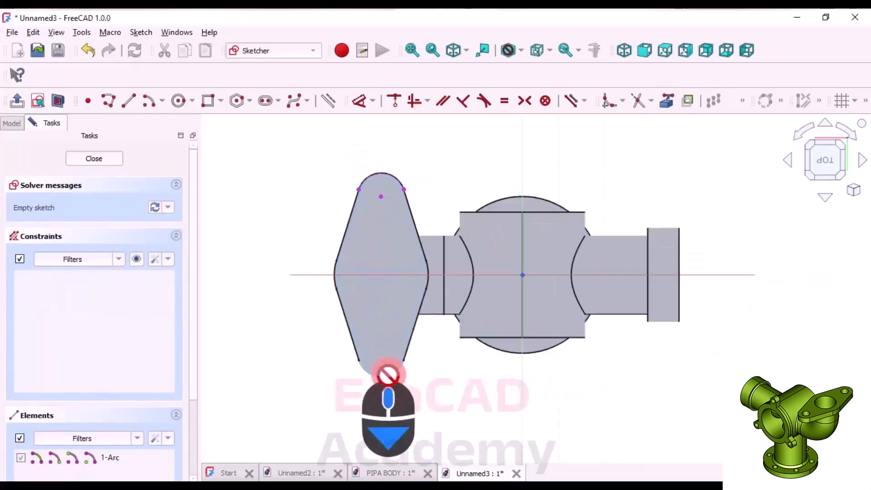
scroll(327, 196, "up", 1)
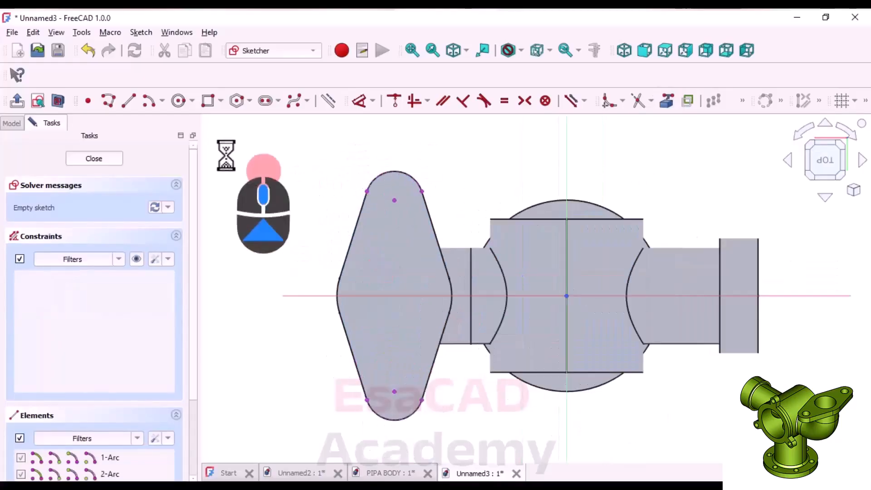
Draw one circle at the centre of each referenced end arc on the flange, and close the sketch.
left_click(177, 102)
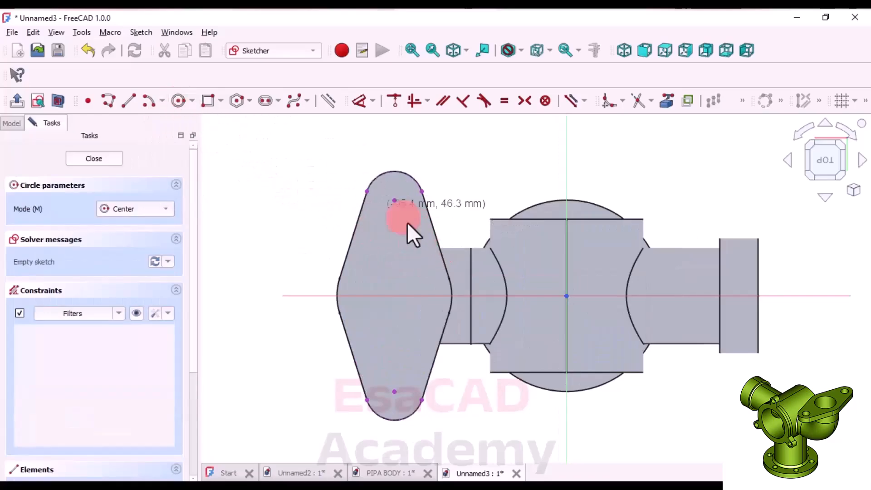
left_click(394, 200)
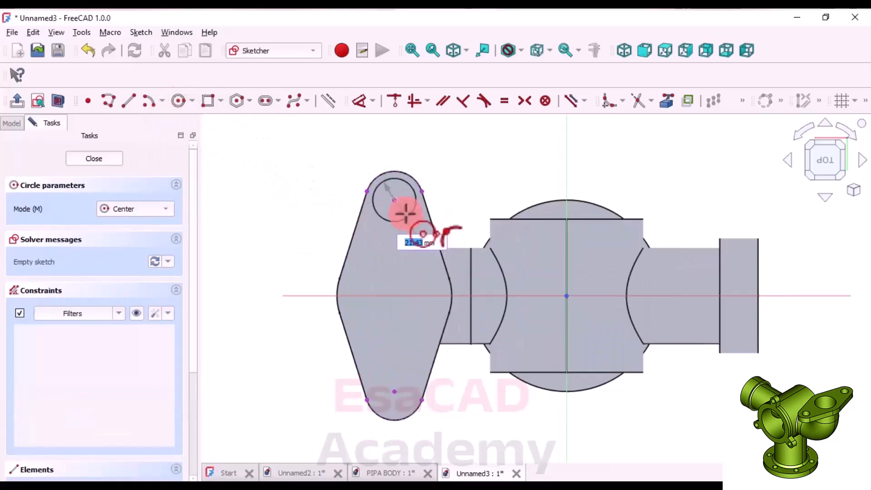
left_click(406, 213)
left_click(394, 392)
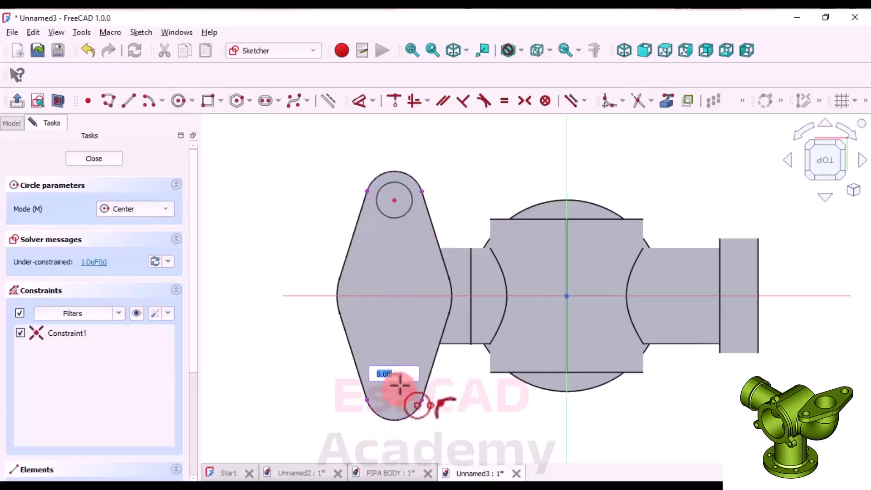
left_click(407, 379)
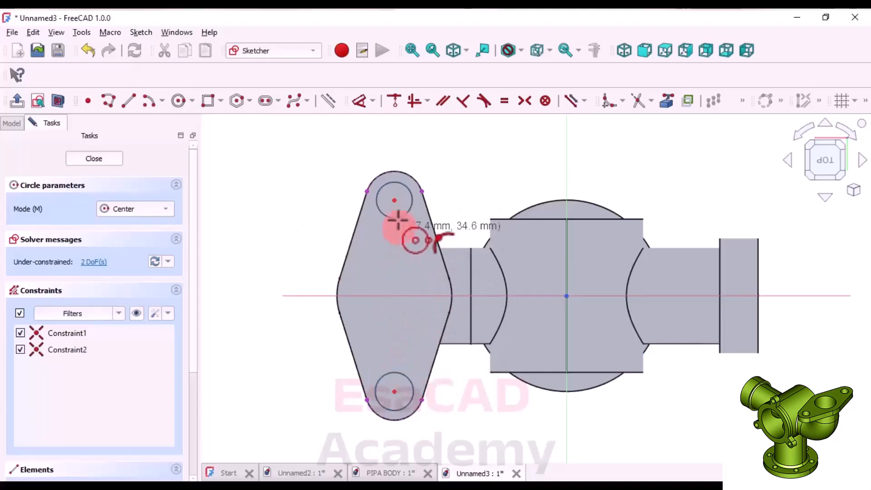
left_click(81, 158)
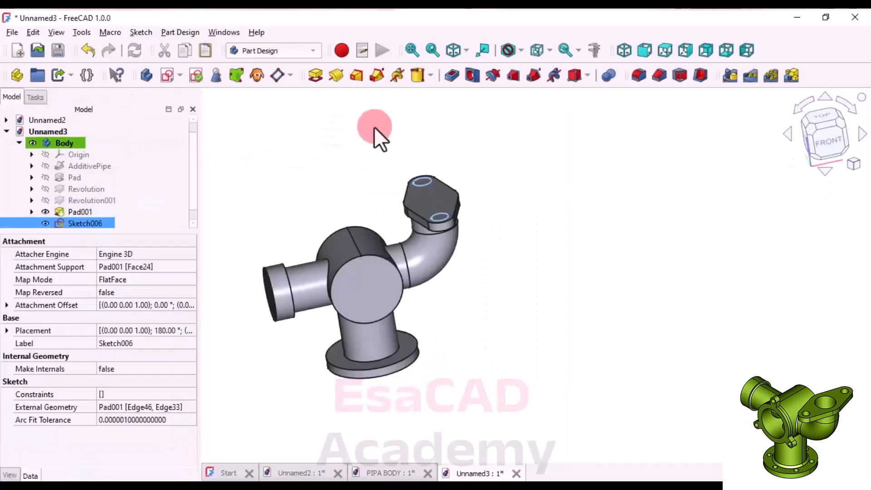
Create holes from the two-circle sketch with a 15 mm diameter, per Sweep.jpg, and Through all depth.
left_click(467, 78)
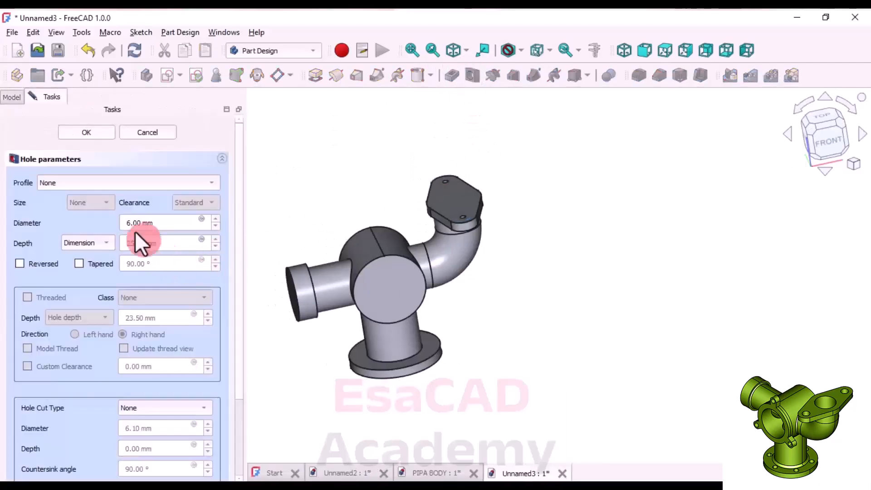
left_click_drag(160, 223, 101, 222)
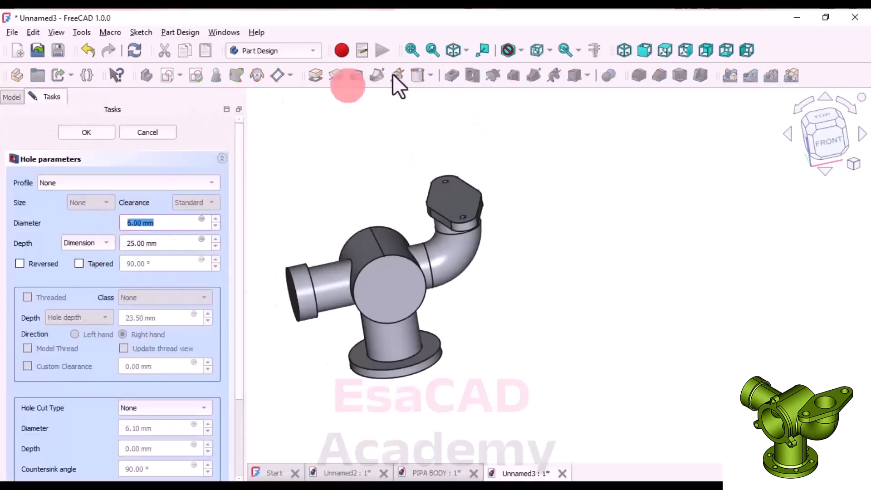
left_click(328, 7)
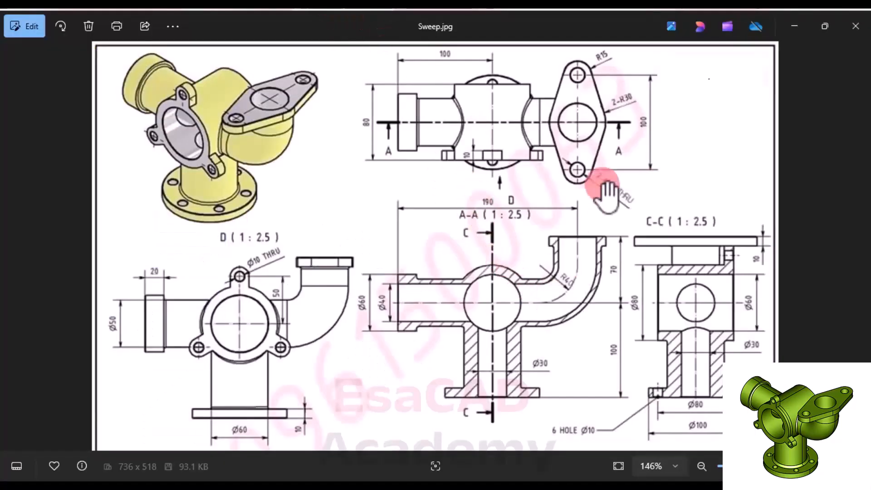
left_click(434, 7)
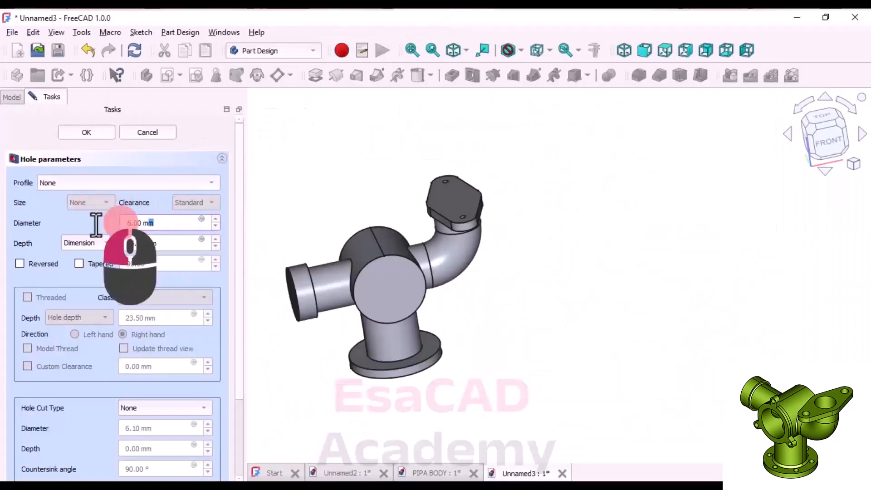
type("15")
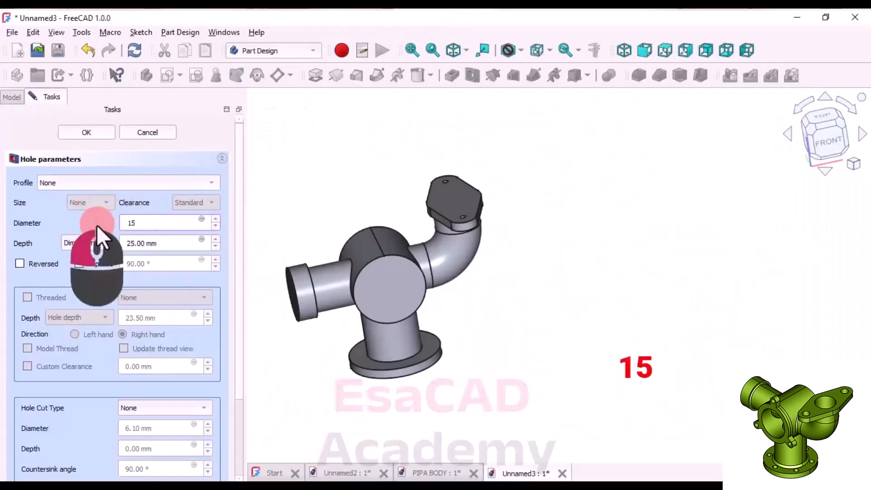
left_click(104, 262)
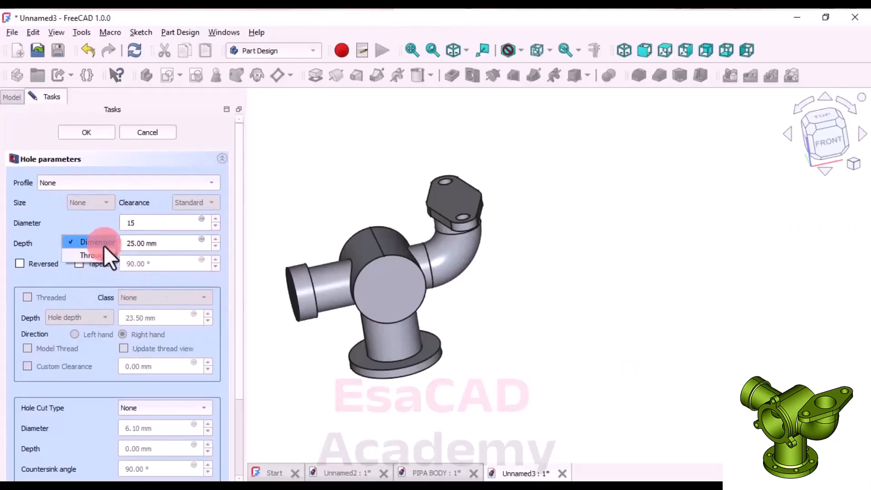
left_click(100, 255)
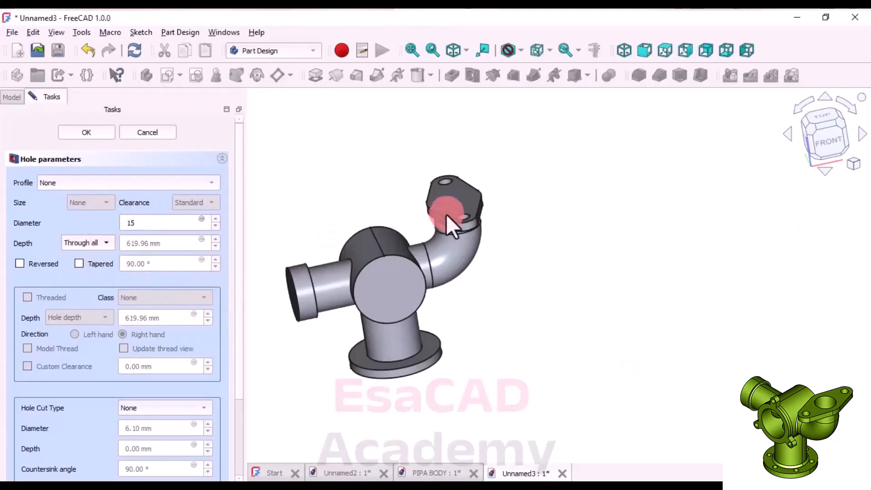
middle_click_drag(481, 216, 494, 281)
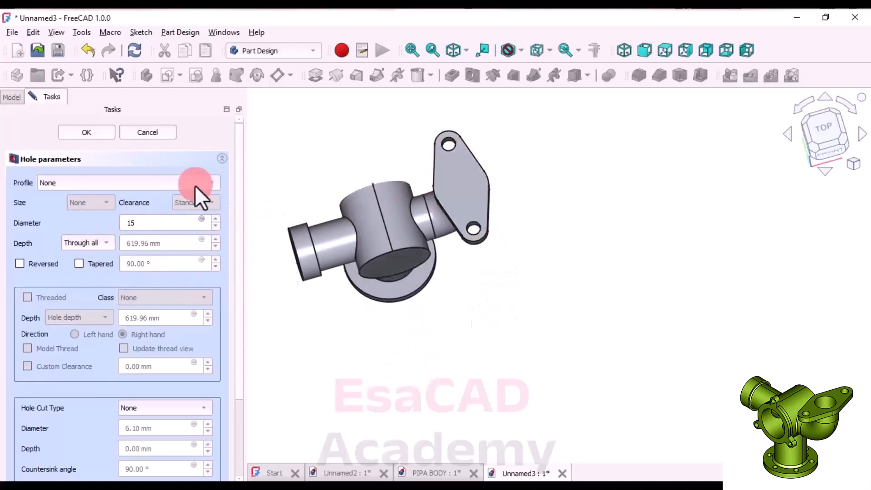
Try a 25 mm diameter for the flange holes and return it to 15 mm.
double_click(152, 222)
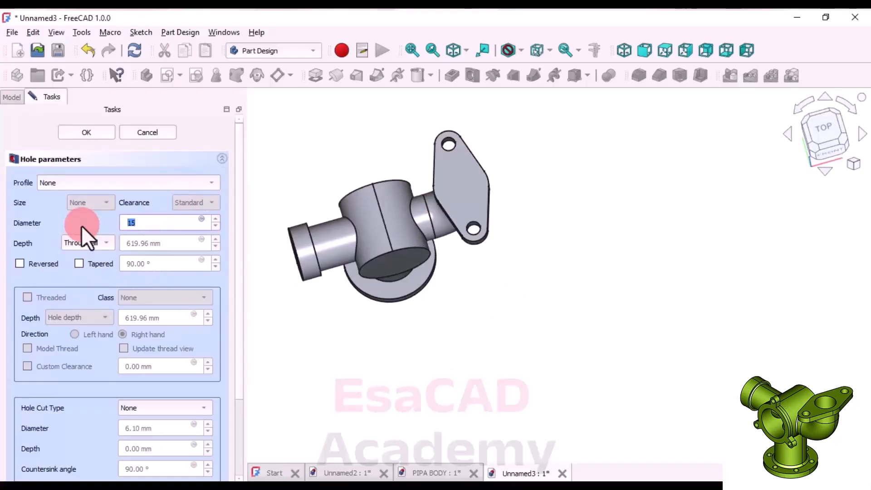
type("25")
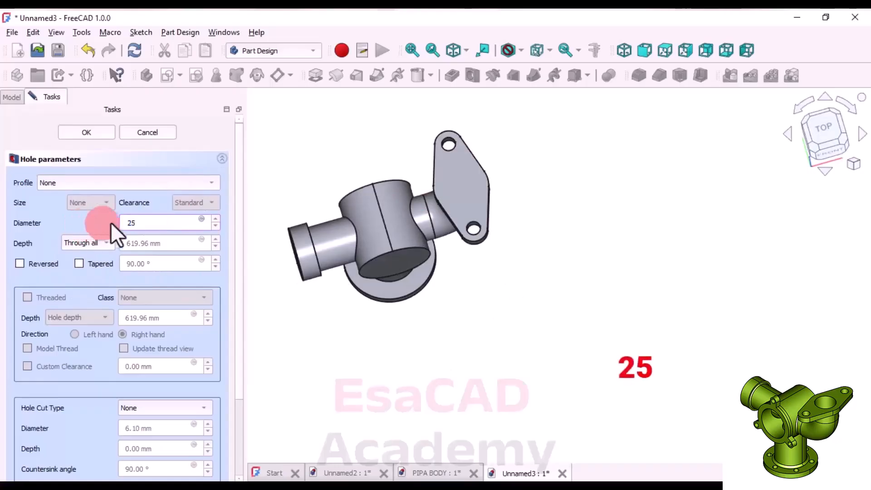
left_click(432, 143)
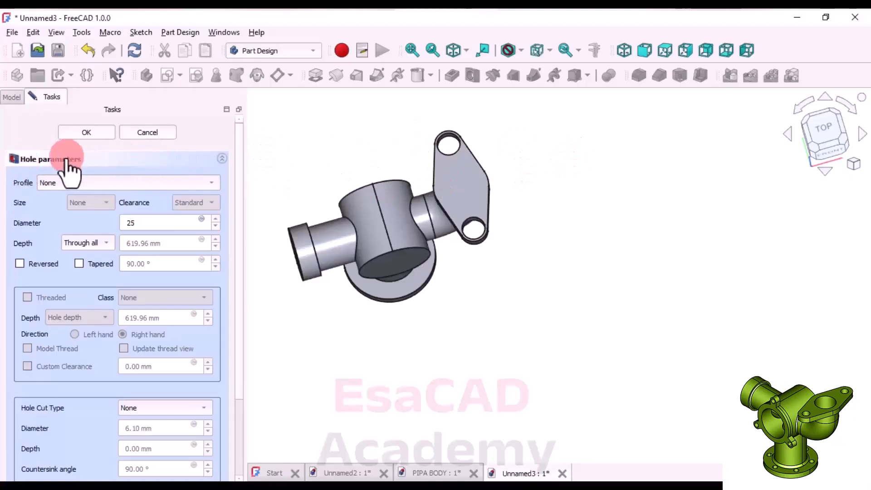
left_click(143, 223)
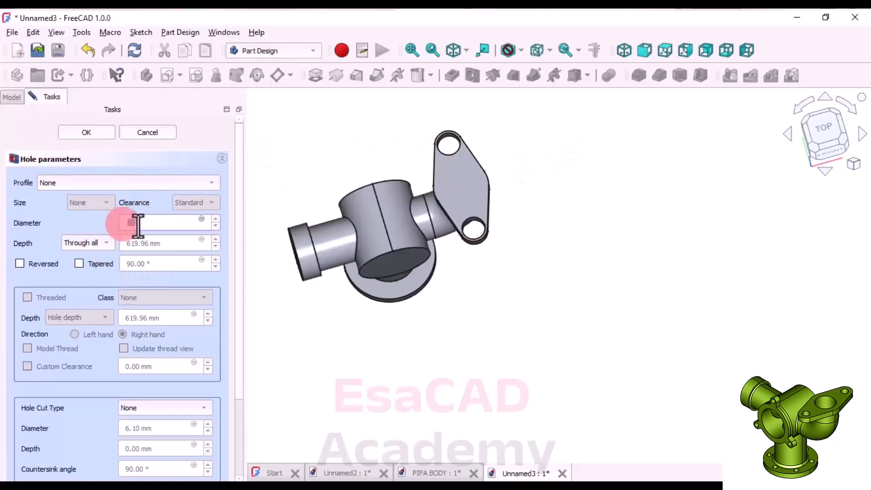
double_click(156, 223)
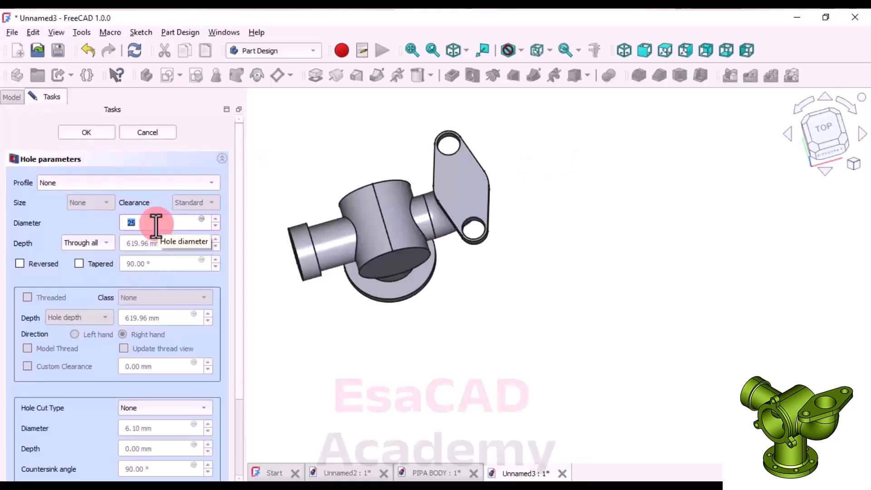
key("BackSpace")
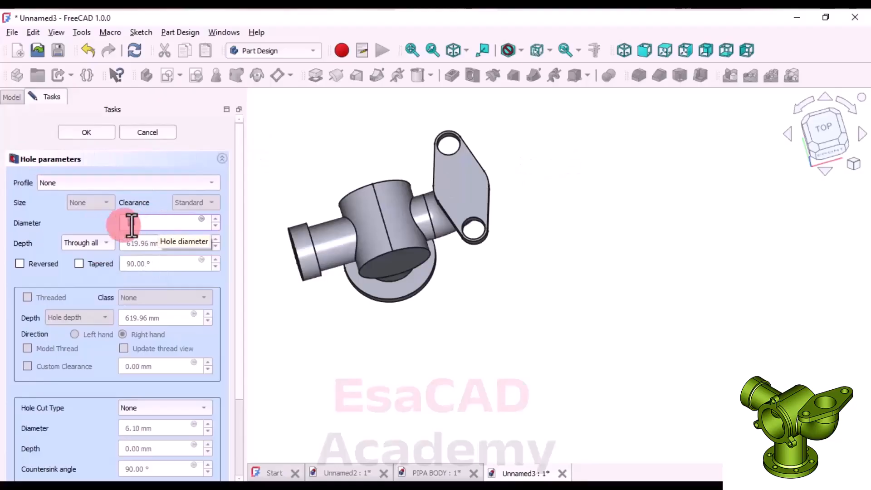
key("ctrl+z")
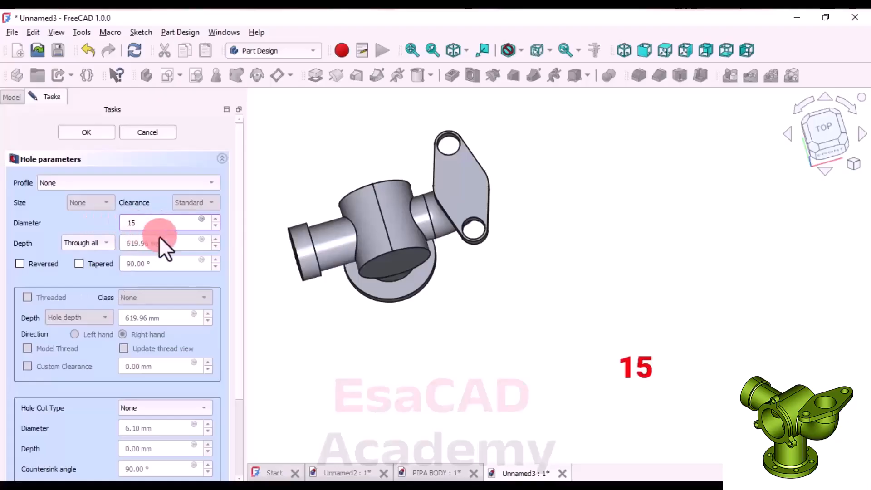
Keep the hole depth at Through all, recheck the flange holes in Sweep.jpg and accept the Hole feature.
left_click(87, 243)
left_click(88, 241)
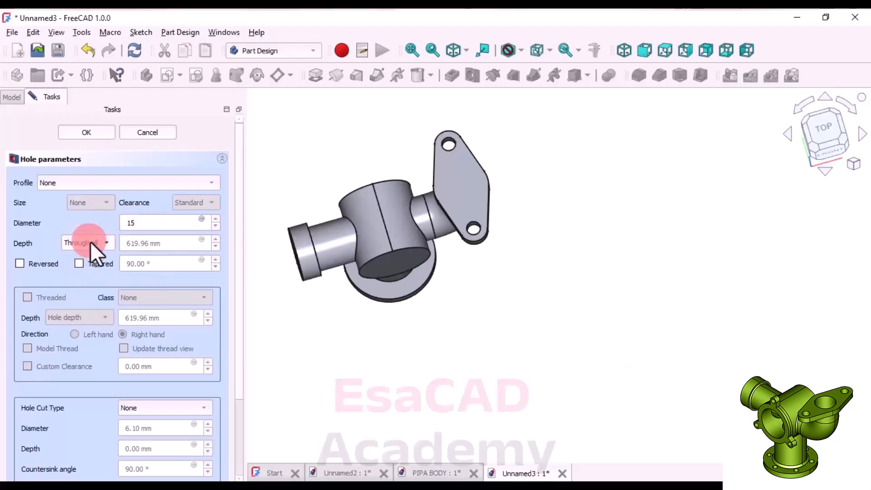
left_click(350, 7)
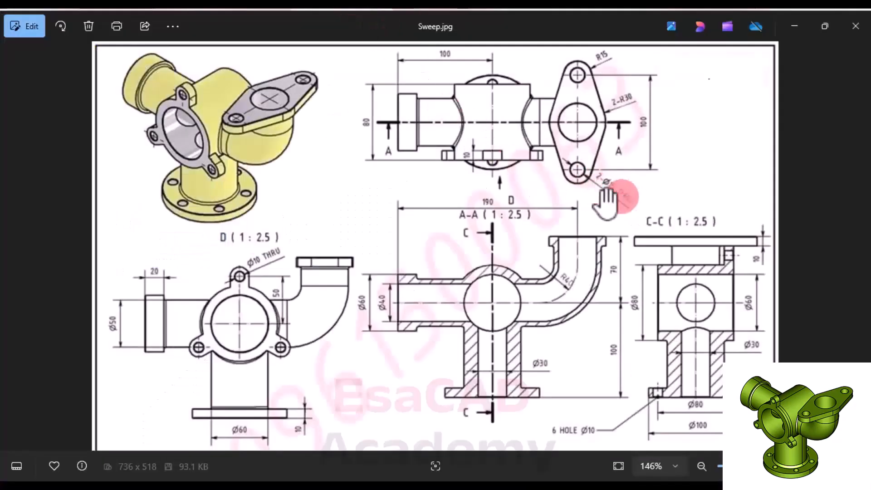
left_click(430, 12)
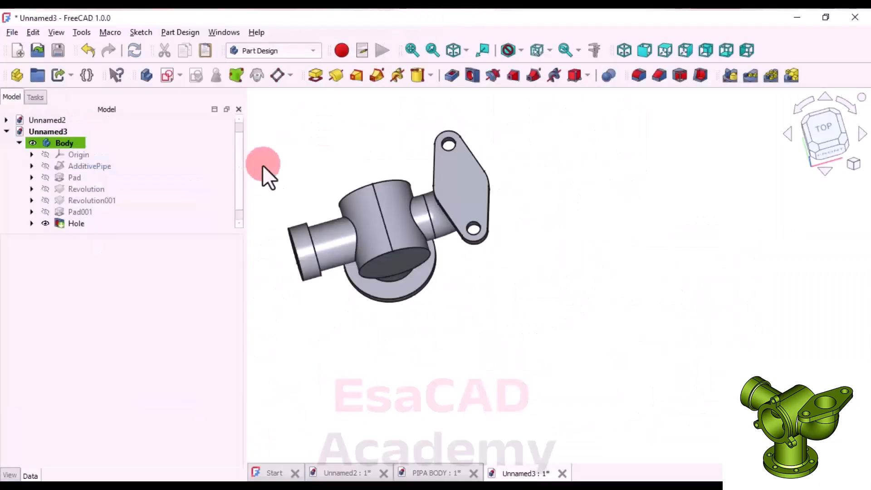
Examine the three-lug front flange in view D of Sweep.jpg and start a new sketch on the central cylinder's front face.
scroll(404, 214, "down", 3)
scroll(374, 238, "up", 2)
middle_click_drag(374, 238, 424, 168)
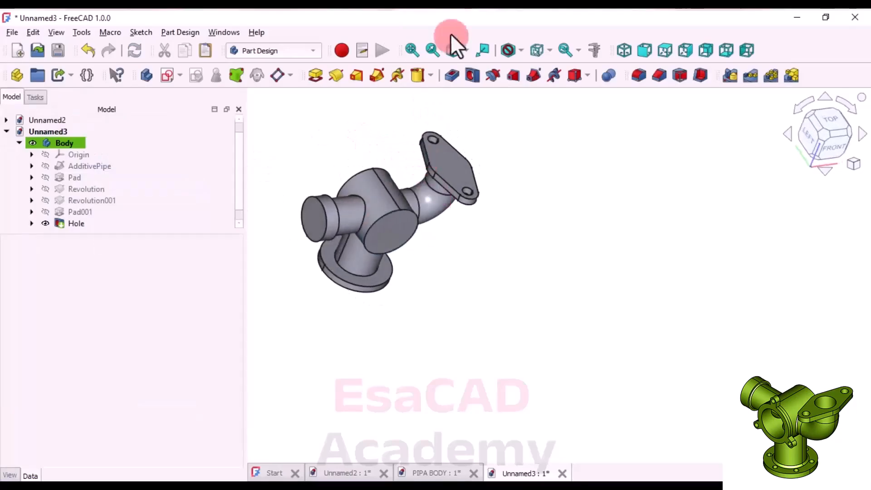
left_click(363, 7)
scroll(230, 145, "down", 2)
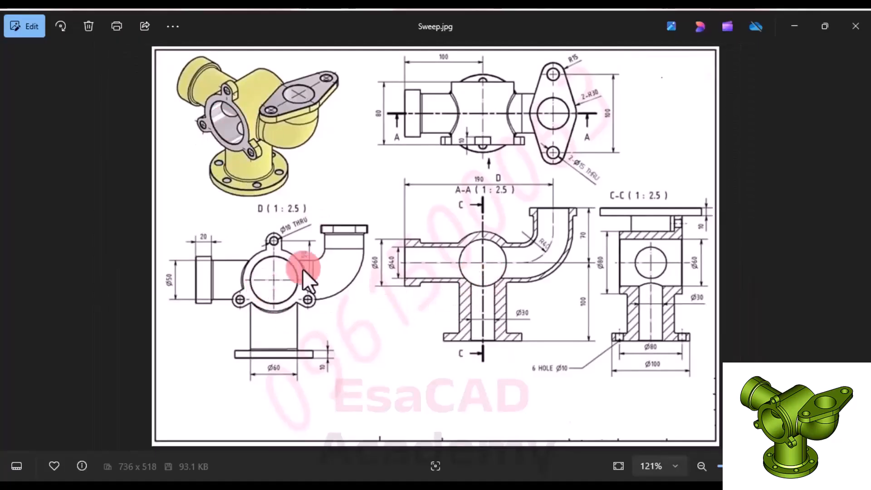
scroll(275, 289, "up", 1)
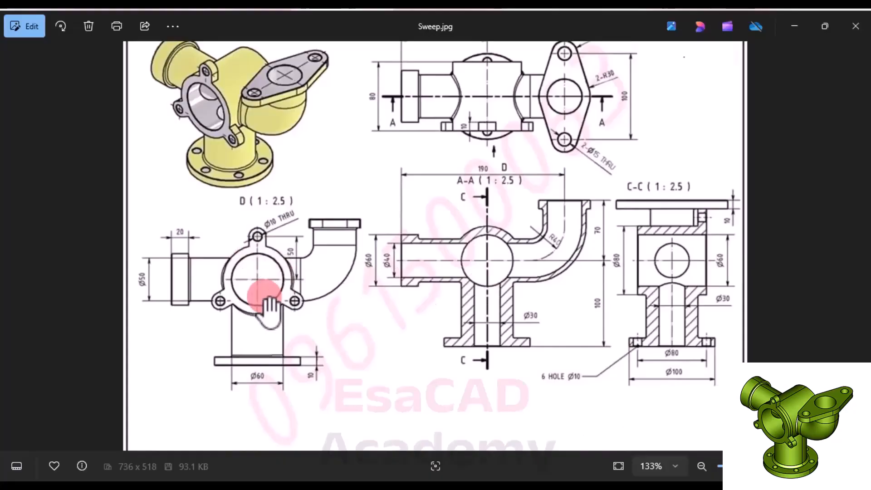
scroll(265, 296, "down", 1)
scroll(266, 297, "up", 1)
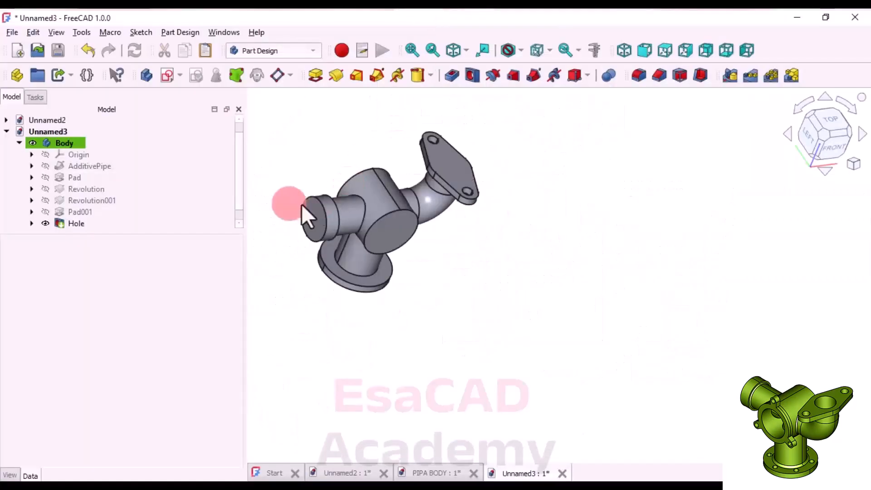
left_click(399, 233)
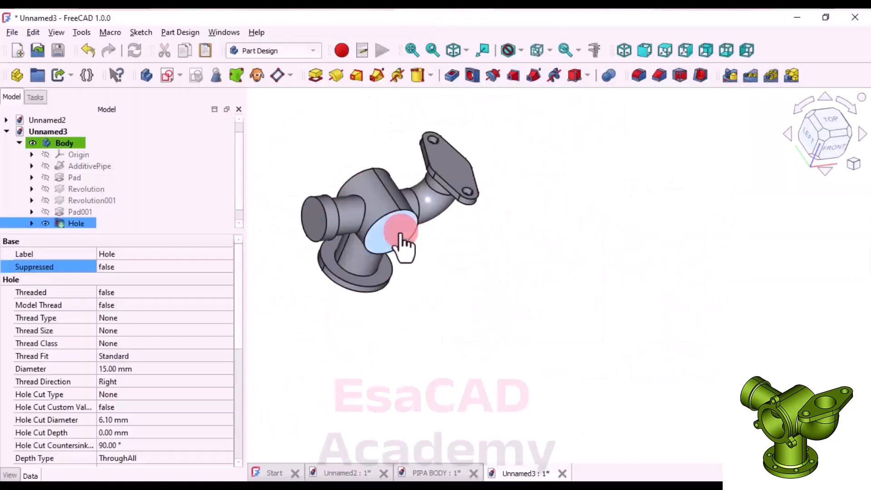
left_click(164, 78)
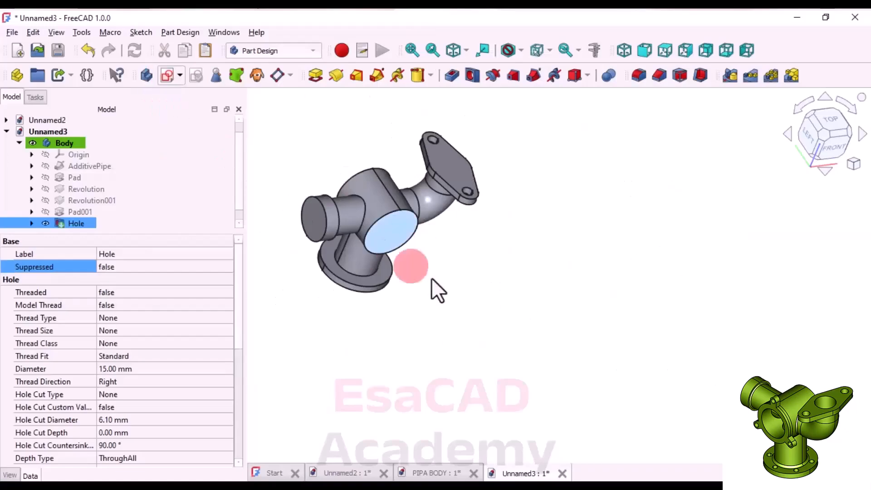
Sketch a circle centred on the origin on the central cylinder's front face and close the sketch.
scroll(474, 342, "up", 2)
scroll(474, 341, "up", 2)
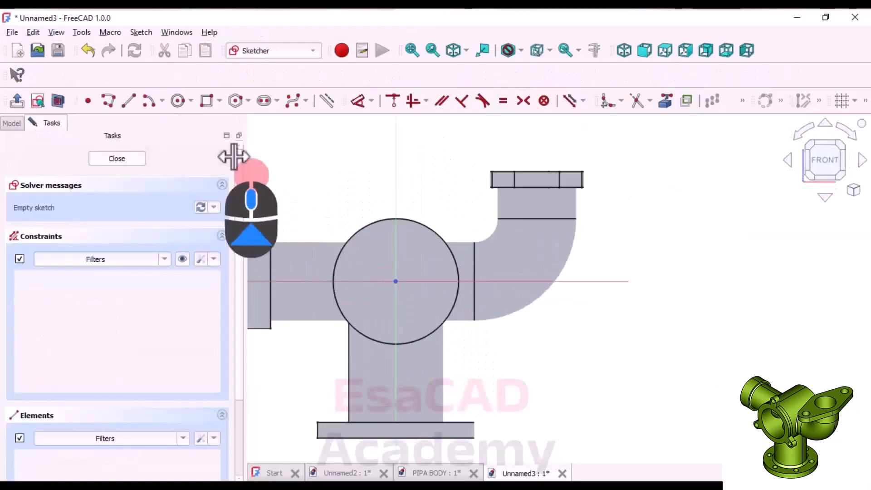
left_click(178, 101)
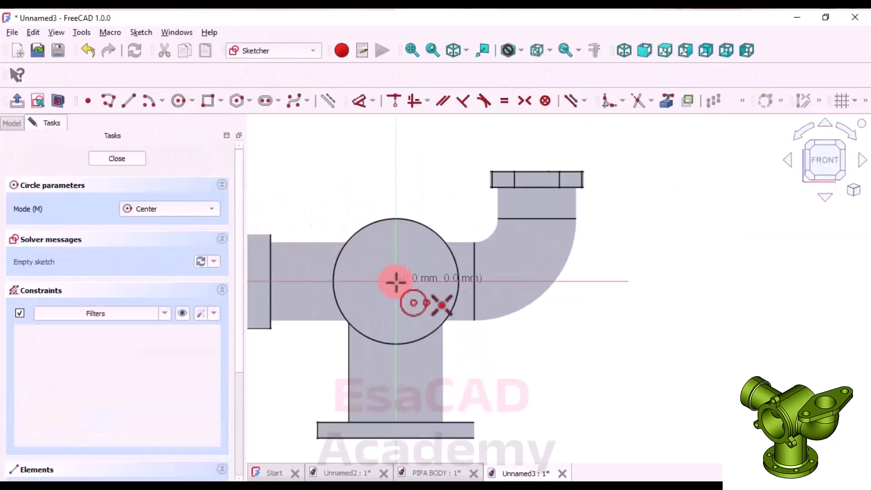
left_click(395, 281)
left_click(417, 258)
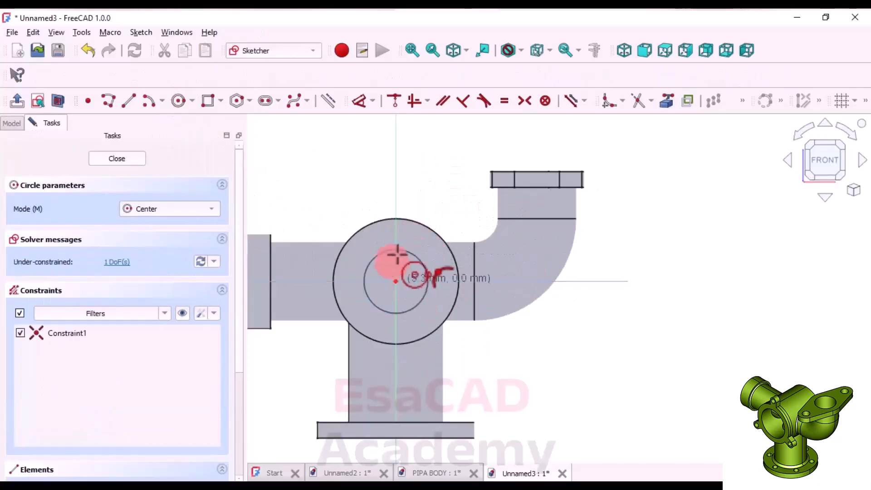
right_click(408, 263)
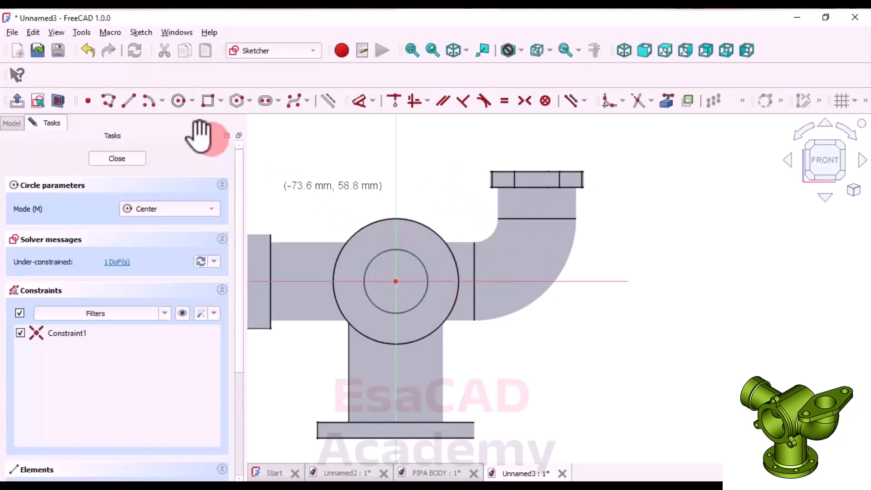
left_click(129, 159)
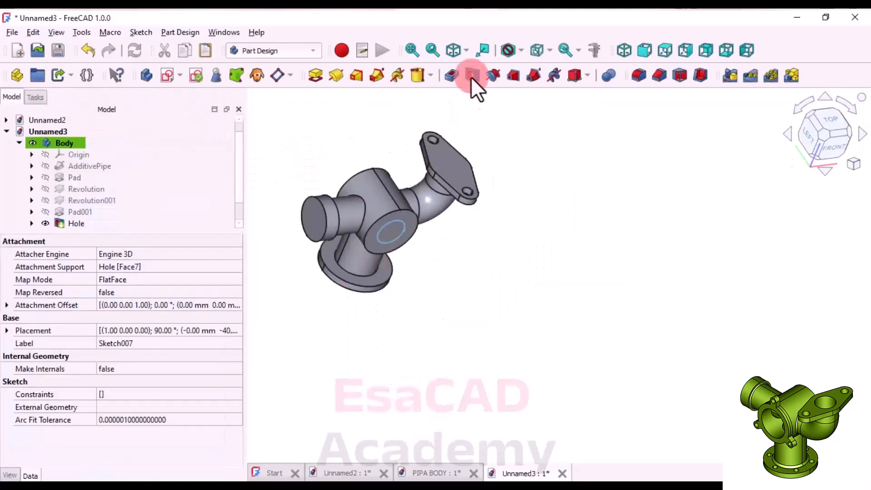
Create a Hole from the circle sketch with a 60 mm diameter and Through all depth, and accept it.
left_click(471, 76)
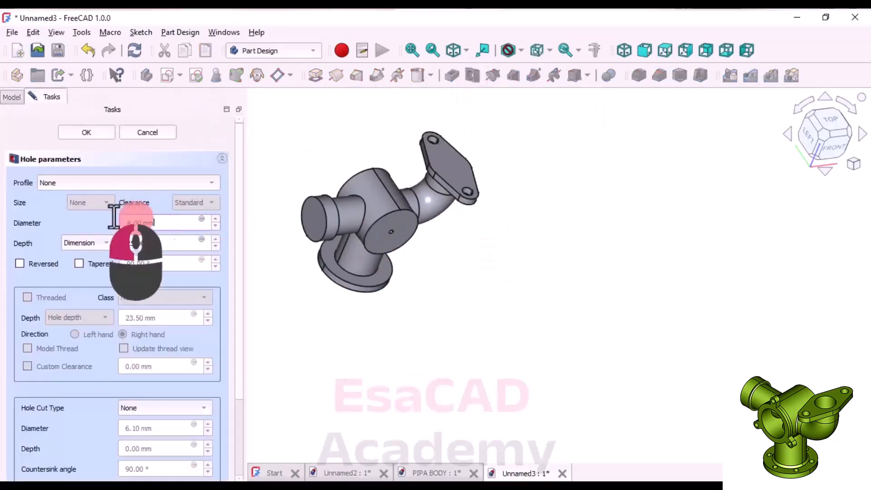
scroll(170, 226, "down", 1)
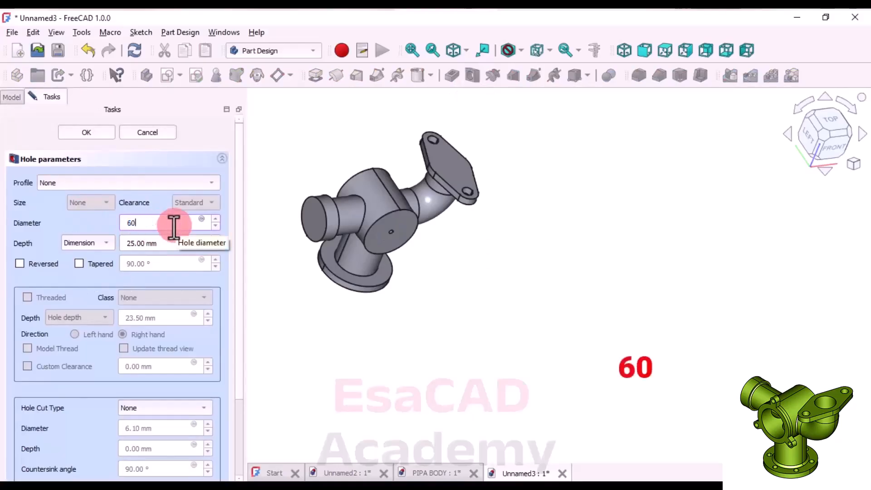
middle_click_drag(320, 240, 283, 162)
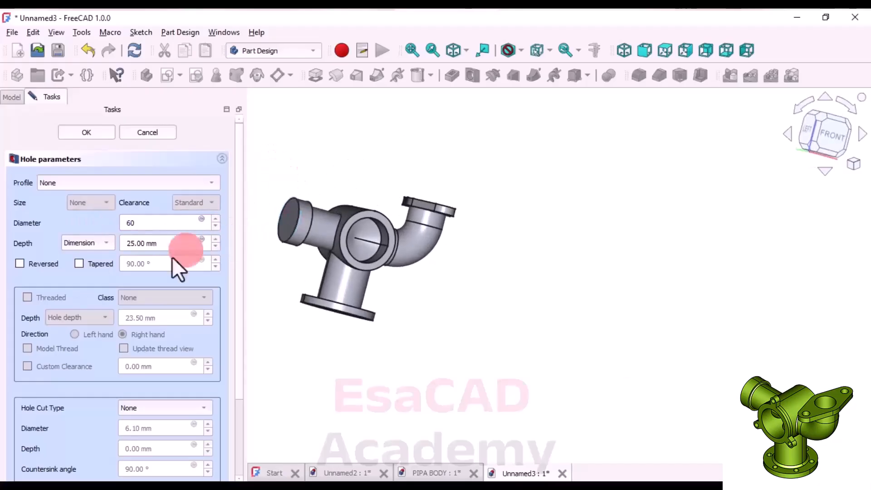
left_click(77, 243)
left_click(83, 254)
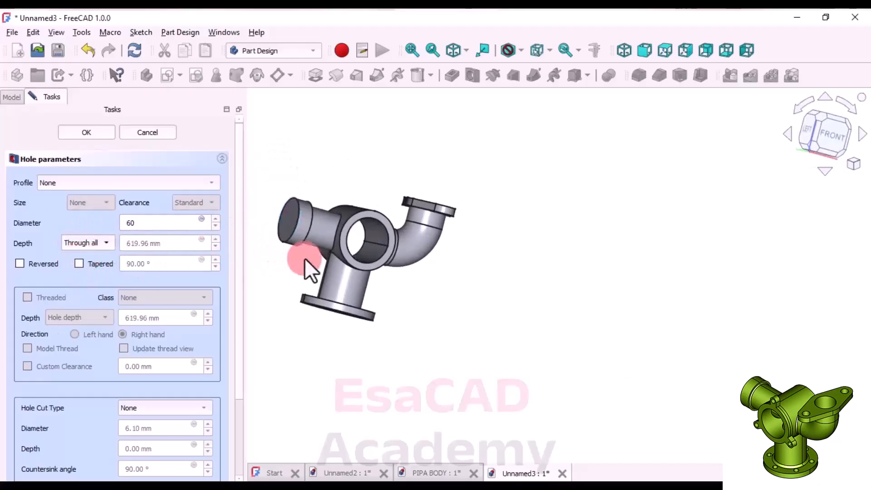
middle_click_drag(303, 257, 295, 299)
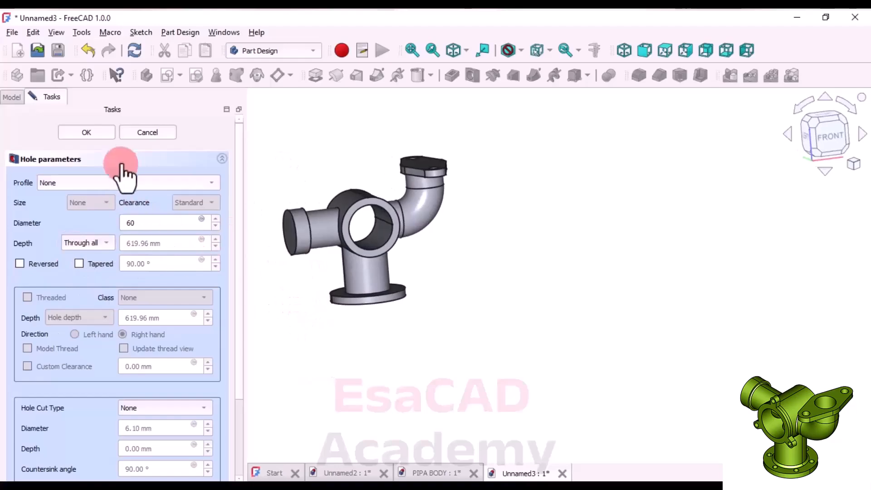
left_click(103, 133)
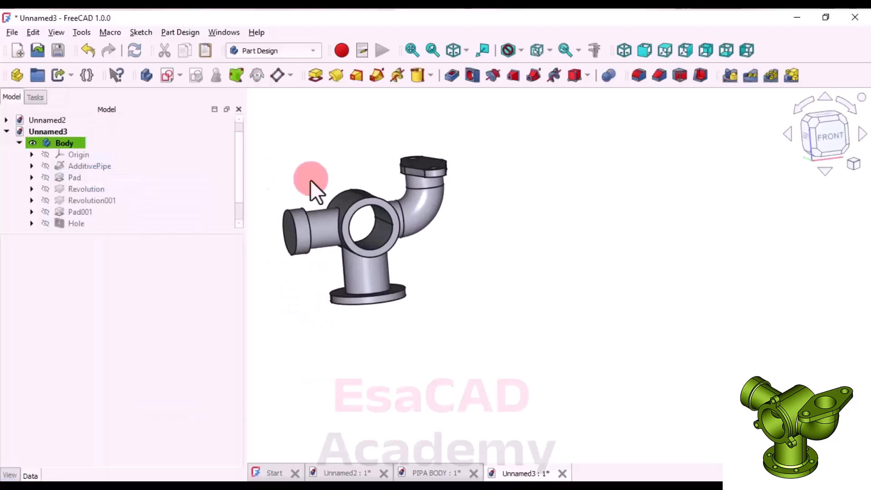
Switch to Sweep.jpg and examine the front flange's lugs, hole diameter and lug offset in view D.
scroll(402, 241, "down", 5)
right_click_drag(377, 254, 356, 255)
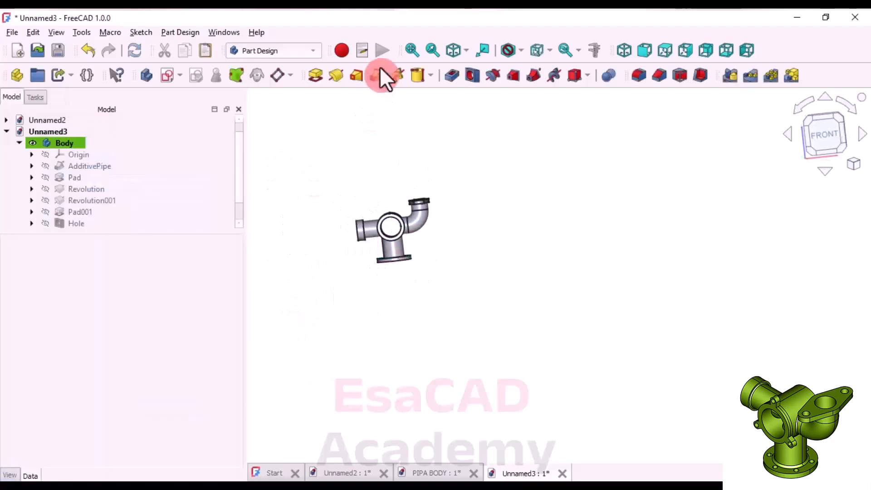
left_click(362, 8)
scroll(463, 236, "down", 1)
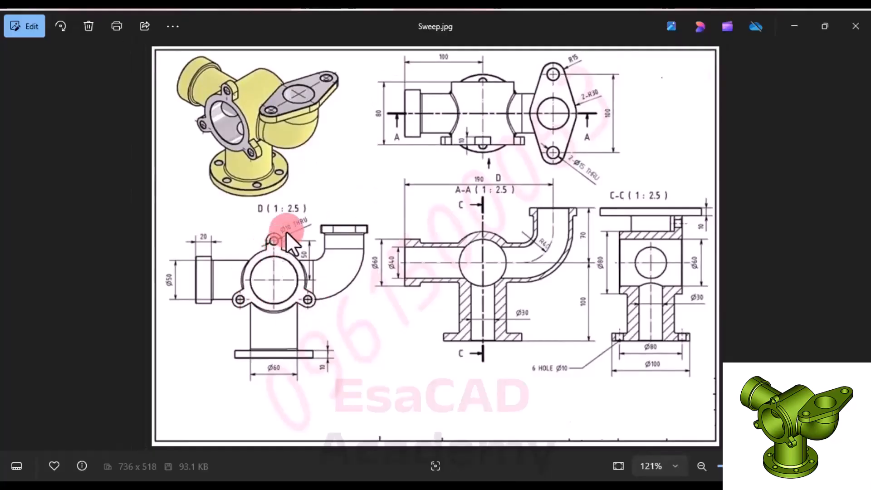
scroll(284, 234, "up", 3)
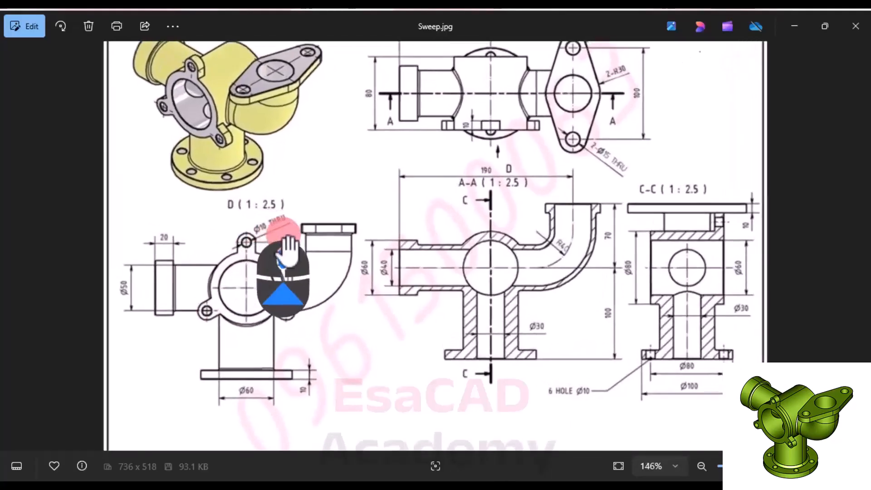
scroll(220, 245, "up", 1)
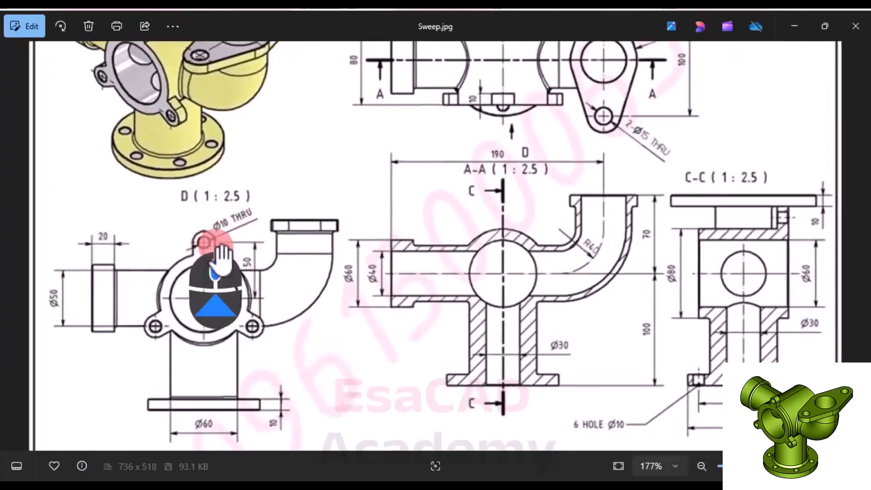
scroll(213, 236, "down", 2)
scroll(205, 247, "up", 1)
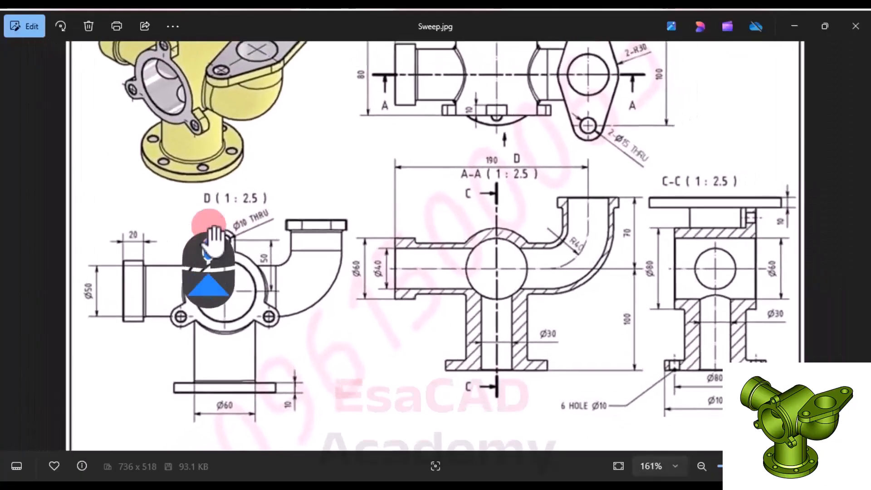
scroll(220, 243, "down", 1)
scroll(255, 238, "down", 1)
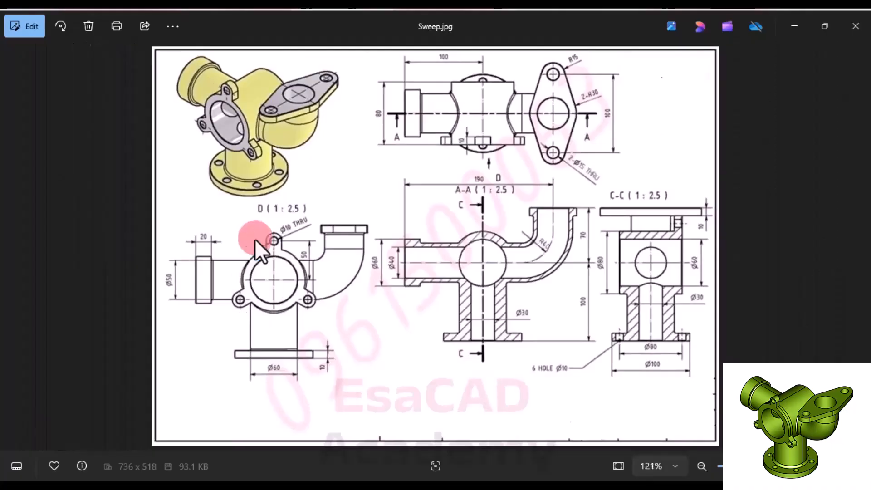
scroll(255, 239, "up", 1)
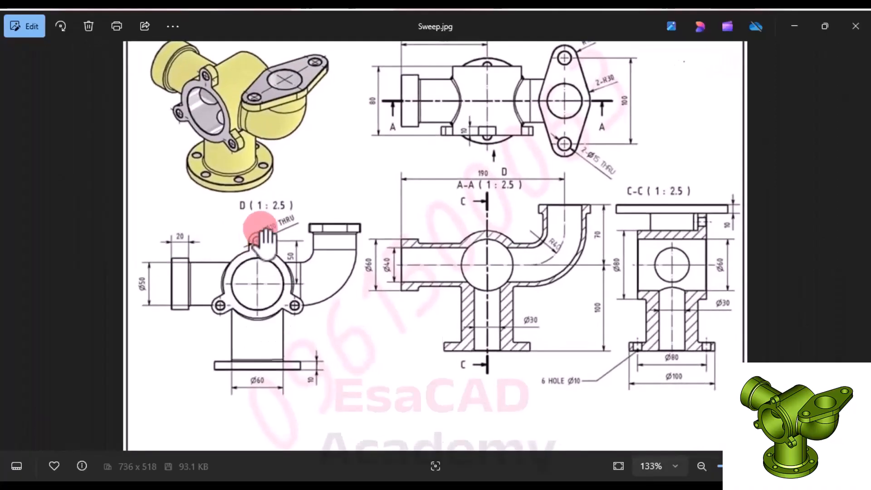
scroll(259, 301, "up", 1)
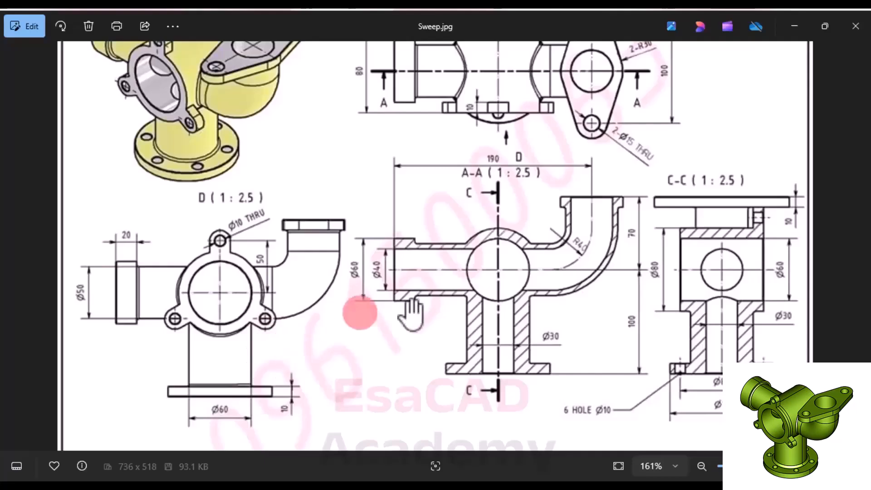
scroll(420, 297, "down", 1)
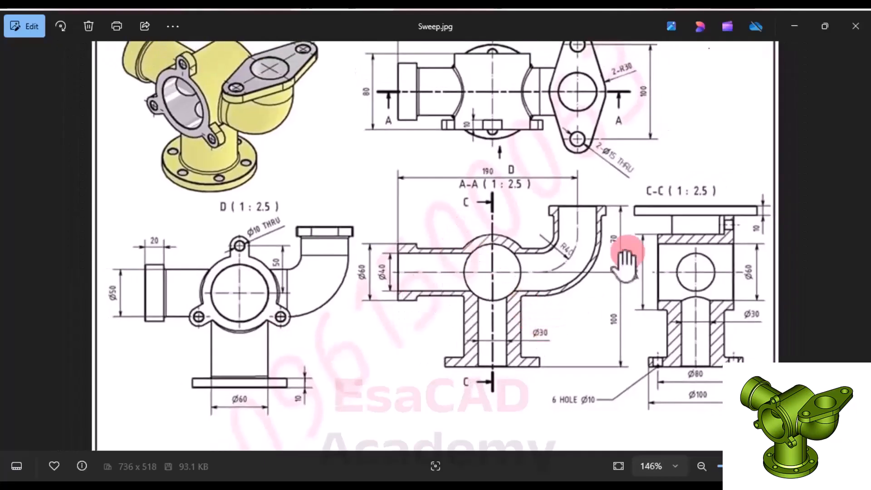
scroll(539, 259, "down", 1)
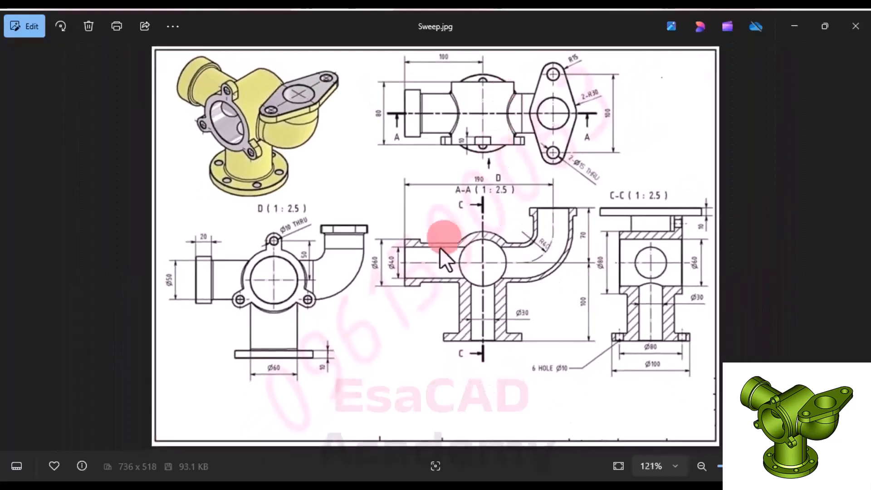
Compare the three lug positions in view D with the lug thickness in the top view and section C-C.
scroll(437, 265, "up", 1)
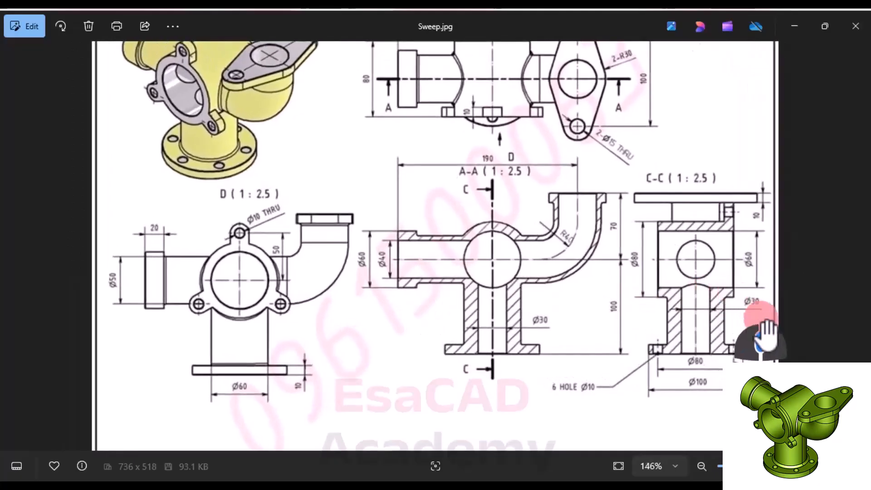
scroll(282, 326, "up", 1)
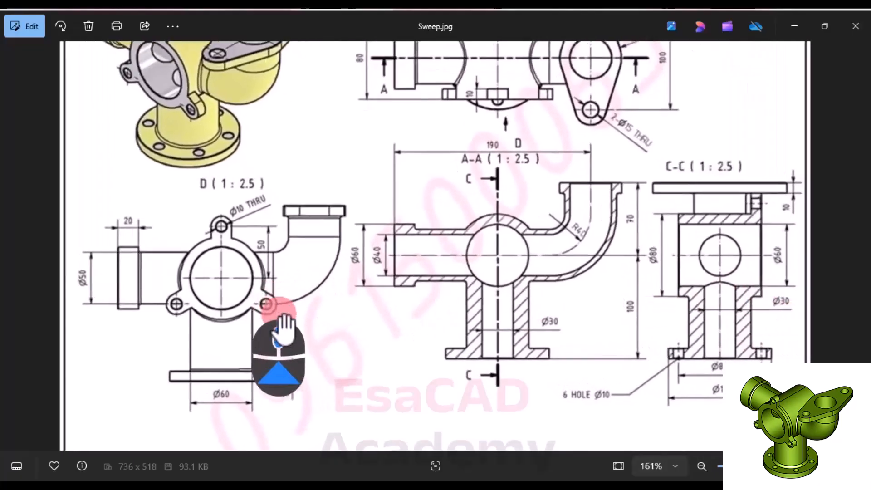
scroll(200, 220, "up", 1)
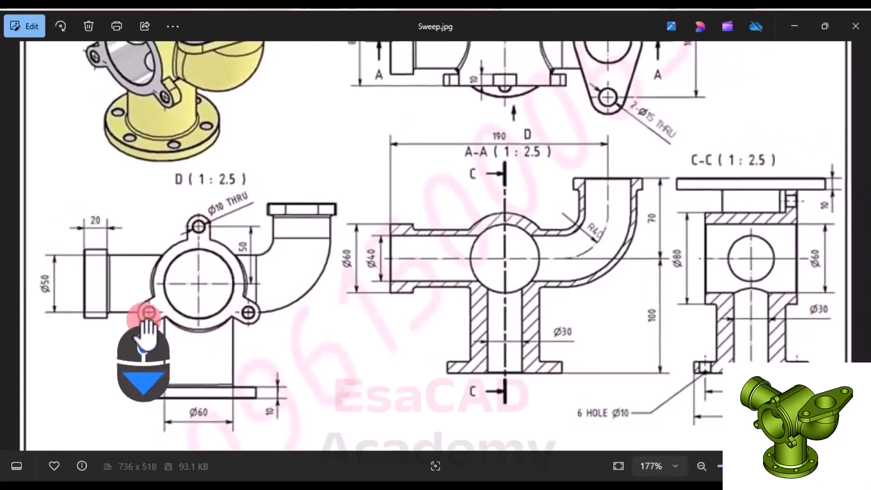
scroll(144, 345, "down", 1)
scroll(206, 252, "down", 1)
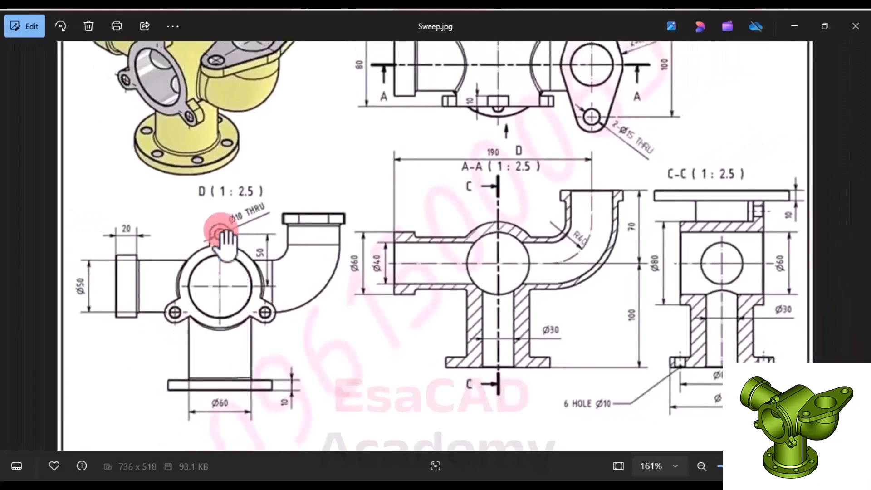
scroll(210, 249, "up", 1)
scroll(209, 270, "down", 2)
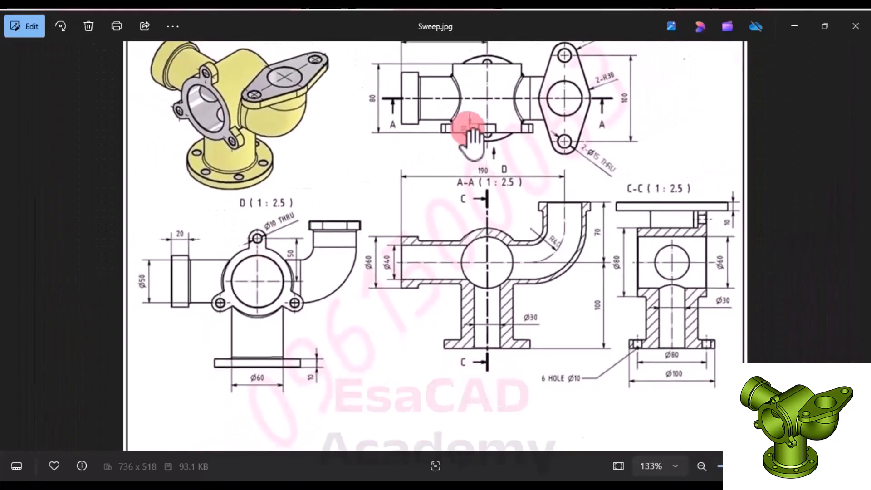
scroll(501, 243, "down", 2)
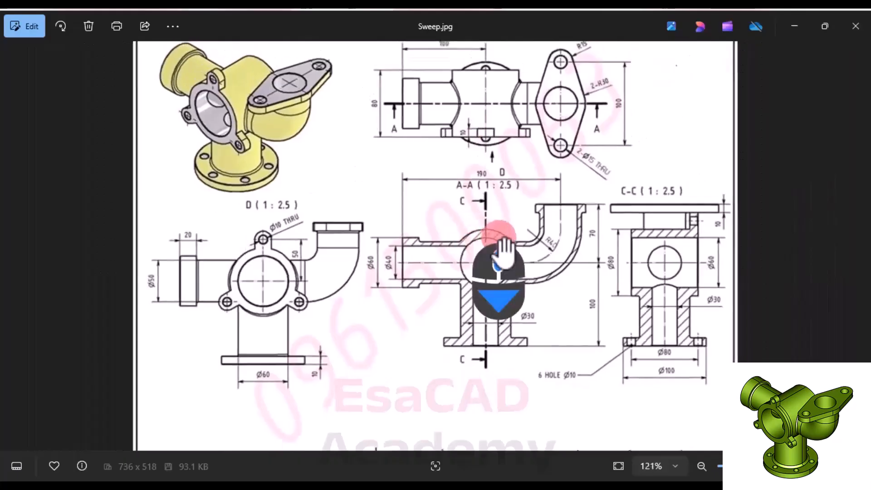
scroll(666, 261, "up", 2)
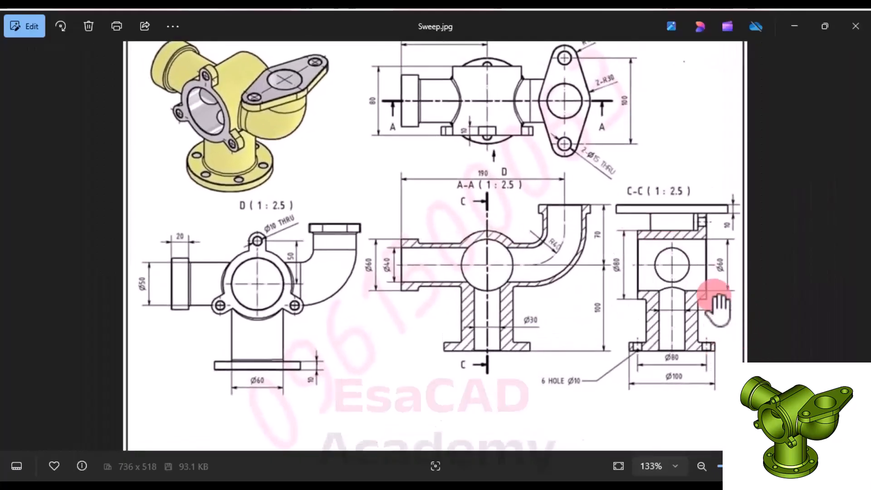
scroll(719, 308, "up", 1)
scroll(671, 272, "down", 2)
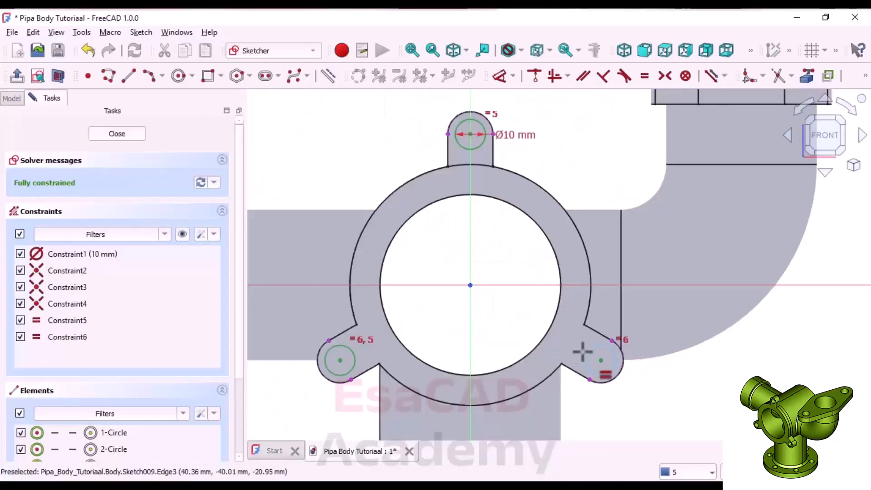
Finish the sketch of three 10 mm circles on the front flange lugs and pocket them 10 mm deep.
scroll(505, 311, "up", 1)
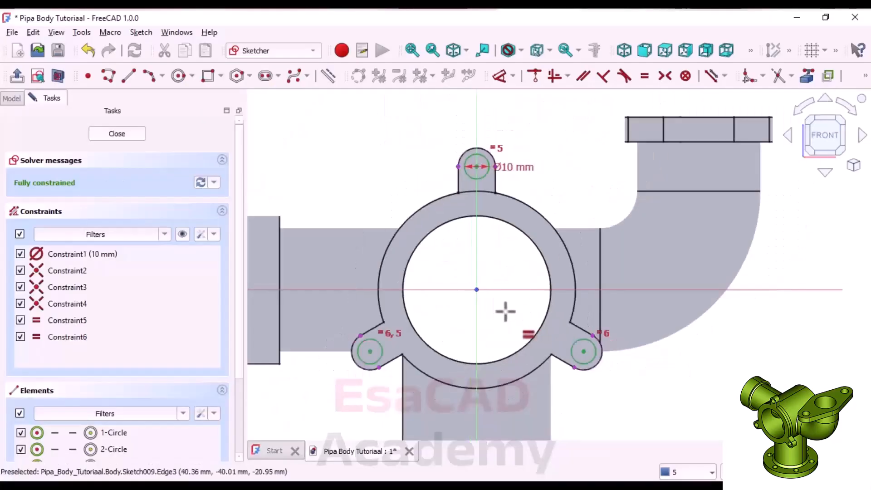
scroll(573, 208, "up", 1)
scroll(425, 213, "down", 2)
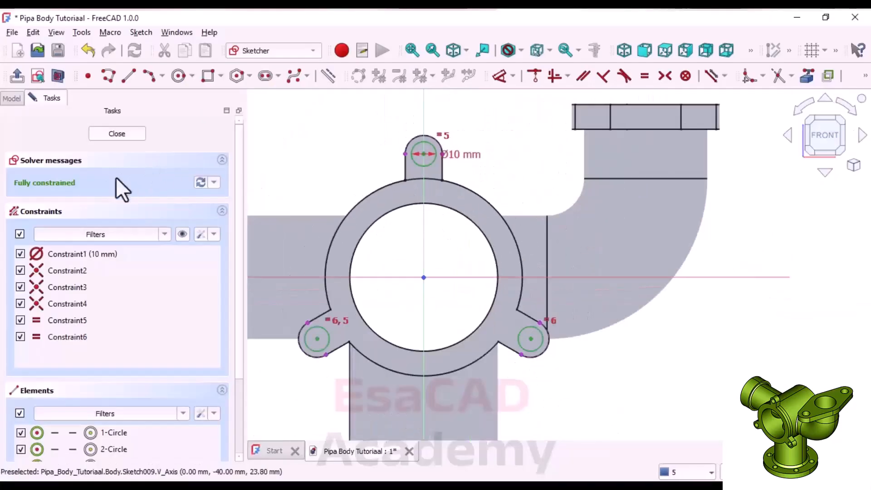
left_click(17, 75)
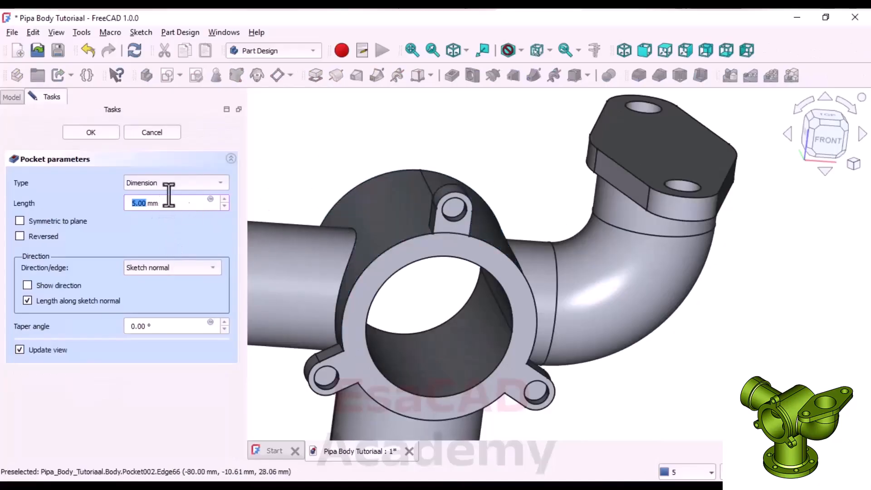
middle_click_drag(353, 224, 391, 258)
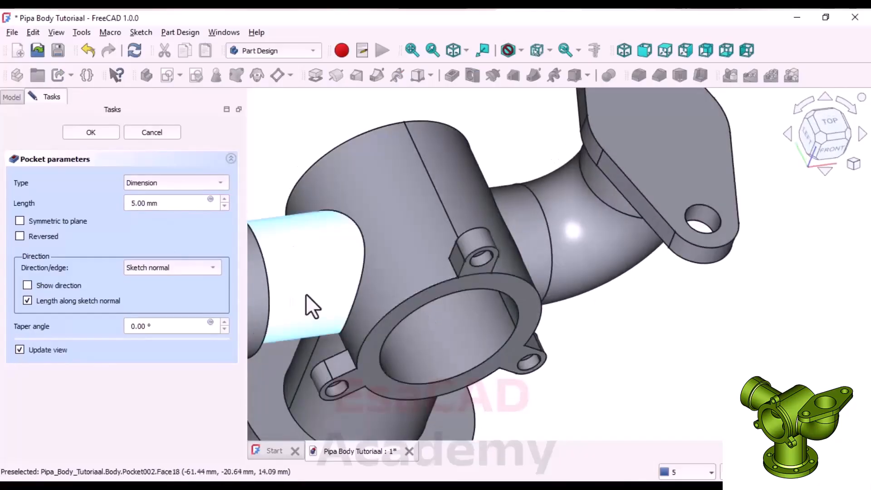
left_click_drag(158, 202, 109, 199)
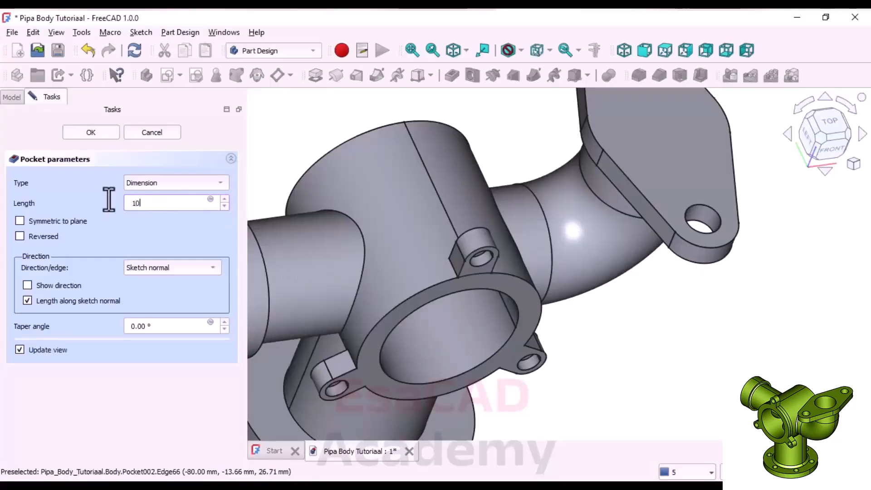
key("Return")
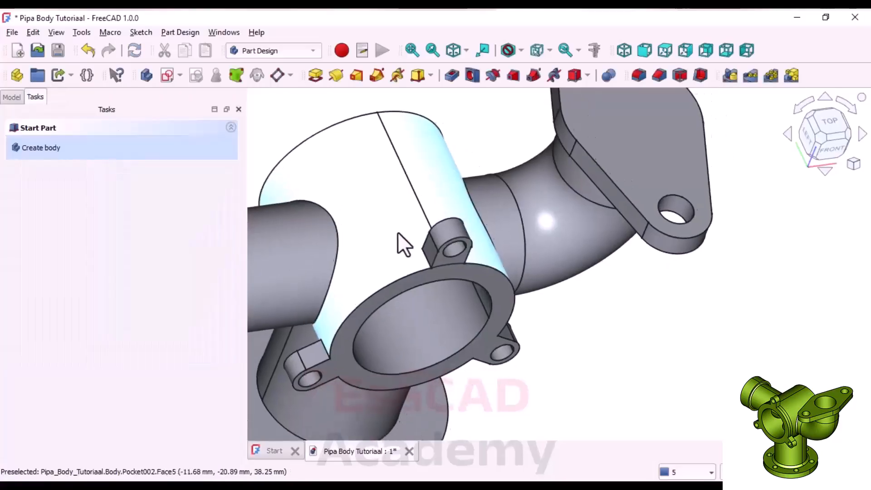
Inspect the front flange's lug holes, the central bore and the side pipe's collar from several angles.
mouse_move(399, 232)
middle_mouse_down()
mouse_move(367, 222)
mouse_move(382, 181)
mouse_move(480, 236)
mouse_move(509, 279)
mouse_move(448, 242)
mouse_move(326, 222)
mouse_move(365, 152)
mouse_move(397, 156)
middle_mouse_up()
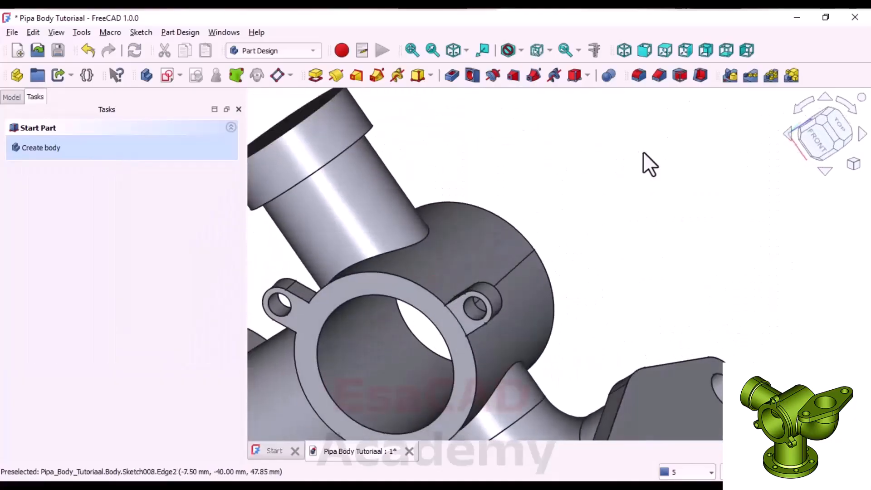
key("0")
middle_click_drag(582, 298, 631, 288)
scroll(629, 288, "down", 5)
scroll(626, 253, "up", 1)
scroll(494, 238, "up", 2)
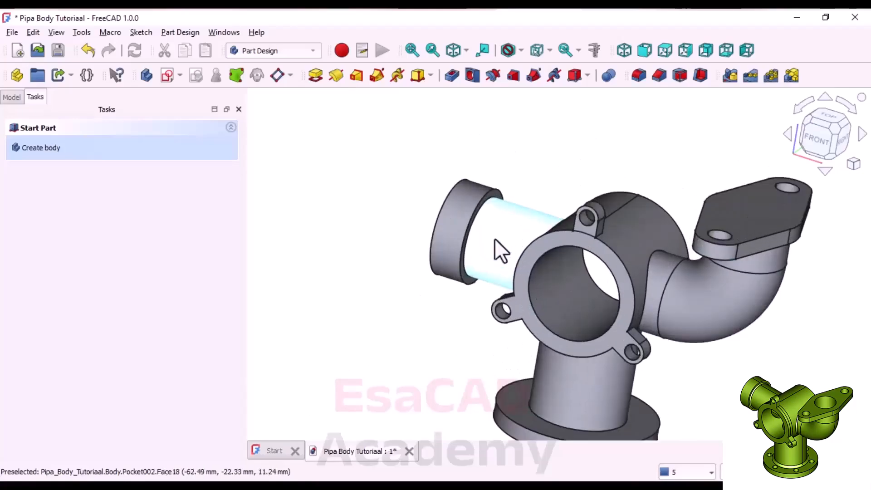
middle_click_drag(497, 241, 570, 297)
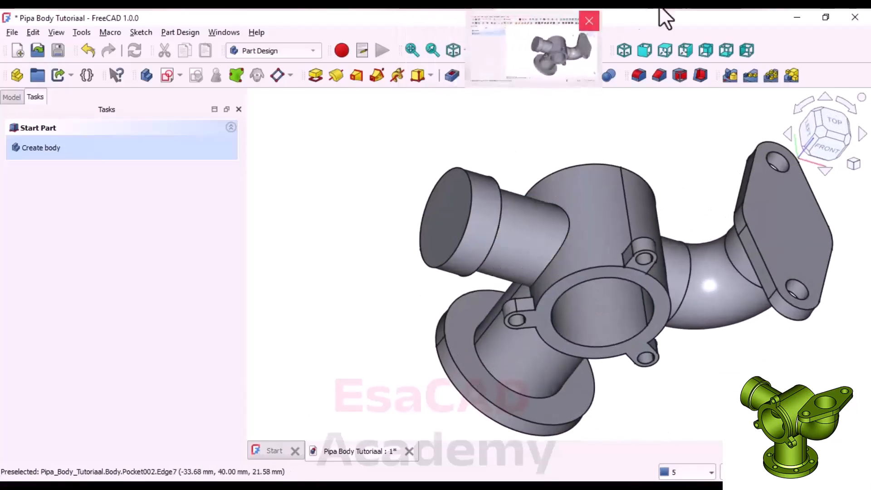
Switch to Sweep.jpg and examine section A-A for the bore diameter of the side pipe and elbow.
left_click(687, 43)
scroll(307, 198, "down", 4)
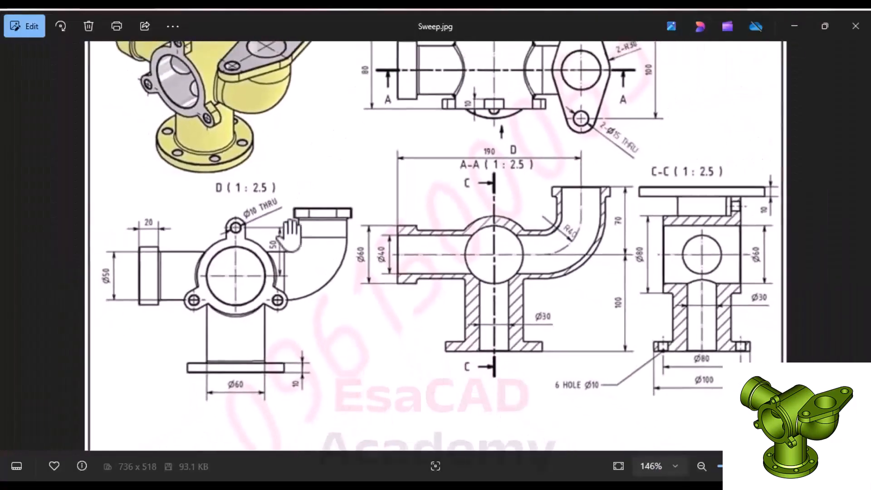
scroll(307, 214, "up", 2)
scroll(382, 184, "down", 2)
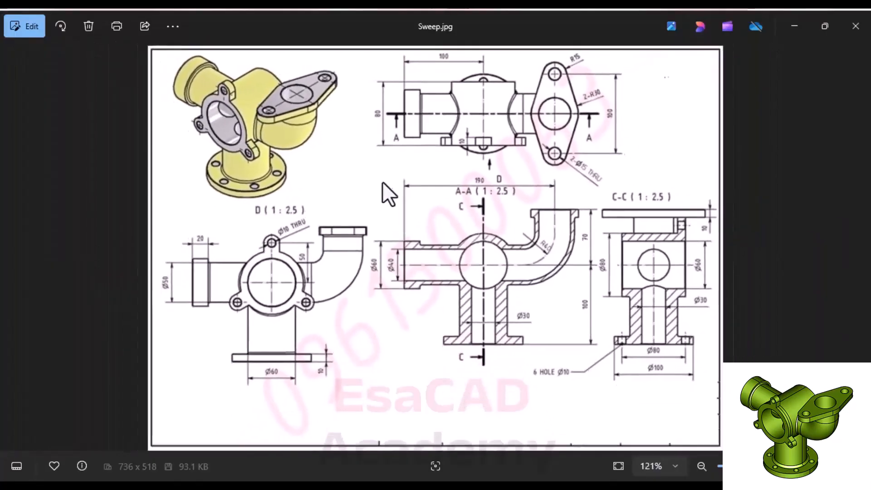
scroll(382, 190, "up", 1)
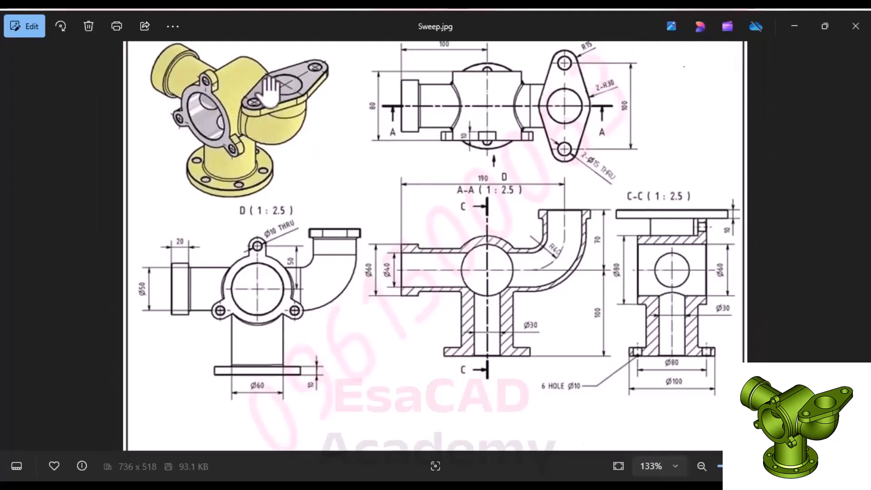
scroll(381, 229, "down", 1)
scroll(334, 189, "up", 1)
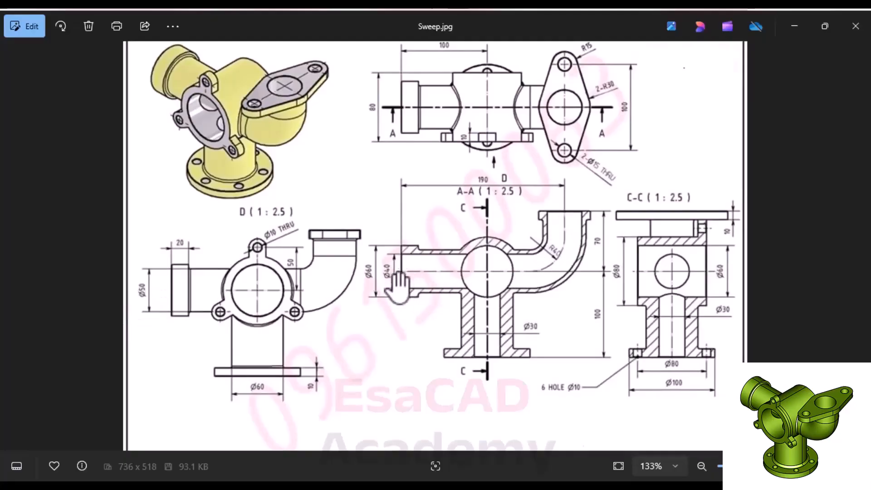
Switch back to FreeCAD, sketch a 40 mm circle centred on the origin on the side pipe collar's end face, and close the sketch.
left_click(554, 12)
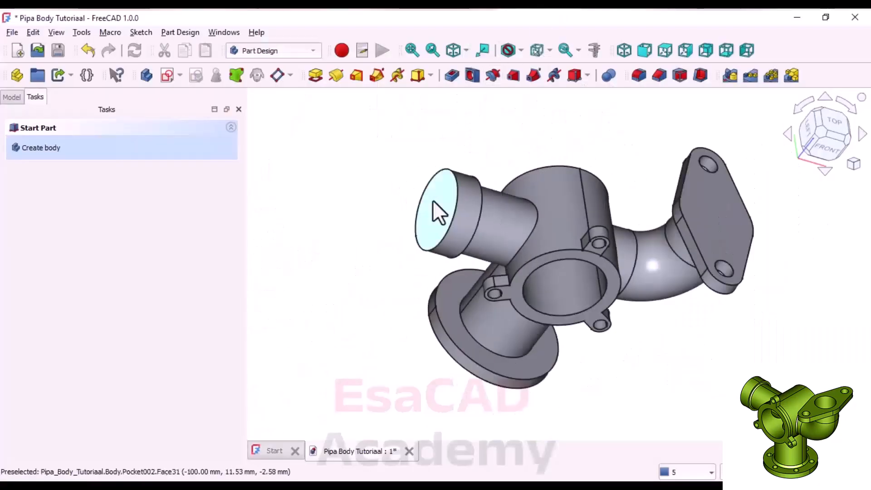
left_click(436, 211)
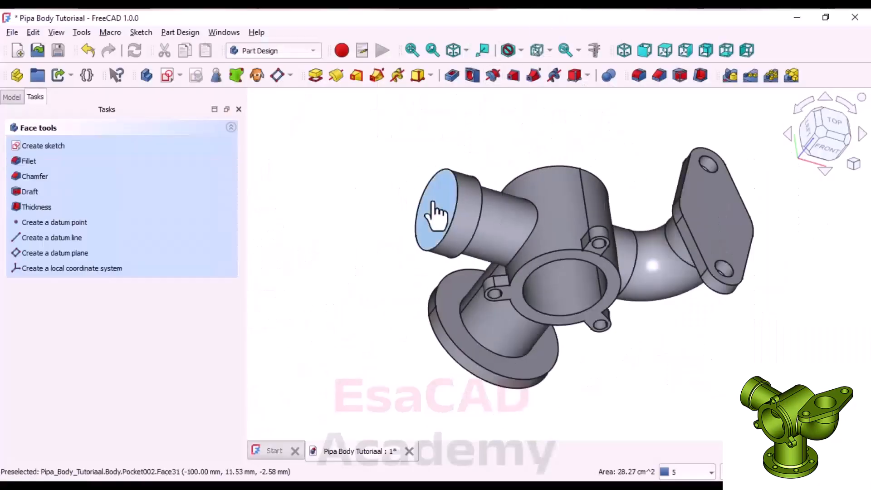
left_click(168, 75)
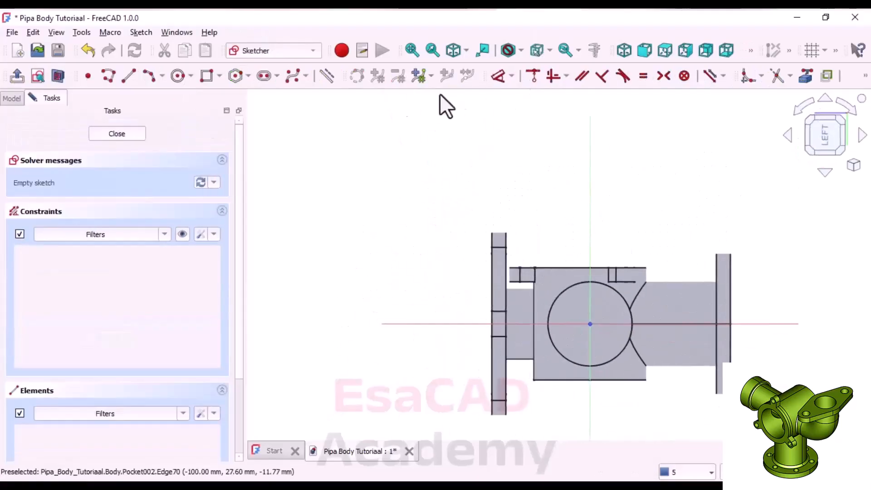
left_click(178, 74)
scroll(601, 318, "up", 5)
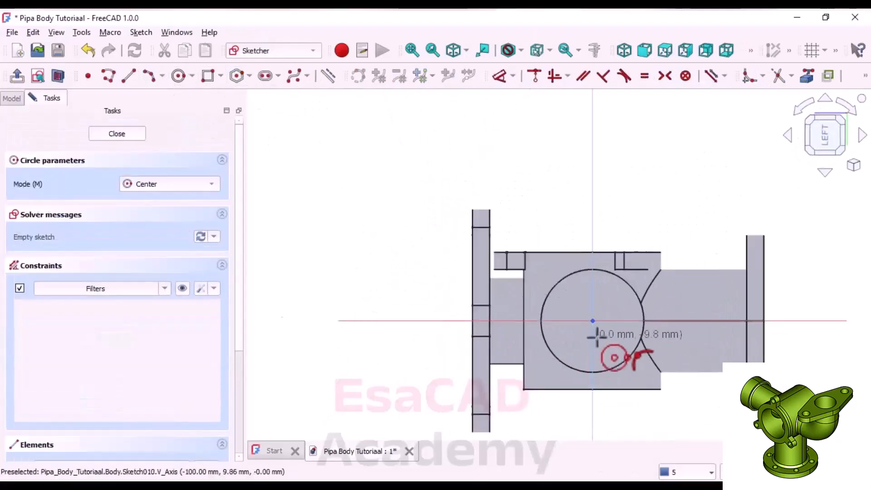
left_click(591, 317)
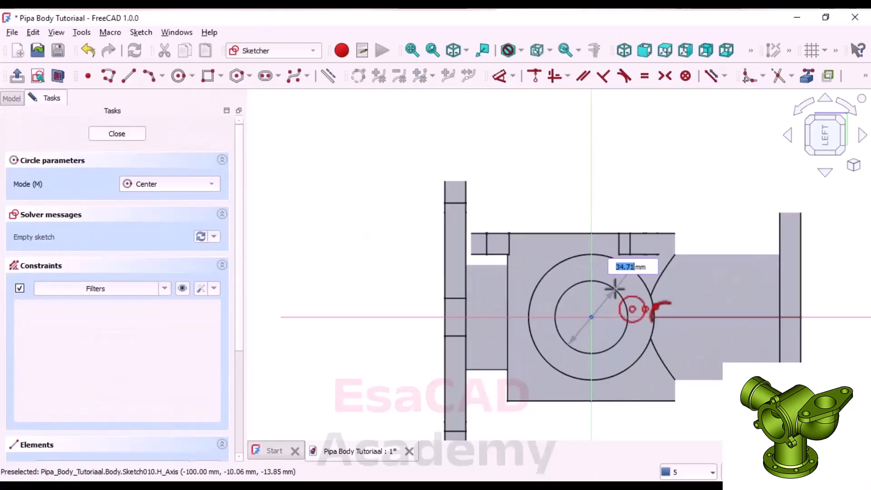
key("Return")
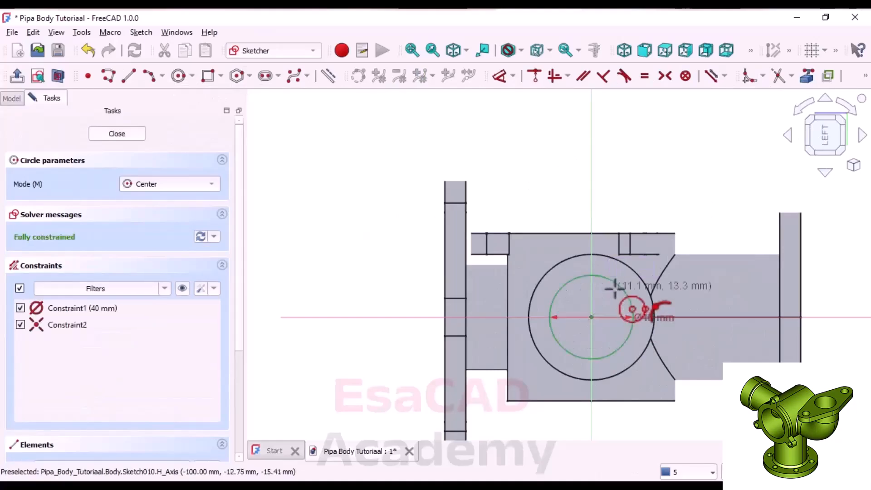
left_click(20, 77)
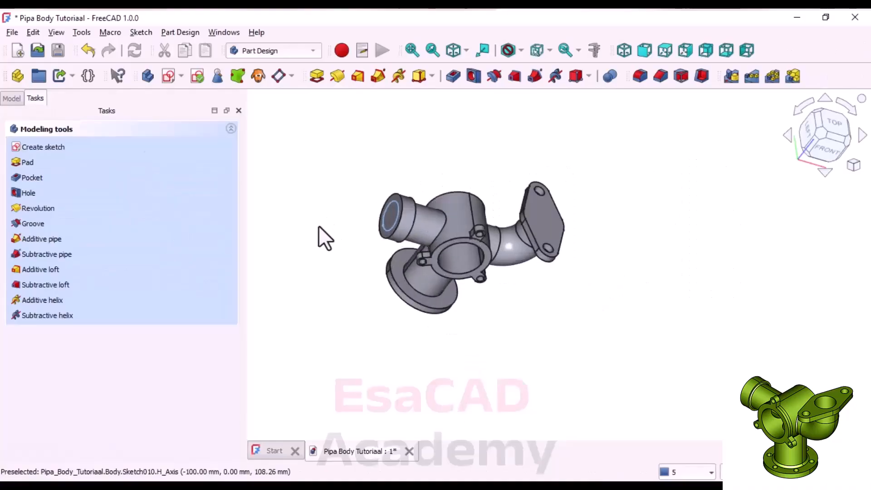
Open the attachment settings of the 40 mm circle sketch.
left_click(11, 98)
scroll(78, 219, "down", 1)
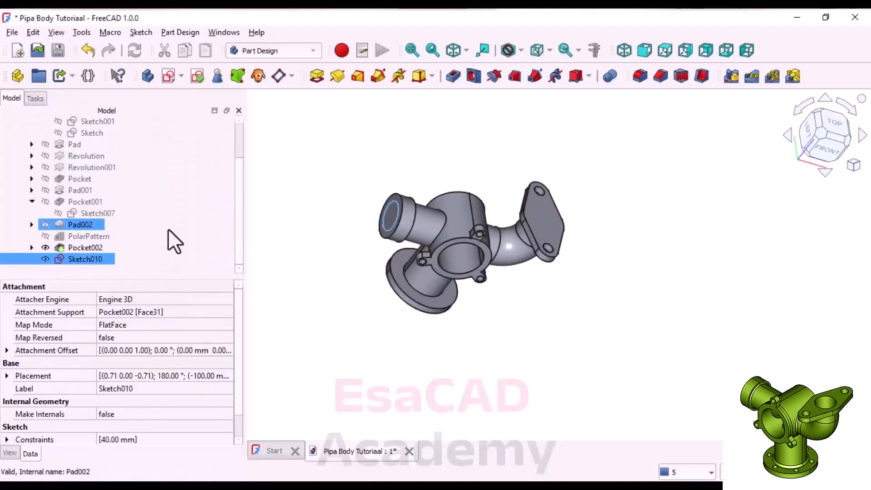
right_click(93, 257)
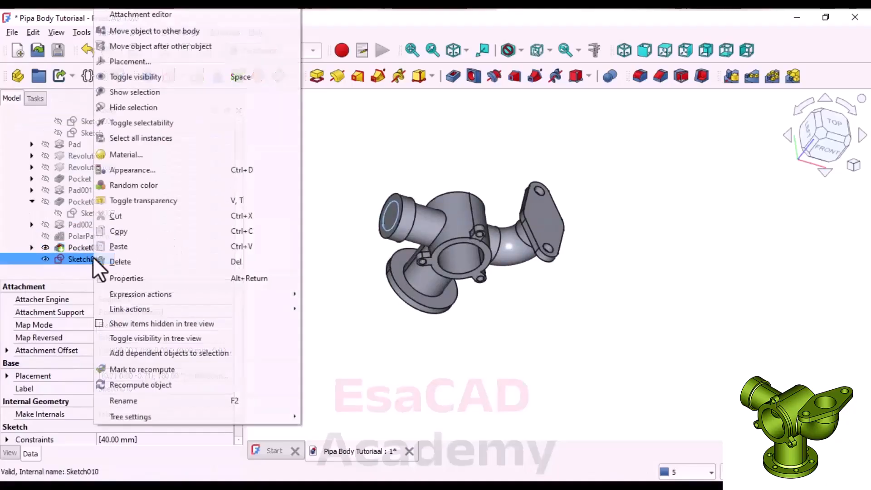
left_click(133, 15)
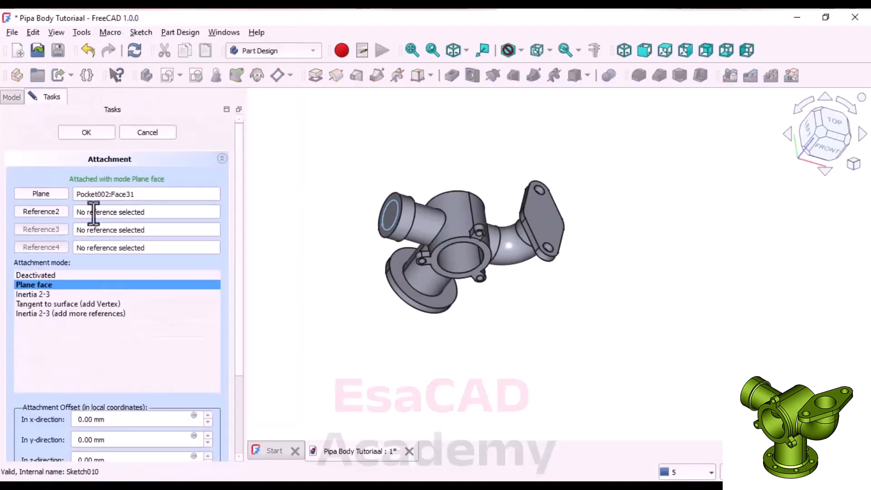
scroll(366, 200, "down", 1)
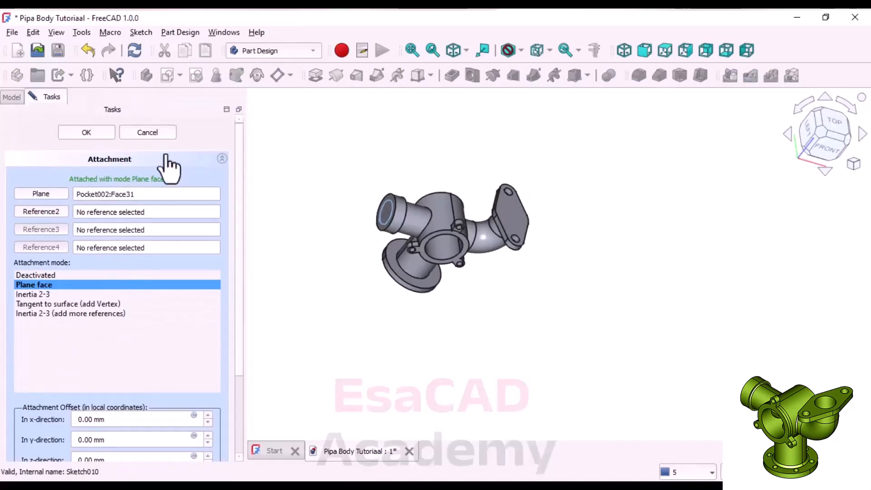
scroll(369, 203, "up", 4)
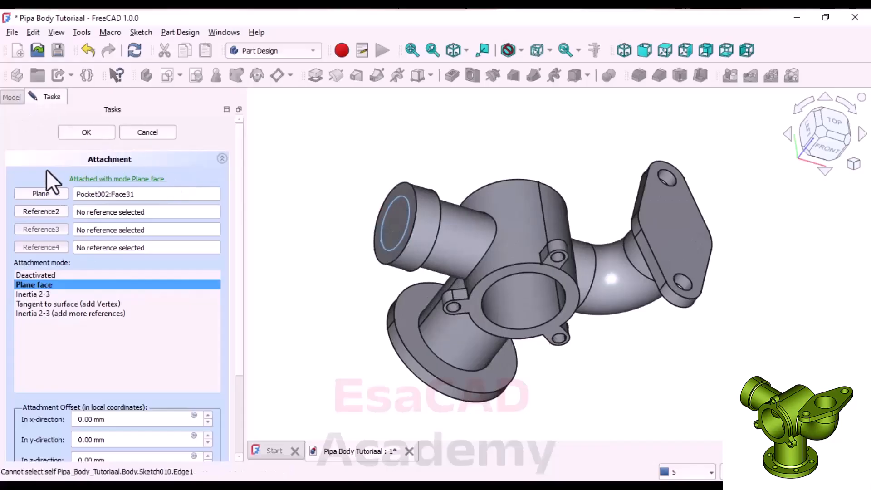
Make the sweep path sketch under AdditivePipe visible and keep its profile sketch hidden.
left_click(9, 96)
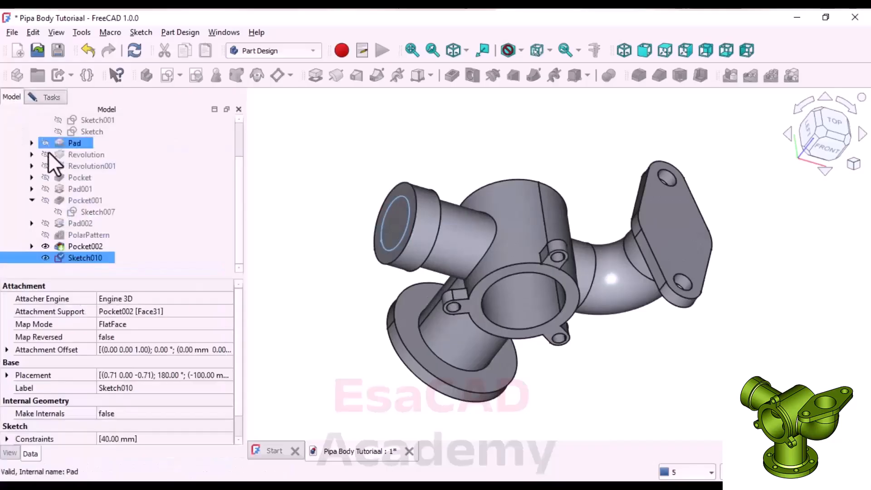
scroll(49, 154, "up", 2)
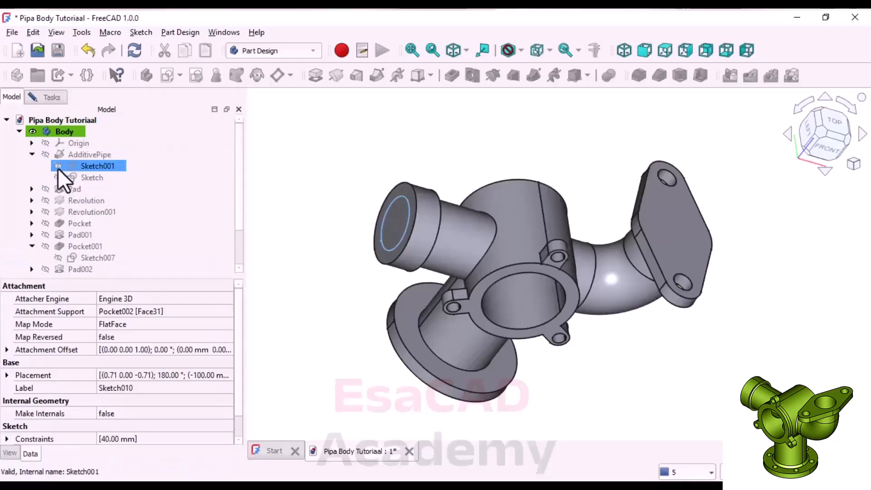
left_click(58, 167)
left_click(58, 173)
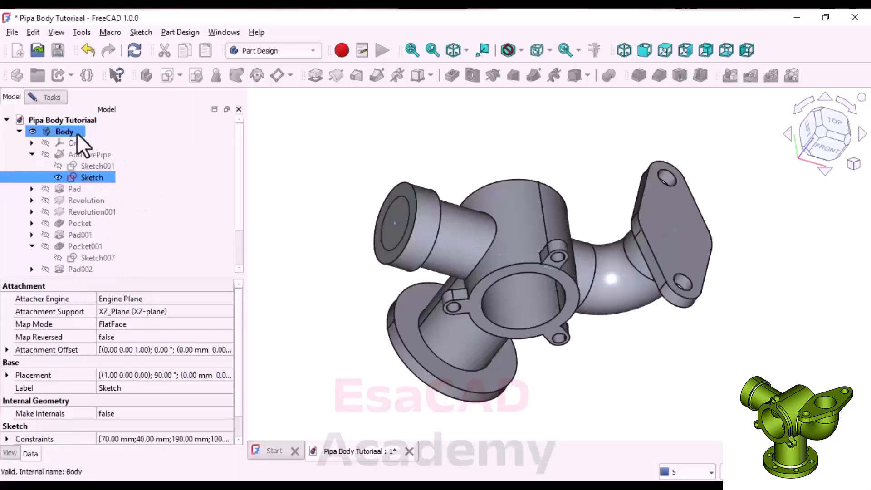
Try to use the sweep path sketch as the circle sketch's attachment plane reference, and close the attachment settings.
left_click(52, 97)
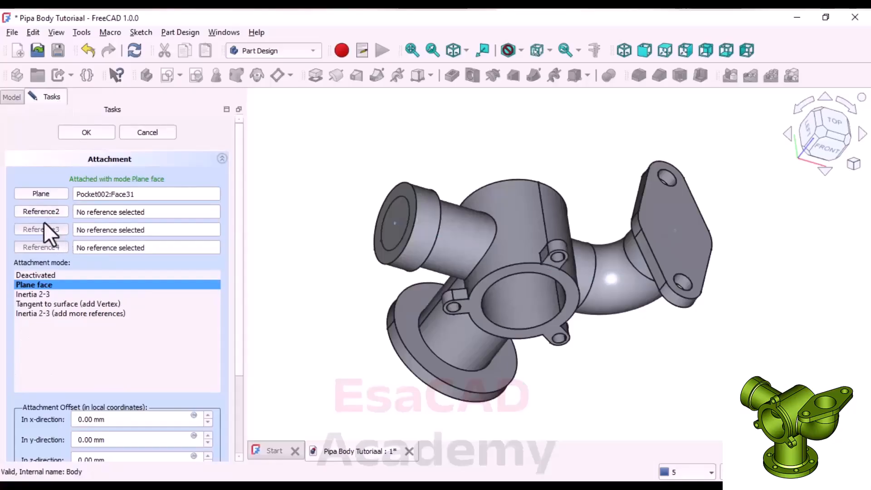
left_click(55, 194)
left_click(55, 194)
left_click(15, 96)
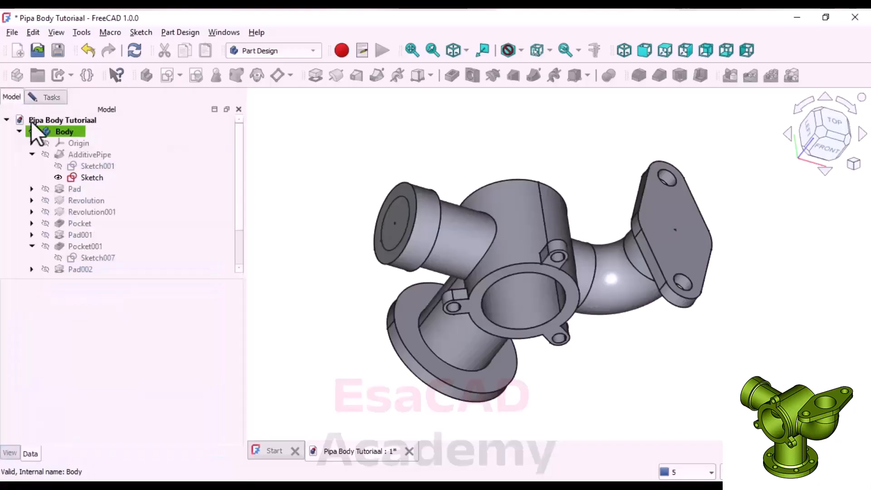
left_click(82, 175)
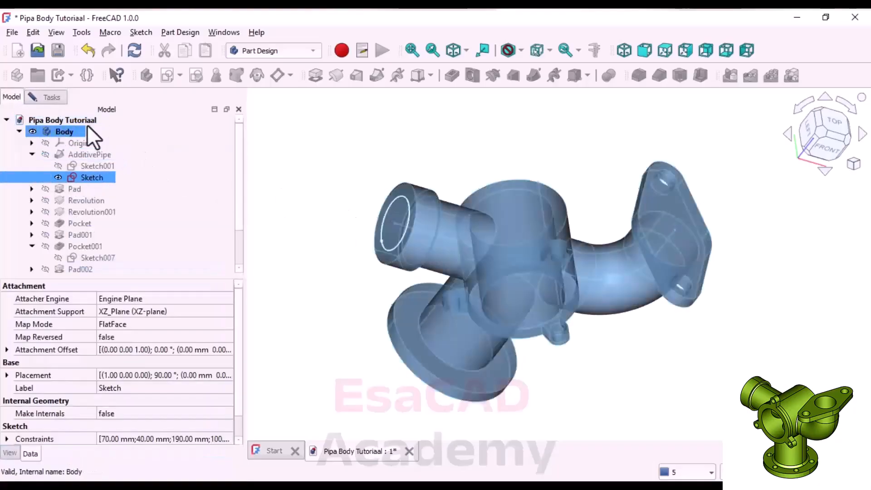
left_click(57, 98)
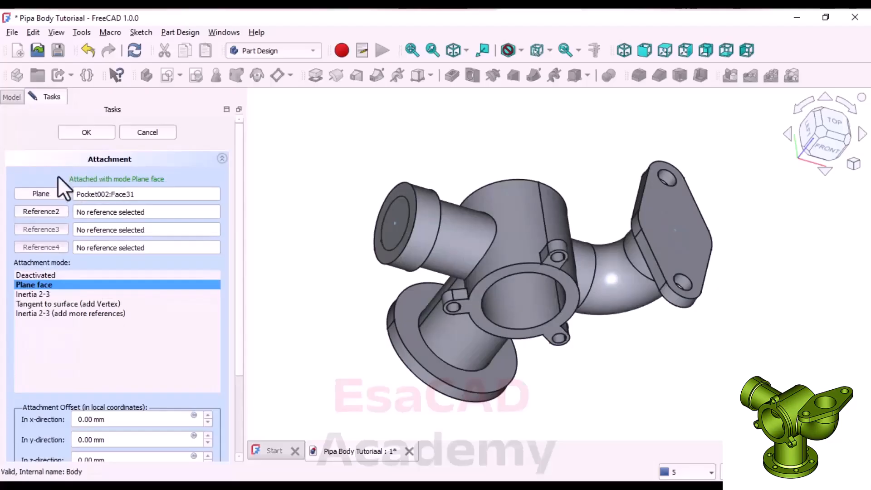
middle_click_drag(319, 249, 319, 278)
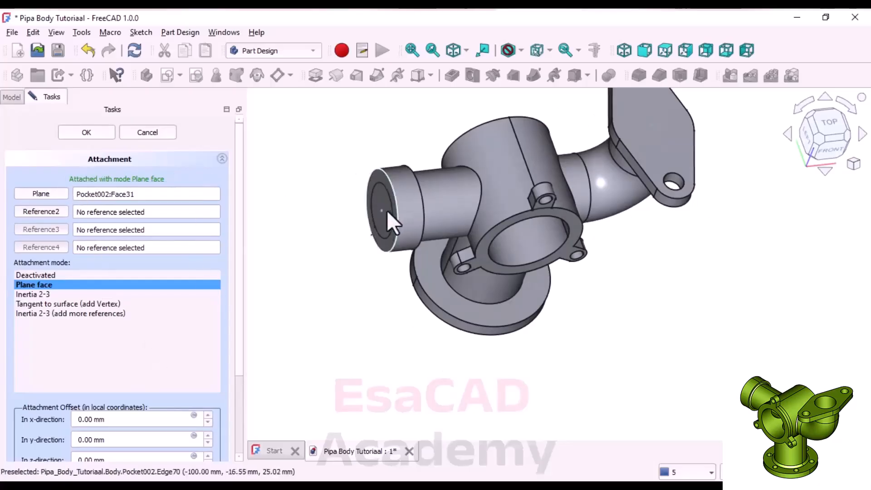
left_click(99, 132)
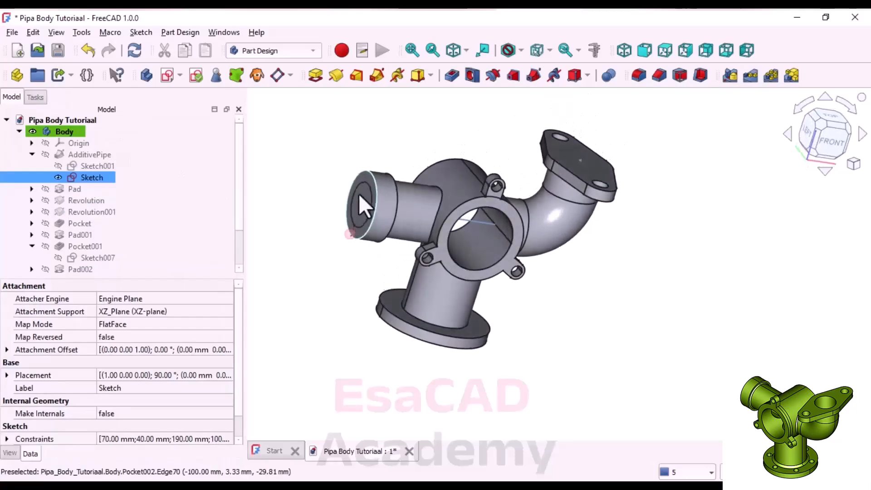
Cut a subtractive pipe using the 40 mm circle sketch as the profile and the existing sweep path sketch under AdditivePipe as its path.
scroll(236, 184, "down", 2)
left_click(93, 258)
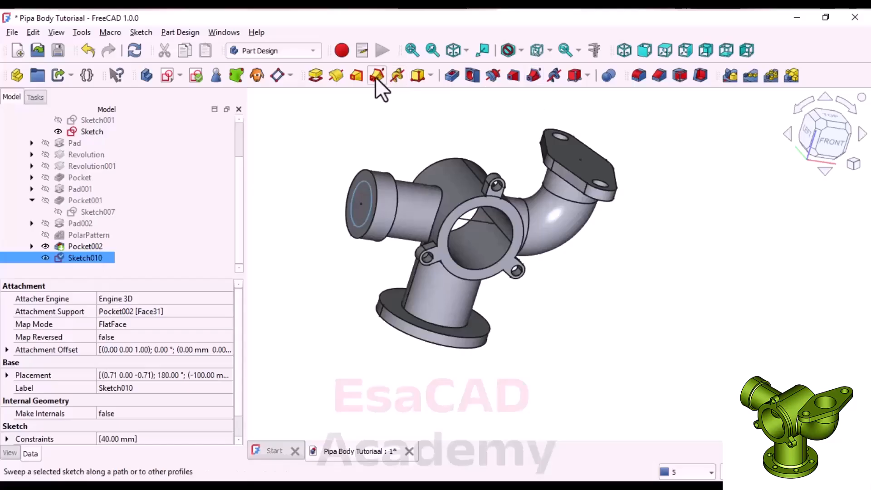
left_click(533, 74)
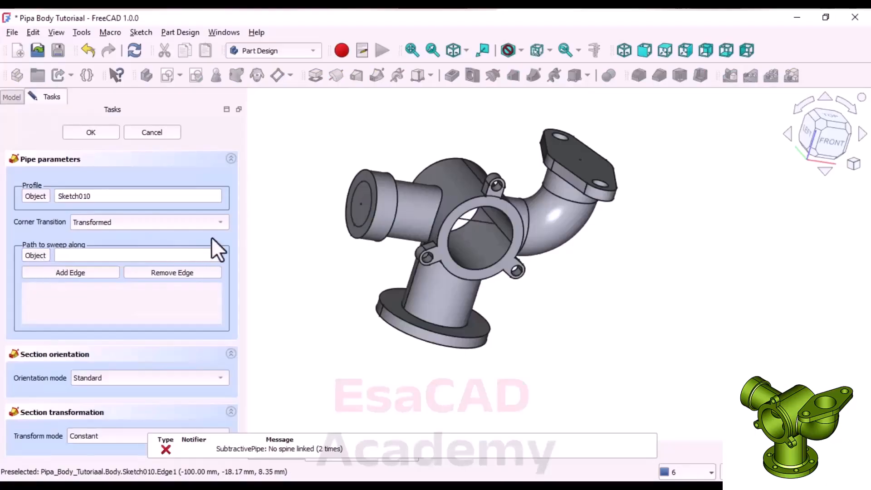
left_click(12, 96)
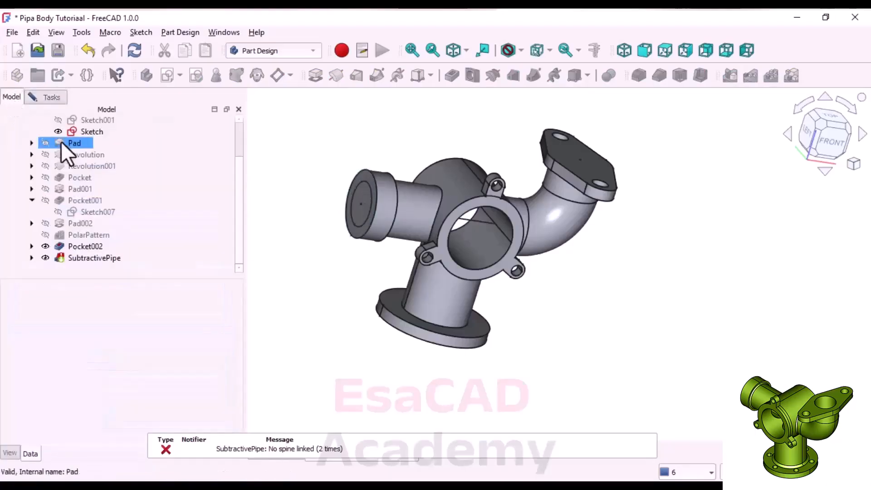
left_click(87, 131)
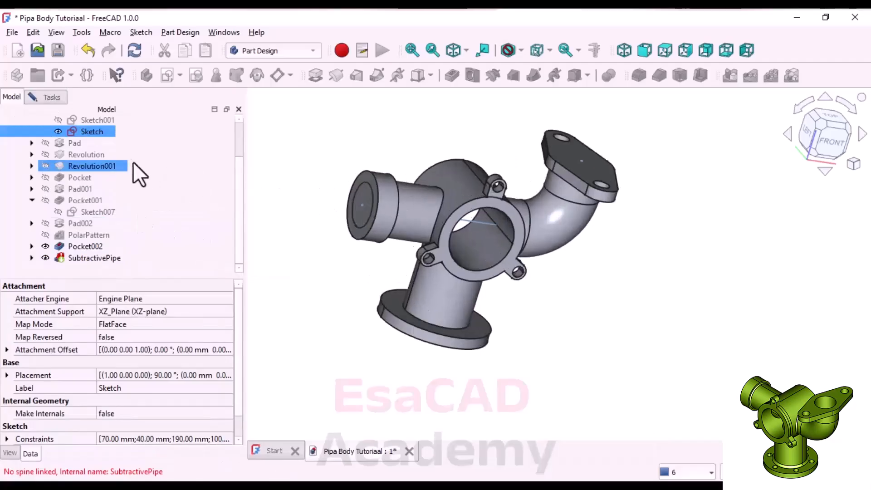
left_click(49, 97)
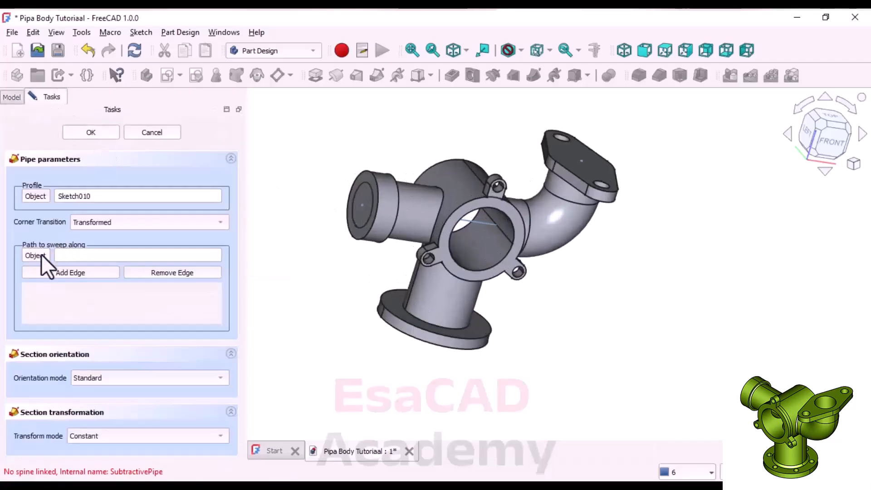
left_click(13, 97)
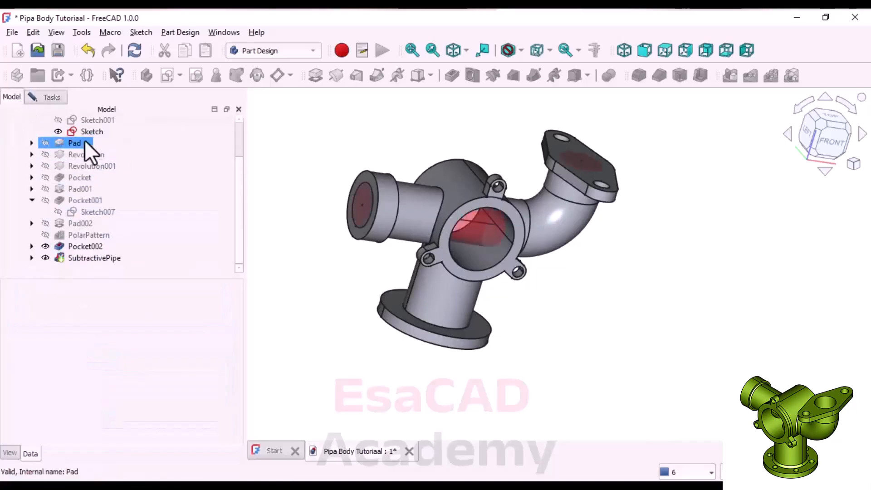
scroll(360, 202, "up", 2)
scroll(360, 202, "up", 1)
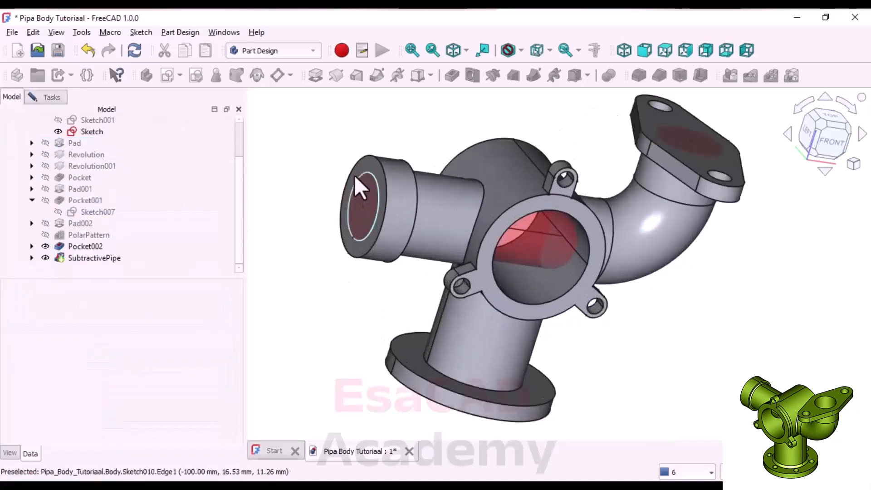
scroll(354, 175, "down", 1)
scroll(395, 138, "up", 1)
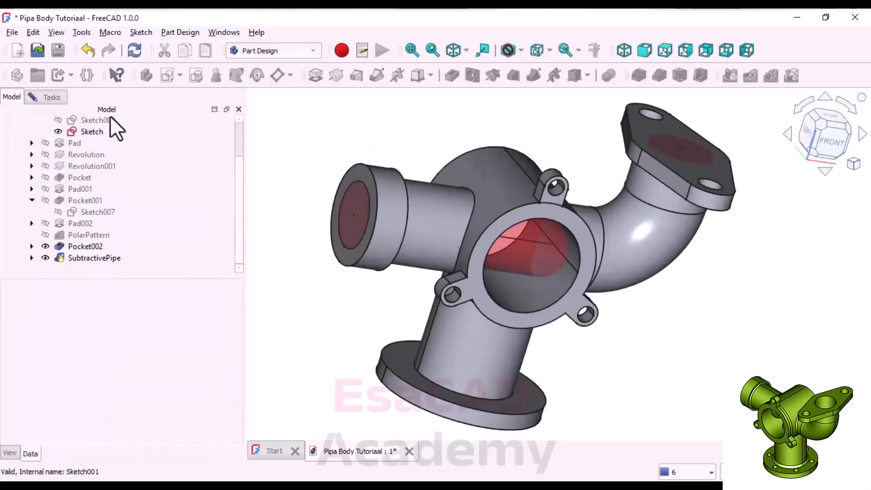
left_click(55, 98)
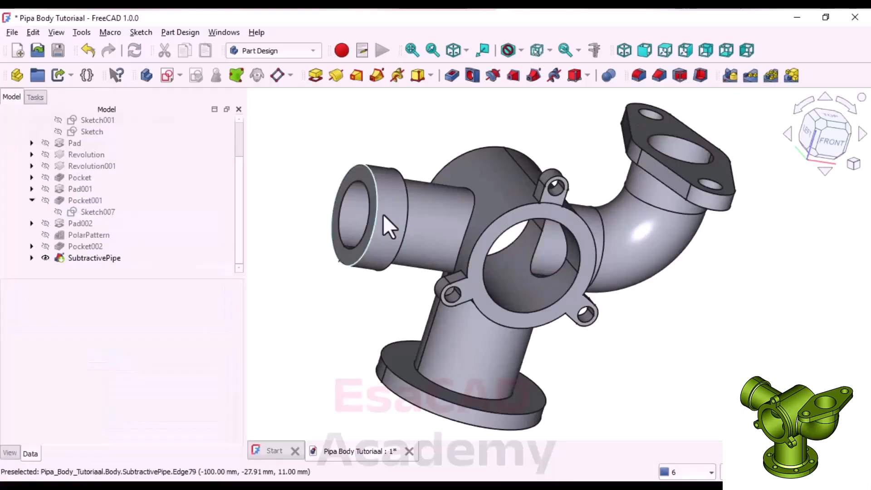
Inspect the swept bore through the side pipe, central cylinder and elbow from several viewing angles.
middle_click_drag(384, 214, 405, 274)
scroll(405, 274, "down", 5)
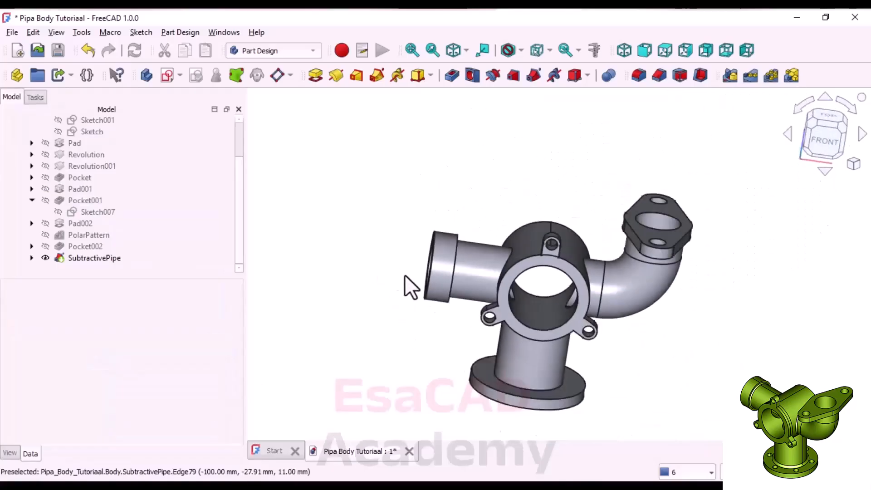
scroll(527, 262, "up", 3)
mouse_move(547, 244)
middle_mouse_down()
mouse_move(543, 277)
mouse_move(519, 321)
mouse_move(560, 247)
mouse_move(653, 225)
mouse_move(467, 228)
mouse_move(566, 251)
mouse_move(543, 241)
middle_mouse_up()
scroll(542, 241, "down", 2)
scroll(527, 259, "down", 1)
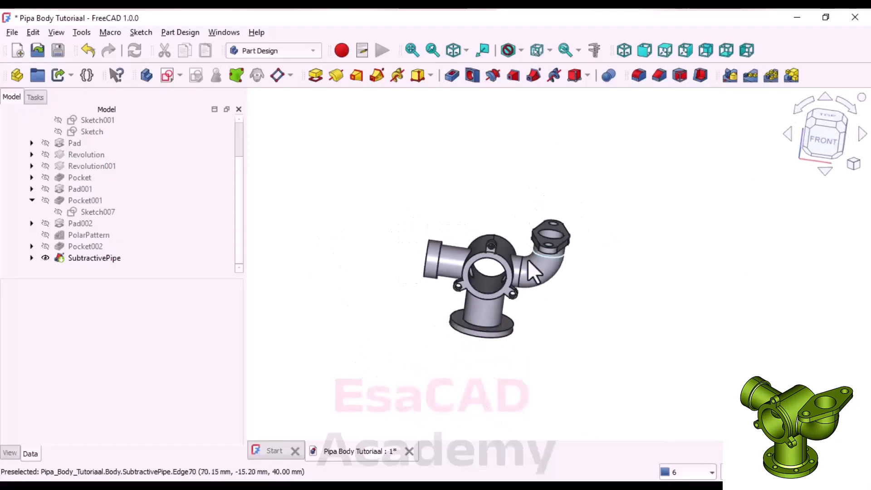
scroll(526, 260, "up", 2)
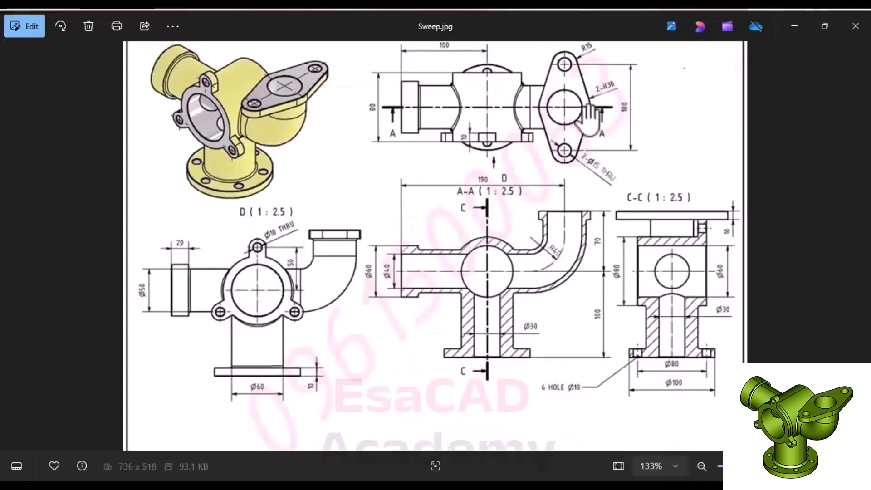
Switch to the Sweep.jpg drawing and examine the bottom flange's bolt-hole dimensions in section C-C.
left_click(797, 17)
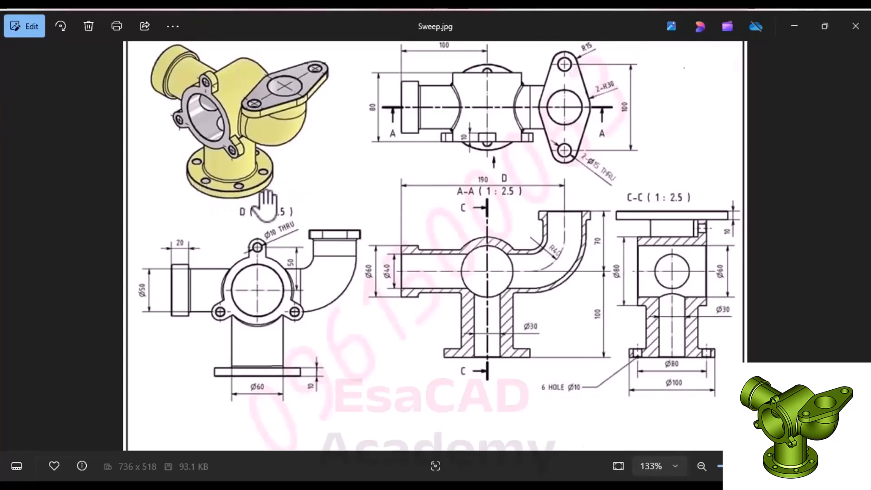
scroll(664, 356, "down", 1)
scroll(687, 353, "up", 3)
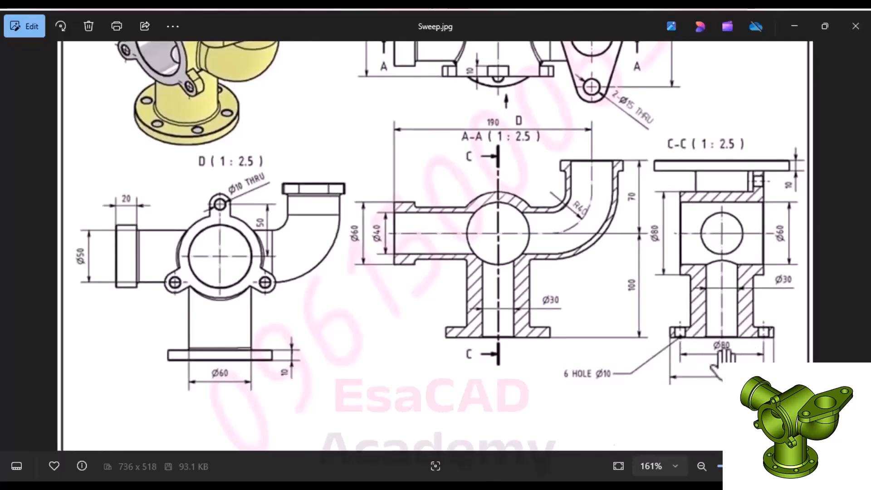
scroll(718, 357, "down", 1)
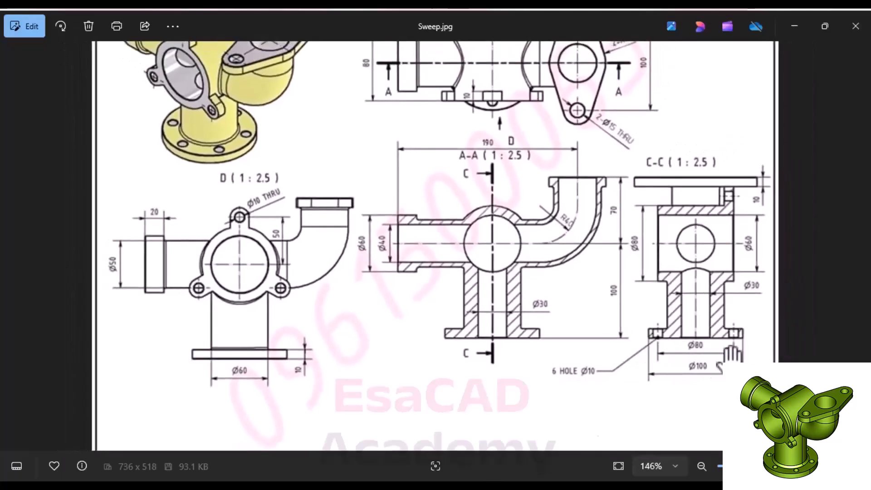
scroll(735, 354, "up", 2)
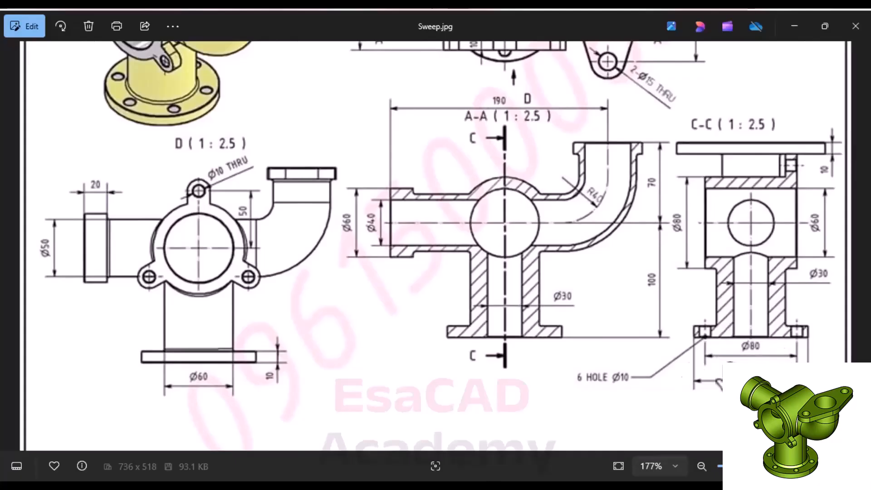
scroll(701, 369, "down", 1)
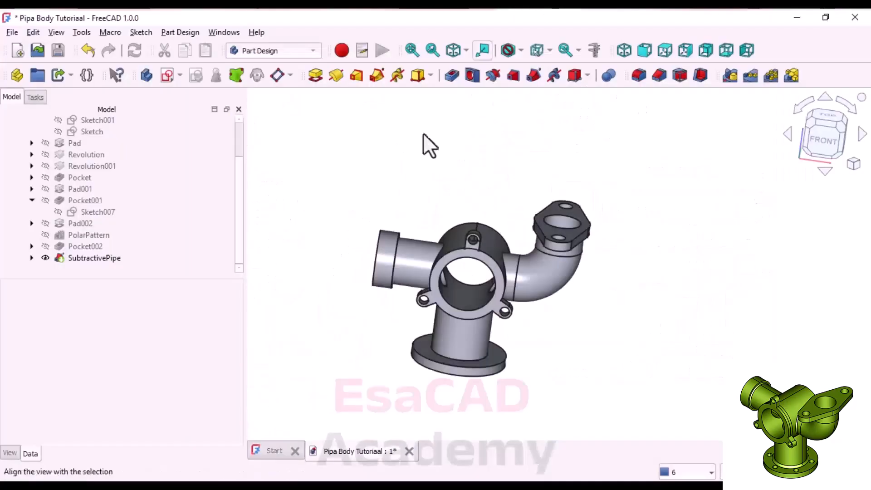
Switch back to FreeCAD and sketch a small circle centred on the vertical axis near the rim of the bottom flange's underside.
scroll(365, 249, "down", 2)
scroll(431, 326, "up", 4)
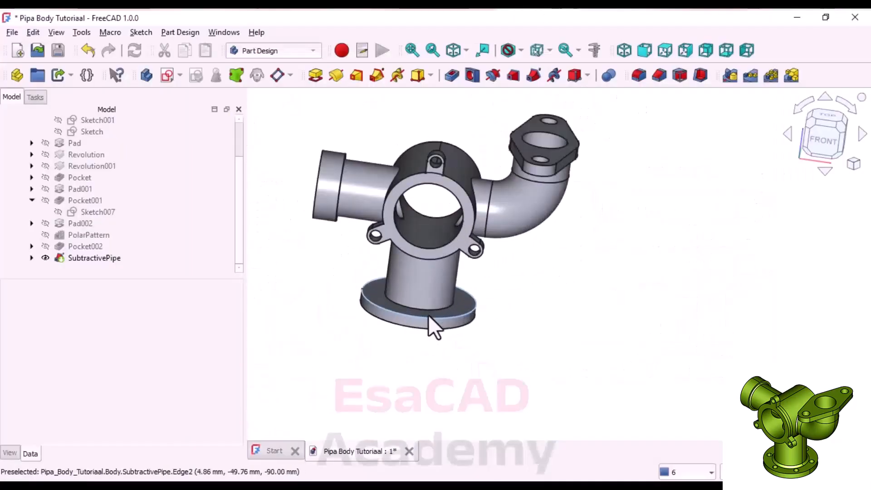
middle_click_drag(428, 314, 402, 295)
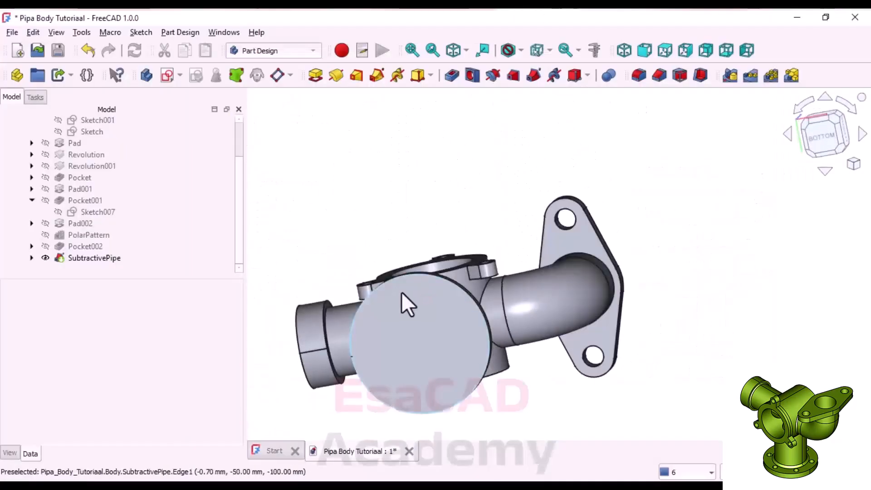
left_click(402, 300)
left_click(162, 80)
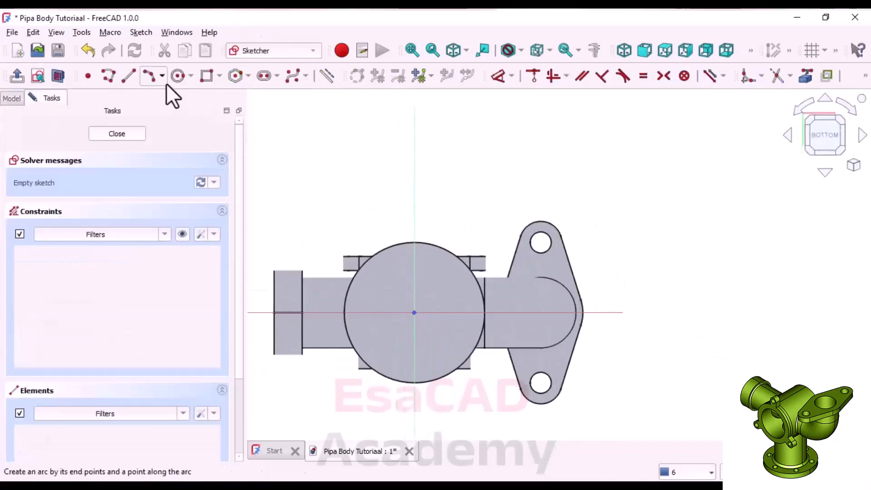
left_click(176, 75)
scroll(370, 252, "down", 2)
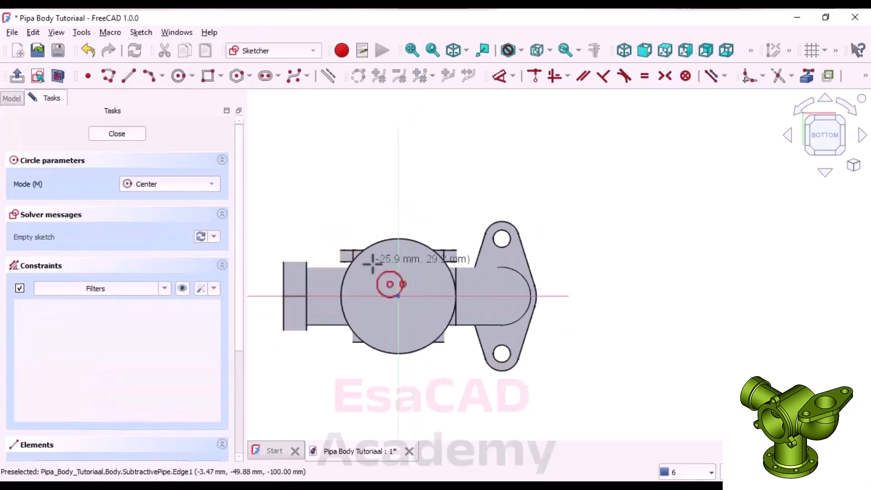
scroll(403, 249, "up", 4)
left_click(405, 245)
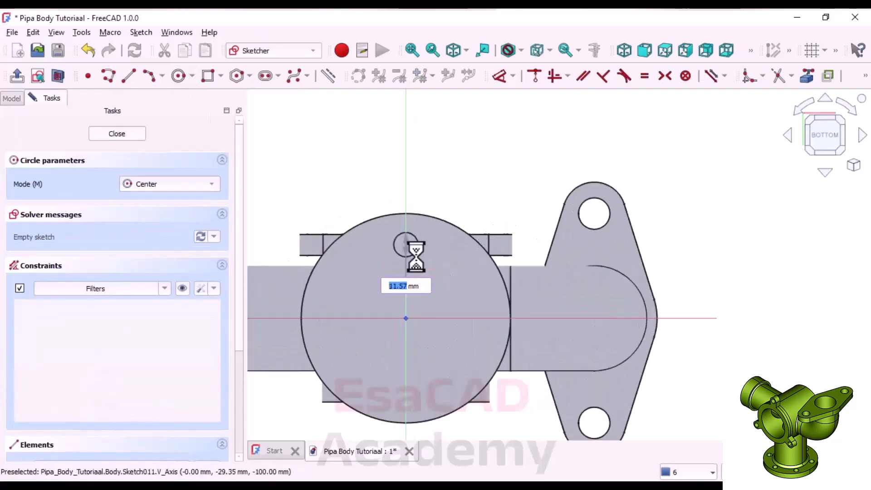
left_click(417, 256)
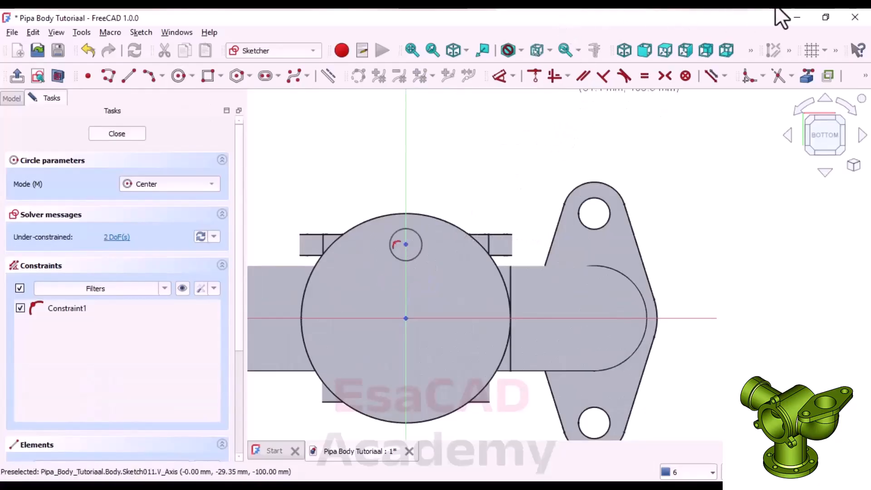
Switch to Sweep.jpg and recheck the bottom flange's hole count, hole diameter and bolt-circle diameter.
left_click(797, 18)
scroll(696, 358, "up", 2)
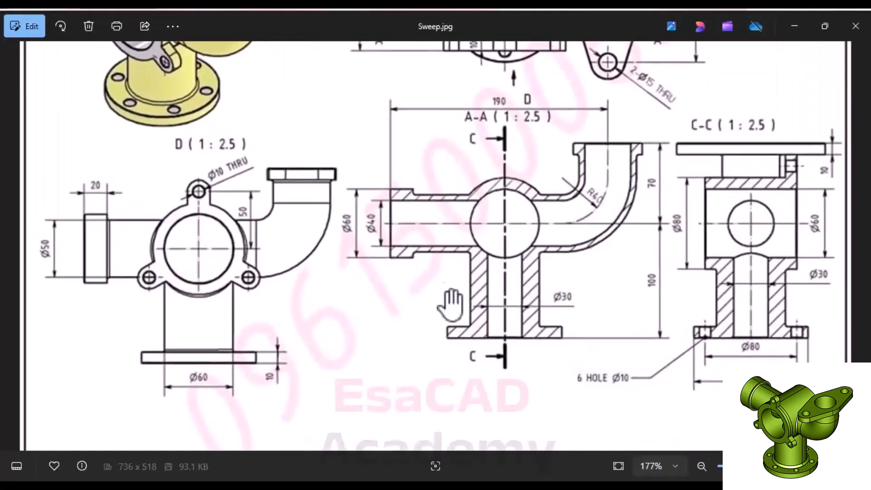
scroll(389, 317, "down", 2)
scroll(723, 301, "up", 1)
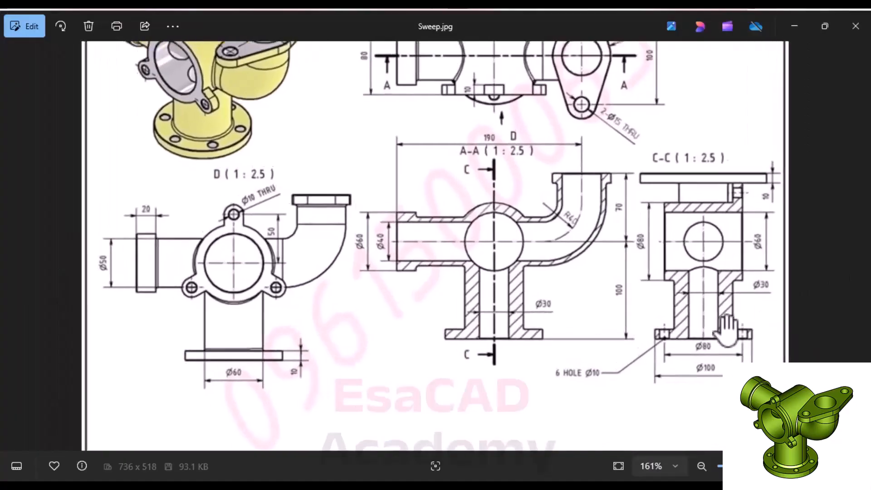
scroll(270, 295, "down", 2)
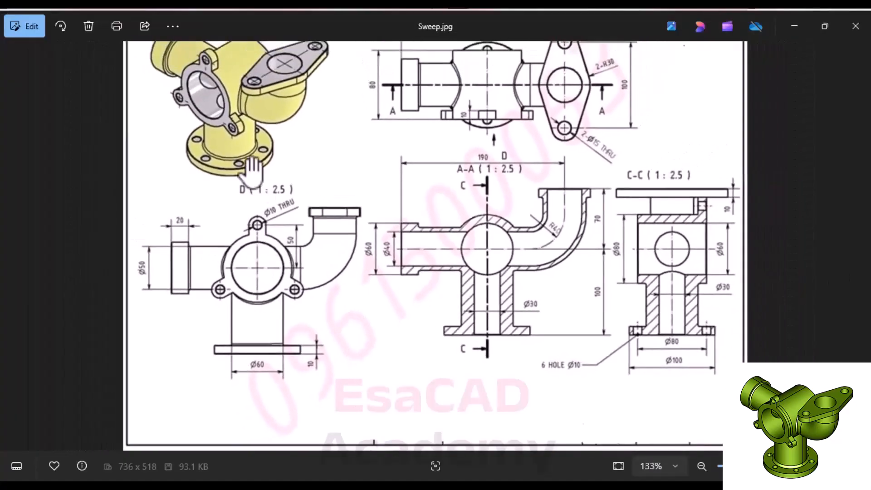
scroll(433, 250, "up", 2)
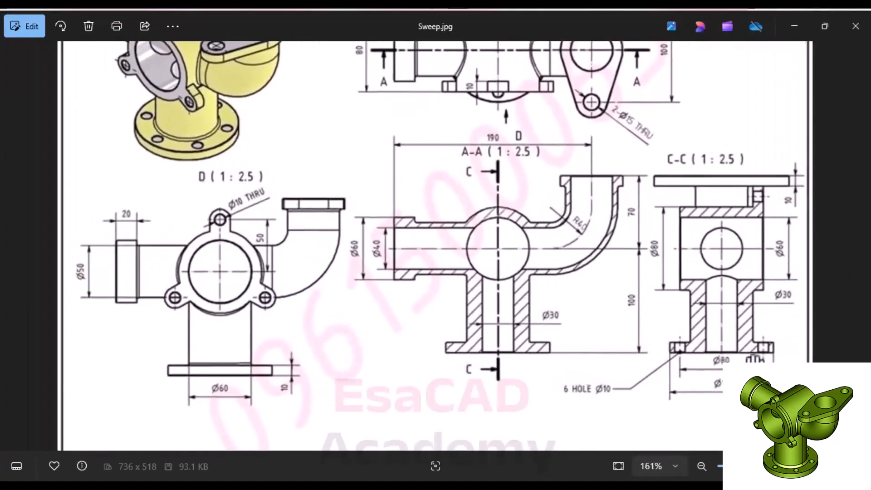
scroll(570, 298, "down", 2)
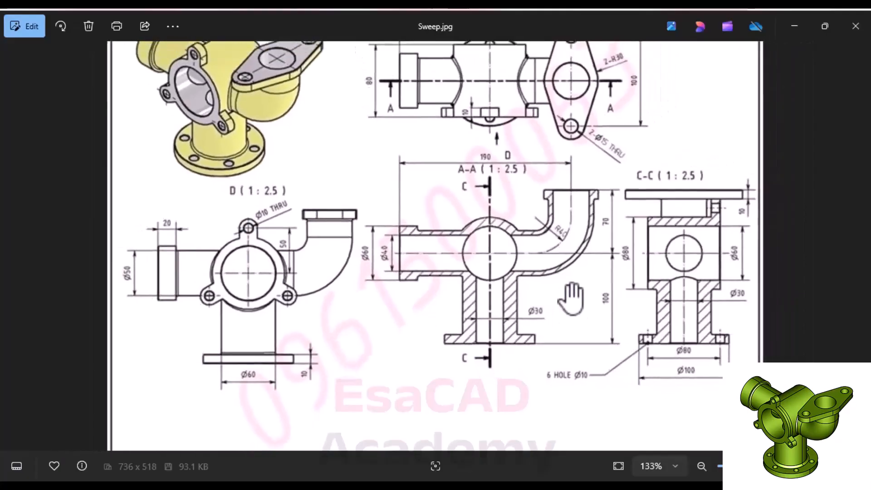
scroll(675, 313, "down", 2)
scroll(680, 363, "up", 3)
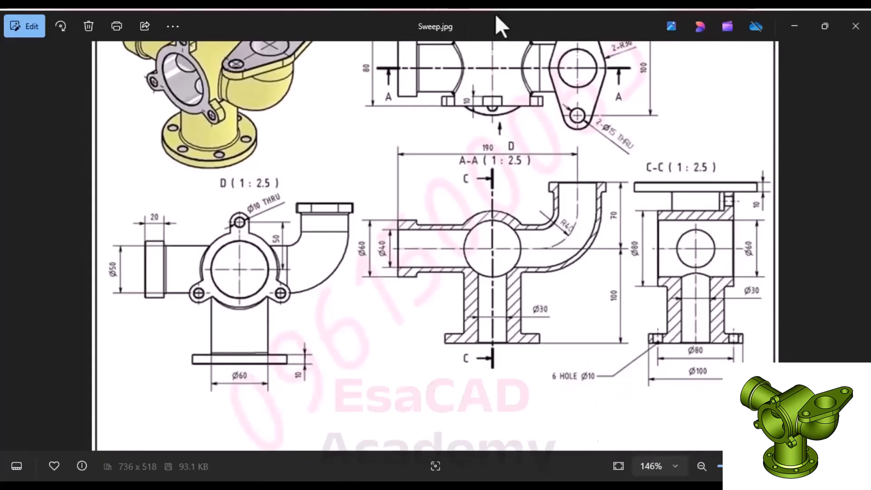
Switch back to FreeCAD, enlarge the small circle on the flange's underside slightly, and close the sketch.
left_click(533, 9)
scroll(373, 258, "down", 1)
scroll(374, 258, "up", 2)
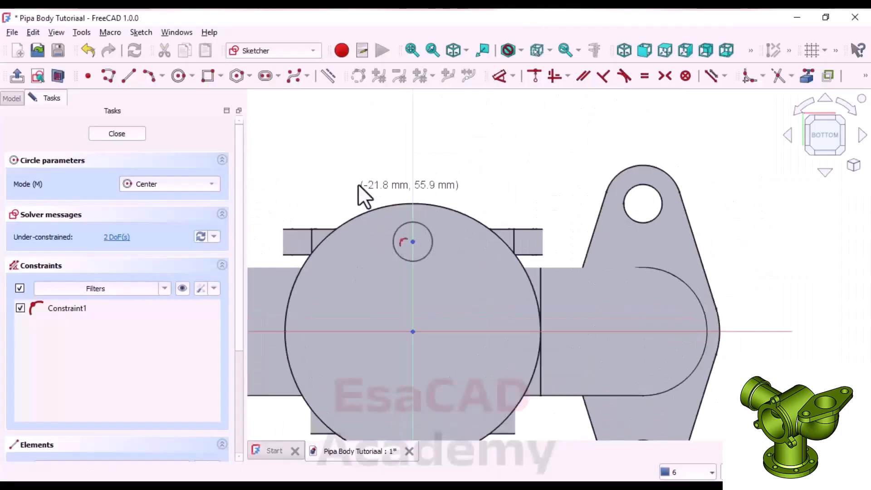
scroll(358, 184, "down", 1)
key("Escape")
left_click(410, 217)
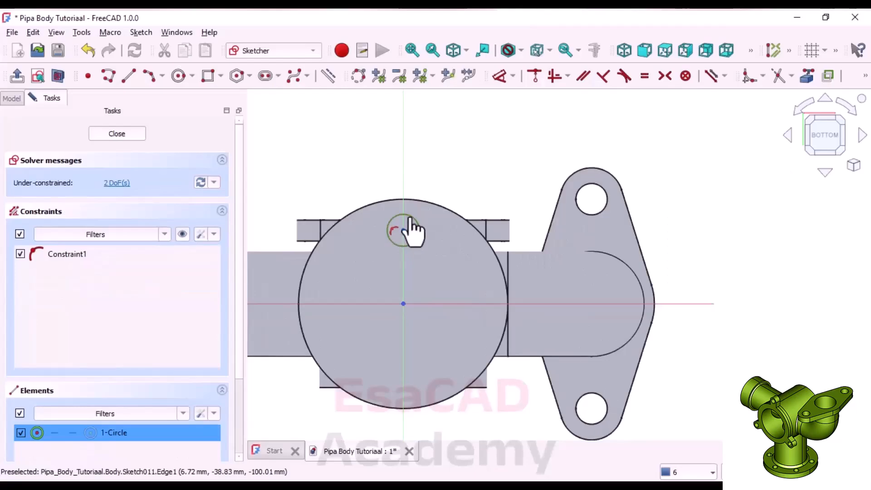
left_click_drag(410, 218, 410, 212)
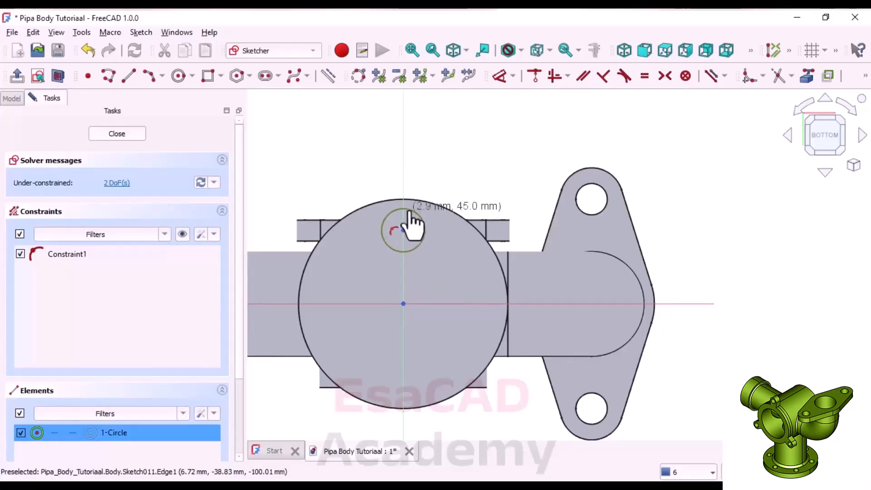
left_click(17, 76)
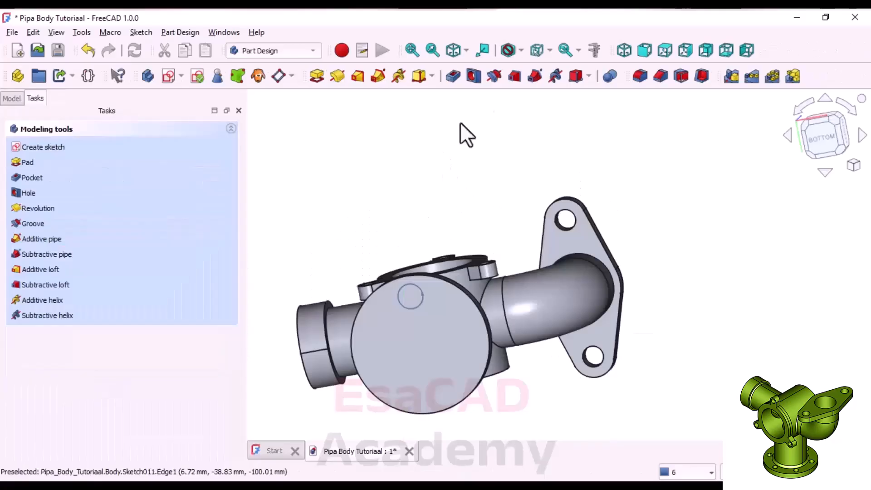
Cut a 10 mm diameter hole 25 mm deep in the bottom flange from the circle sketch.
left_click(473, 76)
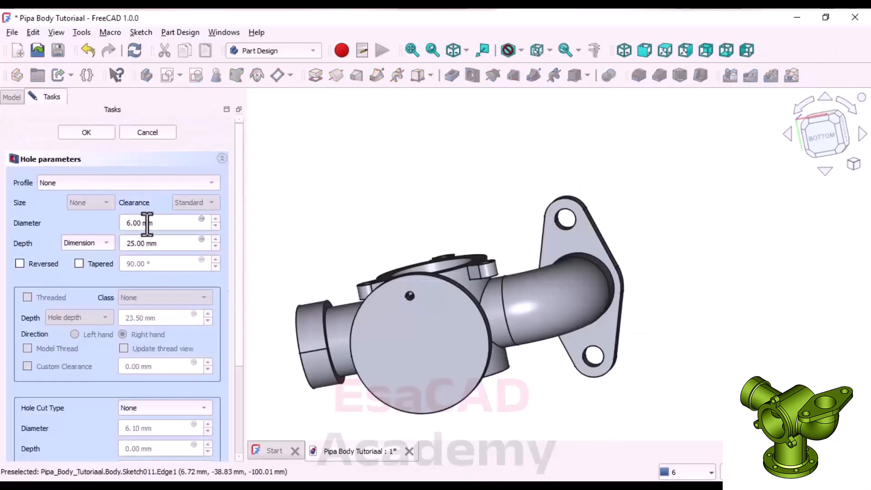
left_click_drag(155, 223, 107, 215)
left_click(159, 244)
scroll(374, 270, "up", 1)
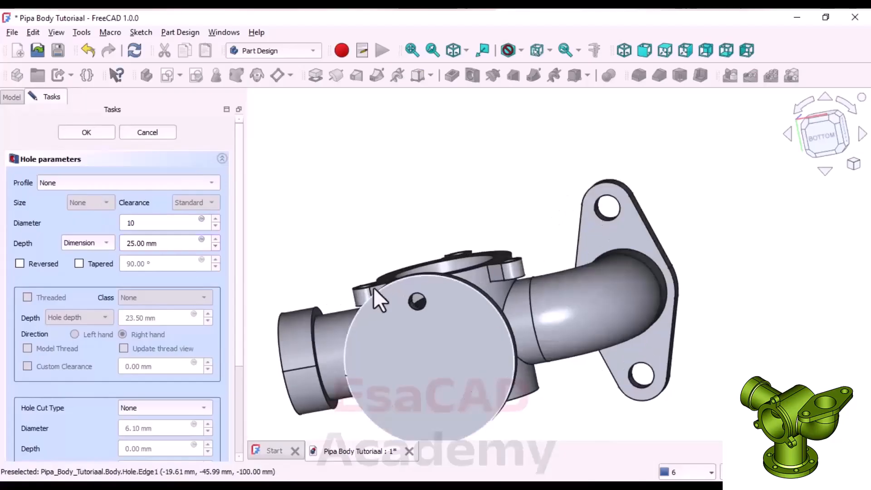
middle_click_drag(374, 287, 422, 273)
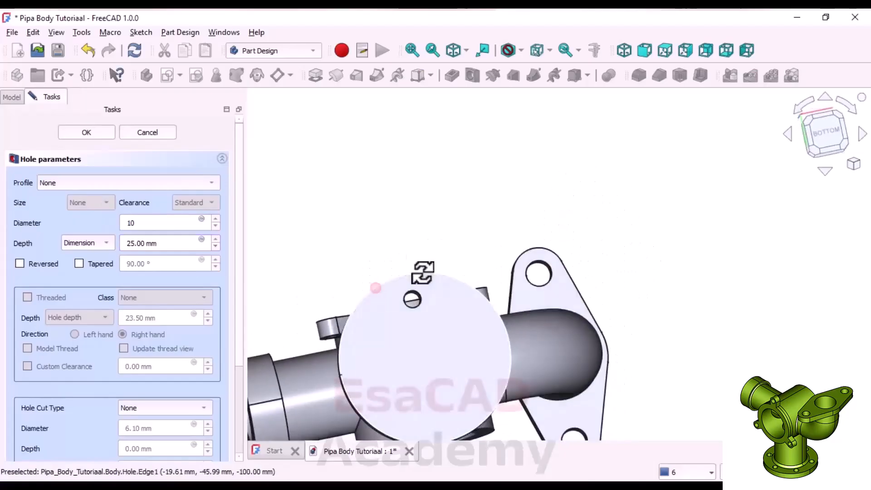
left_click(106, 241)
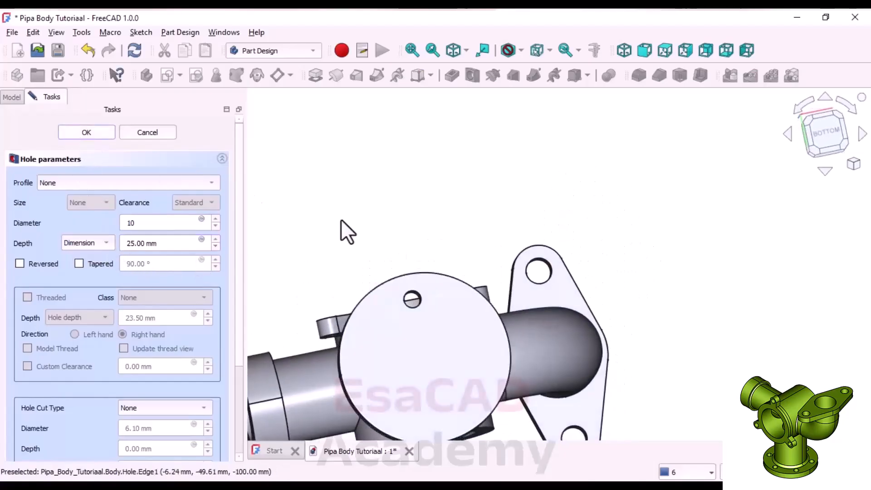
scroll(368, 312, "down", 2)
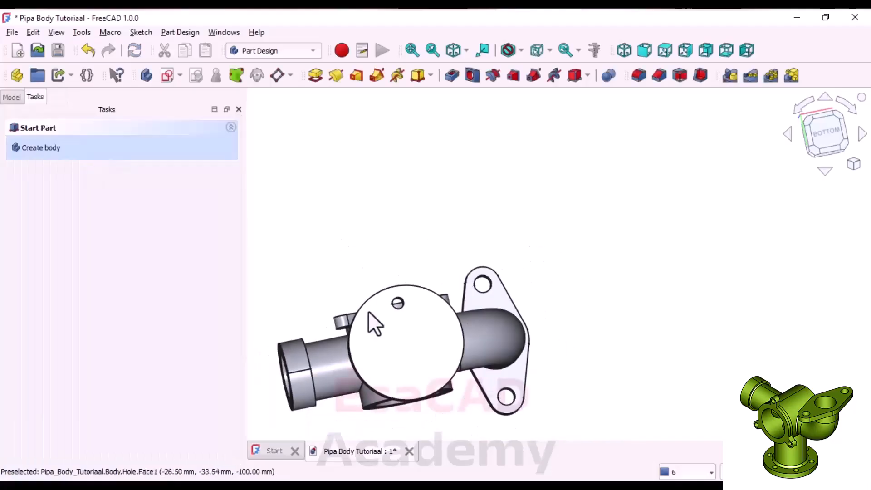
scroll(415, 312, "up", 1)
scroll(415, 312, "up", 2)
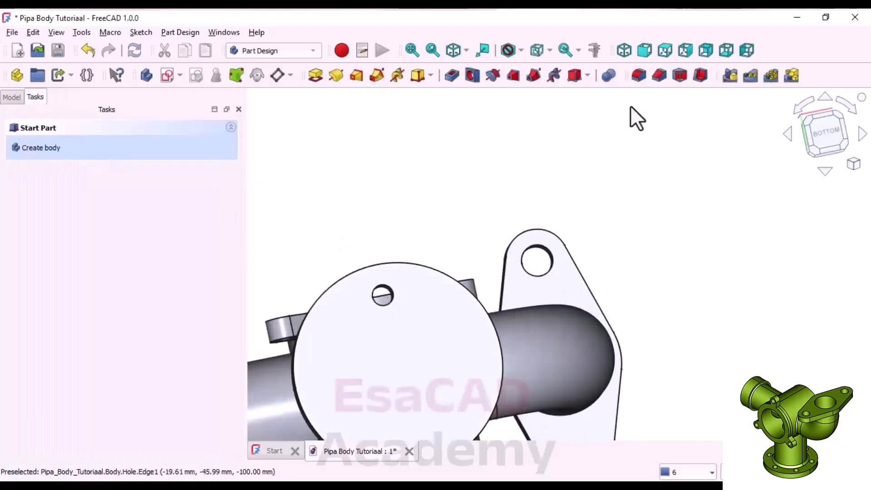
Polar-pattern the bottom flange's hole to 6 occurrences over 360° about the normal sketch axis.
left_click(11, 97)
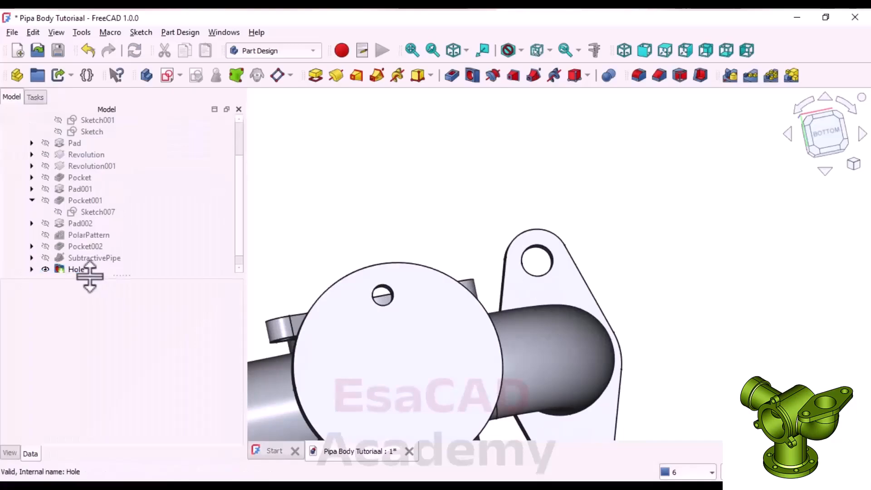
scroll(365, 189, "down", 1)
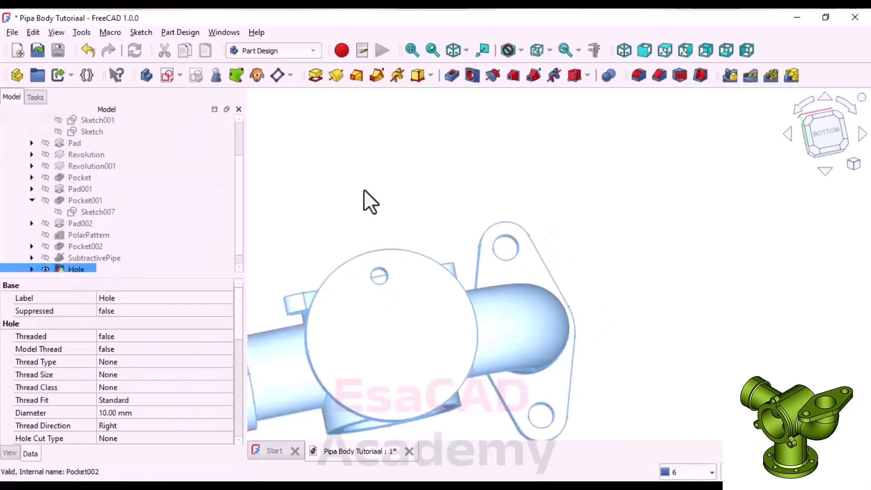
left_click(769, 77)
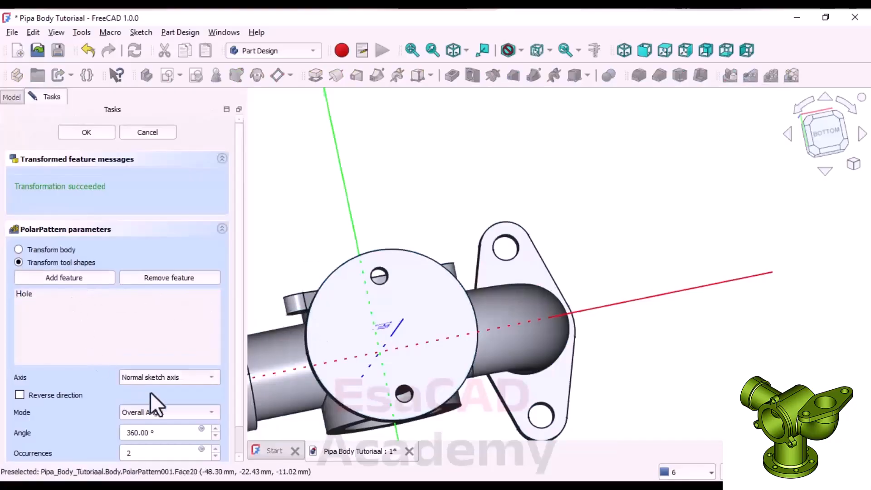
left_click(215, 448)
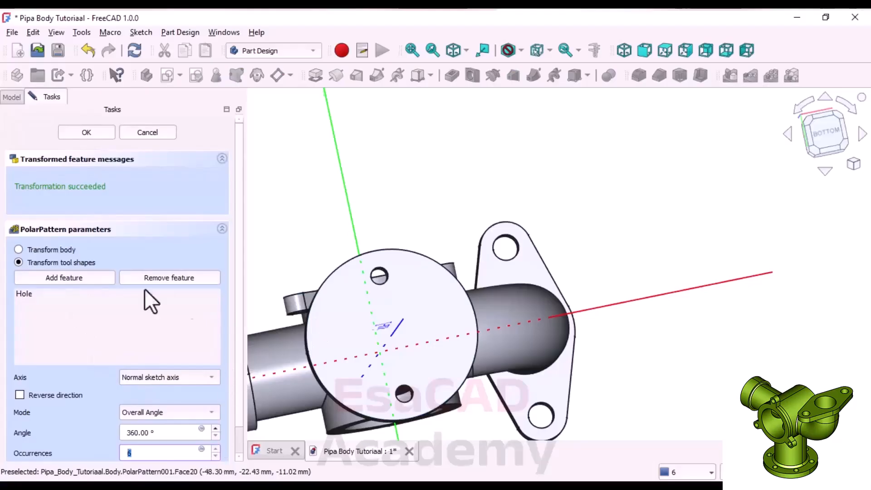
middle_click_drag(383, 312, 386, 331)
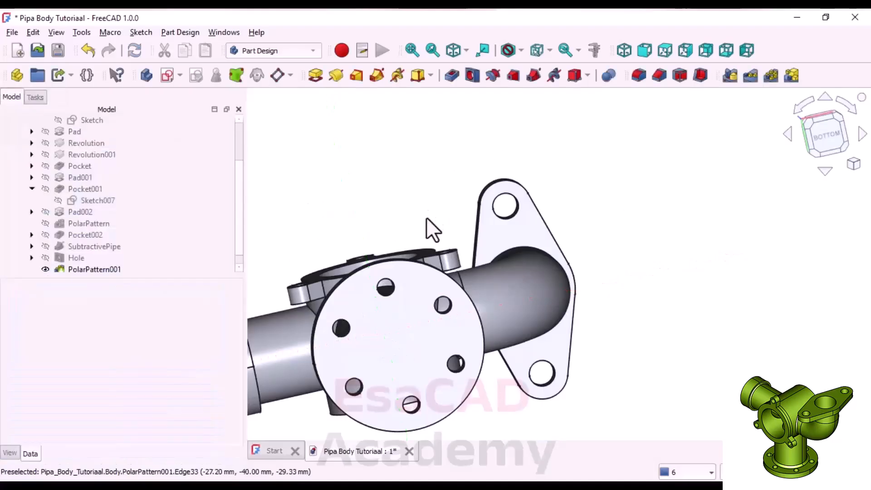
middle_click_drag(426, 216, 501, 399)
scroll(387, 251, "up", 3)
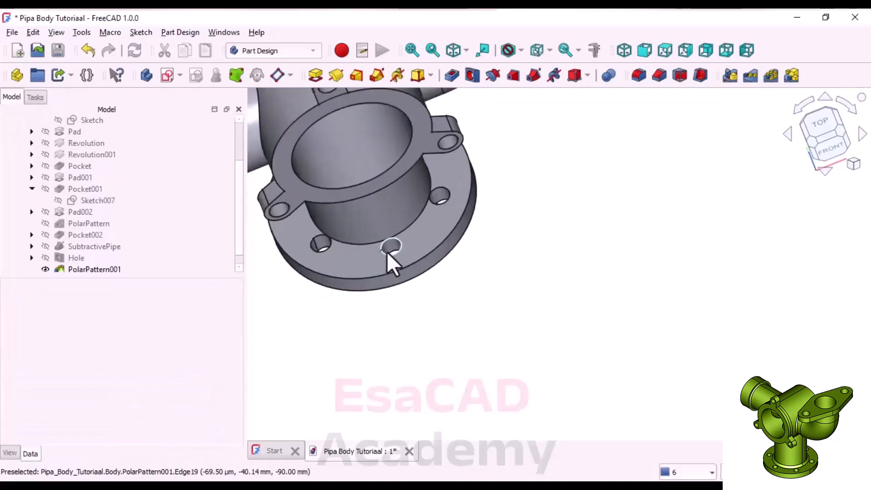
Reopen the sketch of the bottom flange's bolt hole for editing.
left_click(87, 257)
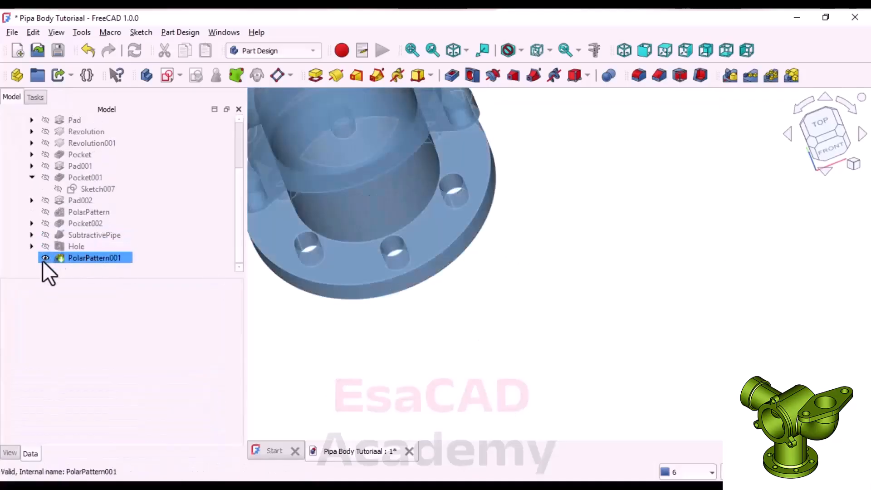
left_click(48, 246)
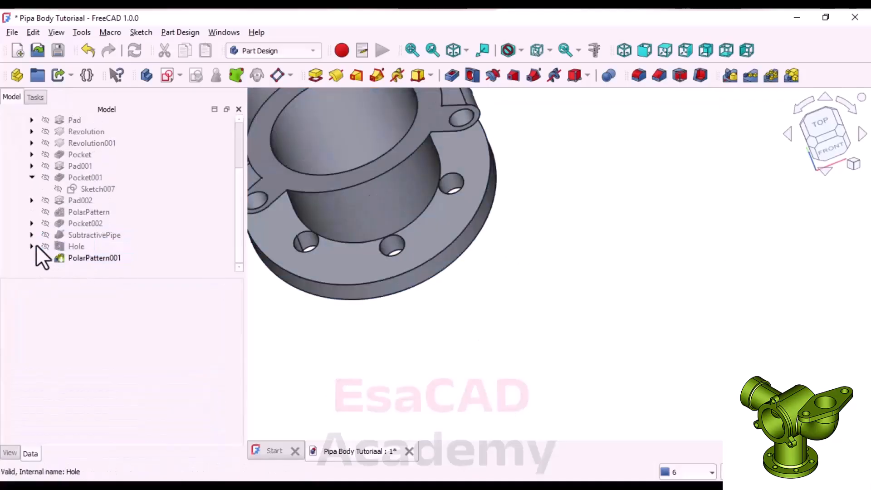
left_click(34, 246)
double_click(76, 255)
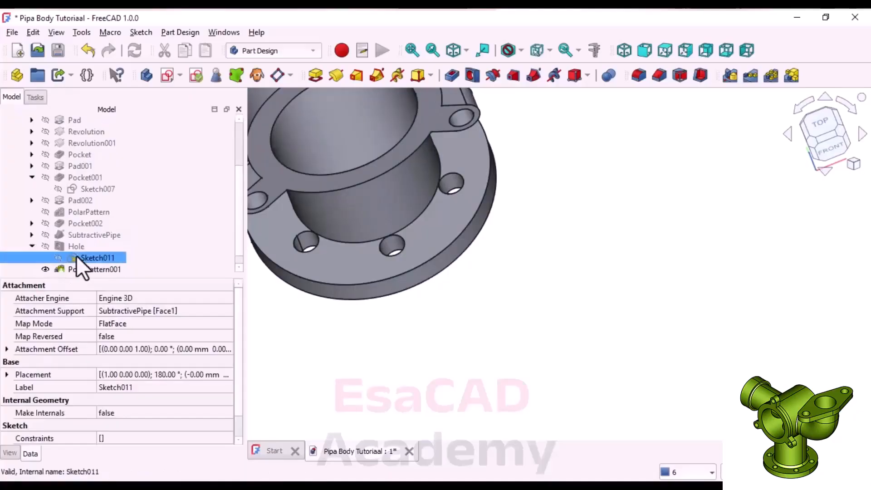
scroll(397, 268, "down", 2)
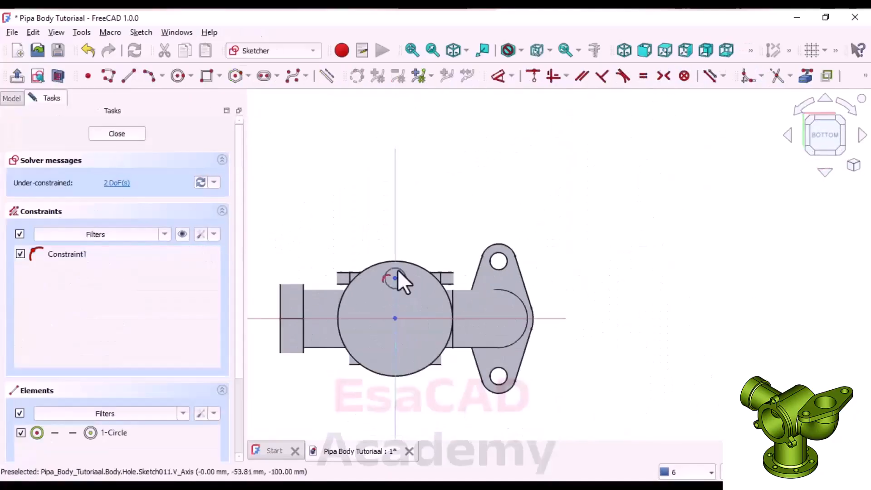
Dimension the bolt-hole circle's centre 40 mm from the horizontal axis and close the sketch.
scroll(404, 308, "up", 5)
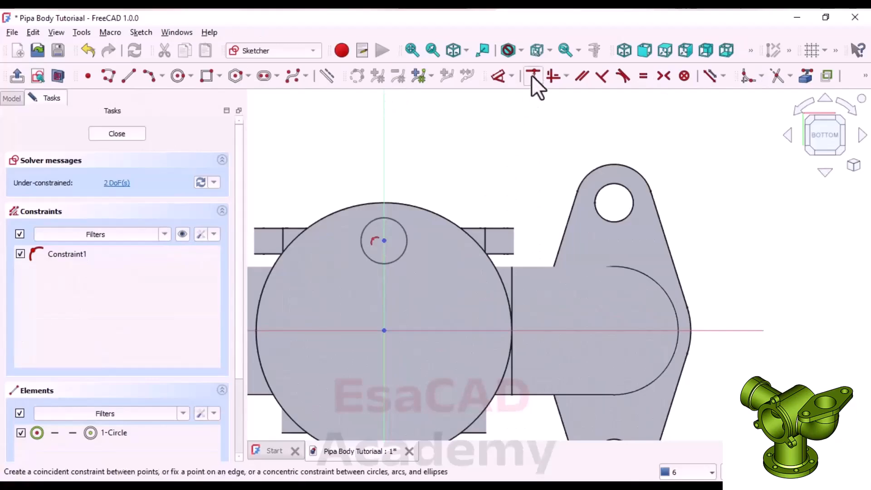
left_click(499, 76)
left_click(383, 240)
left_click(431, 329)
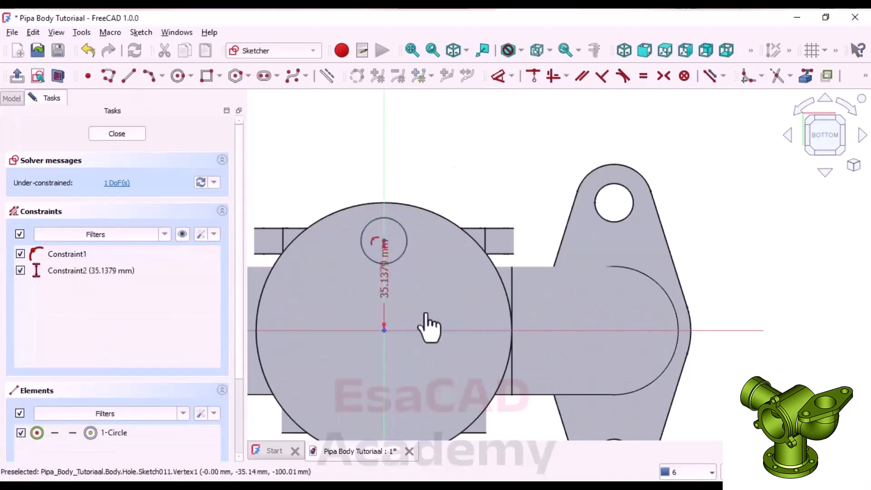
left_click(450, 282)
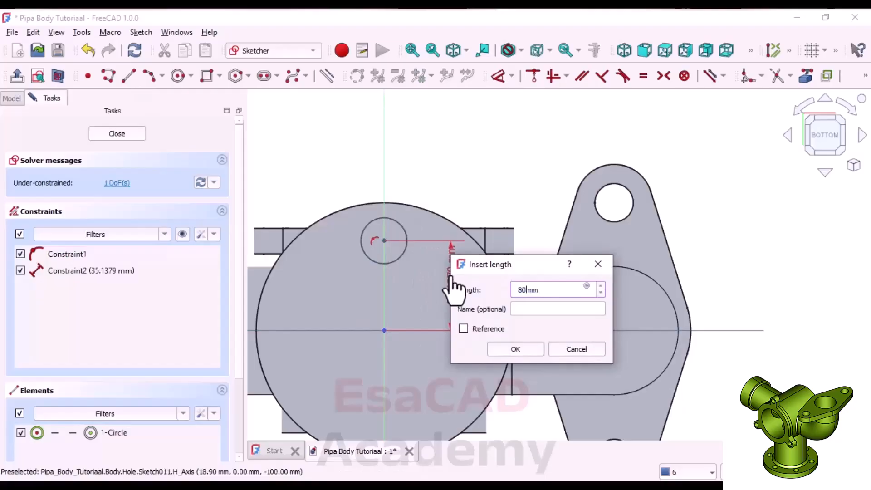
key("Return")
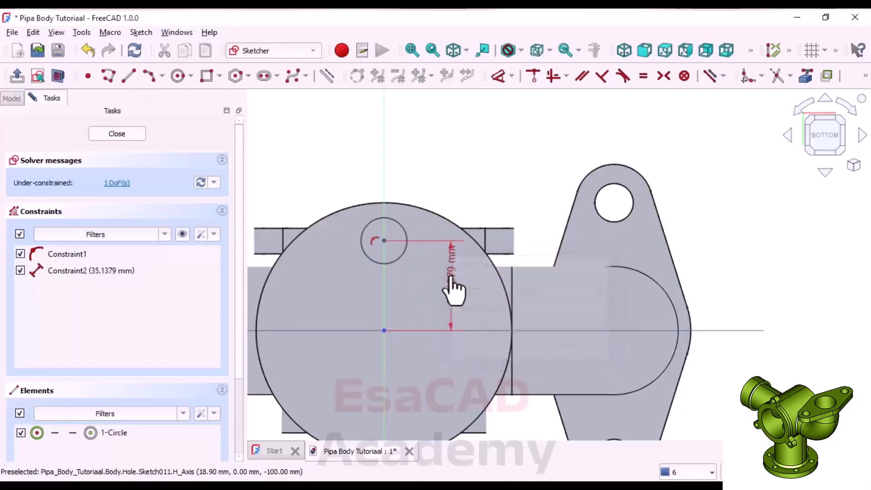
scroll(414, 243, "down", 2)
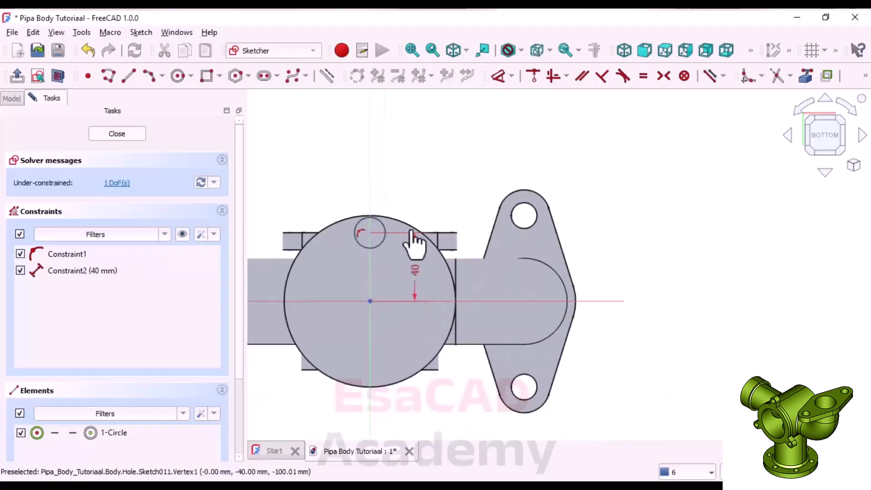
scroll(399, 210, "up", 2)
scroll(403, 213, "down", 2)
scroll(339, 227, "up", 2)
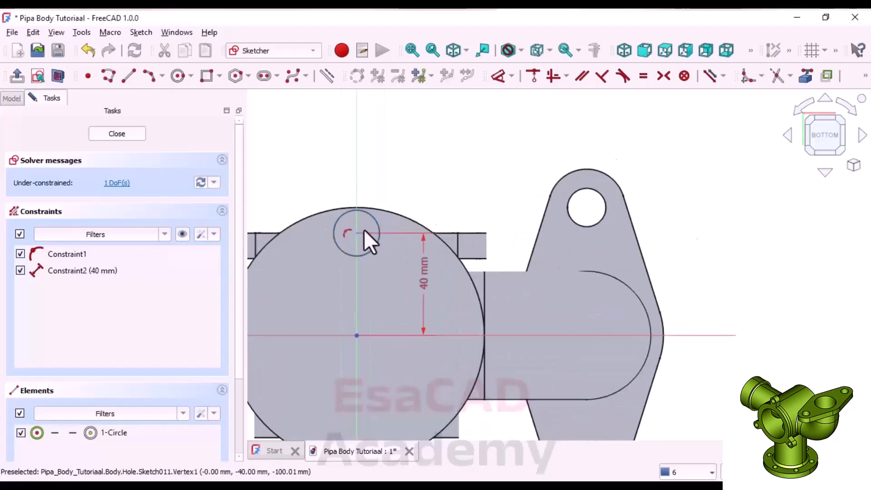
scroll(364, 230, "up", 1)
scroll(364, 230, "down", 1)
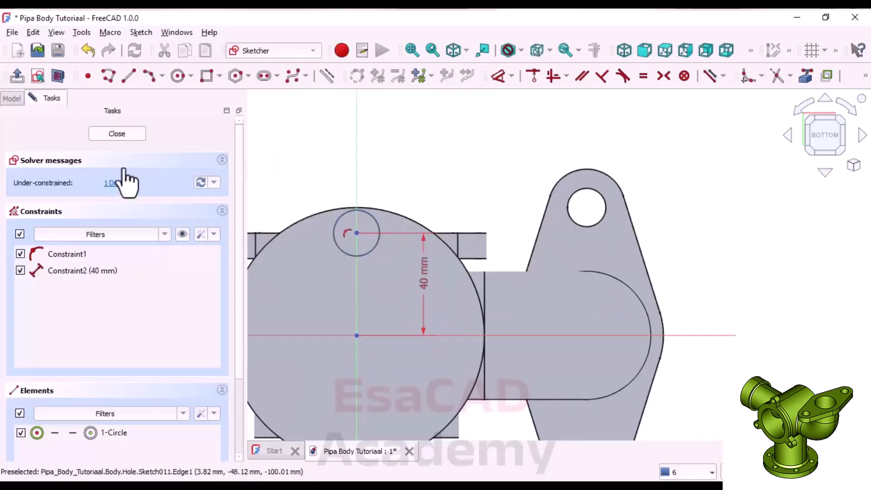
scroll(372, 247, "down", 1)
left_click(17, 75)
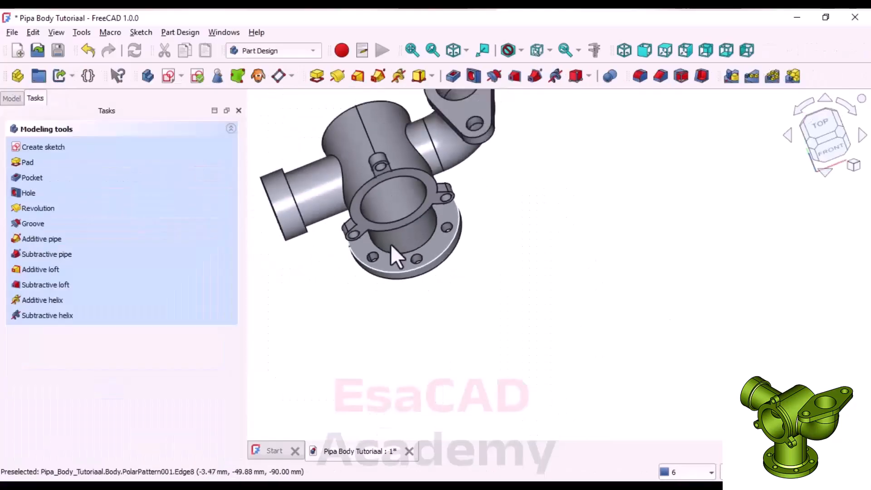
Examine the finished pipe body, including the bottom flange's bolt holes, the front ring, the side pipe and the curved outlet.
middle_click_drag(391, 244, 377, 233)
scroll(378, 233, "down", 5)
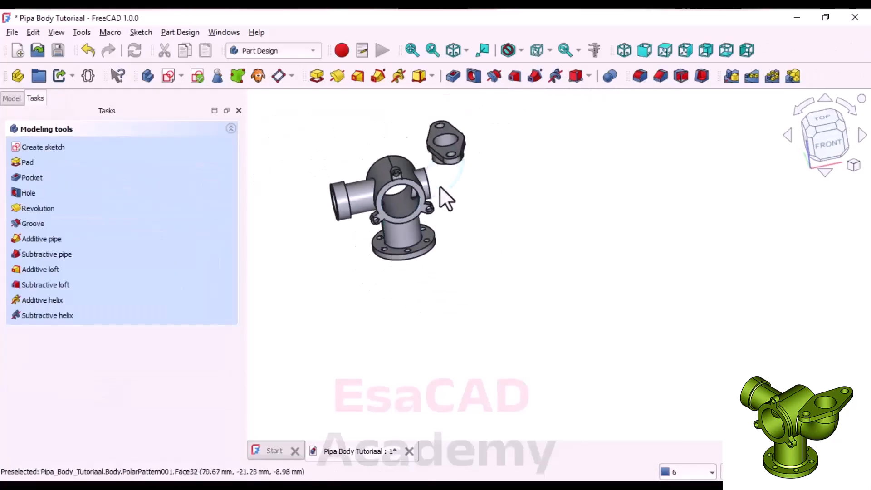
middle_click_drag(440, 186, 430, 178)
middle_click_drag(389, 219, 392, 192)
scroll(430, 159, "up", 4)
scroll(316, 271, "up", 4)
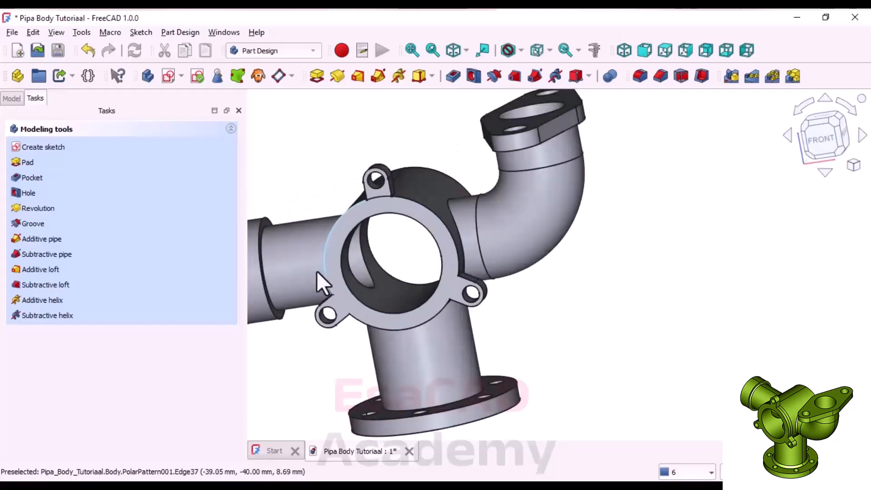
middle_click_drag(392, 227, 371, 243)
scroll(384, 207, "down", 2)
scroll(384, 209, "up", 2)
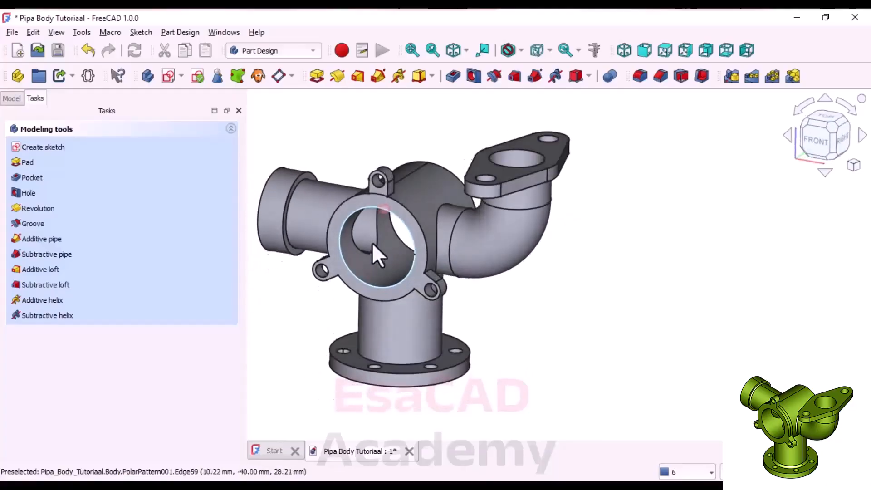
scroll(371, 243, "down", 2)
scroll(375, 213, "up", 4)
scroll(363, 216, "down", 4)
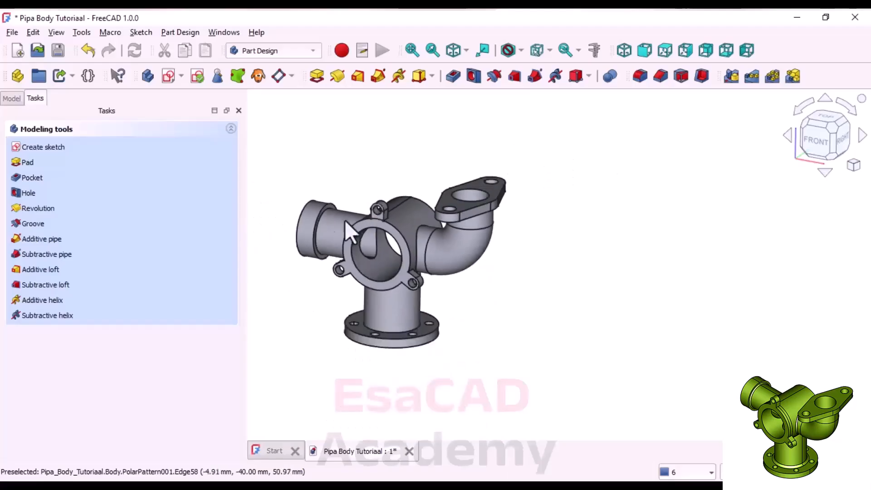
scroll(274, 234, "up", 4)
scroll(509, 203, "down", 2)
scroll(554, 194, "up", 2)
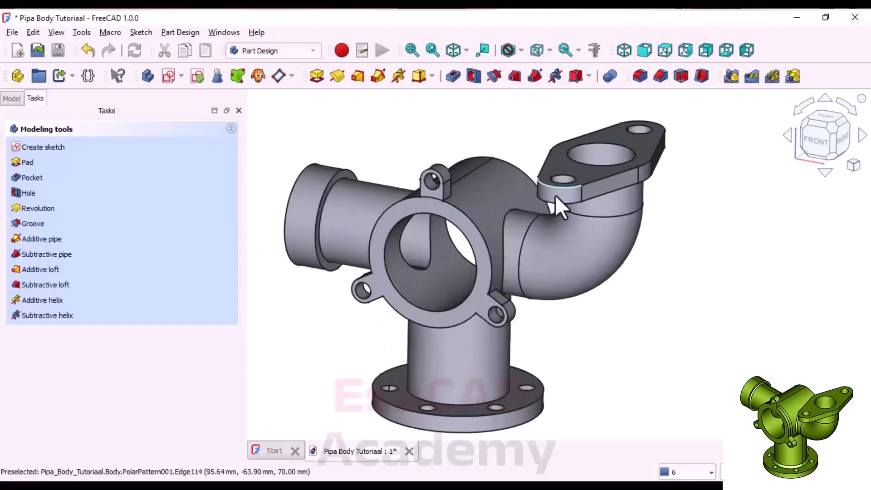
scroll(554, 195, "up", 2)
scroll(499, 216, "down", 3)
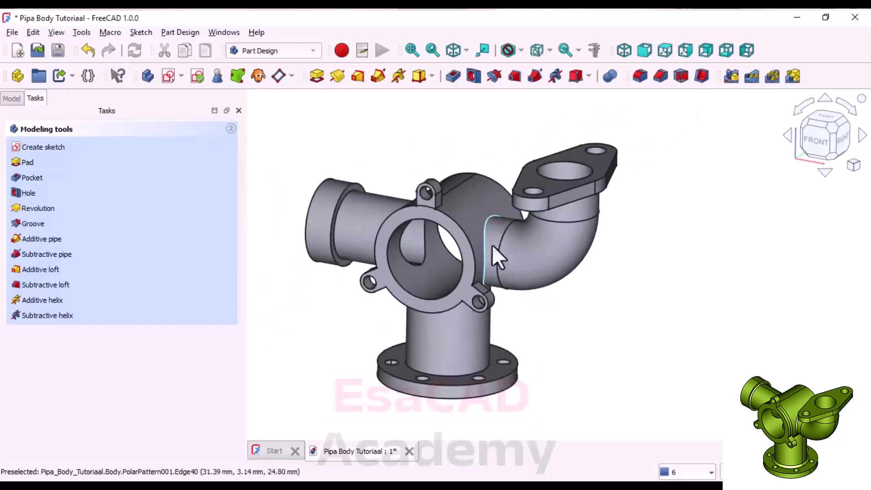
scroll(467, 294, "up", 2)
scroll(495, 282, "down", 3)
scroll(425, 221, "up", 3)
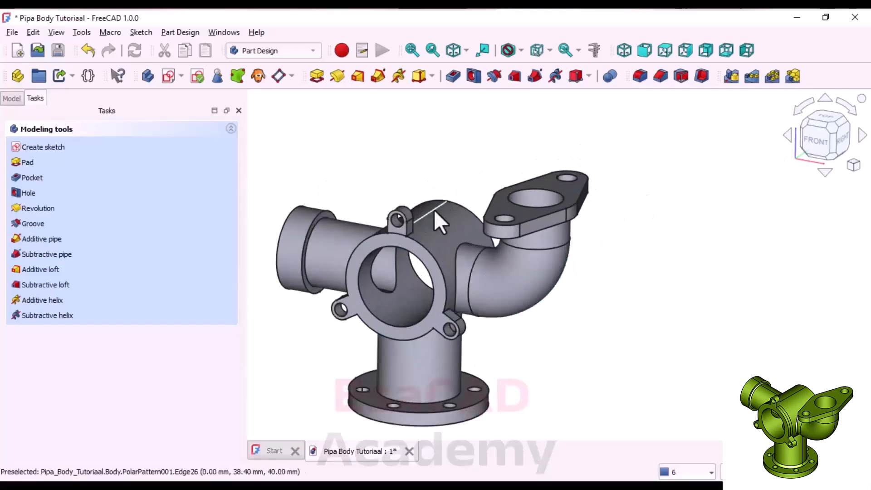
scroll(442, 204, "up", 2)
scroll(449, 209, "down", 2)
scroll(408, 243, "up", 2)
scroll(408, 231, "down", 2)
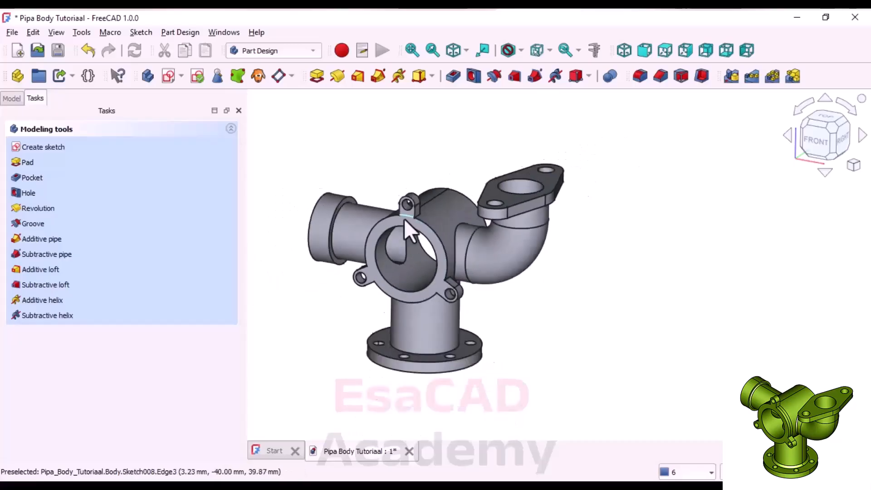
scroll(420, 209, "up", 2)
scroll(530, 210, "down", 2)
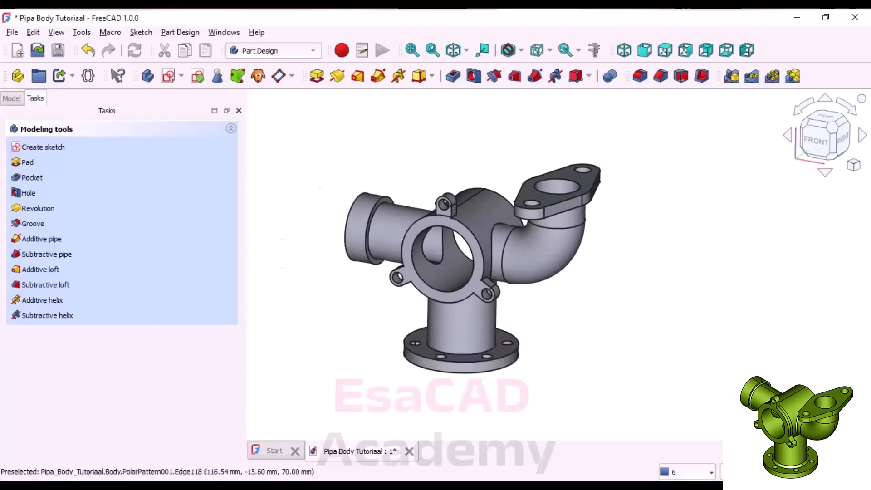